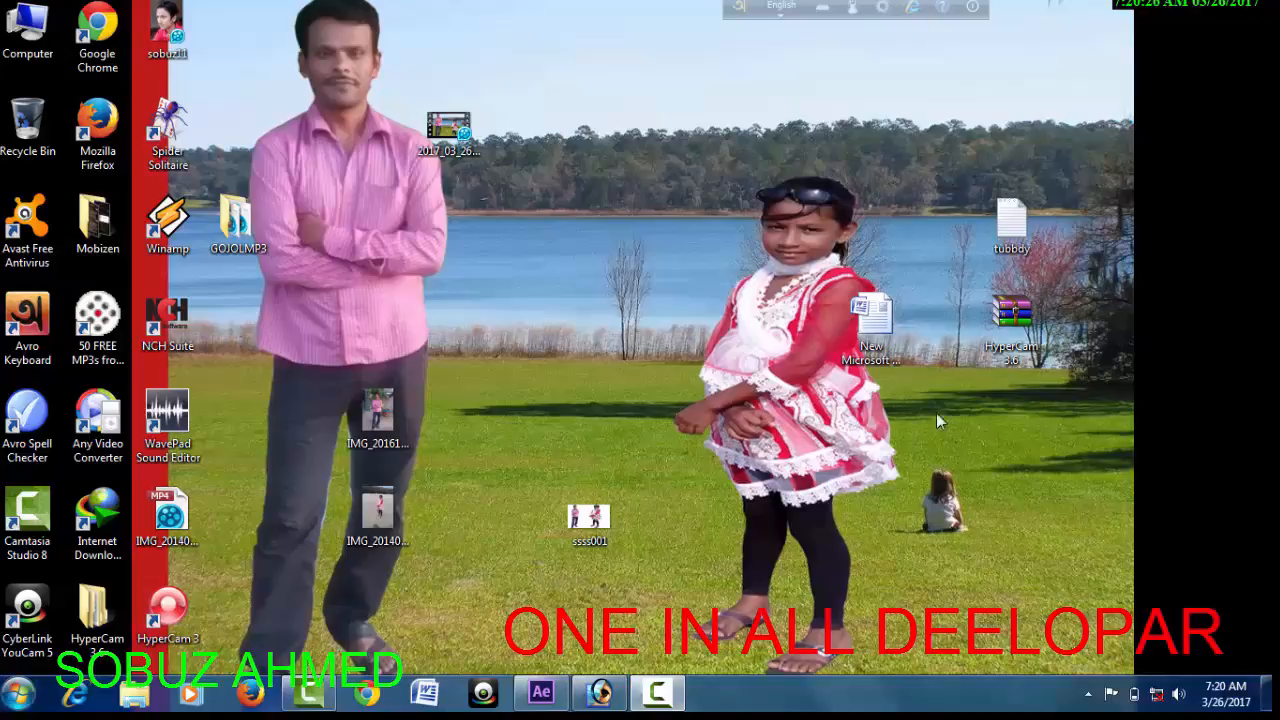
pyautogui.rightClick(608, 82)
pyautogui.click(646, 127)
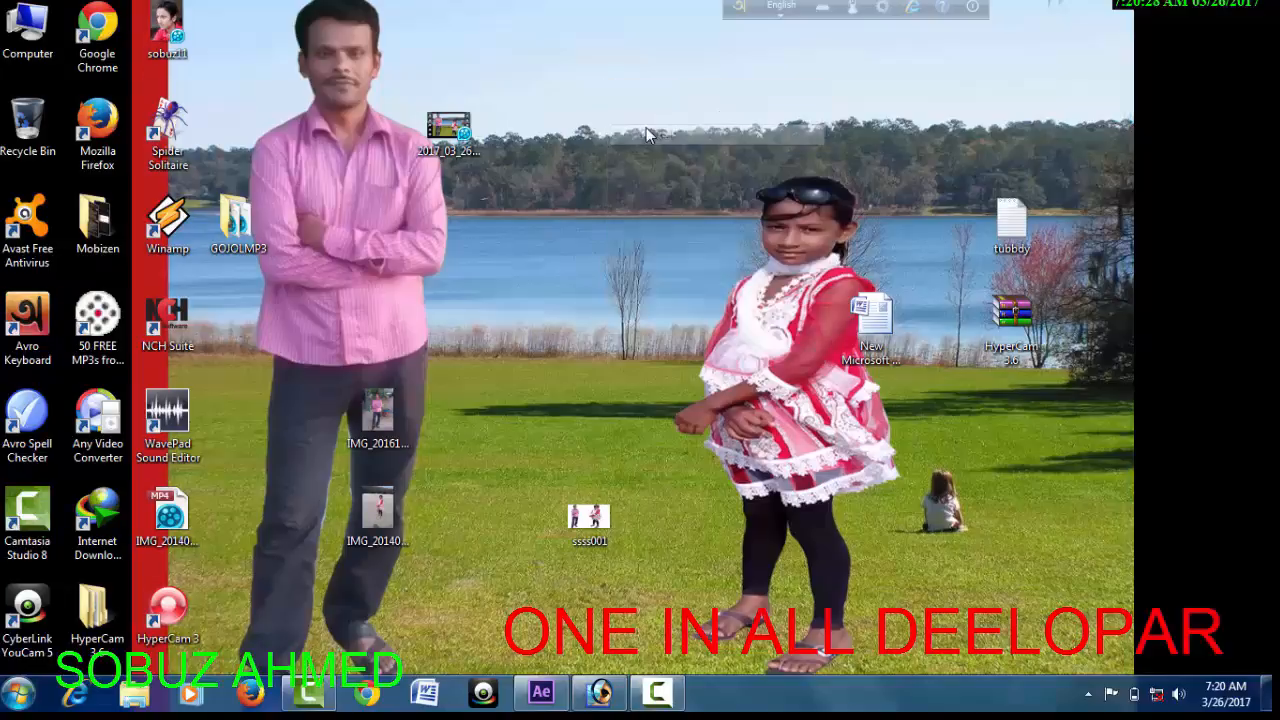
pyautogui.rightClick(646, 127)
pyautogui.click(695, 180)
pyautogui.rightClick(628, 116)
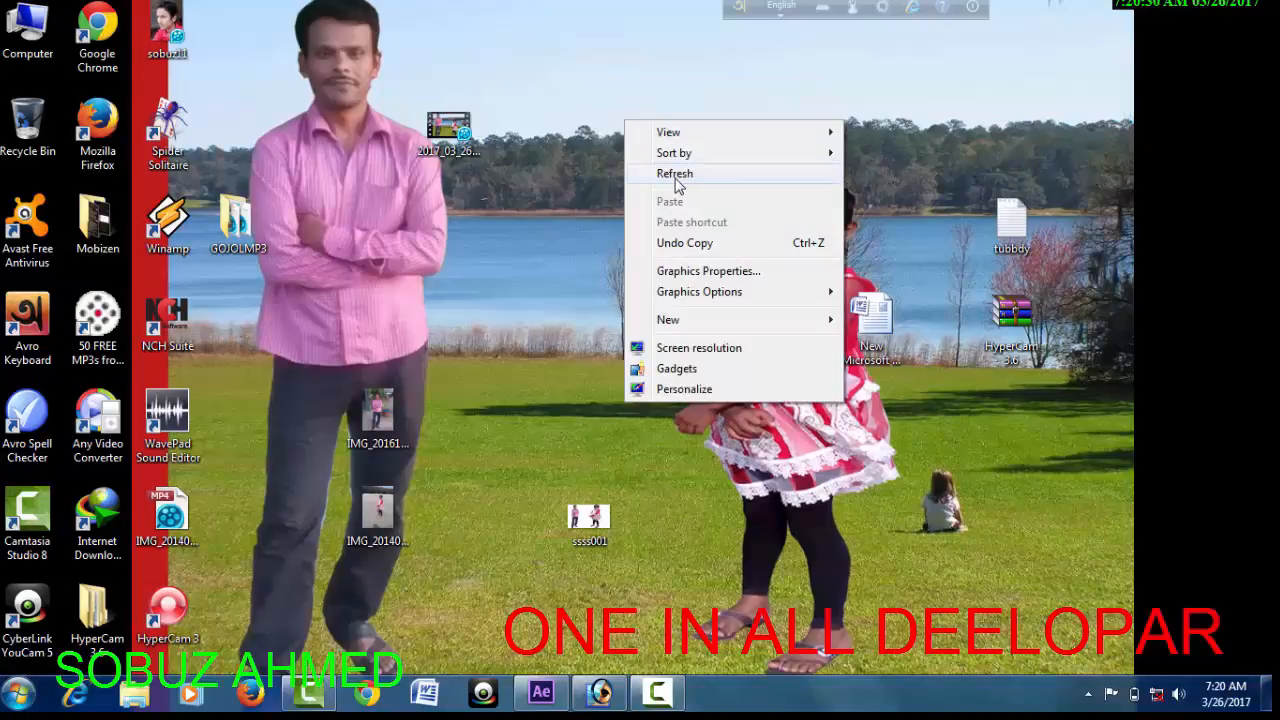
pyautogui.click(705, 172)
pyautogui.rightClick(626, 90)
pyautogui.click(683, 142)
pyautogui.rightClick(653, 89)
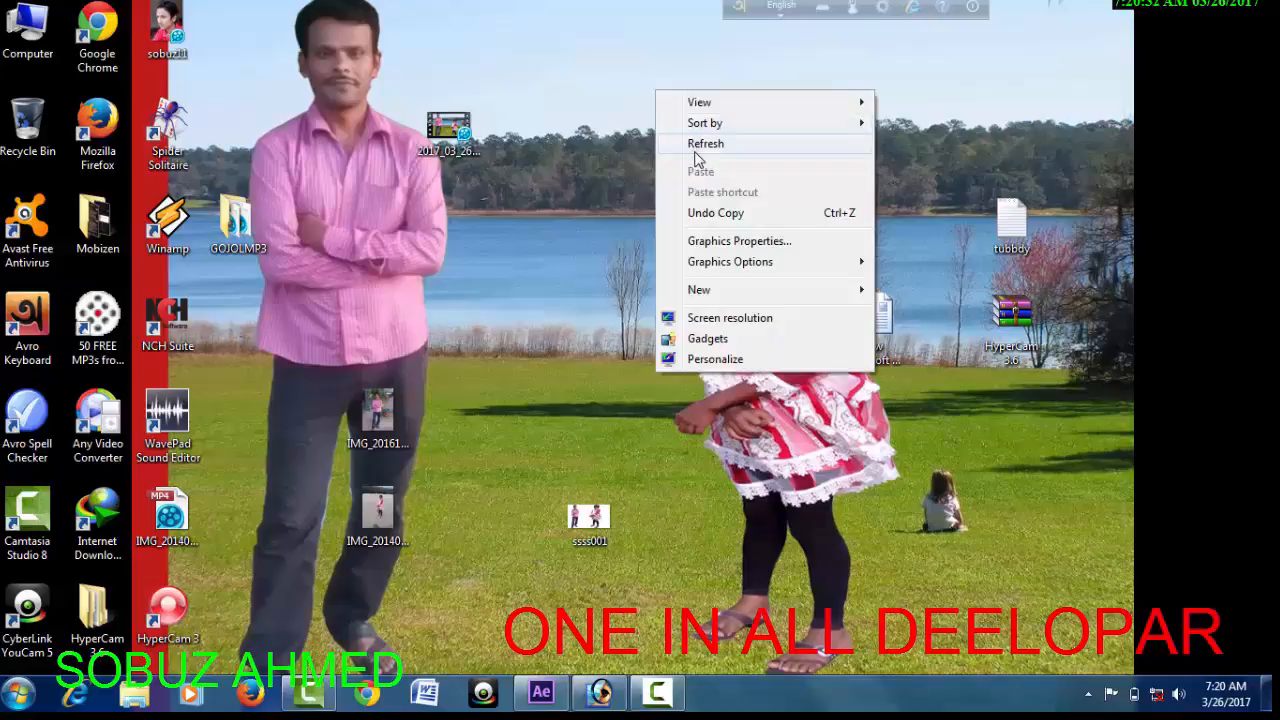
pyautogui.click(686, 142)
pyautogui.rightClick(673, 118)
pyautogui.click(706, 174)
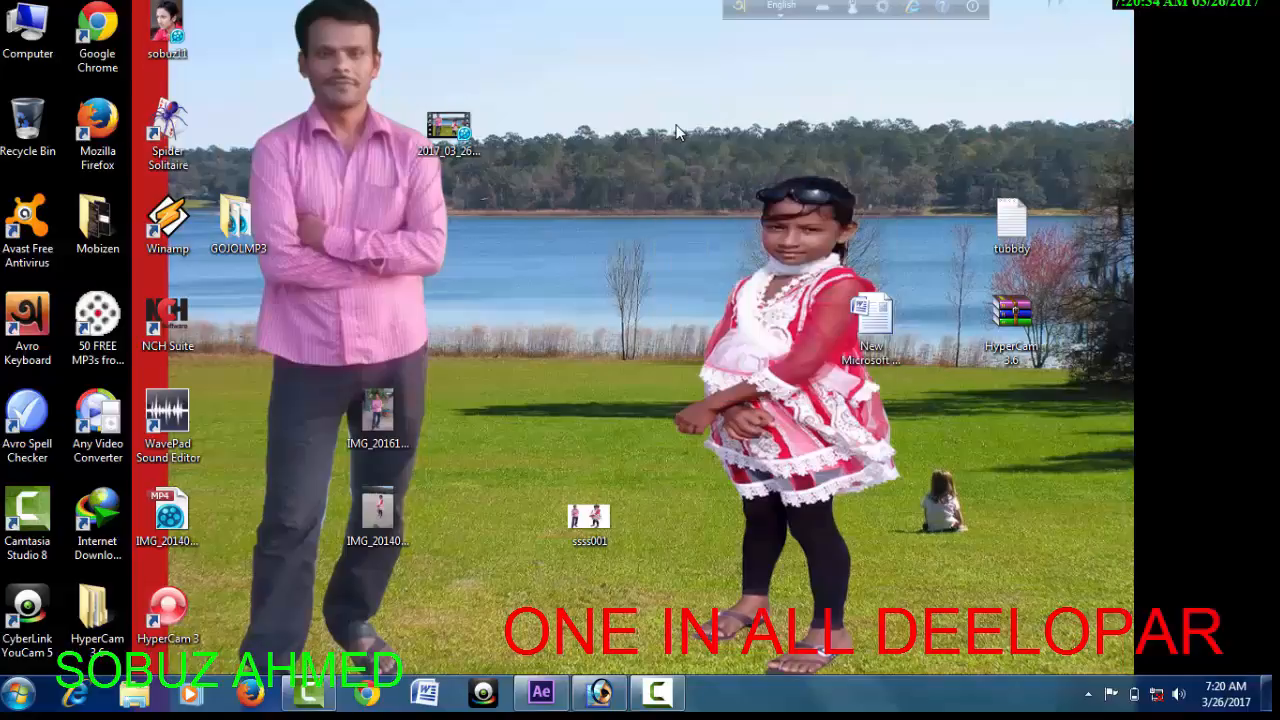
pyautogui.rightClick(677, 127)
pyautogui.click(718, 182)
pyautogui.rightClick(676, 144)
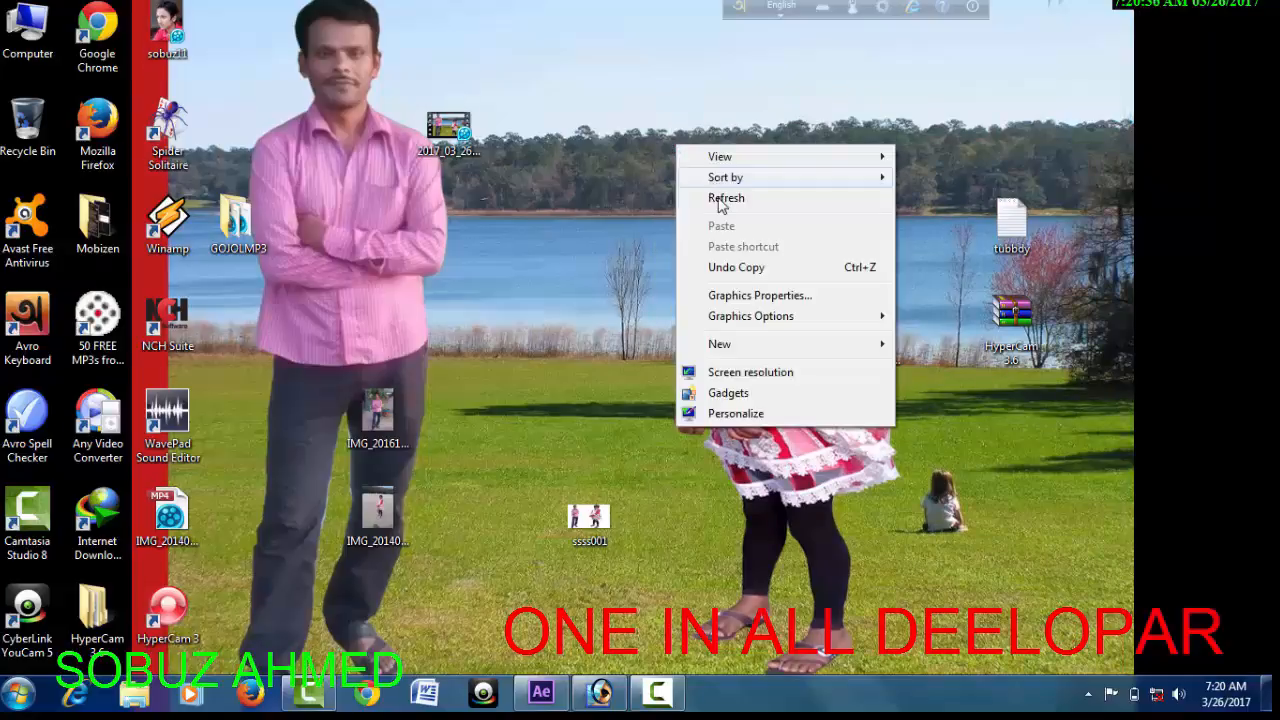
pyautogui.click(717, 199)
pyautogui.rightClick(663, 141)
pyautogui.click(705, 197)
pyautogui.rightClick(681, 159)
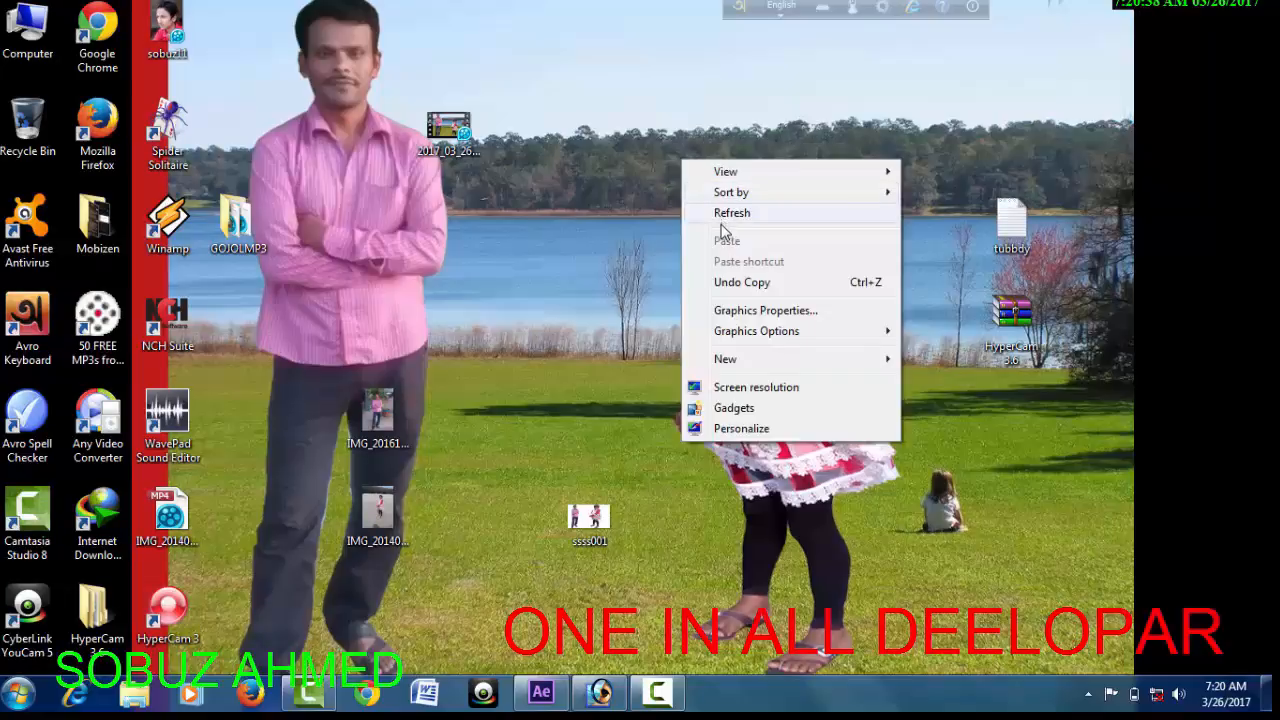
pyautogui.click(721, 213)
pyautogui.rightClick(684, 155)
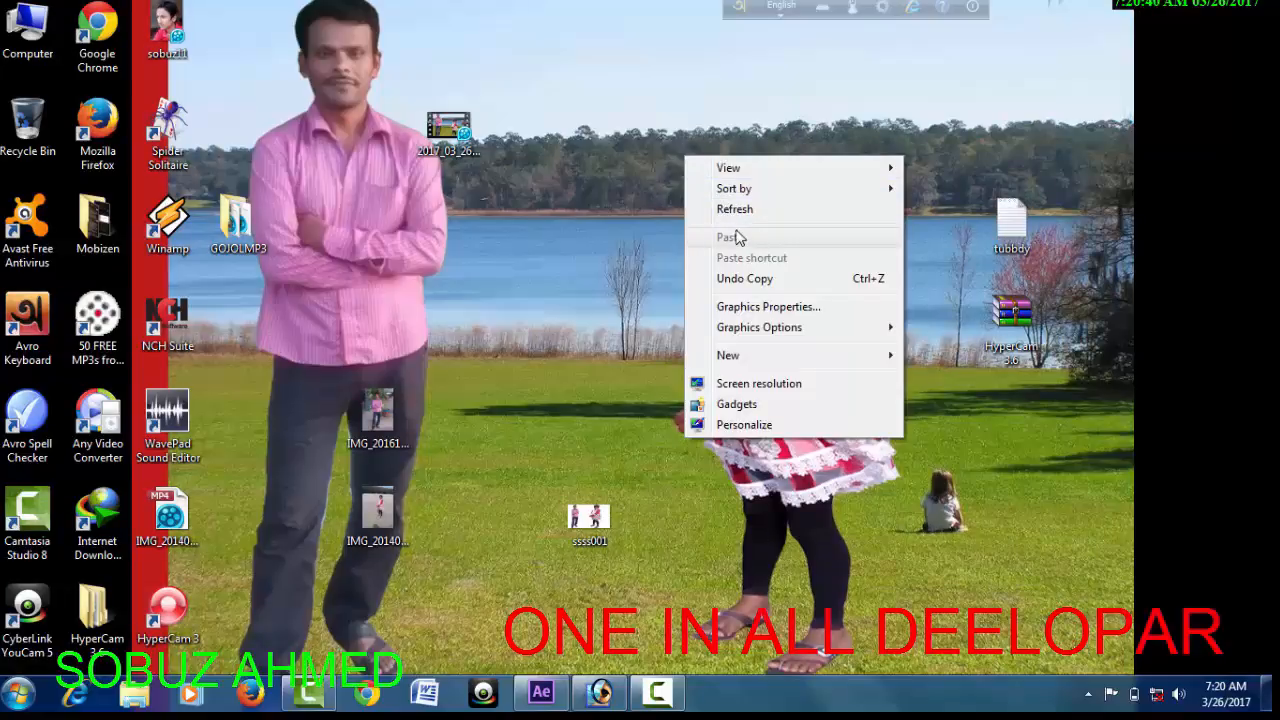
pyautogui.click(729, 213)
pyautogui.rightClick(660, 138)
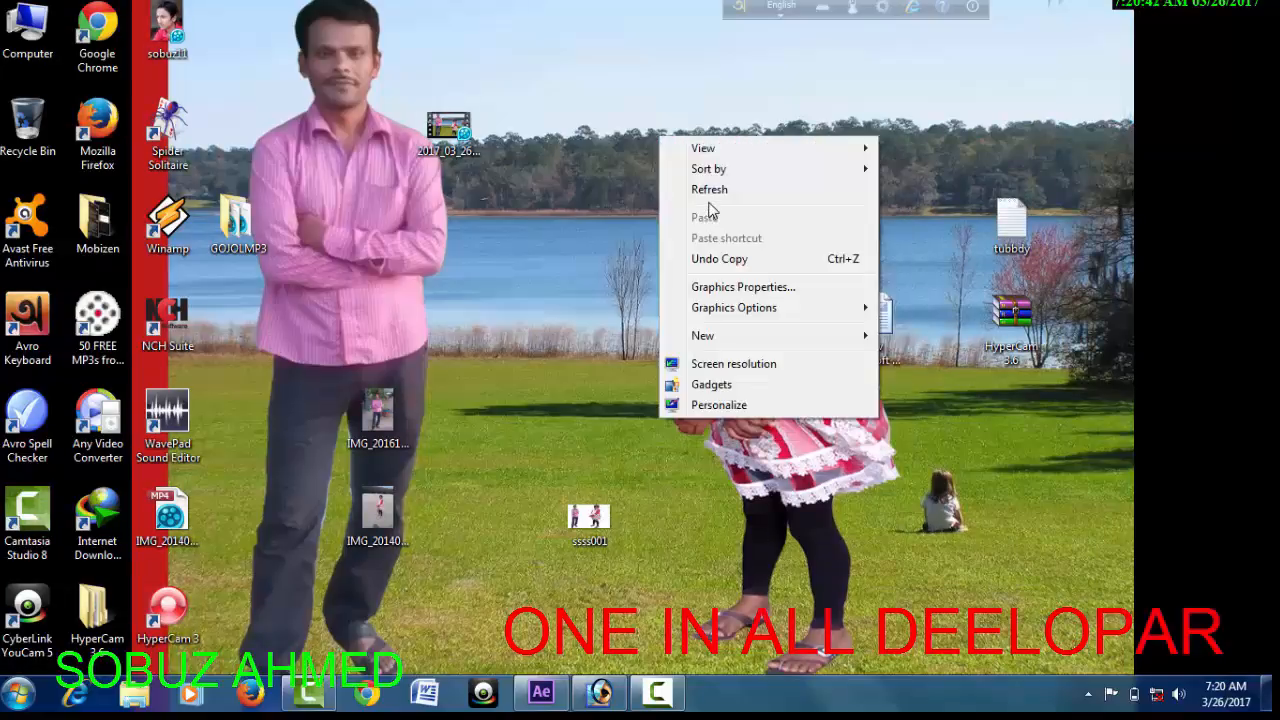
pyautogui.click(708, 192)
pyautogui.rightClick(616, 147)
pyautogui.click(662, 199)
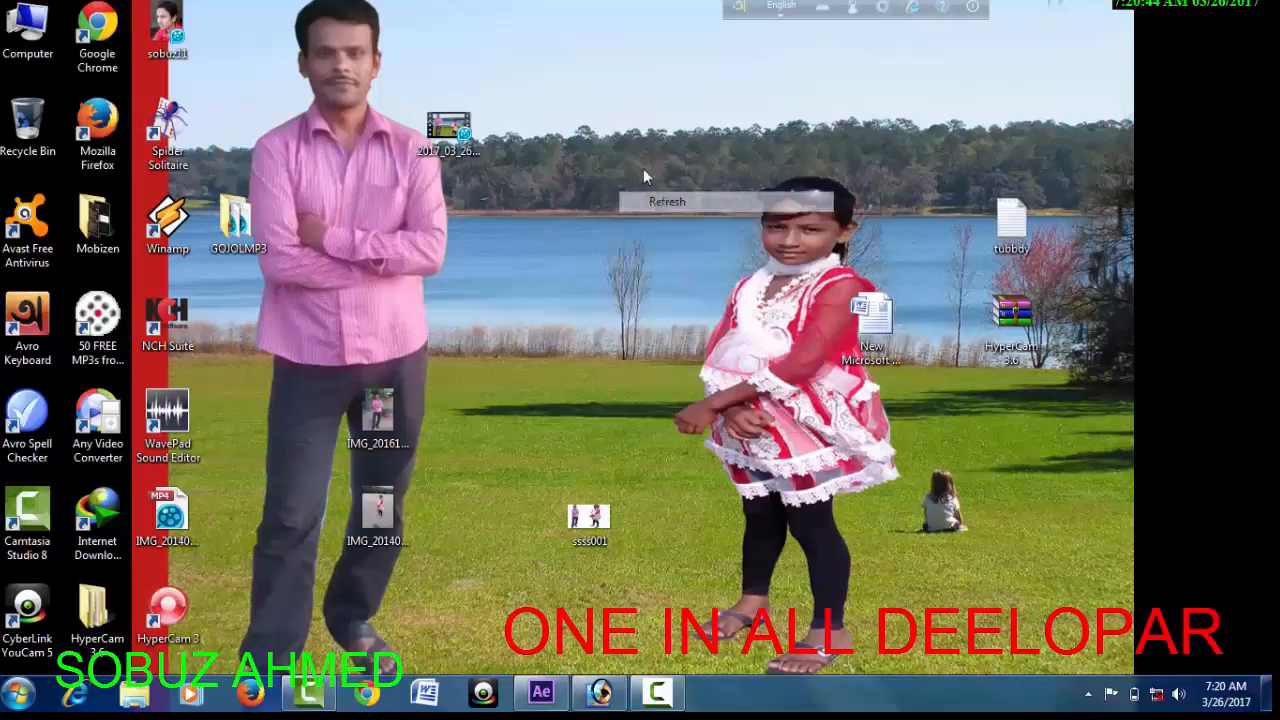
pyautogui.rightClick(643, 165)
pyautogui.click(689, 213)
pyautogui.rightClick(646, 168)
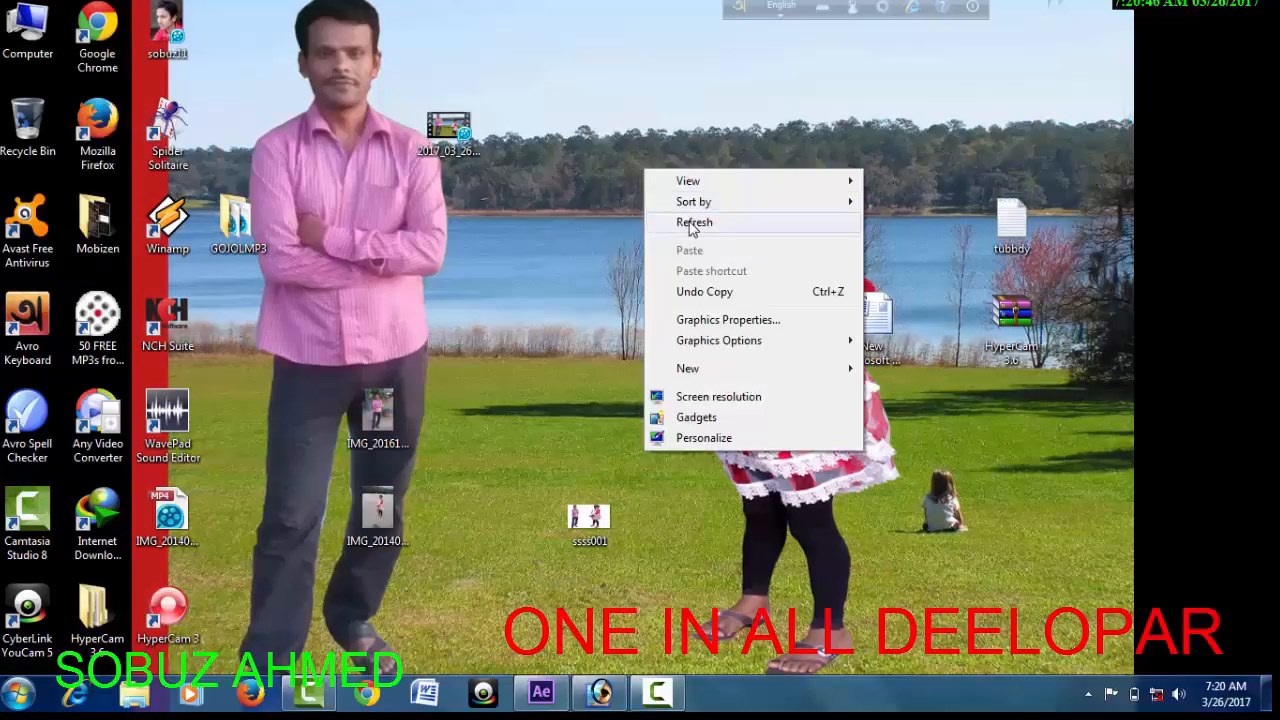
pyautogui.click(690, 224)
pyautogui.rightClick(680, 201)
pyautogui.click(712, 254)
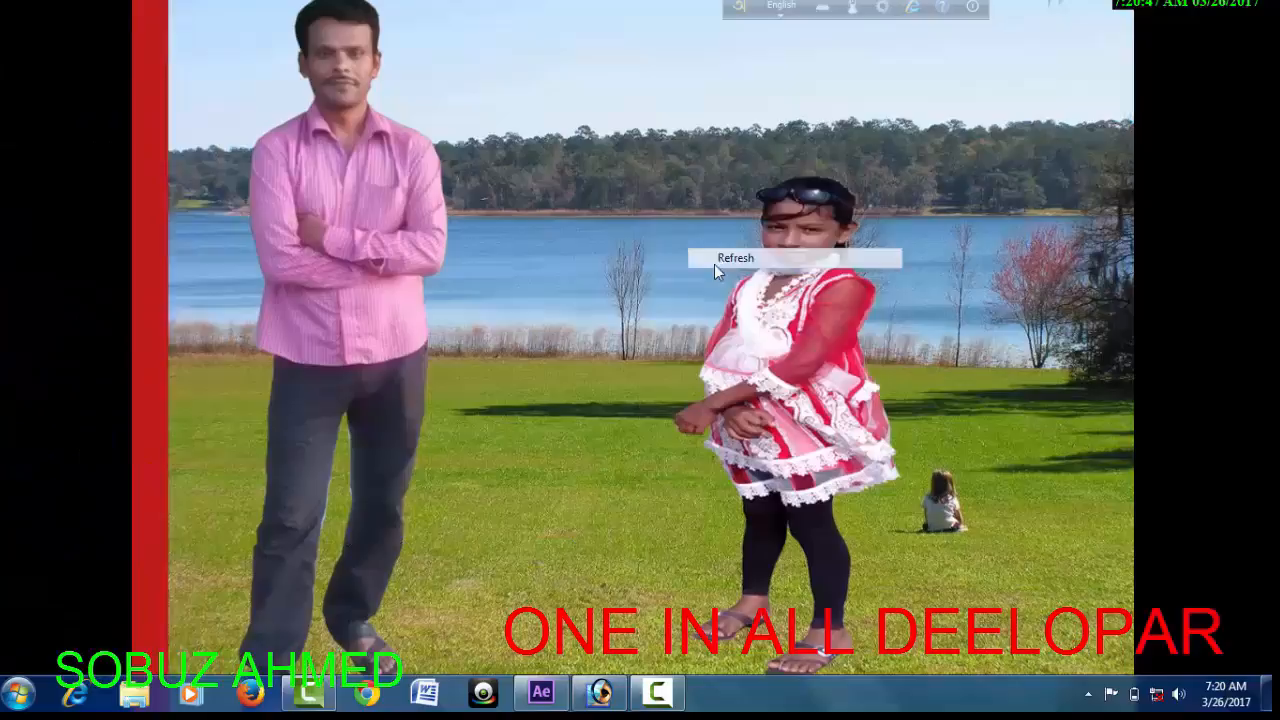
pyautogui.rightClick(655, 144)
pyautogui.click(703, 196)
pyautogui.rightClick(661, 170)
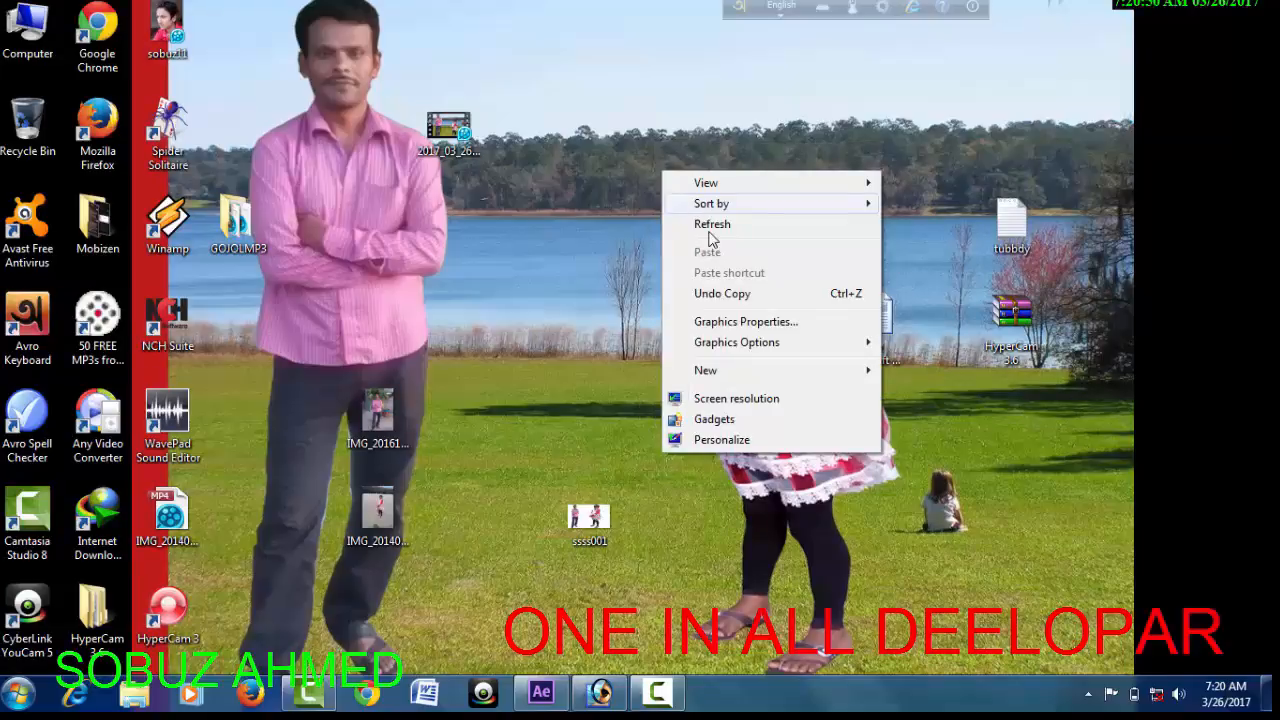
pyautogui.click(710, 228)
pyautogui.rightClick(643, 153)
pyautogui.click(686, 206)
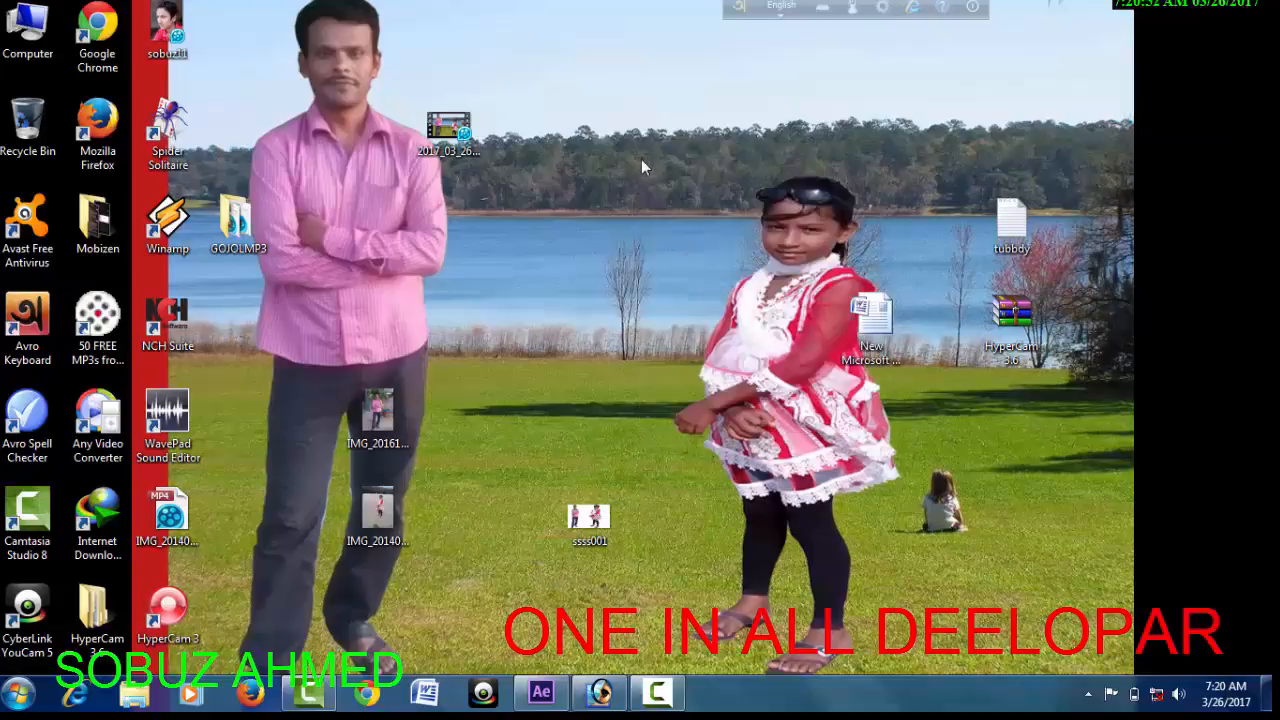
pyautogui.rightClick(641, 159)
pyautogui.click(672, 212)
pyautogui.rightClick(658, 188)
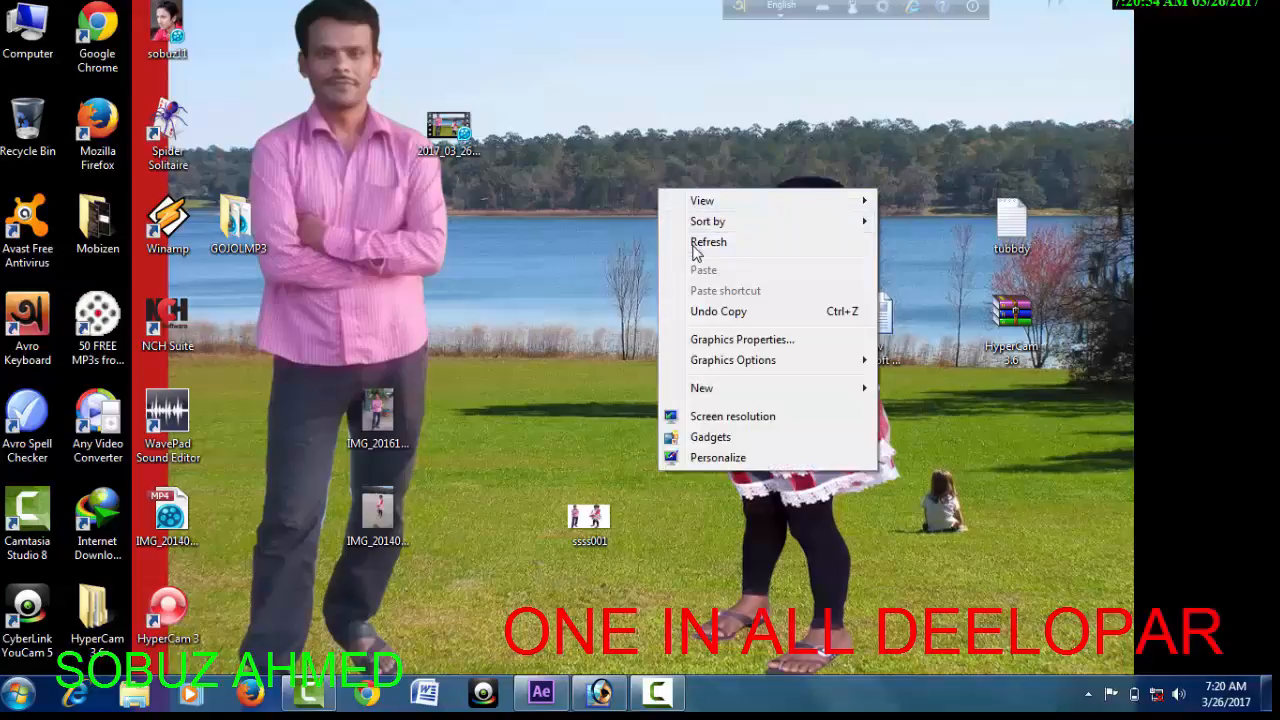
pyautogui.click(697, 248)
pyautogui.rightClick(650, 177)
pyautogui.click(692, 241)
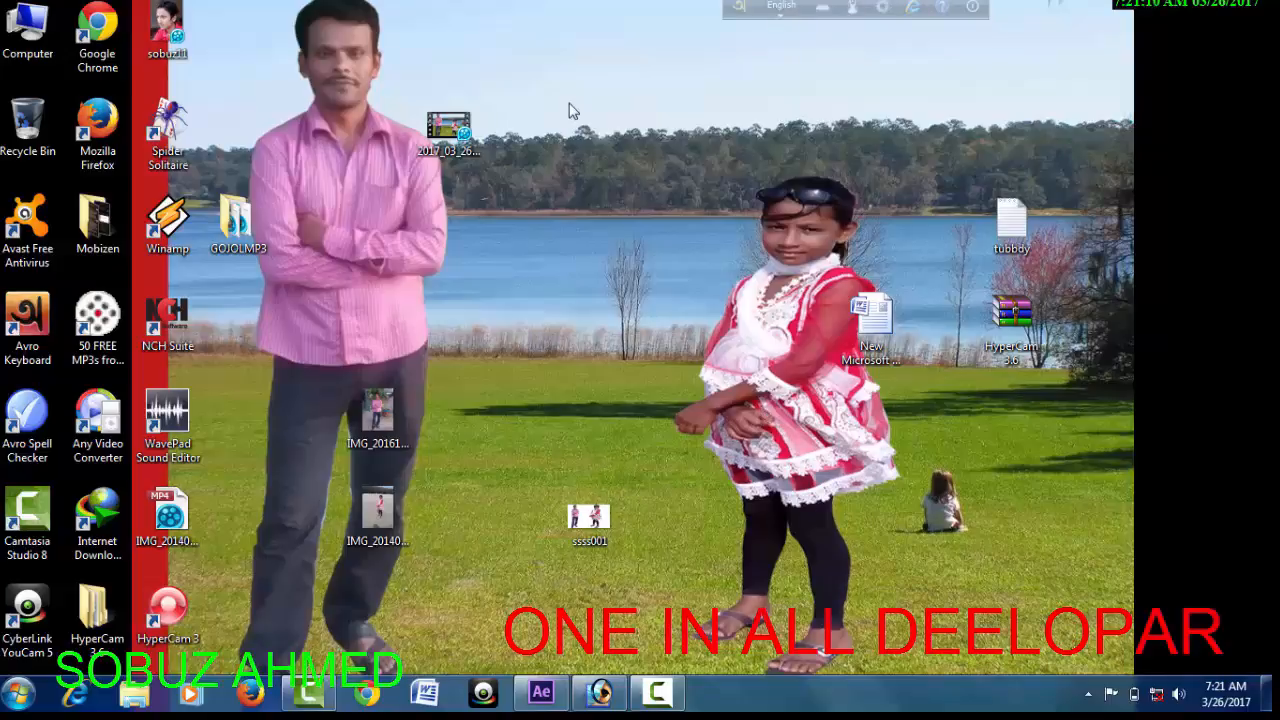
pyautogui.rightClick(606, 120)
pyautogui.click(634, 167)
pyautogui.rightClick(605, 120)
pyautogui.click(652, 170)
pyautogui.rightClick(619, 135)
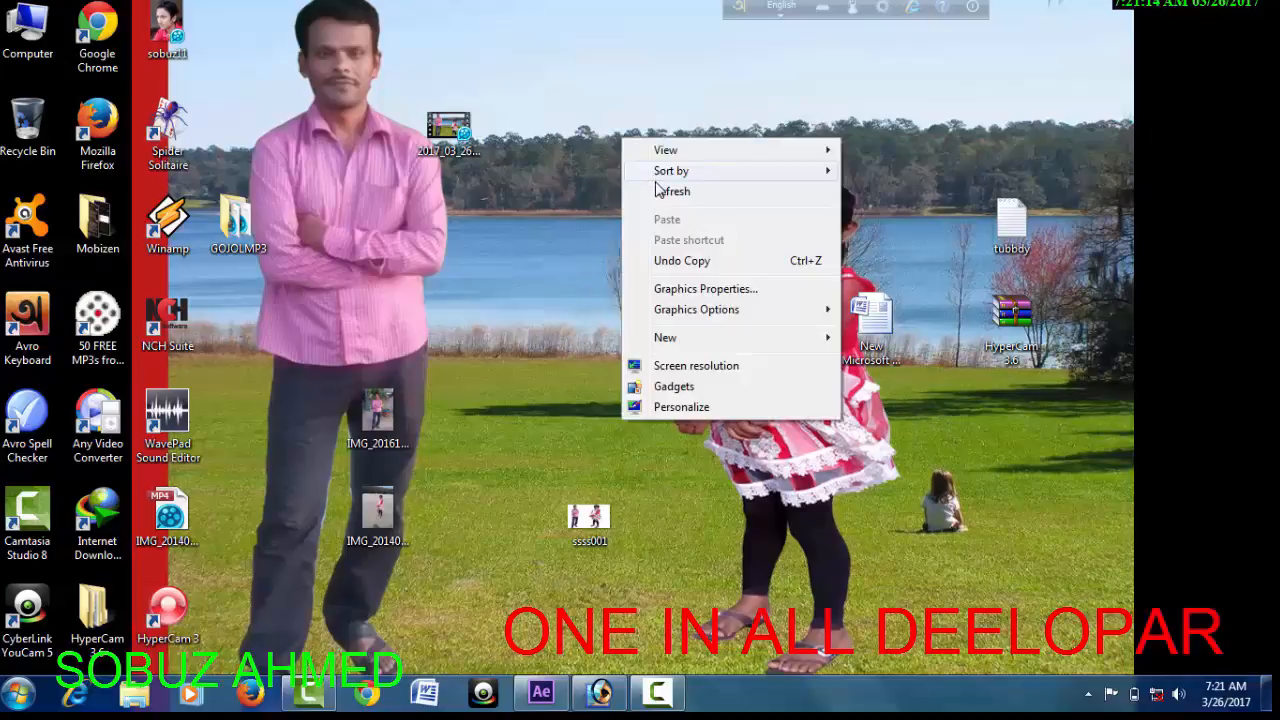
pyautogui.click(655, 190)
pyautogui.rightClick(636, 152)
pyautogui.click(662, 203)
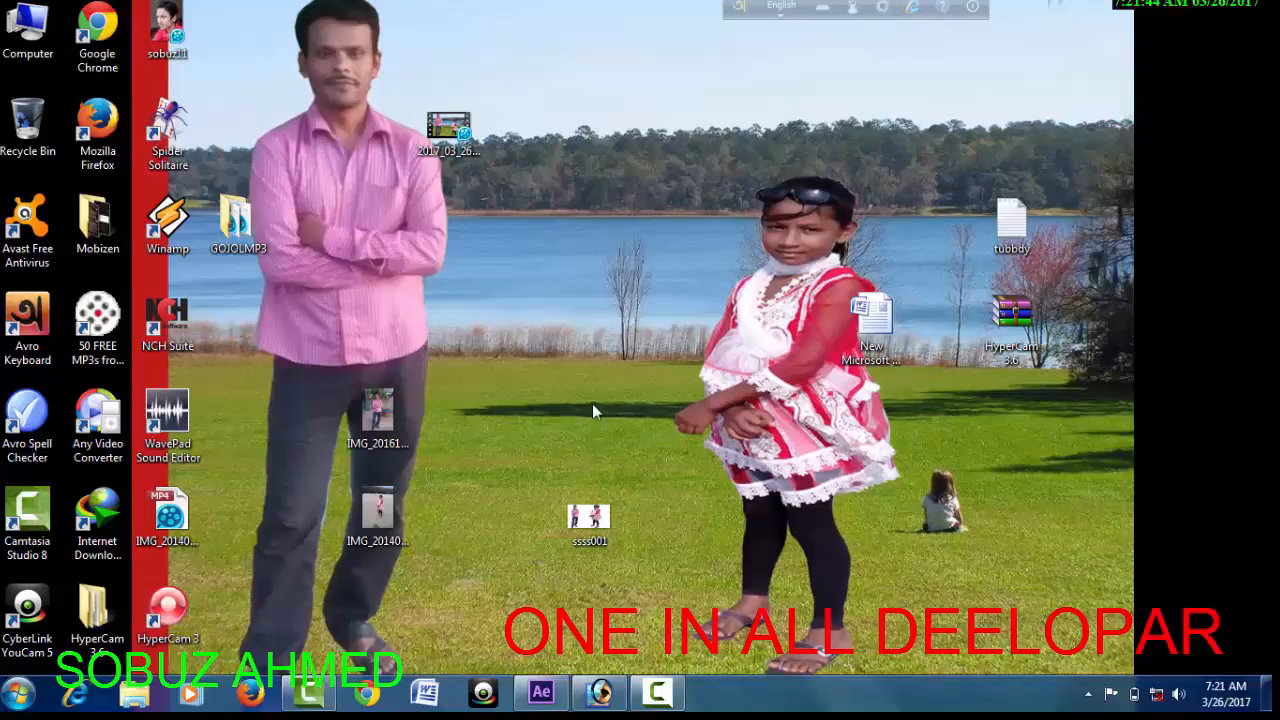
pyautogui.rightClick(497, 180)
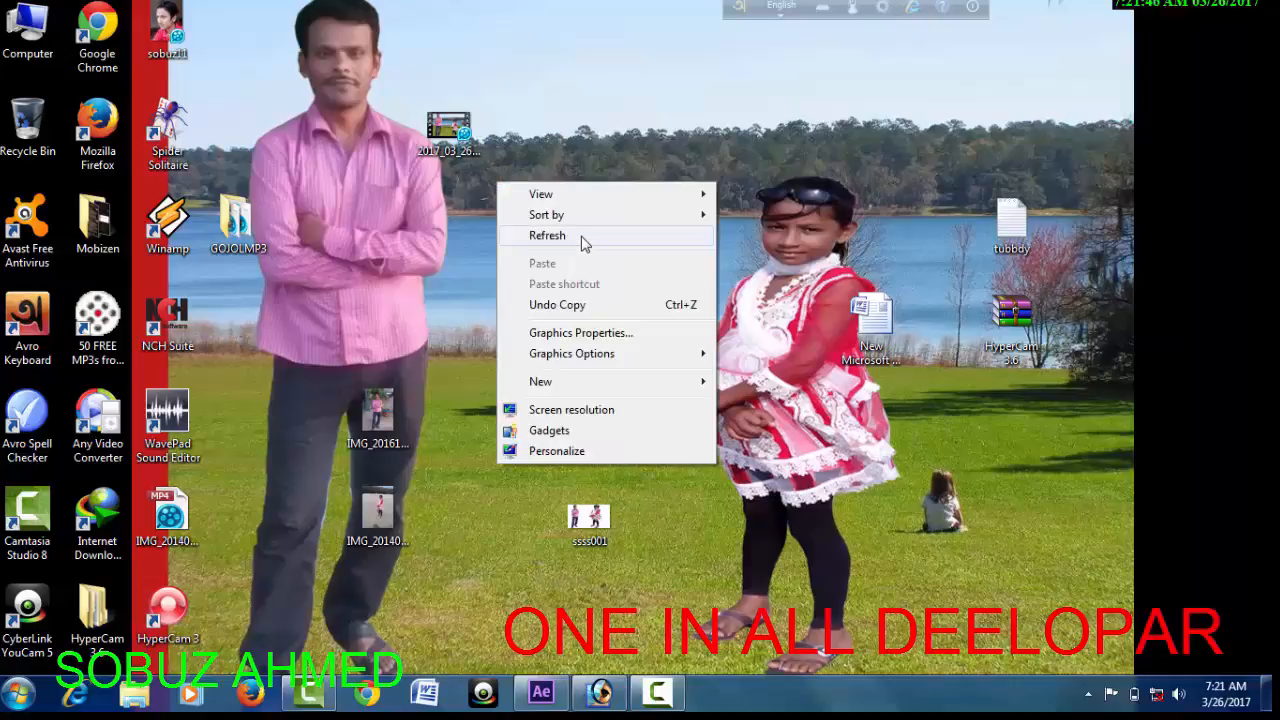
pyautogui.click(600, 240)
pyautogui.rightClick(605, 247)
pyautogui.click(650, 286)
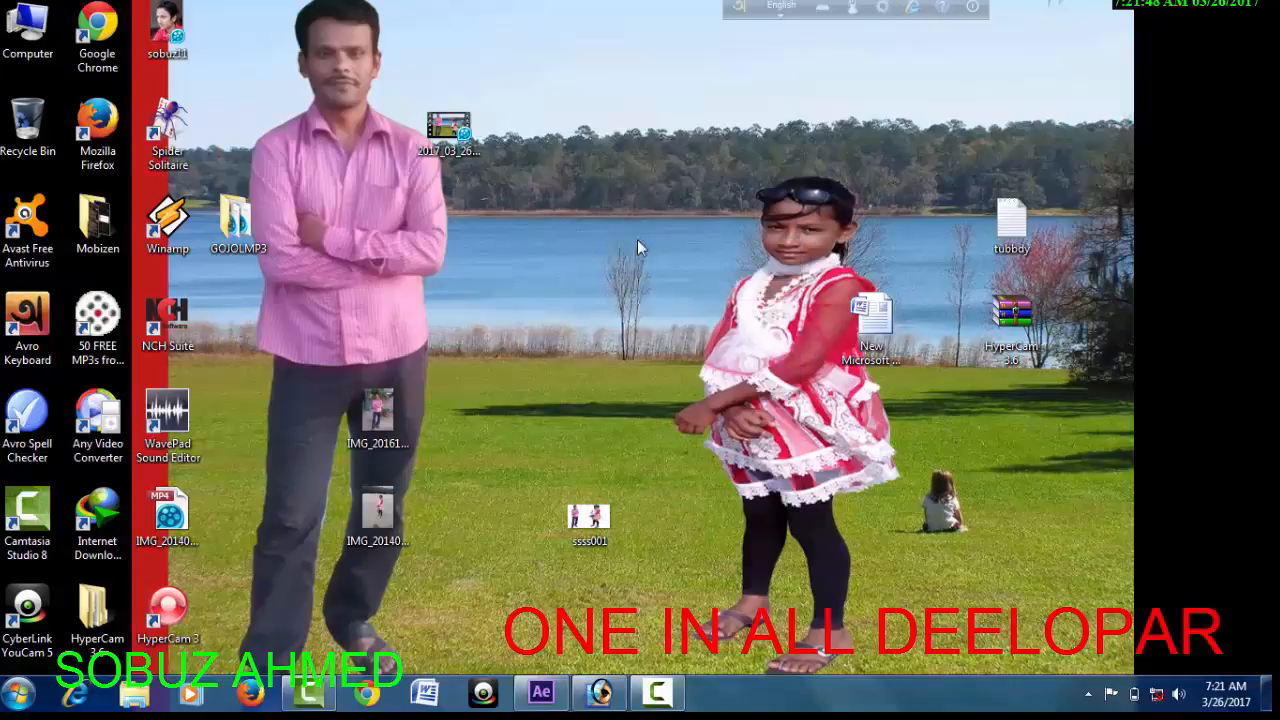
pyautogui.rightClick(636, 240)
pyautogui.click(655, 267)
pyautogui.rightClick(619, 221)
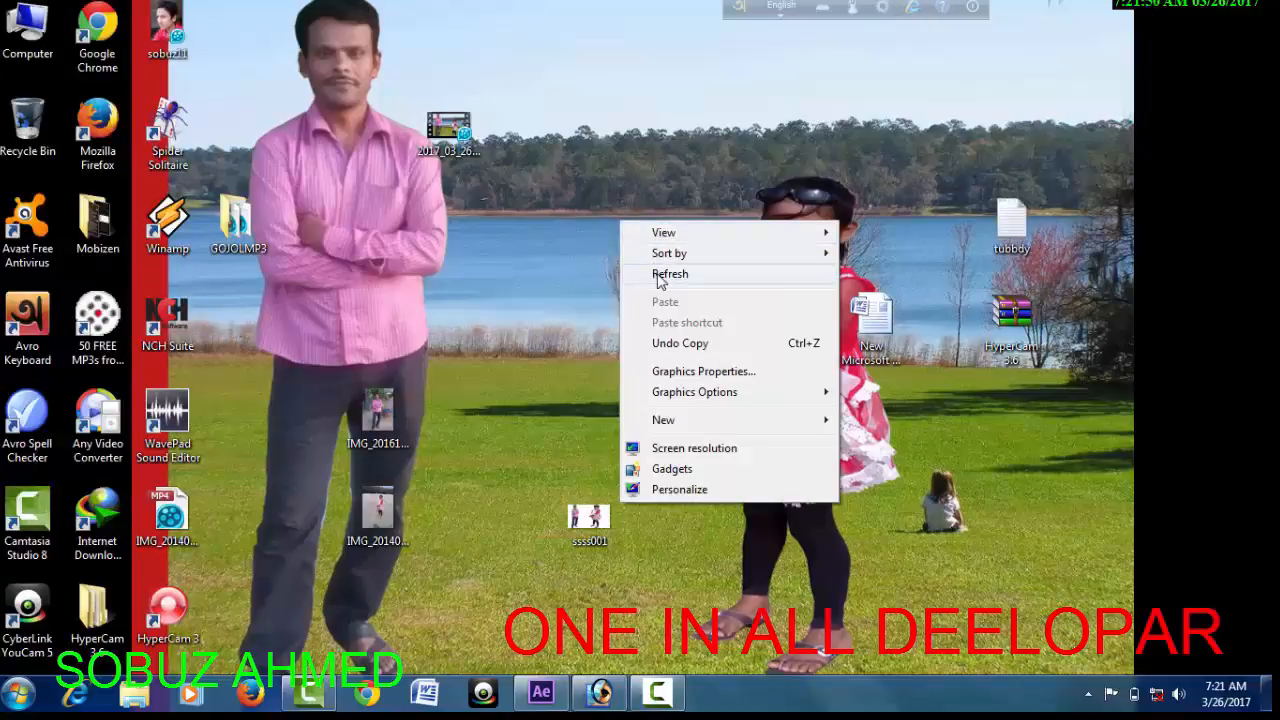
pyautogui.click(657, 272)
pyautogui.rightClick(625, 198)
pyautogui.click(664, 252)
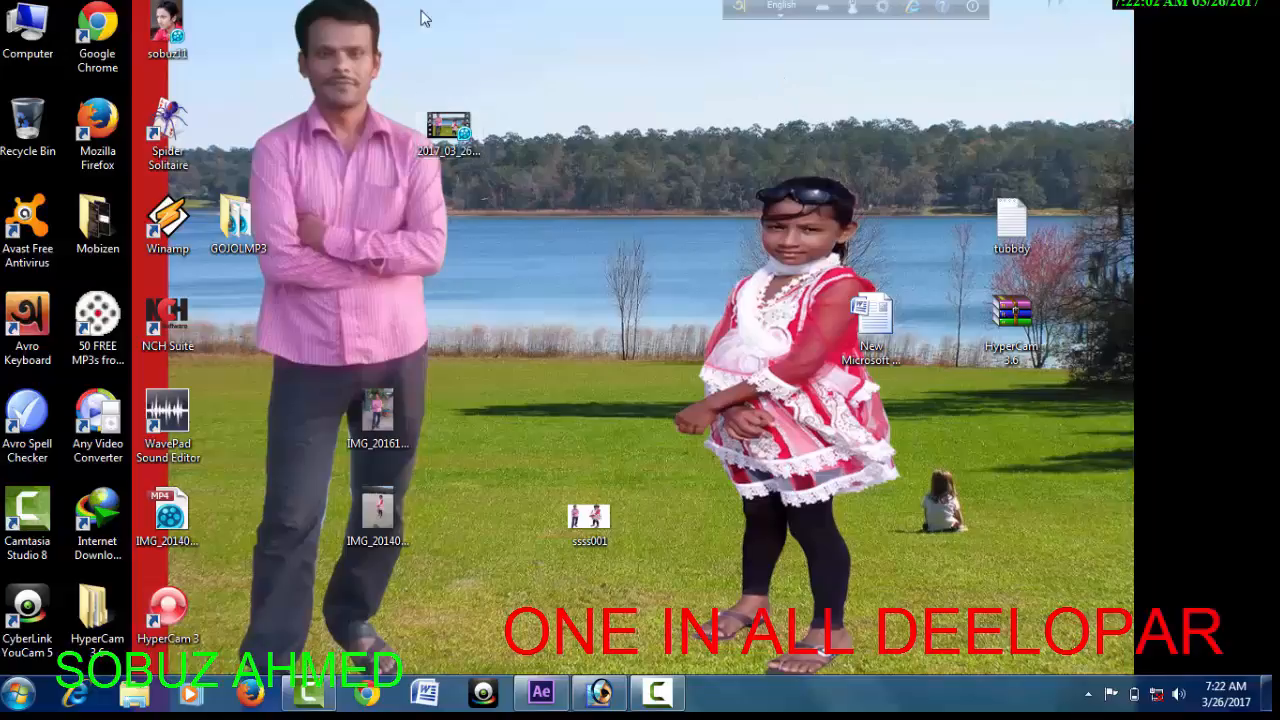
# Switch to the running Adobe Photoshop window to view its workspace, and minimize it back to the desktop.
pyautogui.click(599, 692)
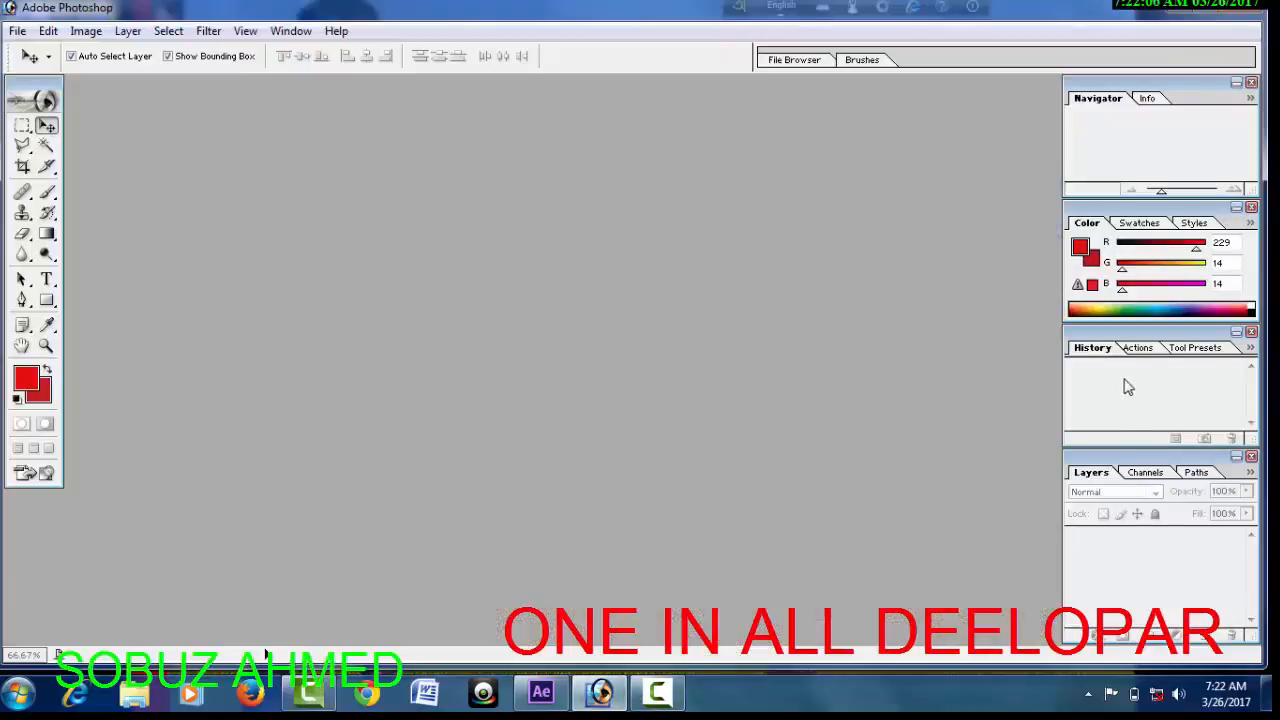
pyautogui.click(1180, 16)
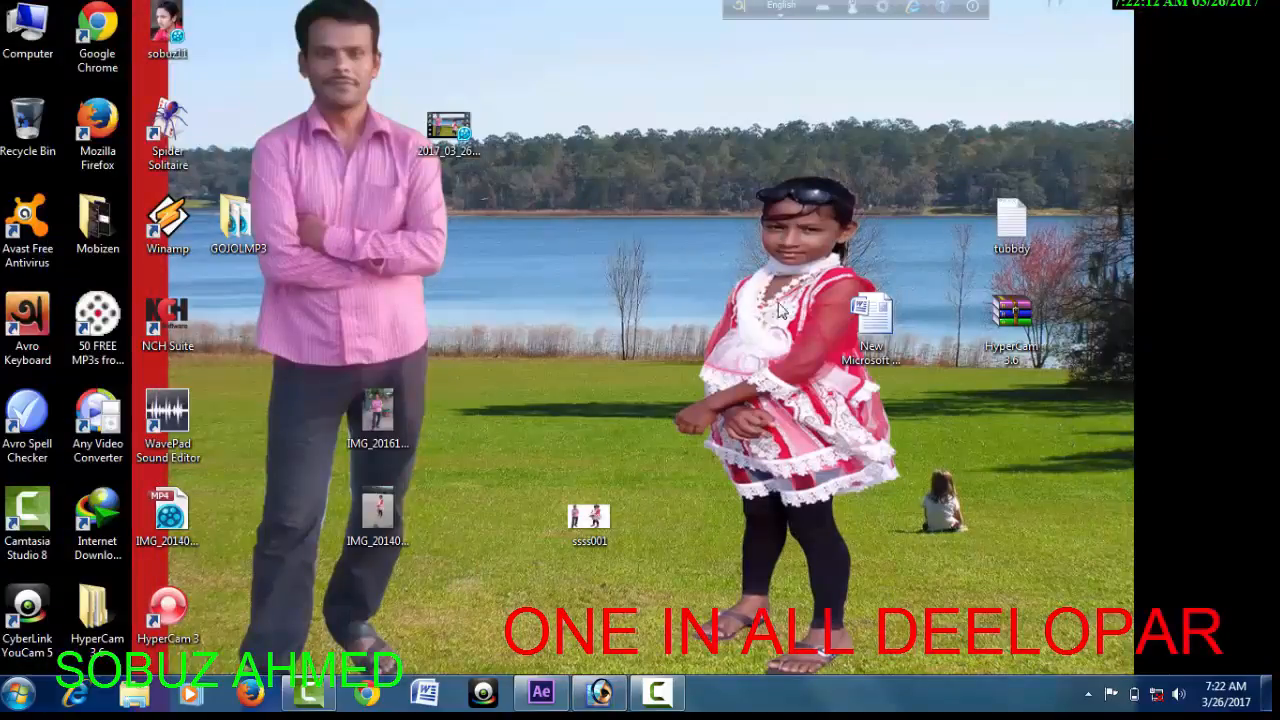
pyautogui.rightClick(540, 175)
pyautogui.click(588, 226)
pyautogui.rightClick(586, 215)
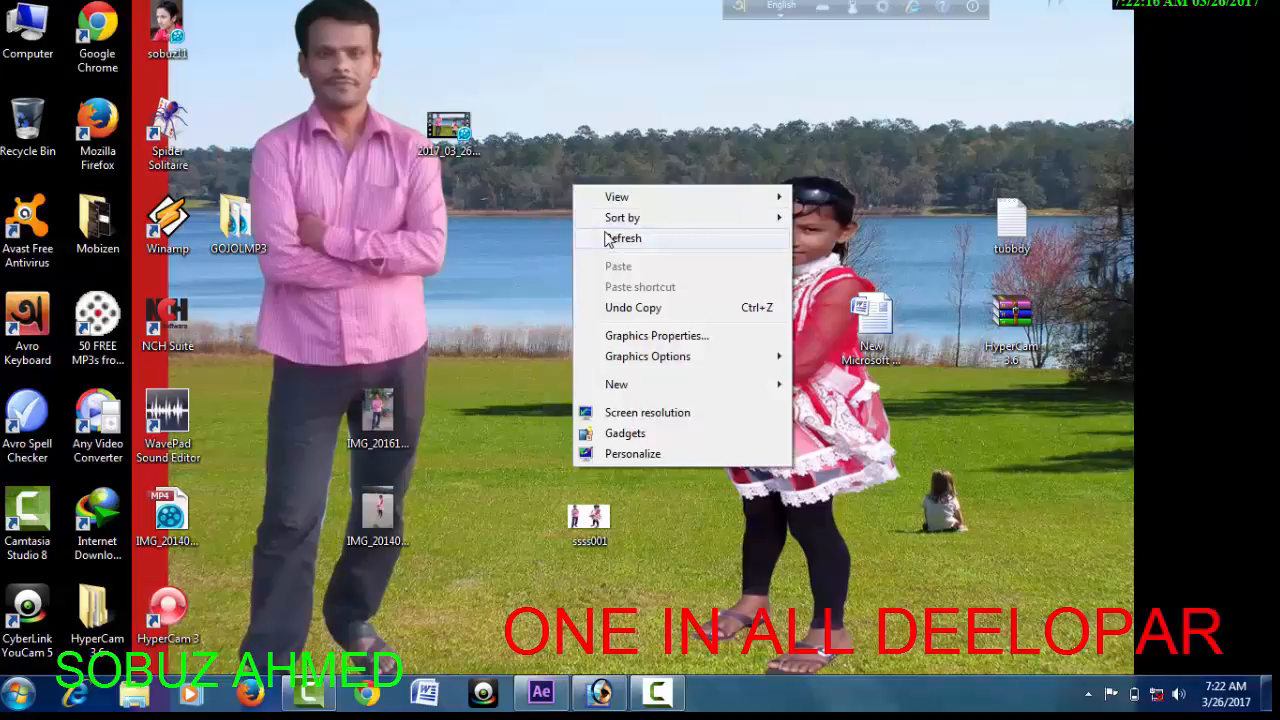
pyautogui.click(592, 236)
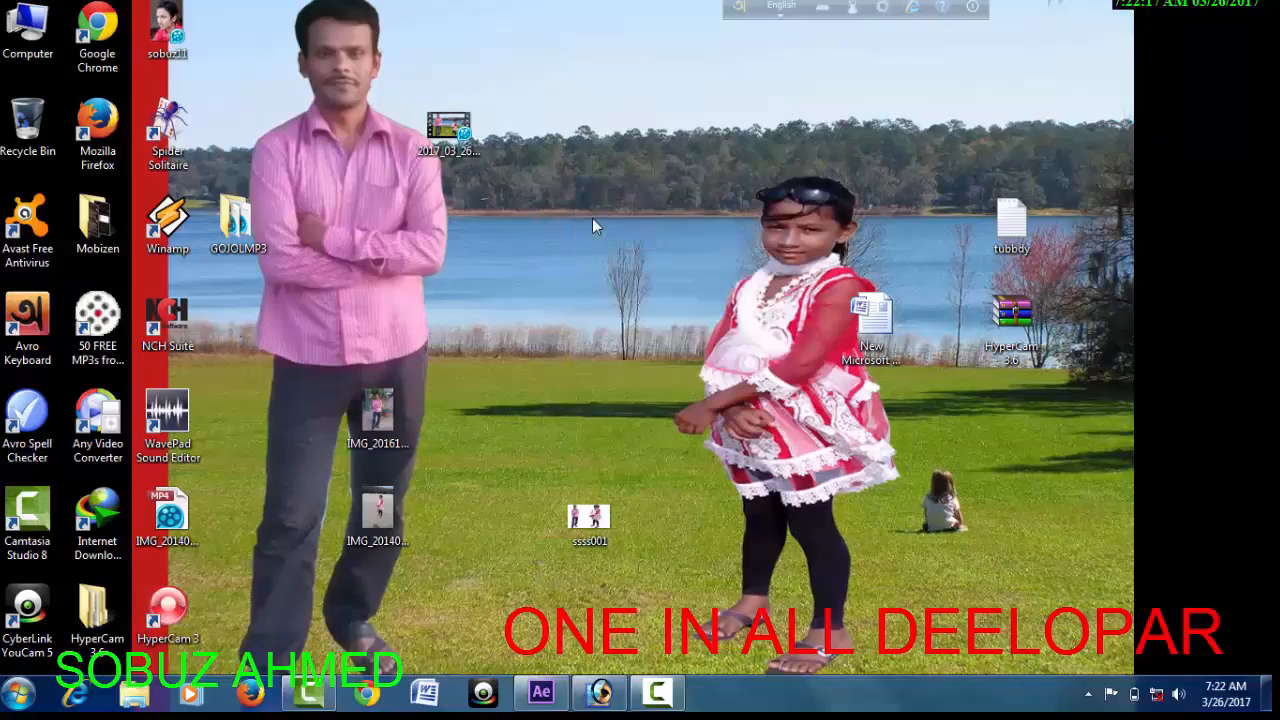
# Bring up Adobe Photoshop again to look over its empty workspace, and return to the desktop.
pyautogui.click(599, 688)
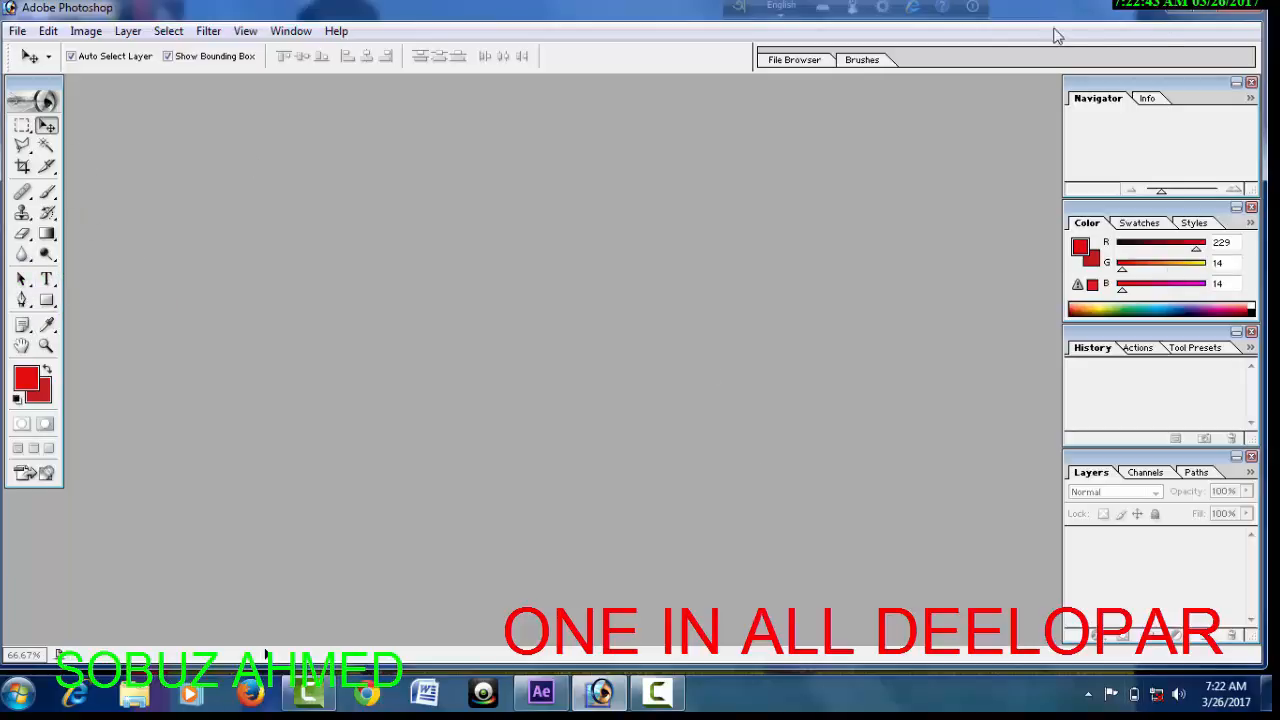
pyautogui.click(1174, 6)
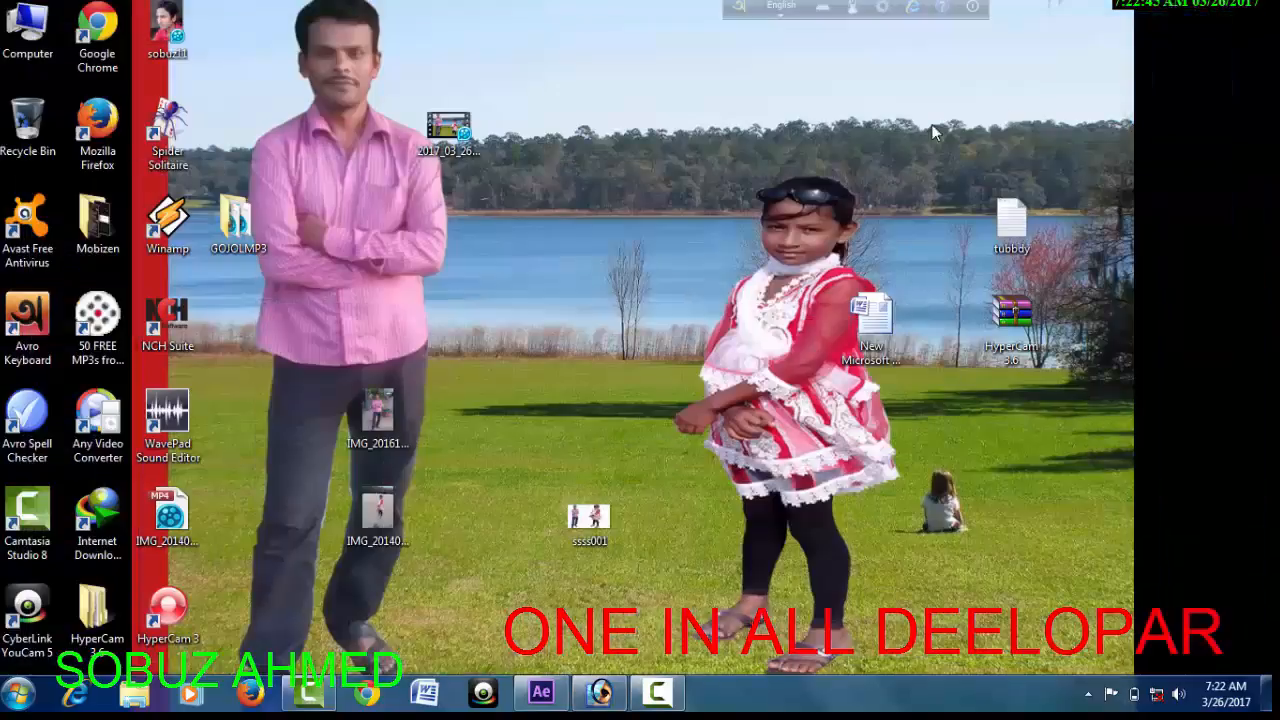
pyautogui.rightClick(634, 116)
pyautogui.click(673, 170)
pyautogui.rightClick(637, 91)
pyautogui.click(673, 168)
pyautogui.rightClick(642, 97)
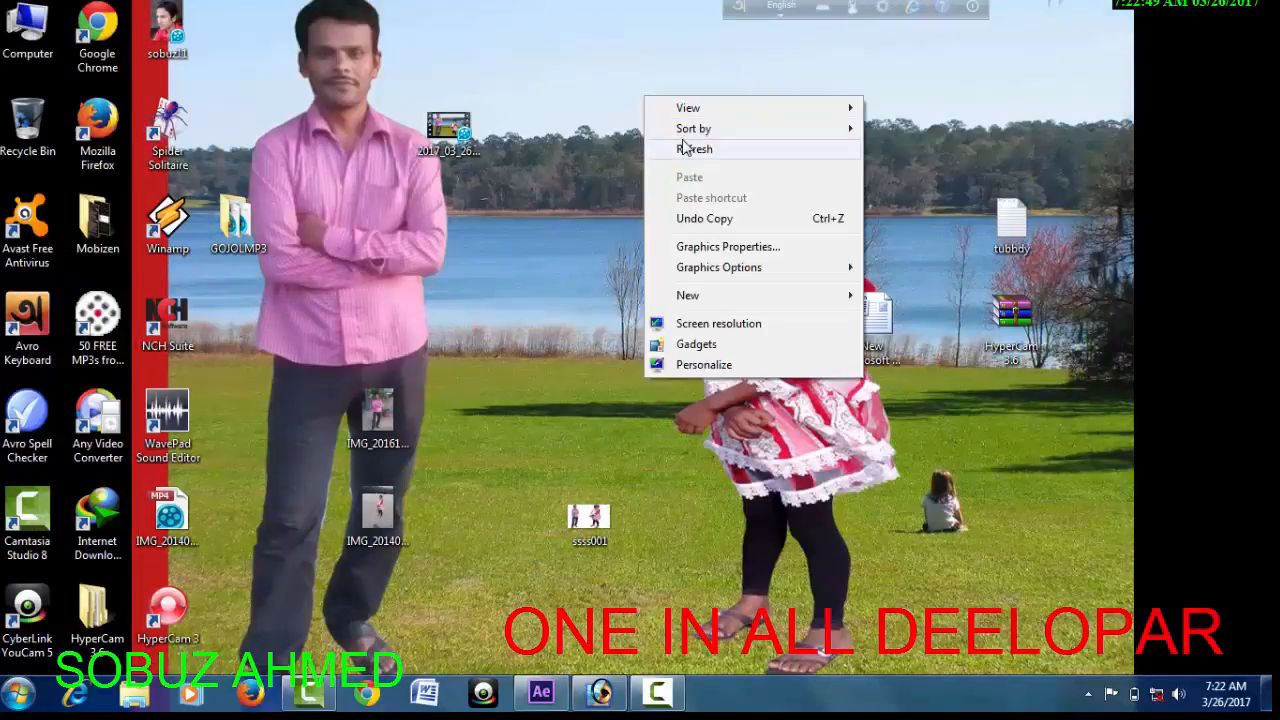
pyautogui.click(673, 146)
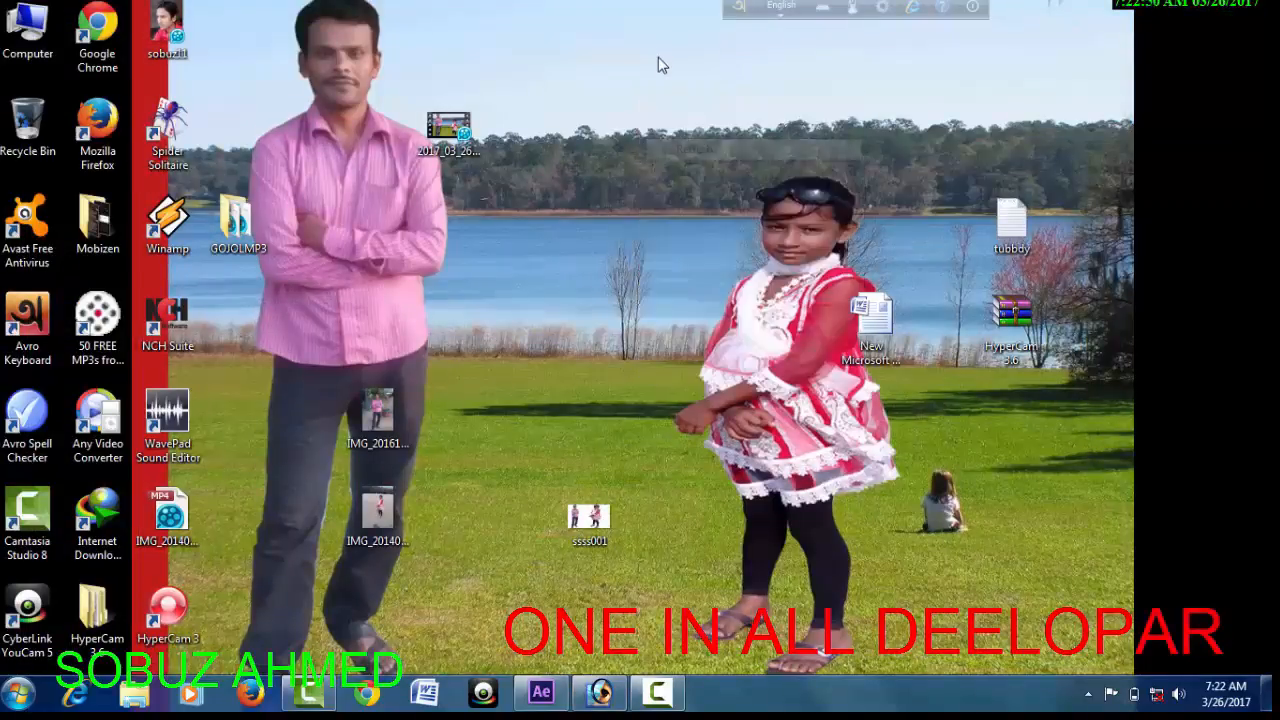
pyautogui.rightClick(612, 77)
pyautogui.click(665, 132)
pyautogui.rightClick(666, 131)
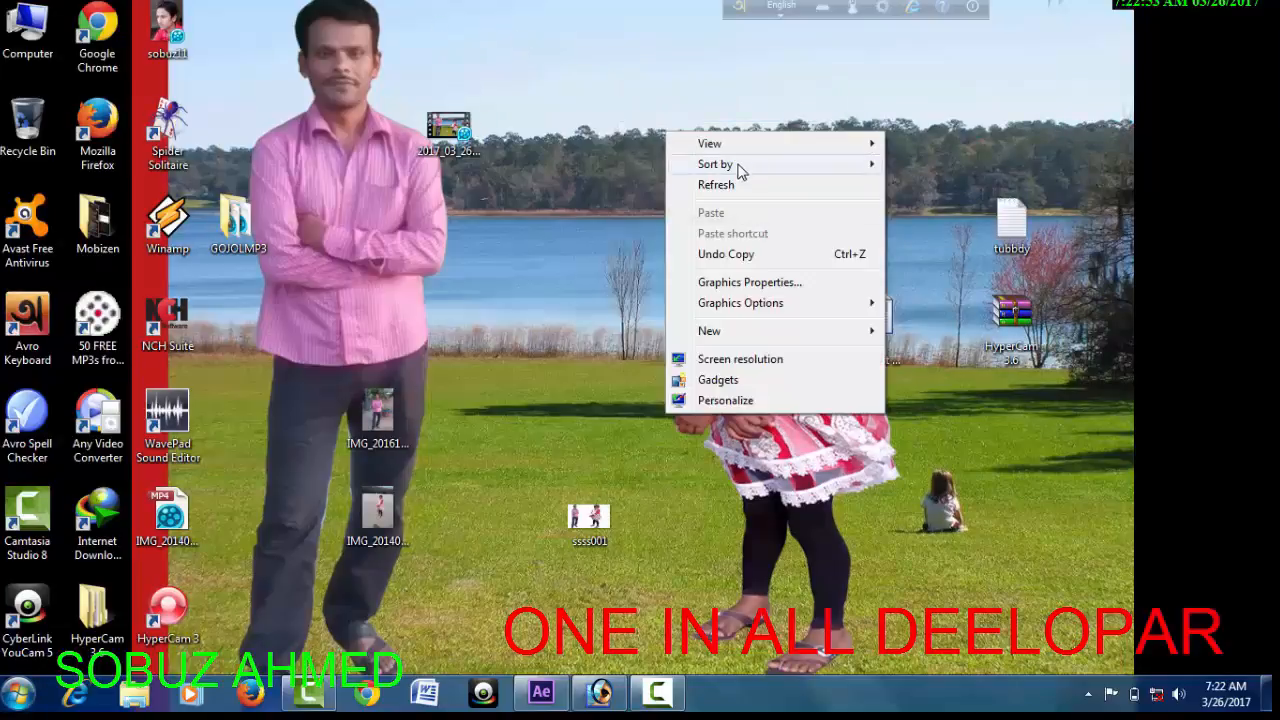
pyautogui.click(727, 186)
pyautogui.rightClick(648, 106)
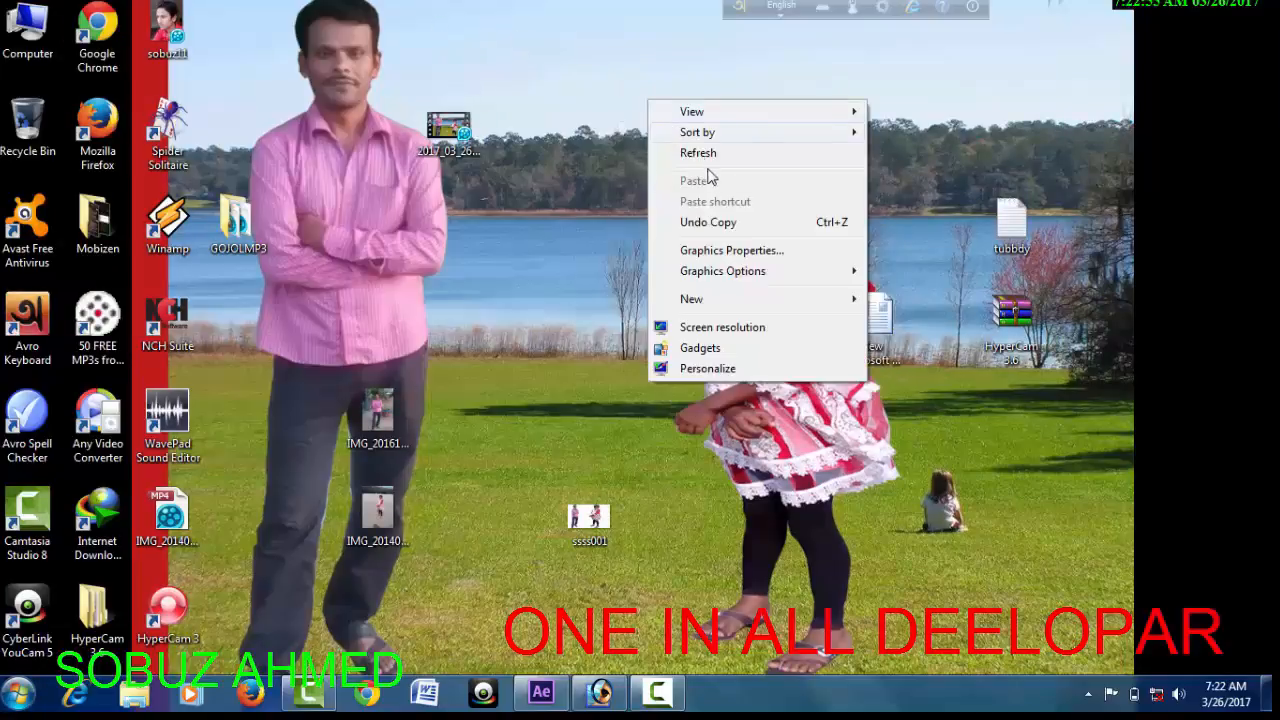
pyautogui.click(709, 152)
pyautogui.rightClick(659, 72)
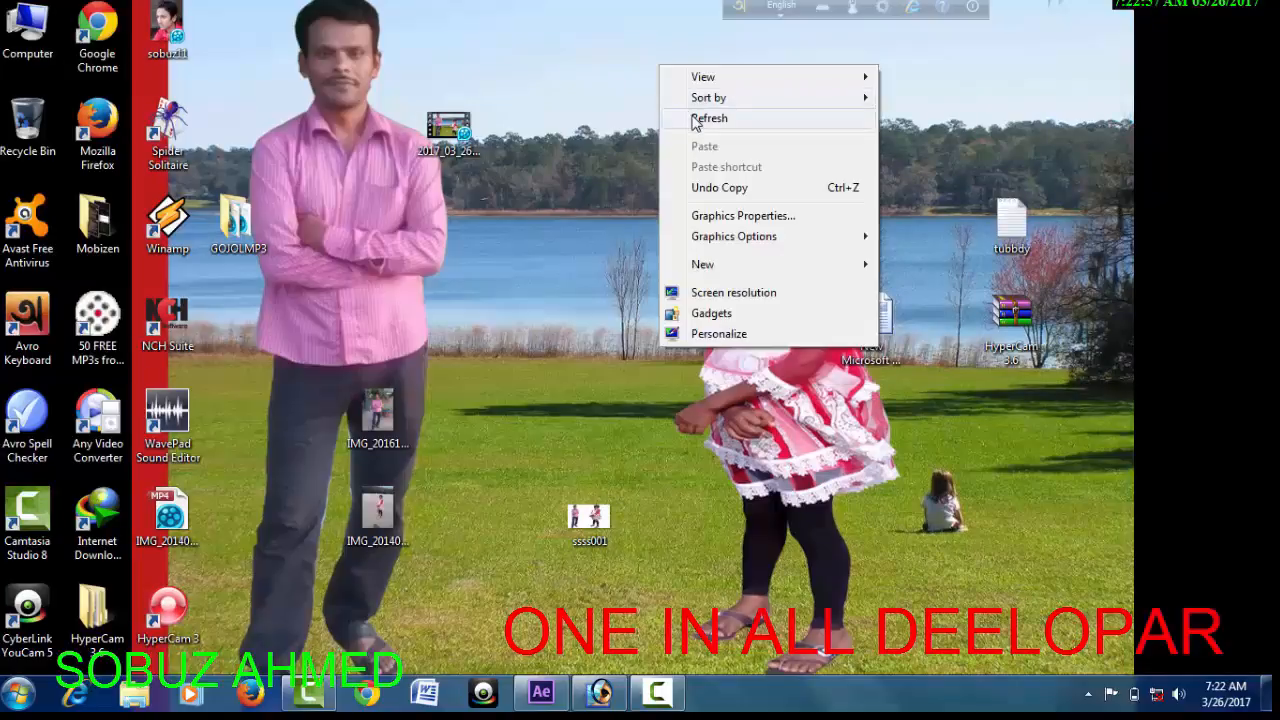
pyautogui.click(690, 118)
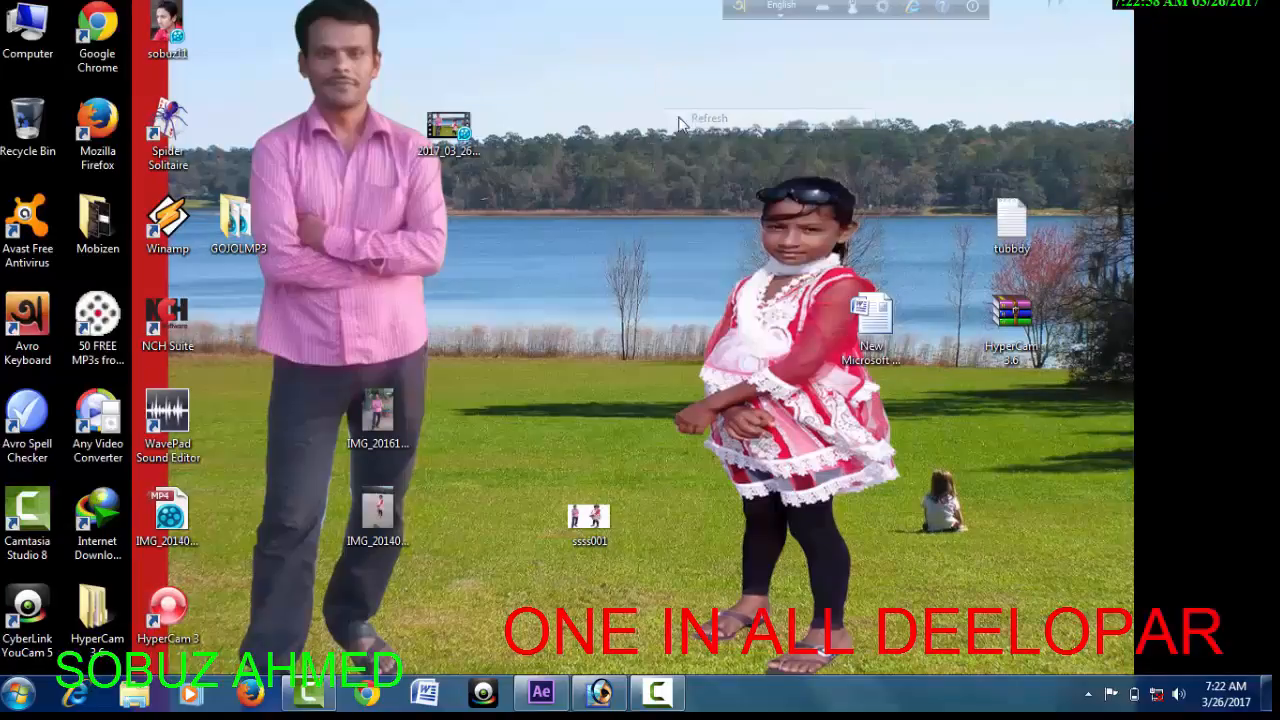
pyautogui.rightClick(542, 147)
pyautogui.click(576, 184)
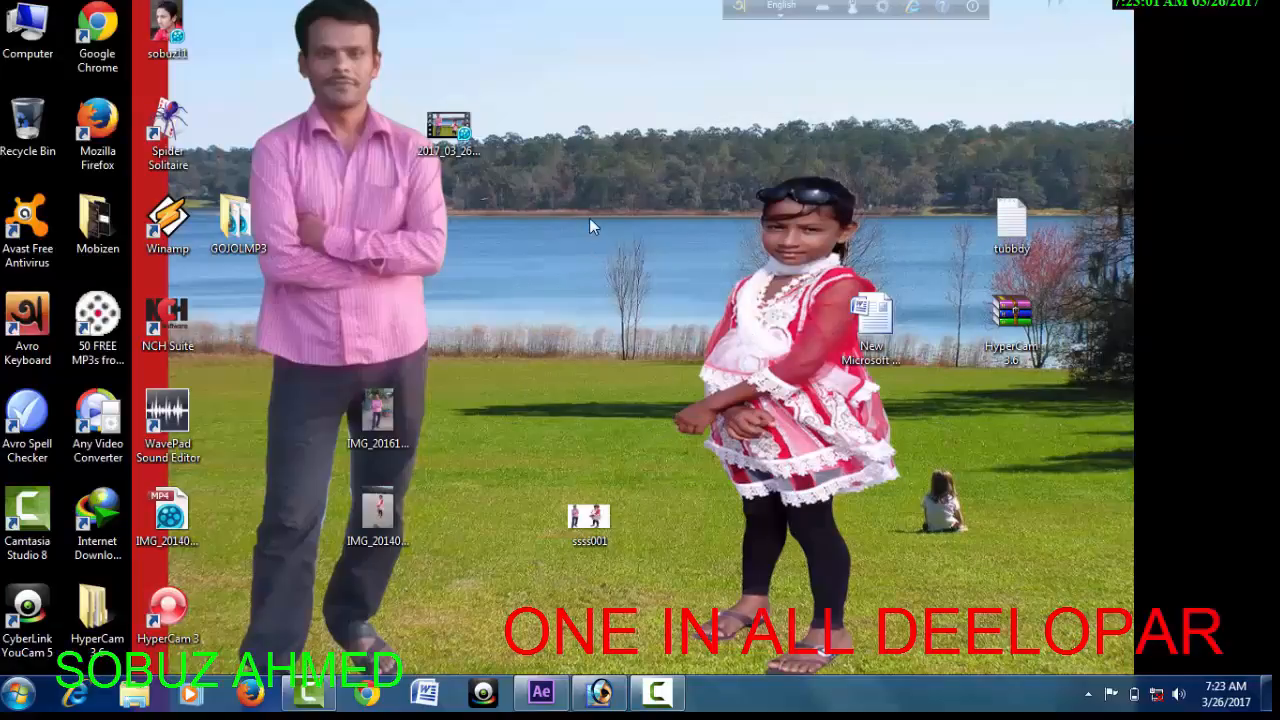
pyautogui.rightClick(589, 218)
pyautogui.click(651, 268)
pyautogui.rightClick(614, 204)
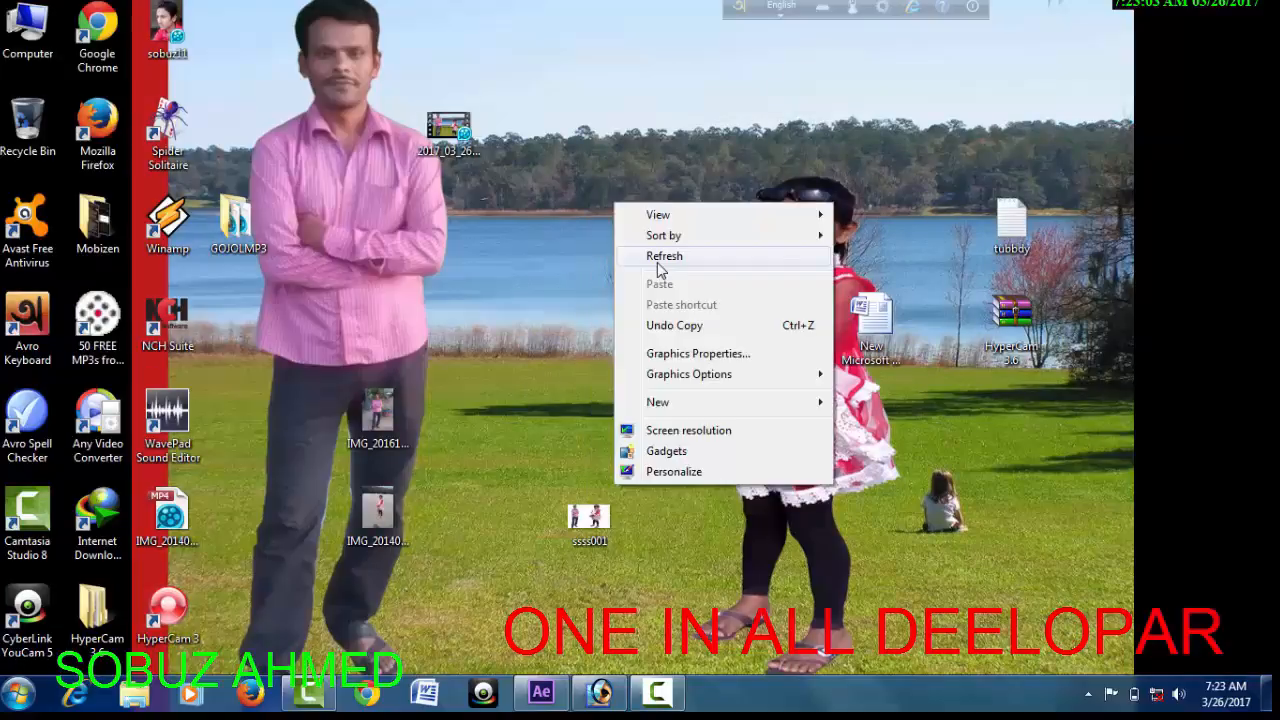
pyautogui.click(659, 268)
pyautogui.rightClick(626, 208)
pyautogui.click(662, 257)
pyautogui.rightClick(632, 178)
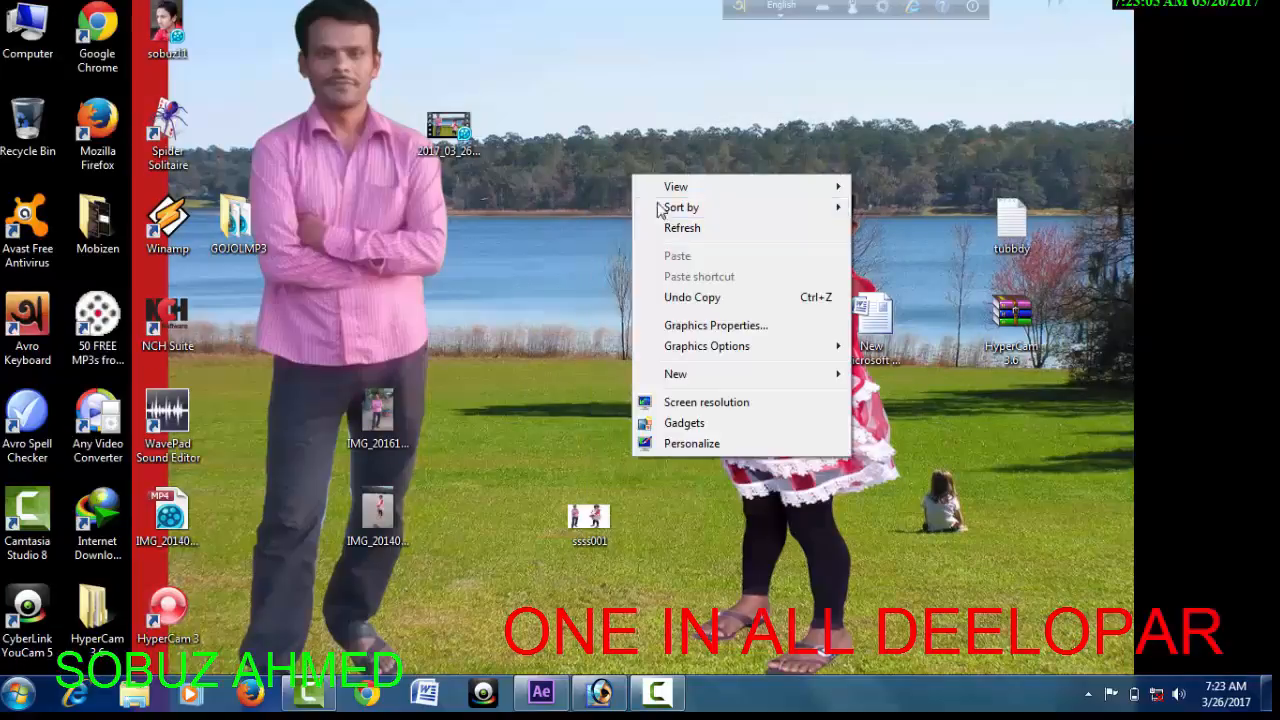
pyautogui.click(662, 228)
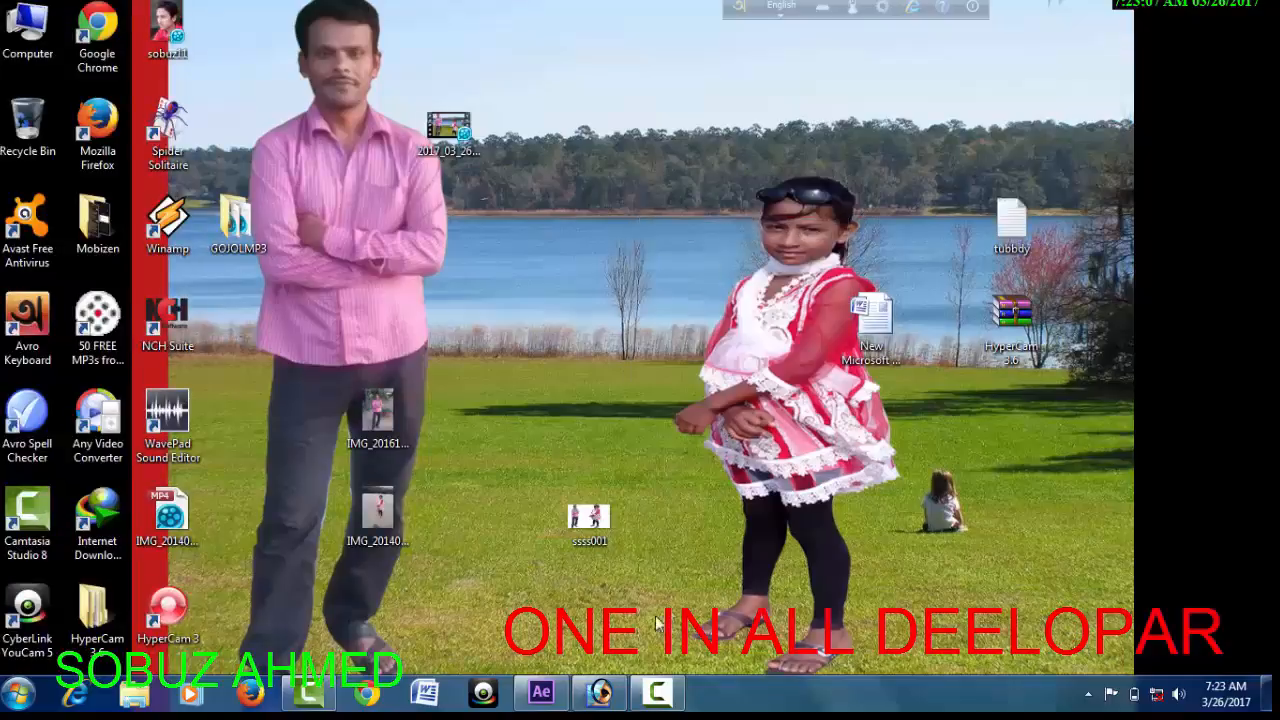
# Switch to Adobe Photoshop and turn off Auto Select Layer and Show Bounding Box for the Move tool.
pyautogui.click(600, 693)
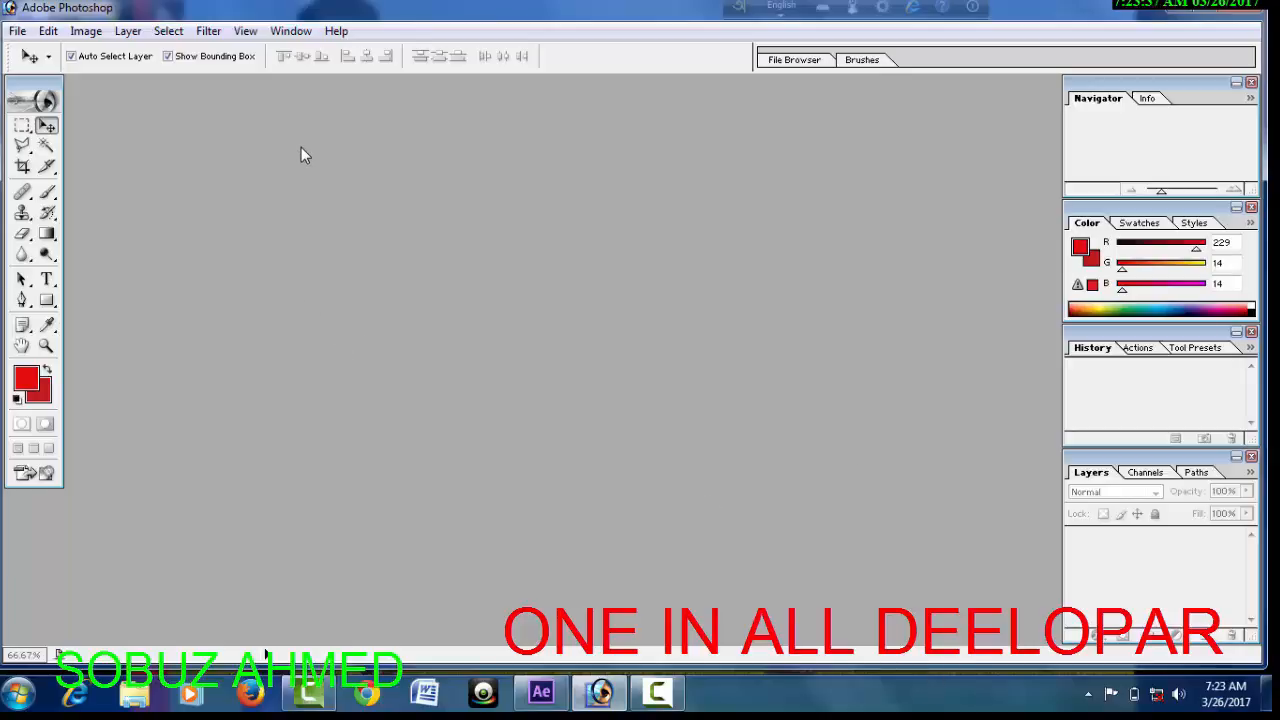
pyautogui.click(169, 58)
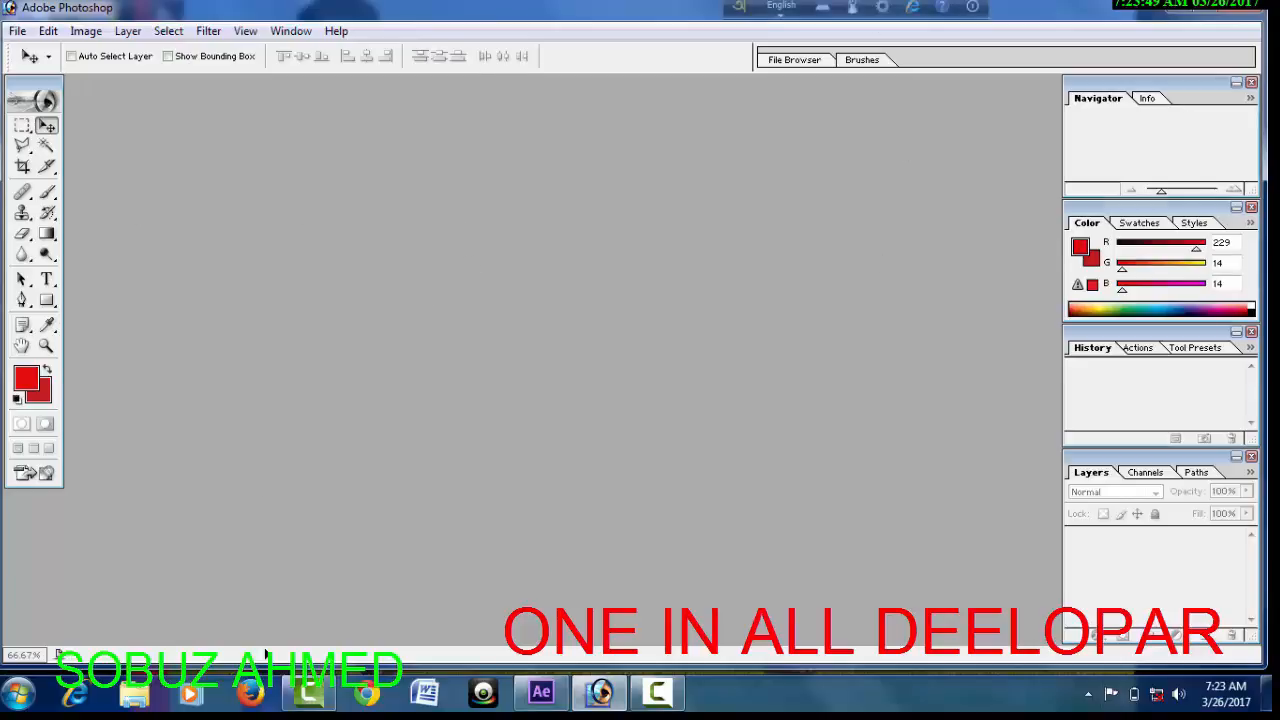
pyautogui.click(856, 145)
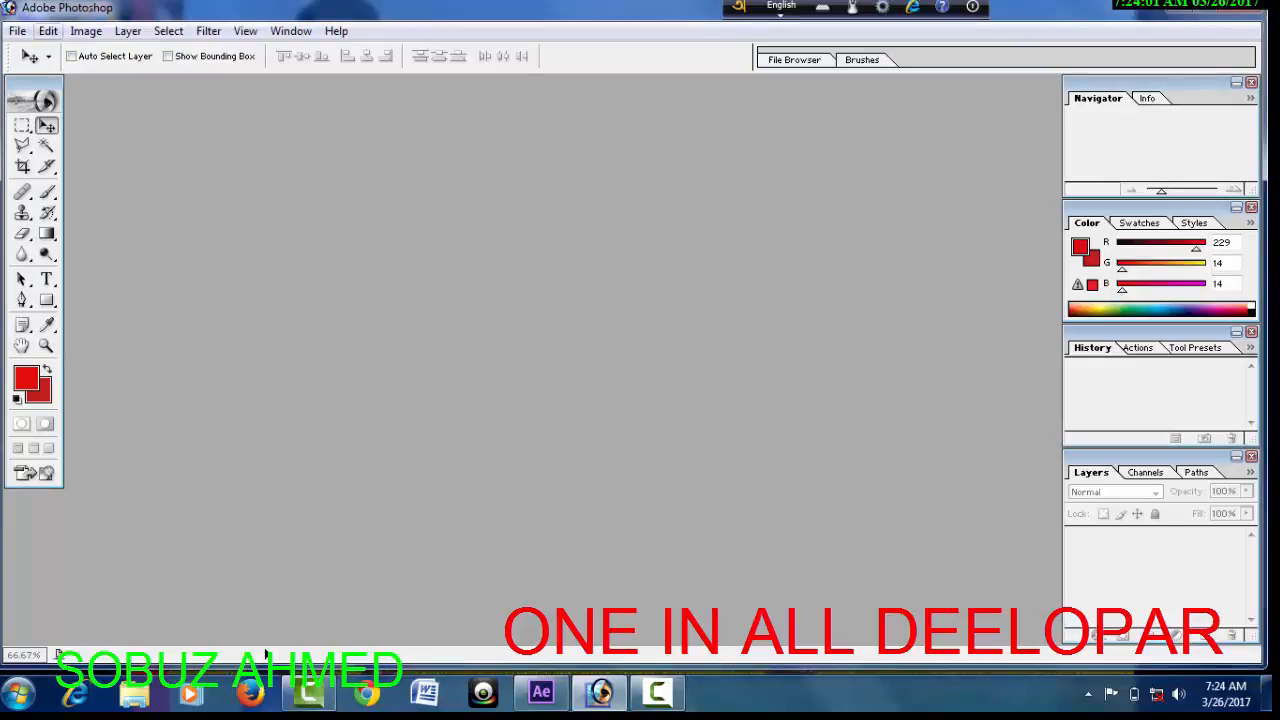
# Start a new document and enter the author's first name as the document name.
pyautogui.click(17, 31)
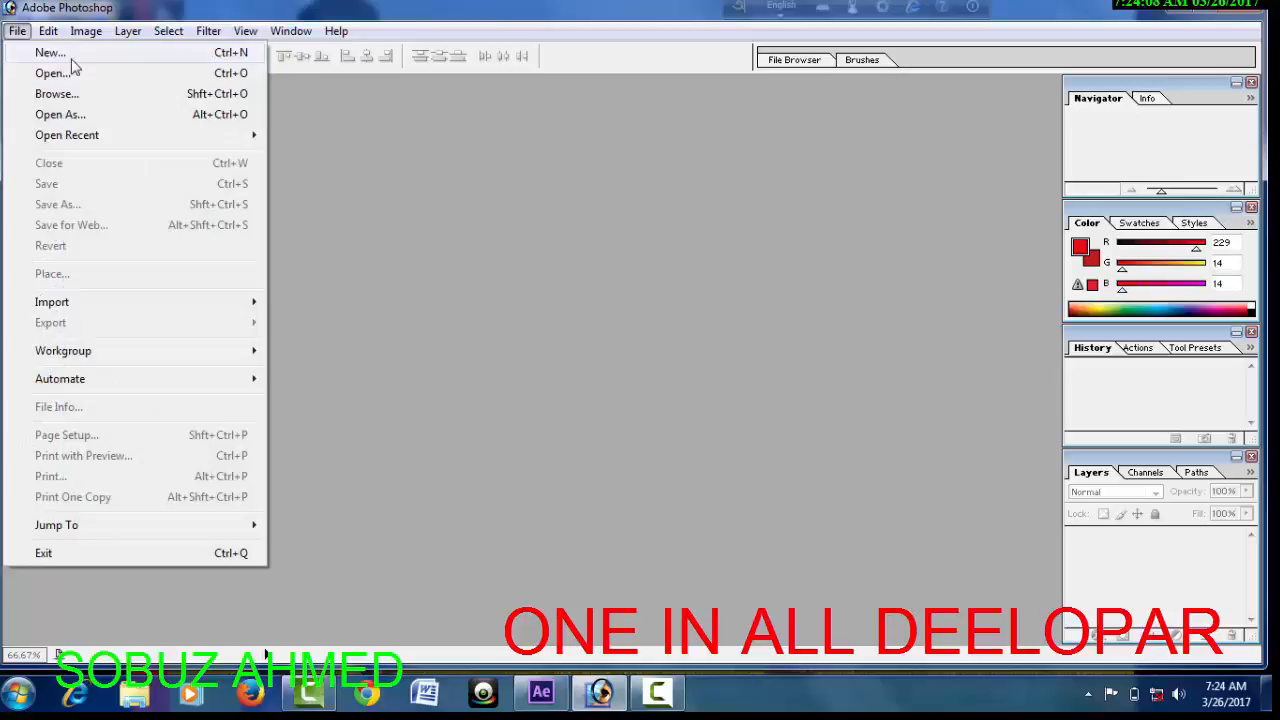
pyautogui.click(147, 57)
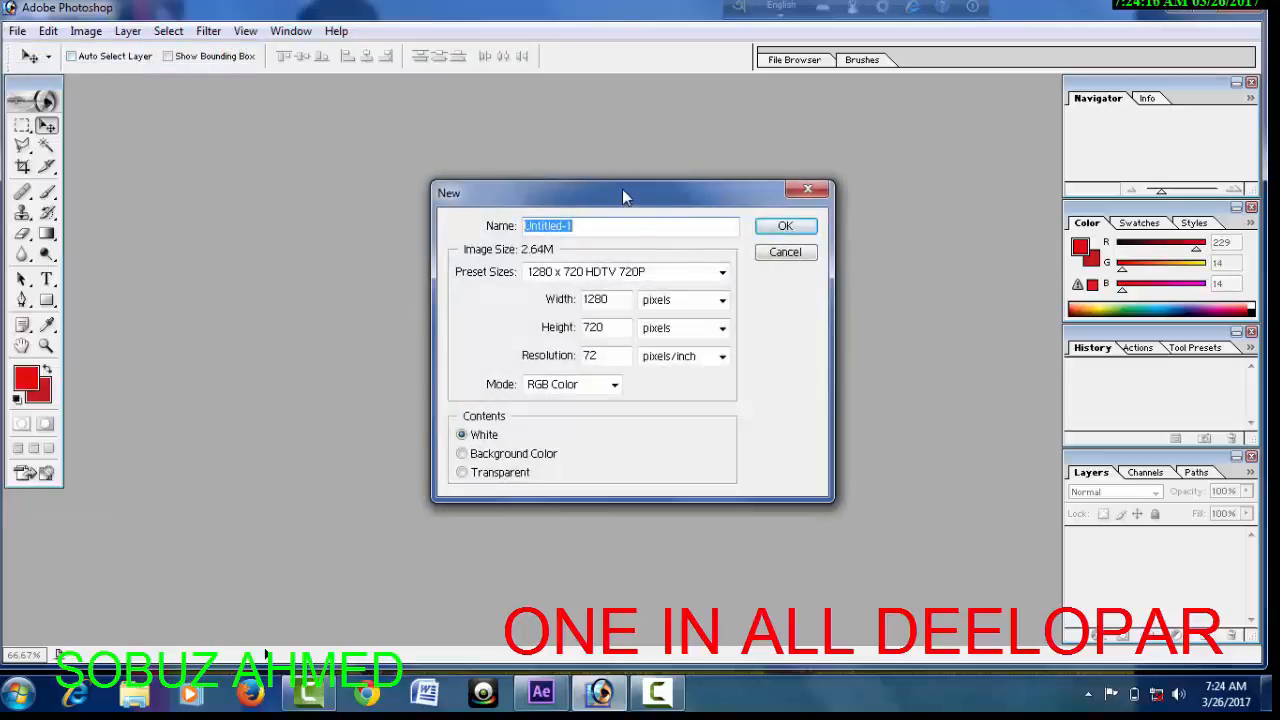
pyautogui.moveTo(622, 196); pyautogui.dragTo(426, 155)
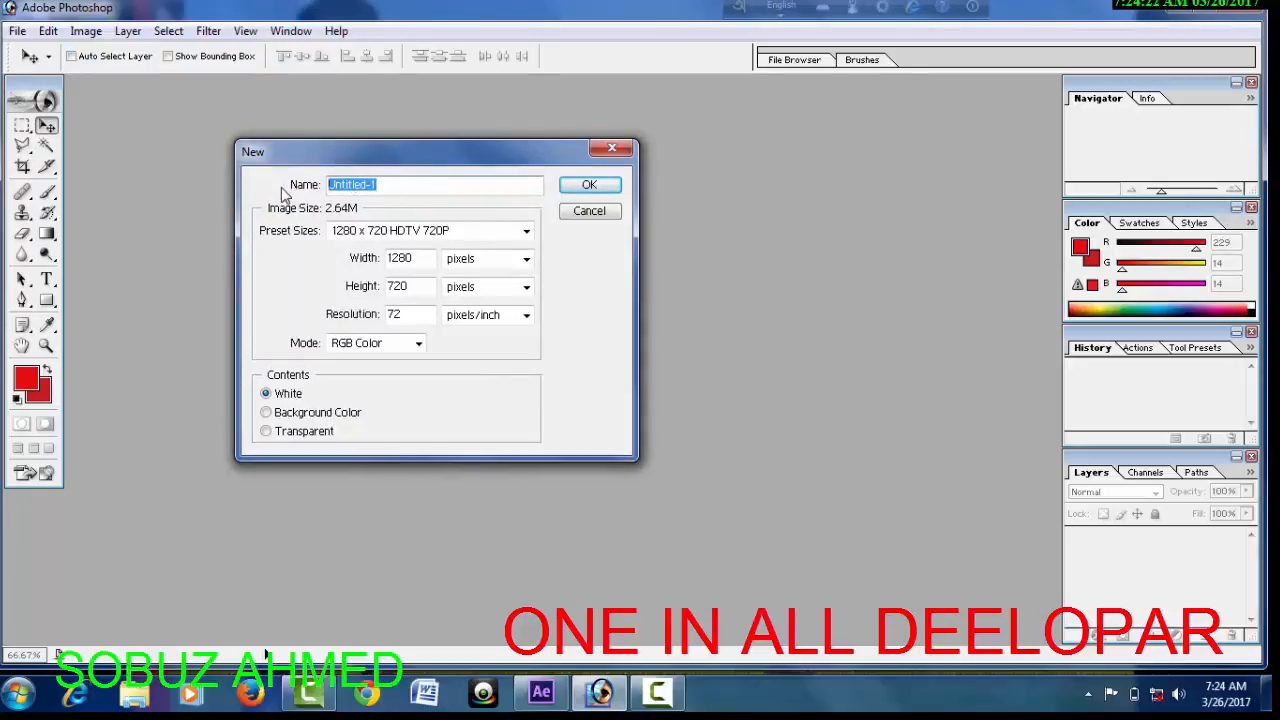
pyautogui.write('sobuz')
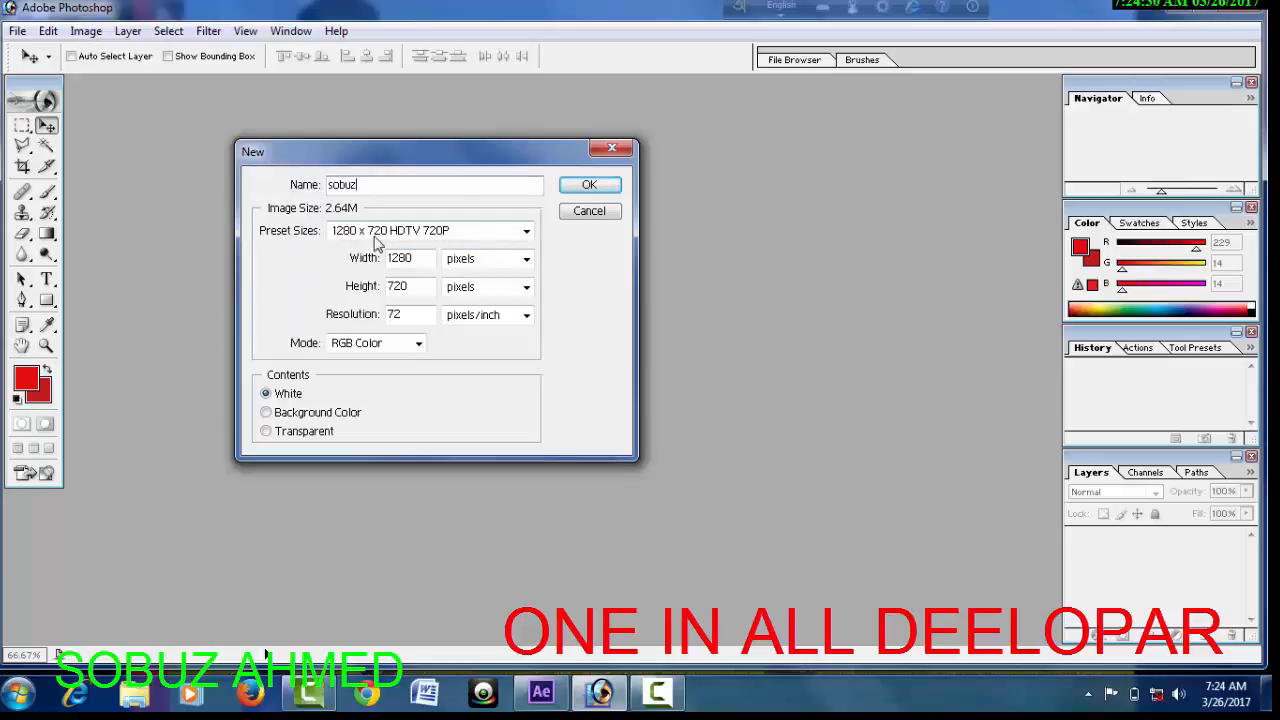
# Look through the preset sizes for the new document, and return to the Windows desktop to refresh it.
pyautogui.click(436, 231)
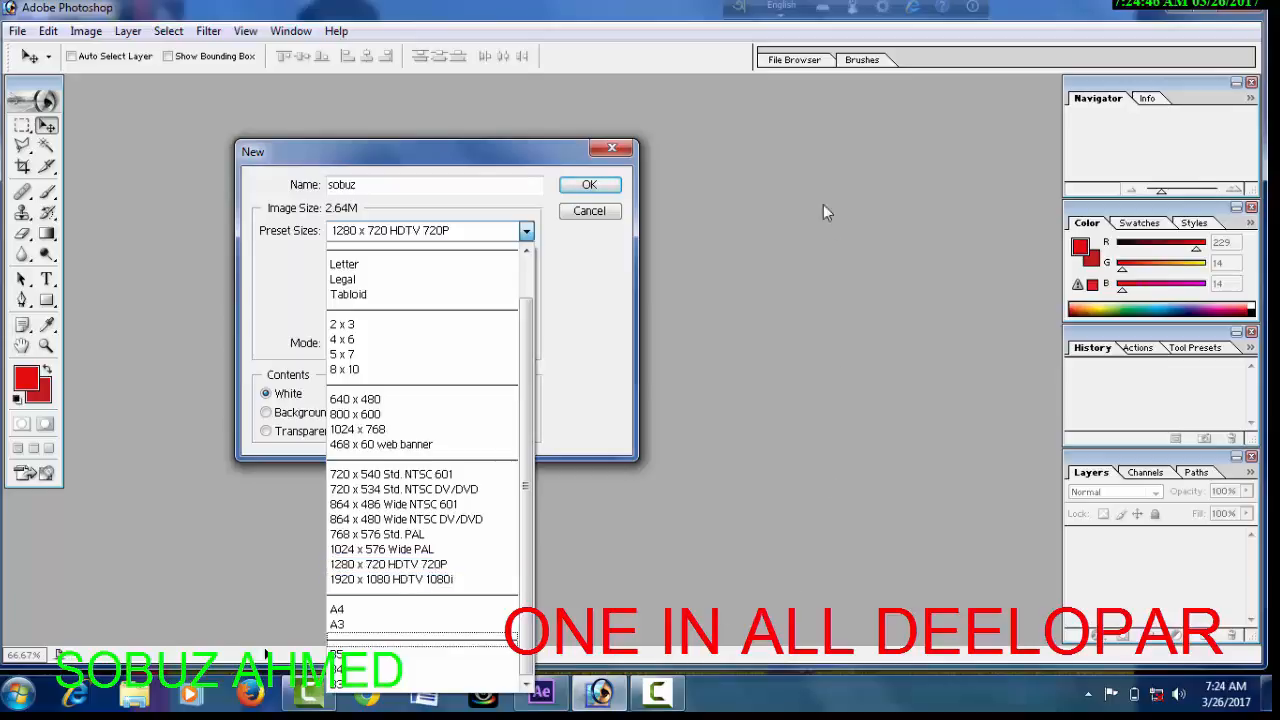
pyautogui.click(1171, 9)
pyautogui.click(1171, 8)
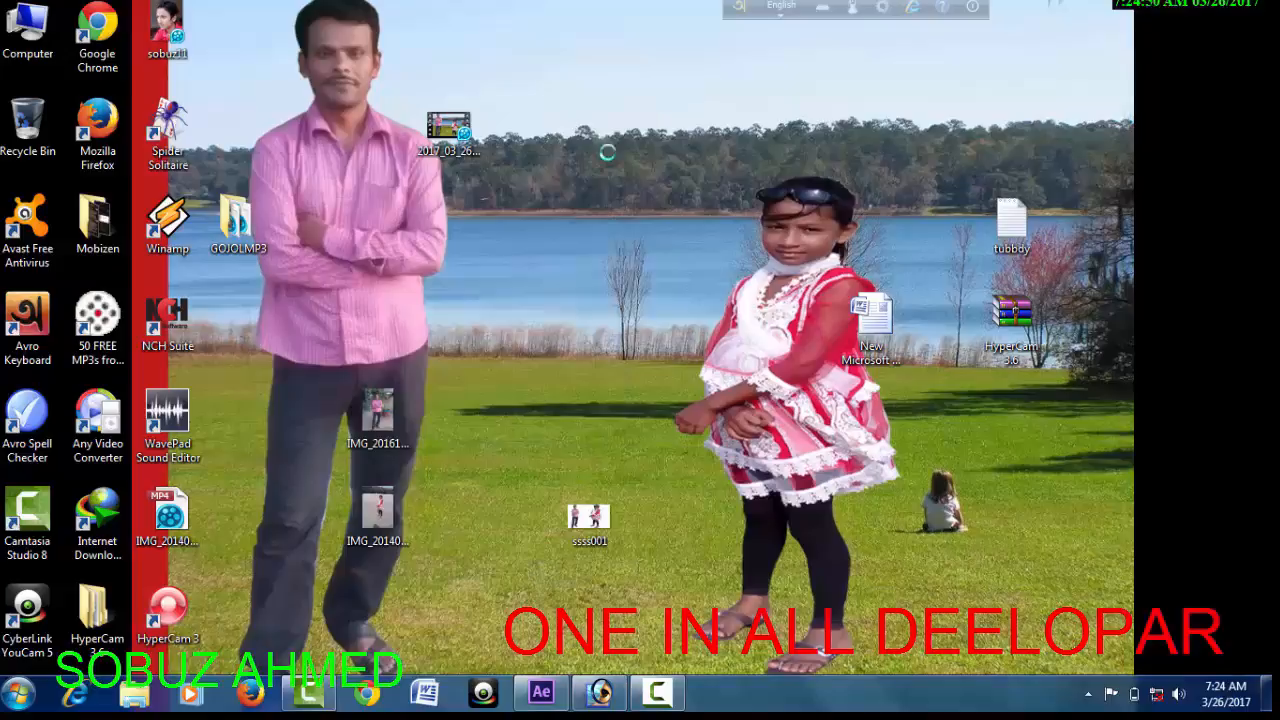
pyautogui.rightClick(577, 123)
pyautogui.click(627, 176)
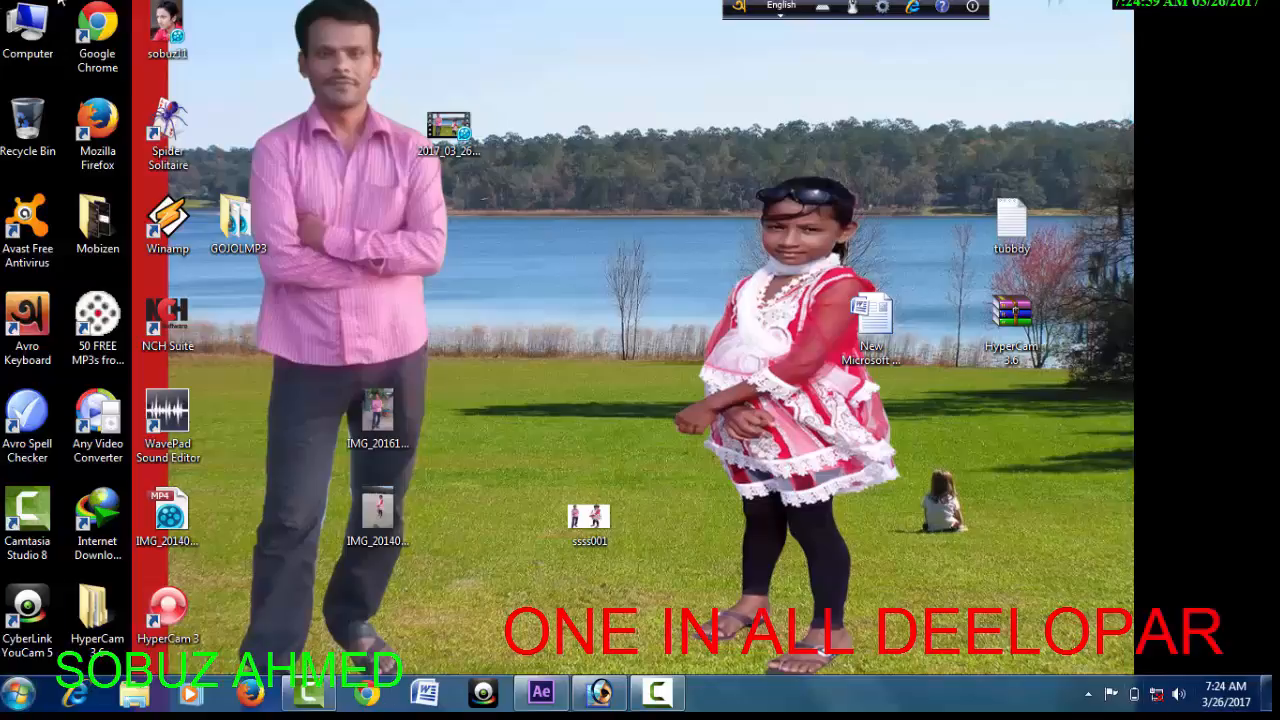
# Check the display's resolution in the Windows screen resolution settings, and close them without changing anything.
pyautogui.click(598, 692)
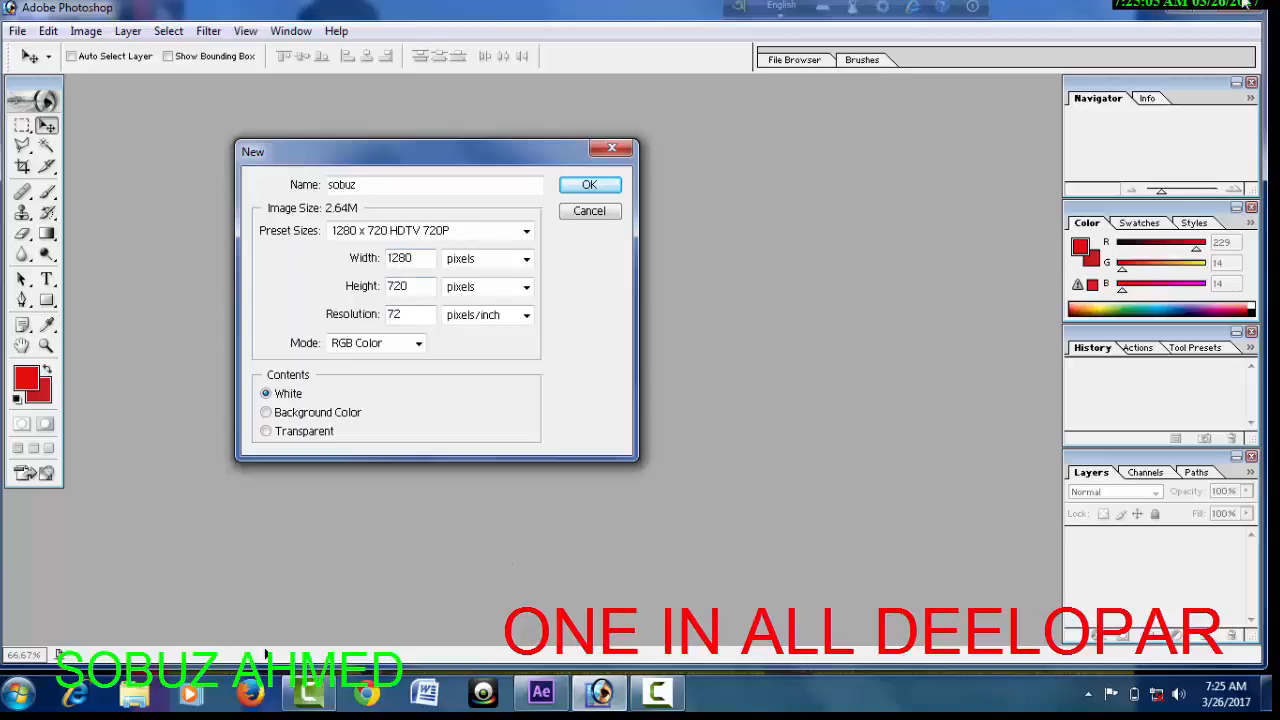
pyautogui.click(1187, 10)
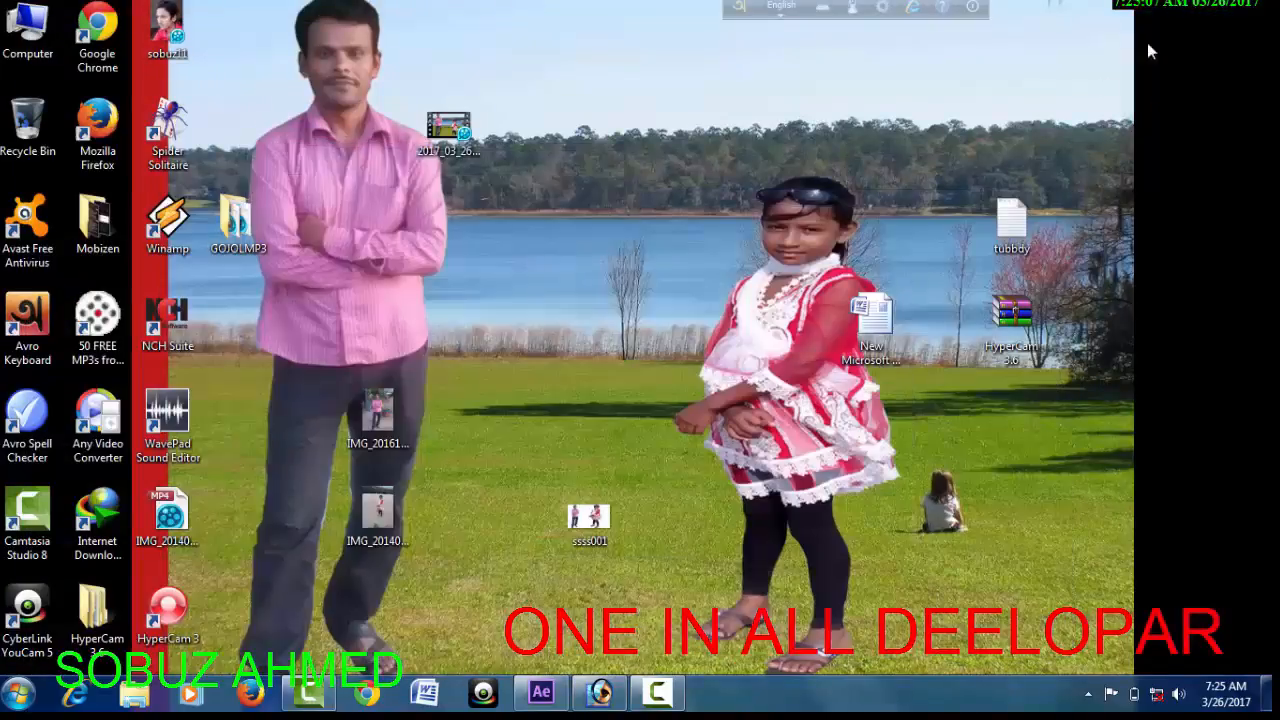
pyautogui.rightClick(560, 134)
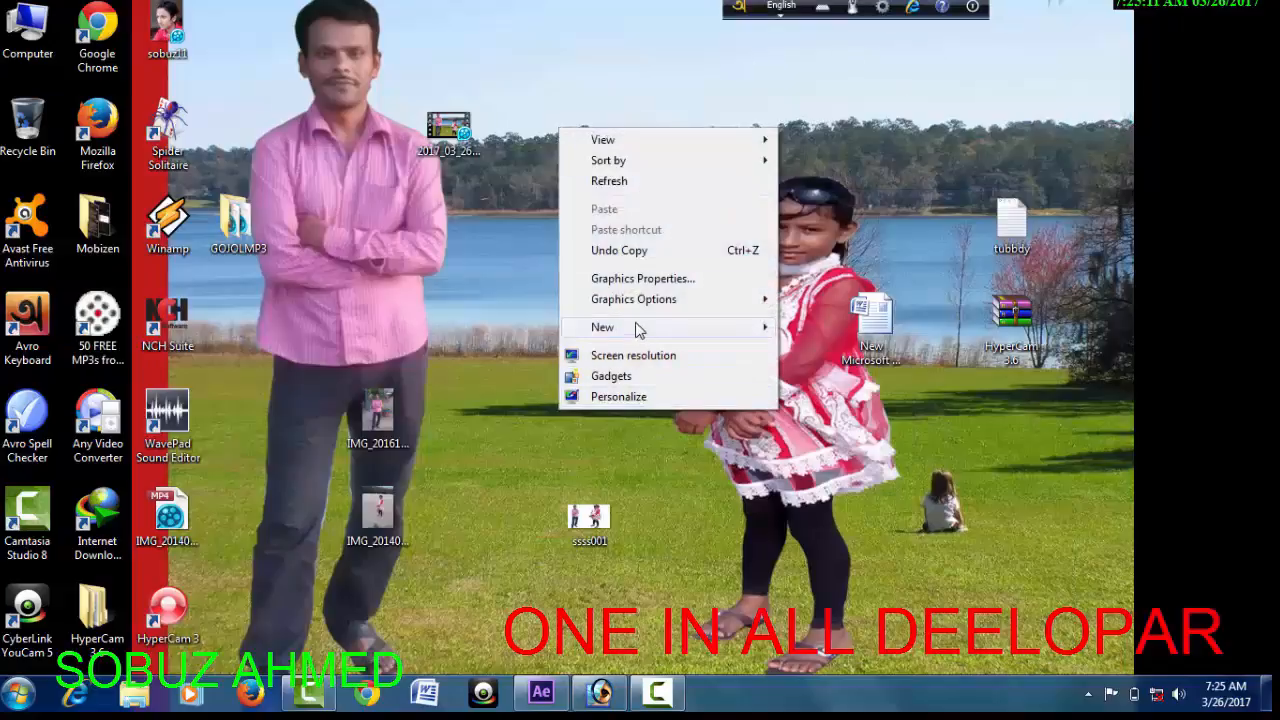
pyautogui.click(668, 357)
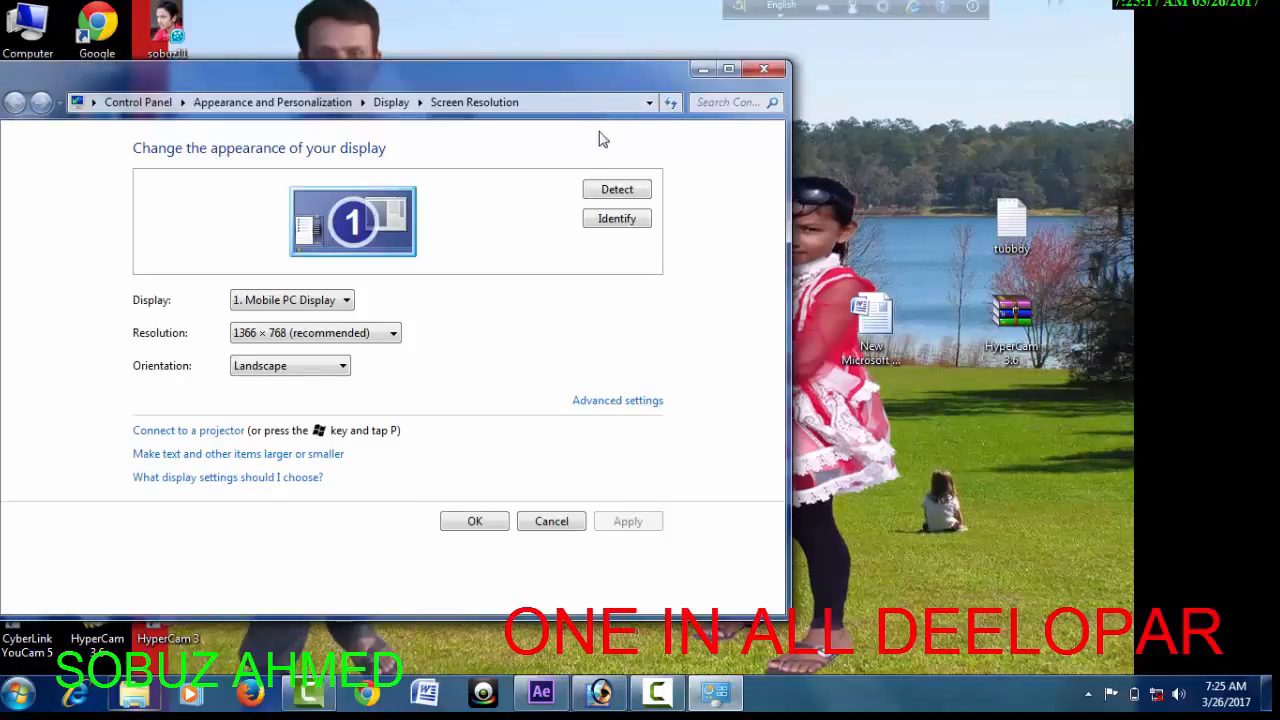
pyautogui.moveTo(375, 84); pyautogui.dragTo(579, 62)
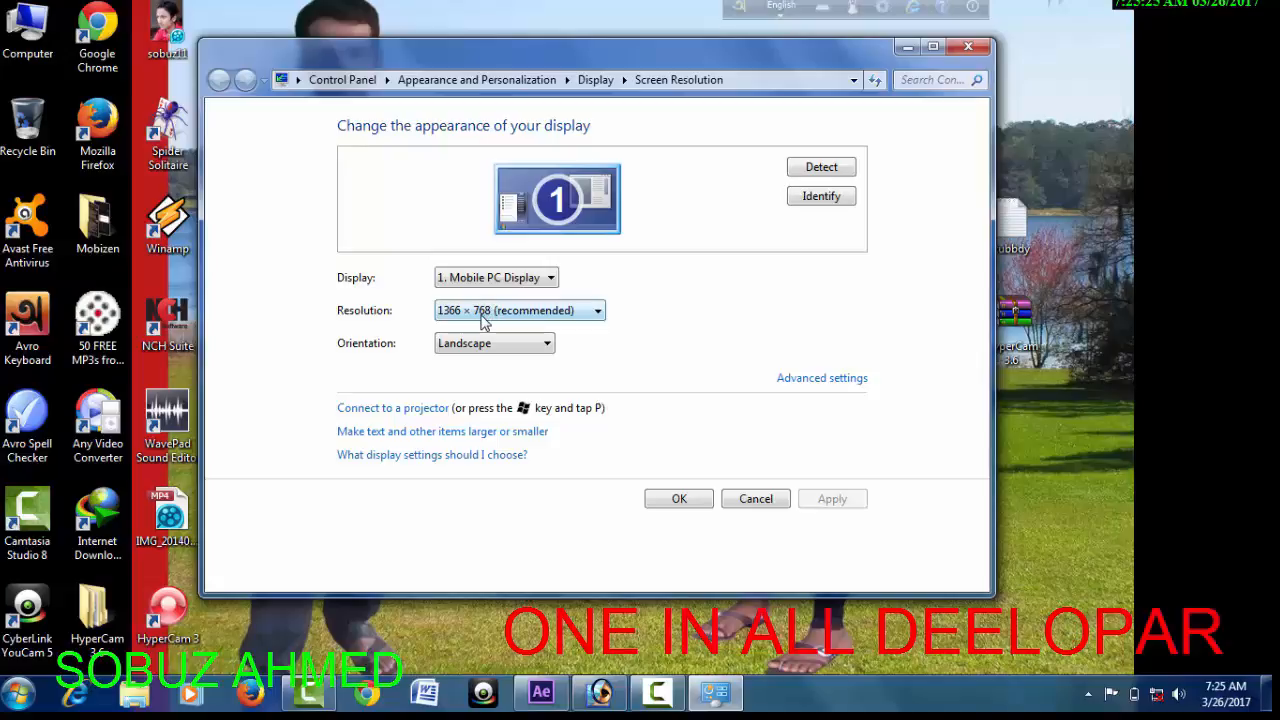
pyautogui.click(679, 499)
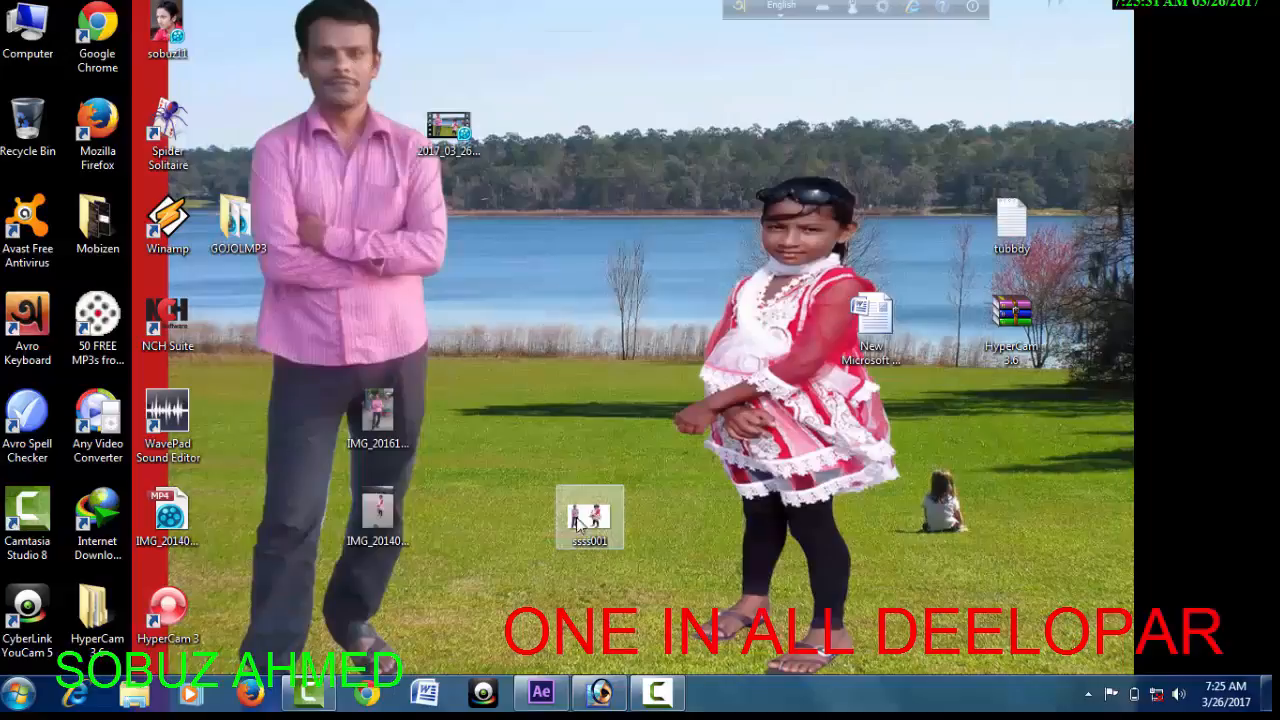
# Return to Adobe Photoshop and set the new document's height to 736 pixels.
pyautogui.click(601, 695)
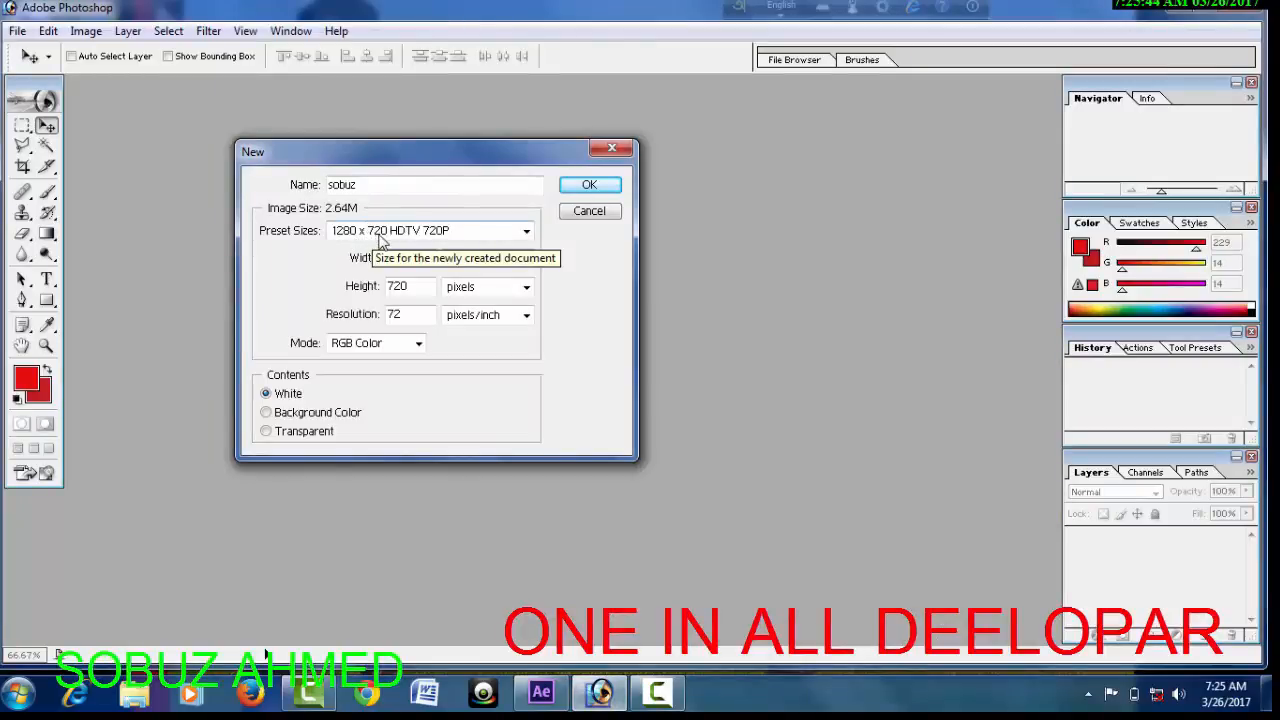
pyautogui.click(453, 238)
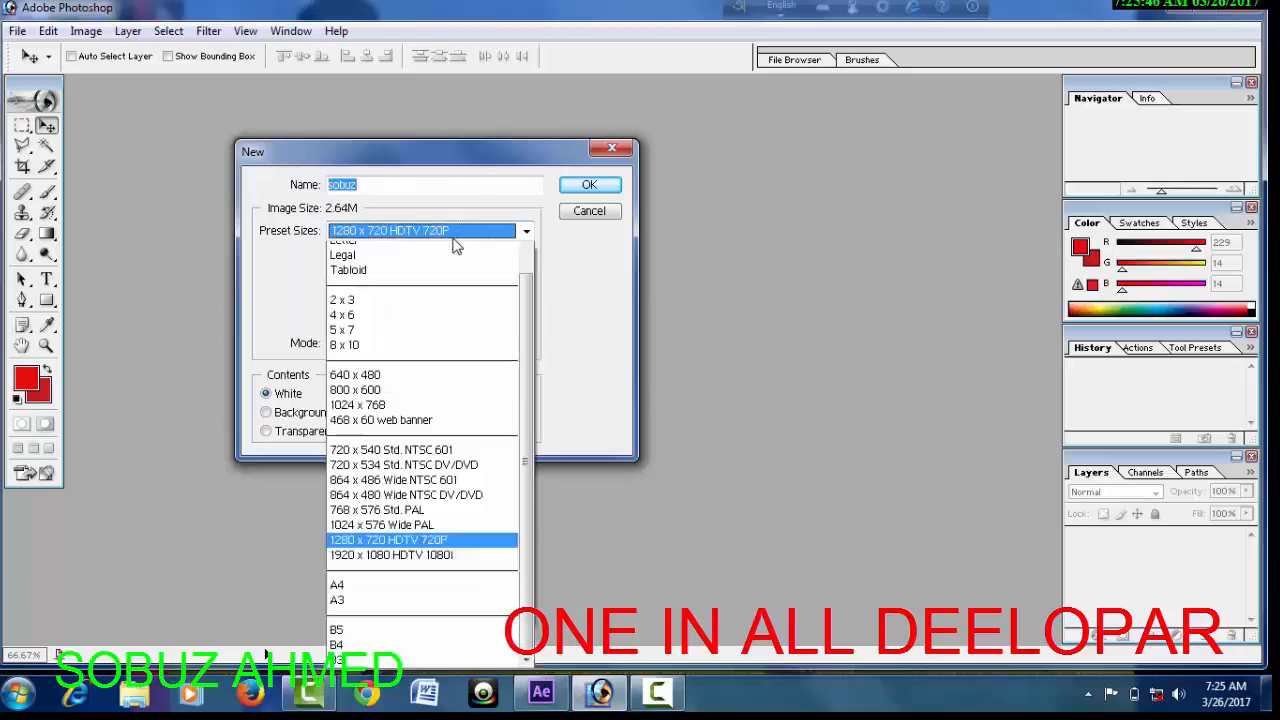
pyautogui.click(453, 238)
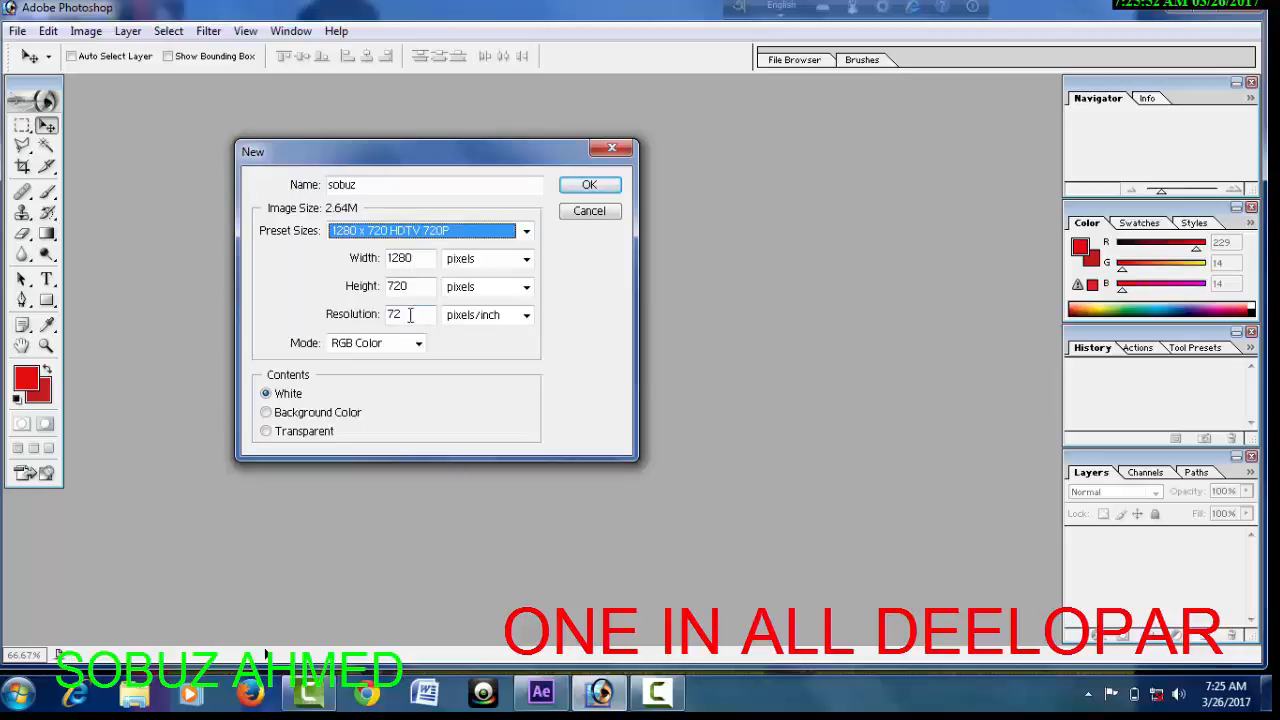
pyautogui.doubleClick(423, 257)
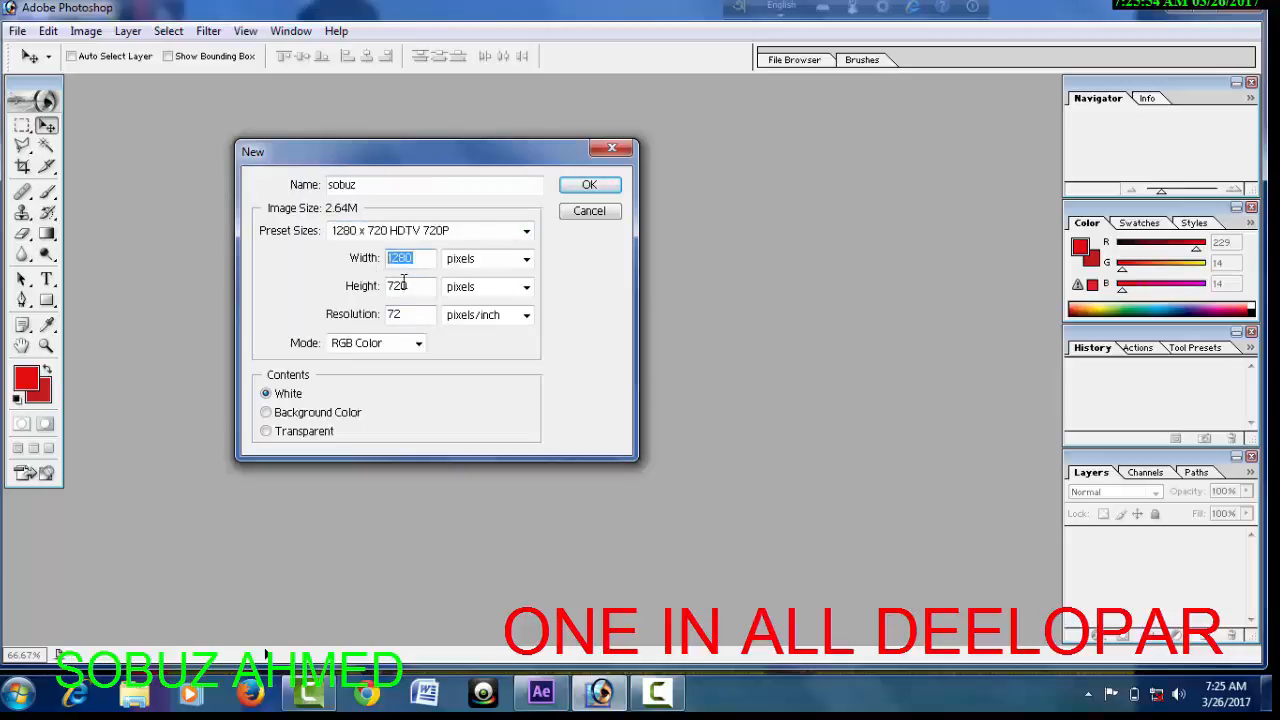
pyautogui.moveTo(421, 284); pyautogui.dragTo(384, 297)
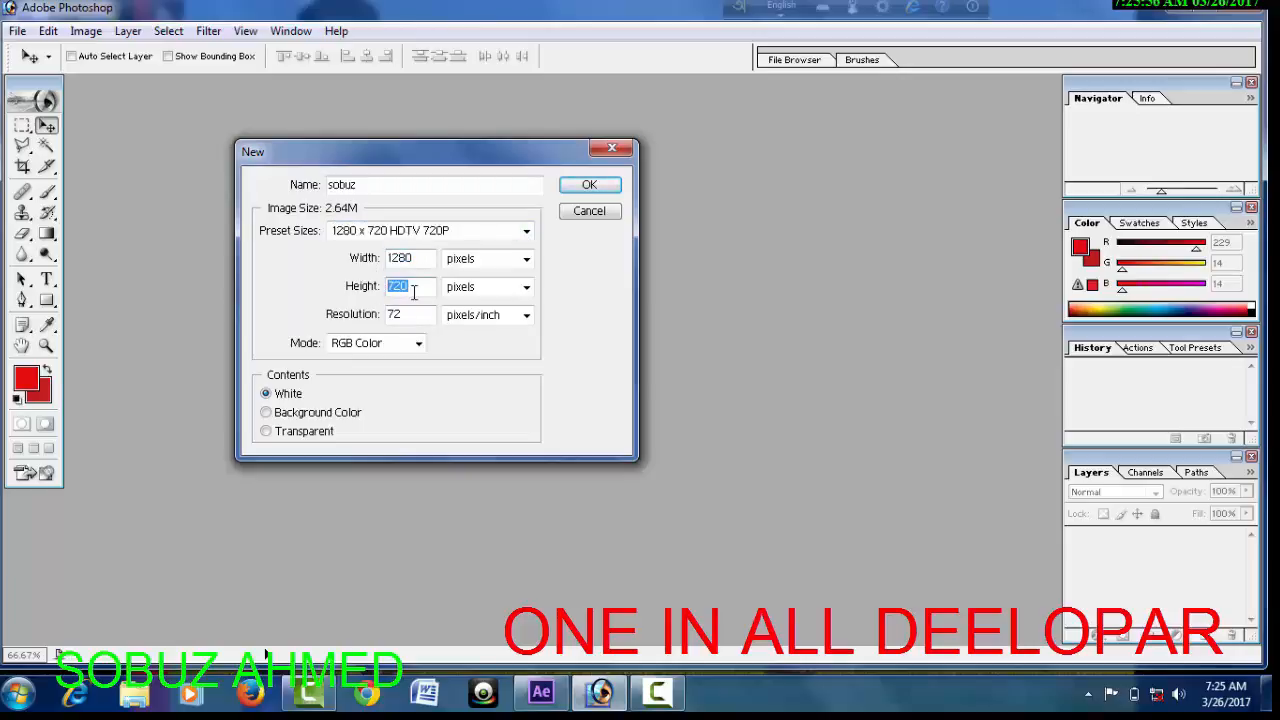
pyautogui.write('736')
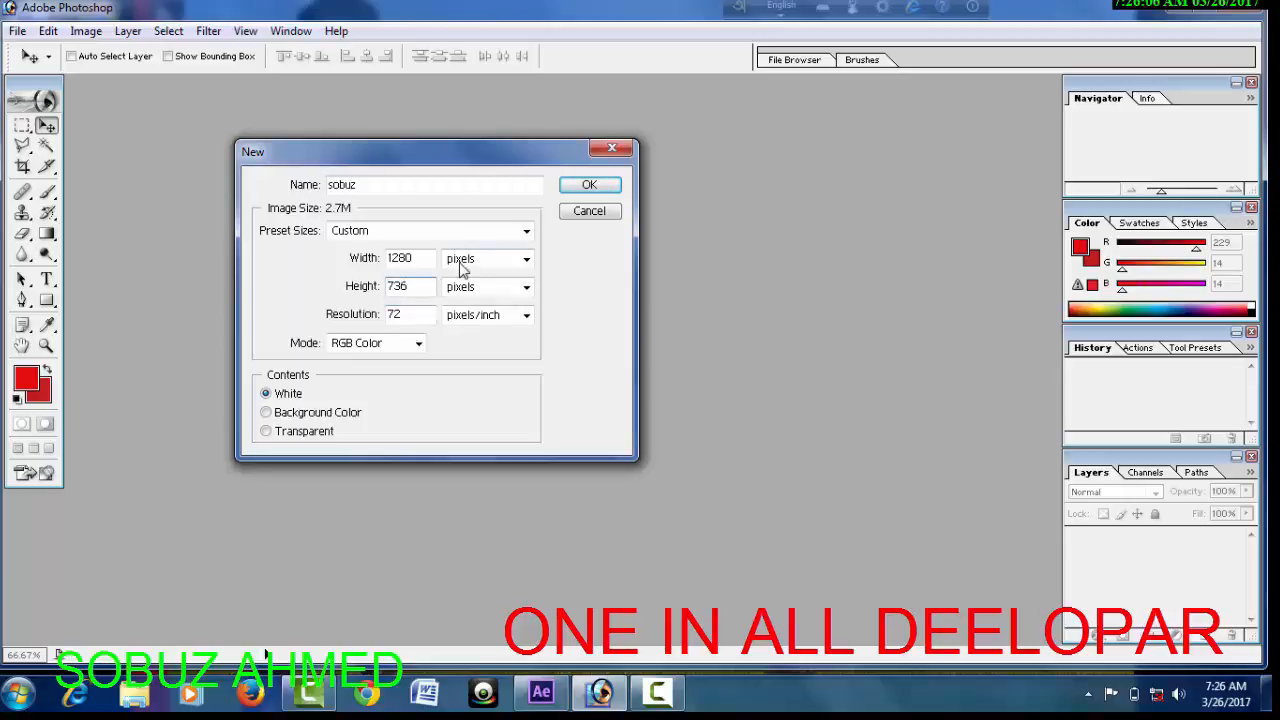
# Switch the new document's width unit to inches and back to pixels, and check the height unit choices.
pyautogui.click(506, 258)
pyautogui.click(508, 259)
pyautogui.click(508, 259)
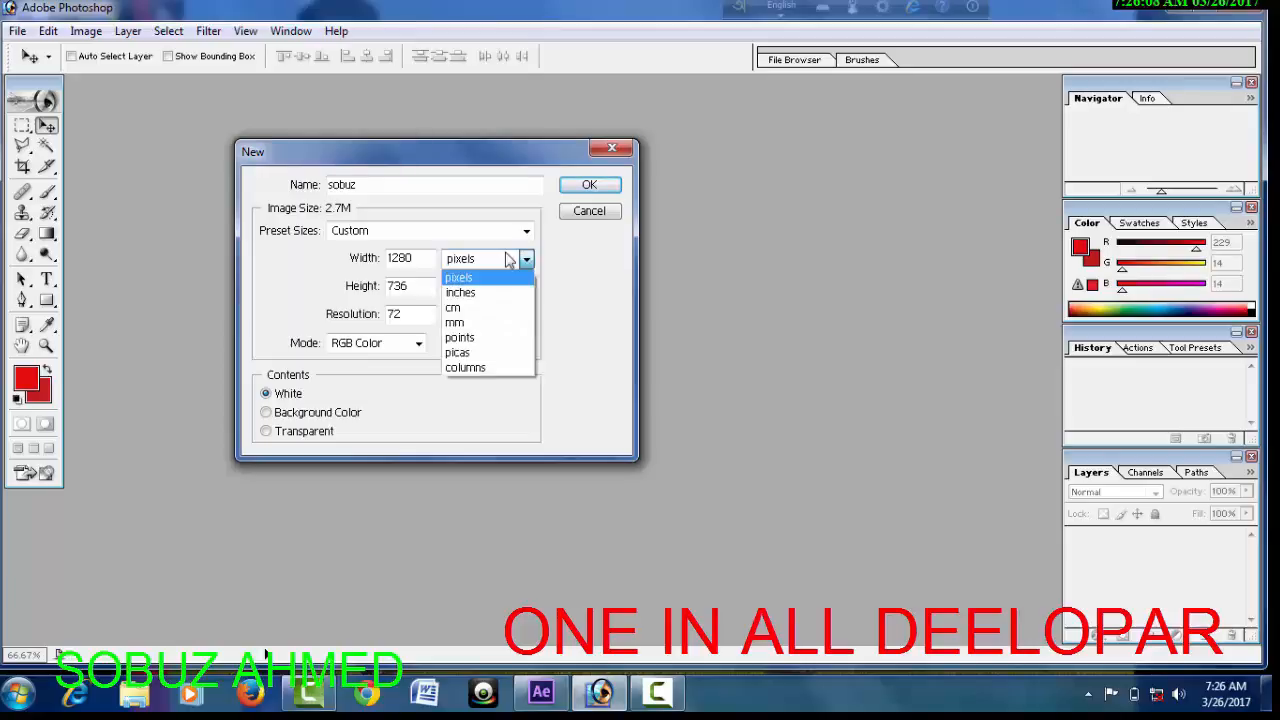
pyautogui.click(508, 258)
pyautogui.click(512, 258)
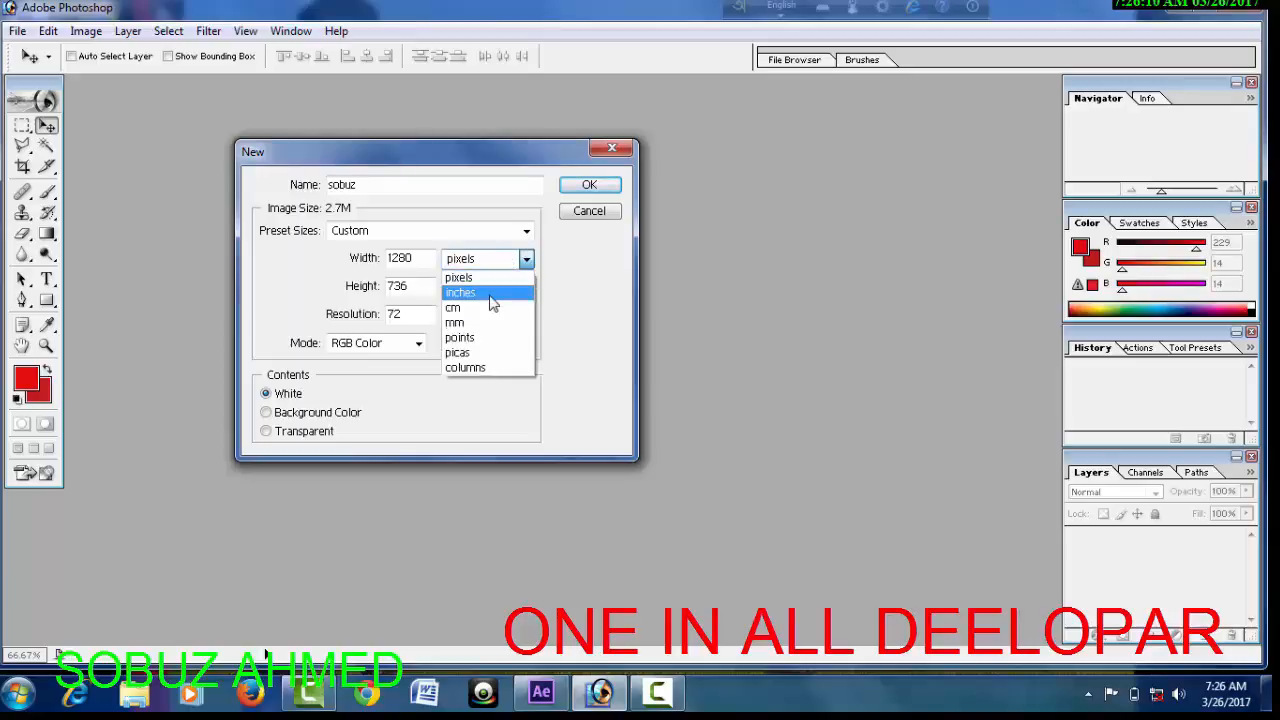
pyautogui.click(492, 293)
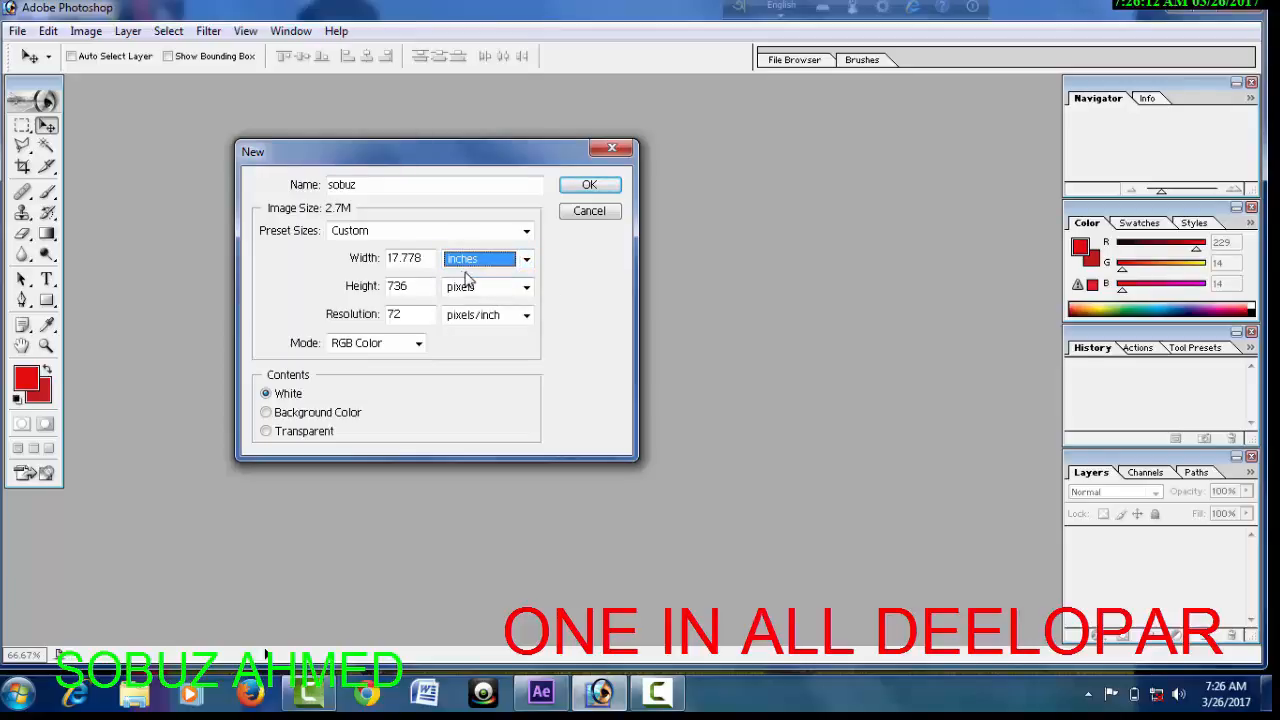
pyautogui.click(525, 259)
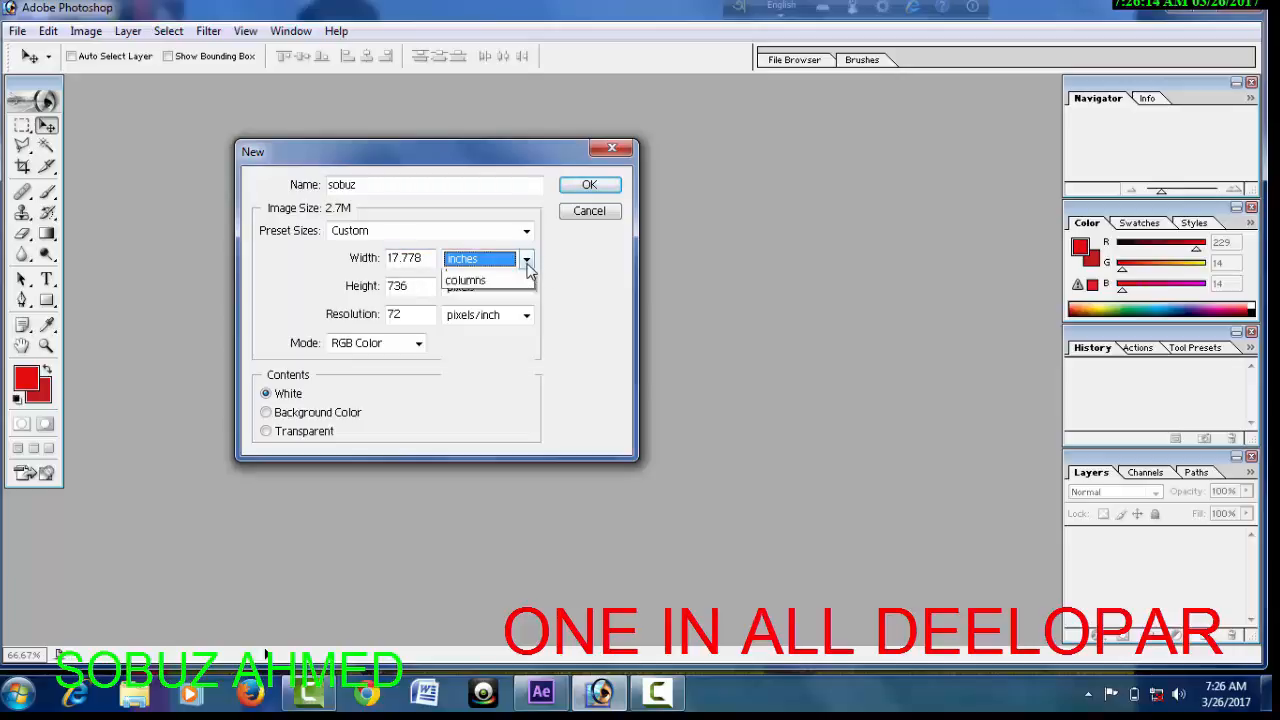
pyautogui.click(476, 277)
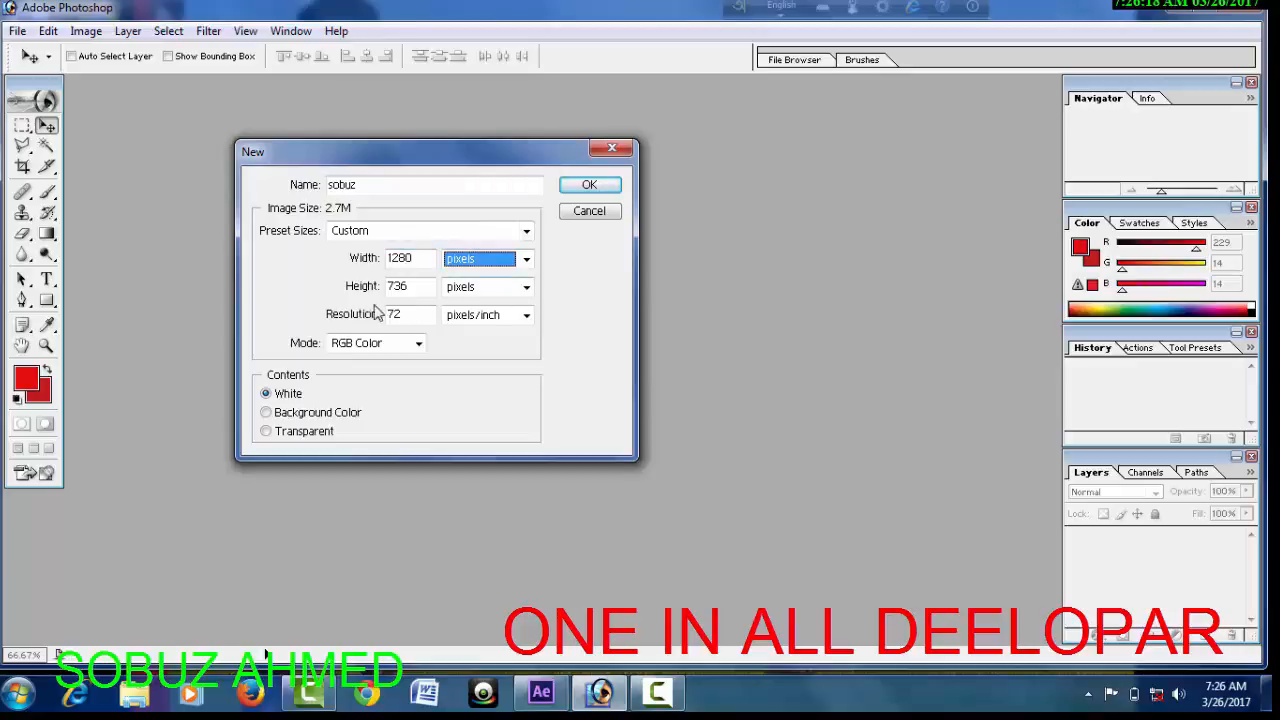
pyautogui.click(511, 288)
pyautogui.click(511, 288)
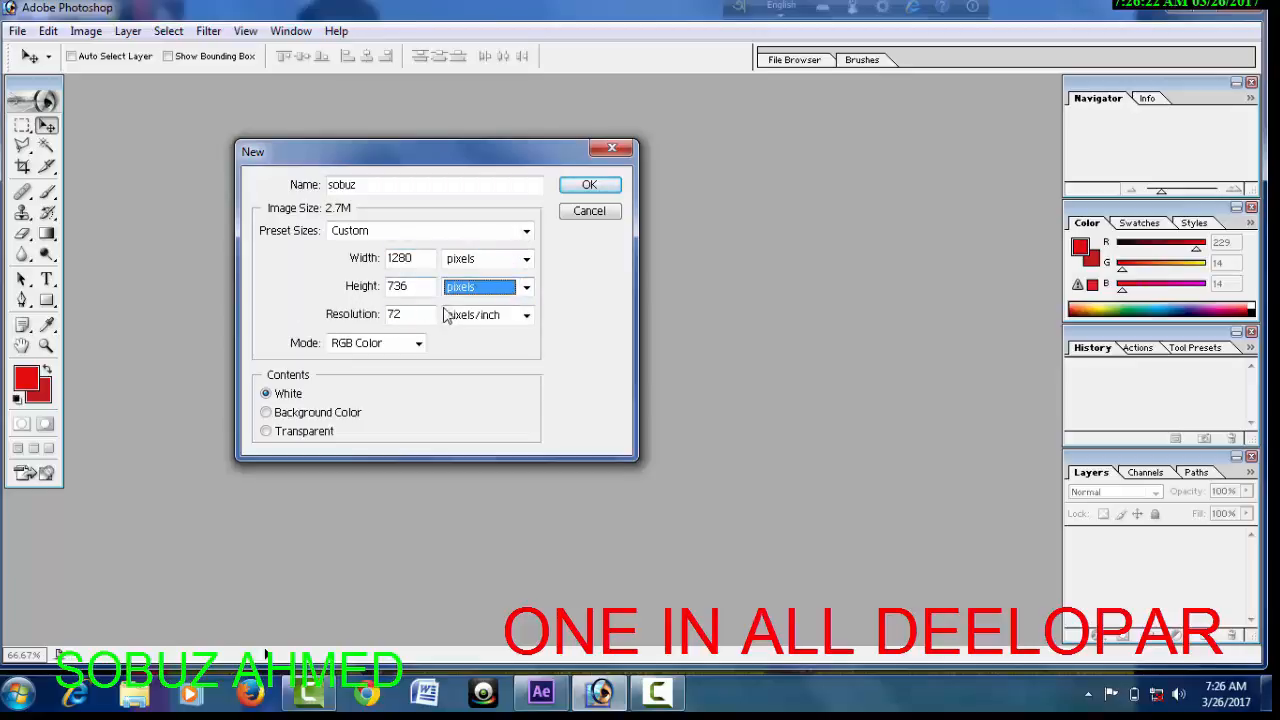
# Highlight the new document's width and height values, and try inches for the width before returning it to pixels.
pyautogui.moveTo(412, 257); pyautogui.dragTo(326, 282)
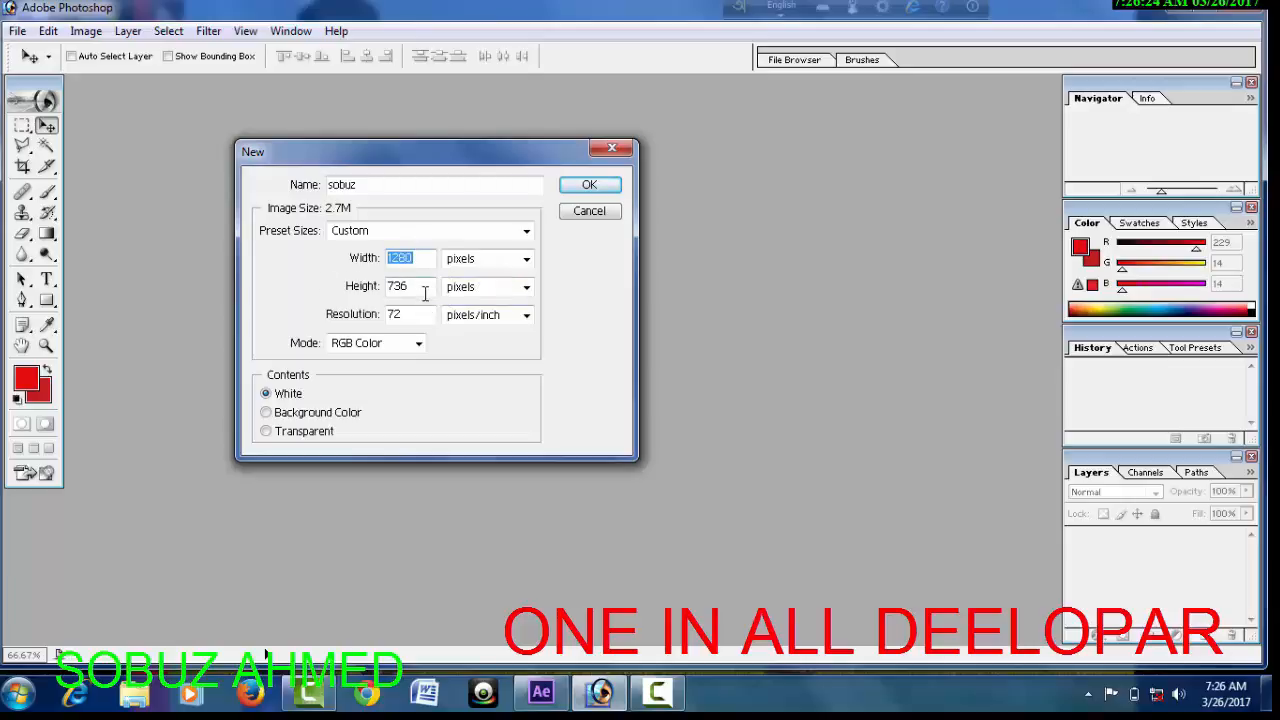
pyautogui.moveTo(426, 288); pyautogui.dragTo(360, 311)
pyautogui.doubleClick(398, 284)
pyautogui.moveTo(414, 258); pyautogui.dragTo(388, 262)
pyautogui.click(472, 259)
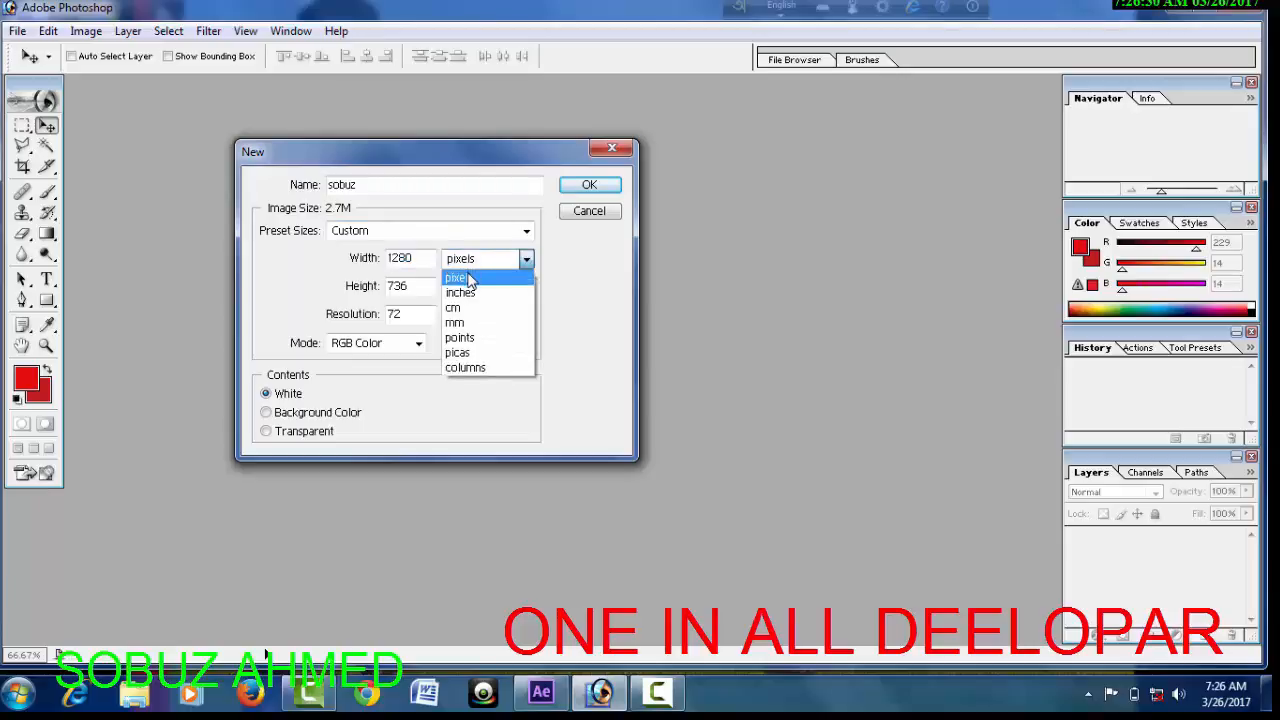
pyautogui.click(462, 292)
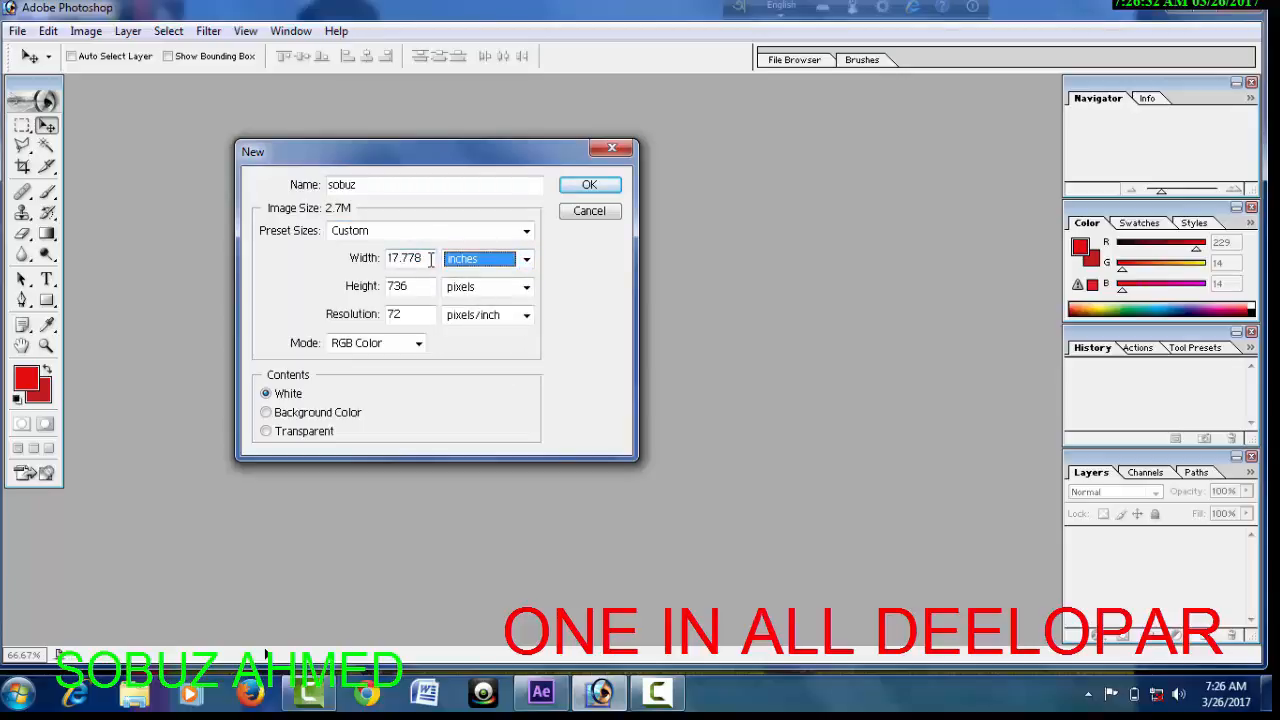
pyautogui.moveTo(430, 258); pyautogui.dragTo(368, 260)
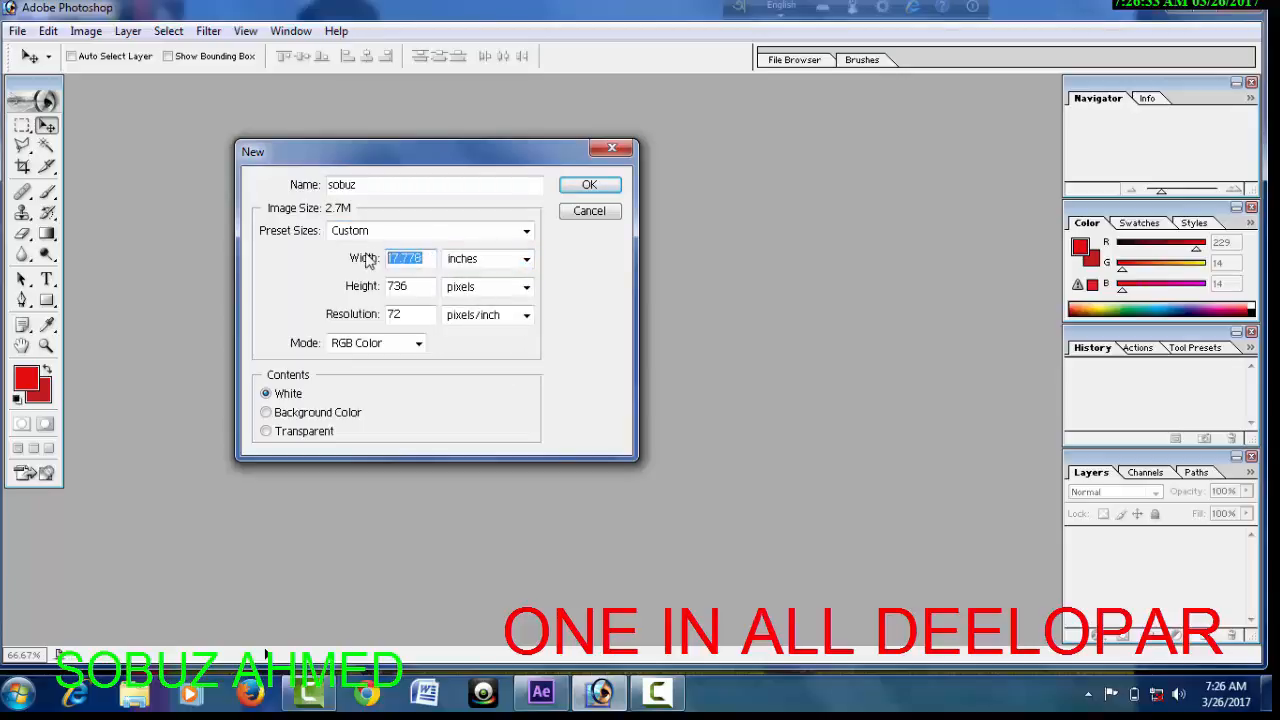
pyautogui.click(527, 259)
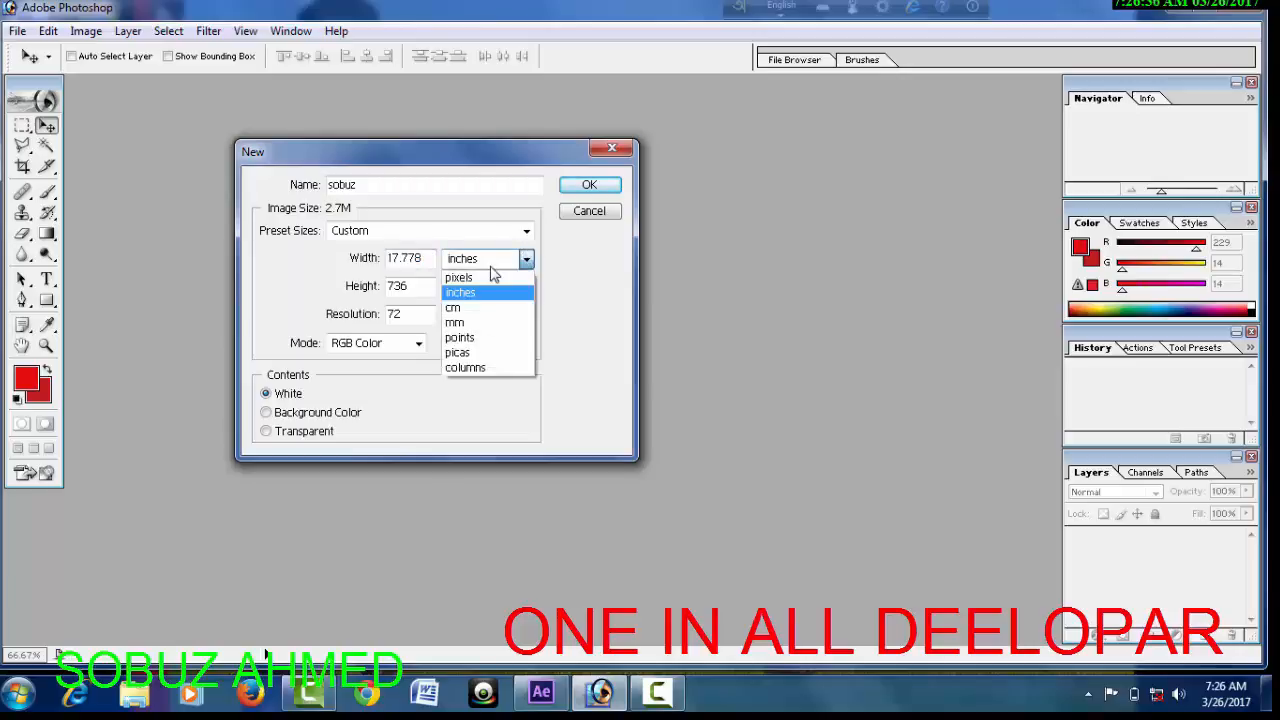
pyautogui.click(484, 276)
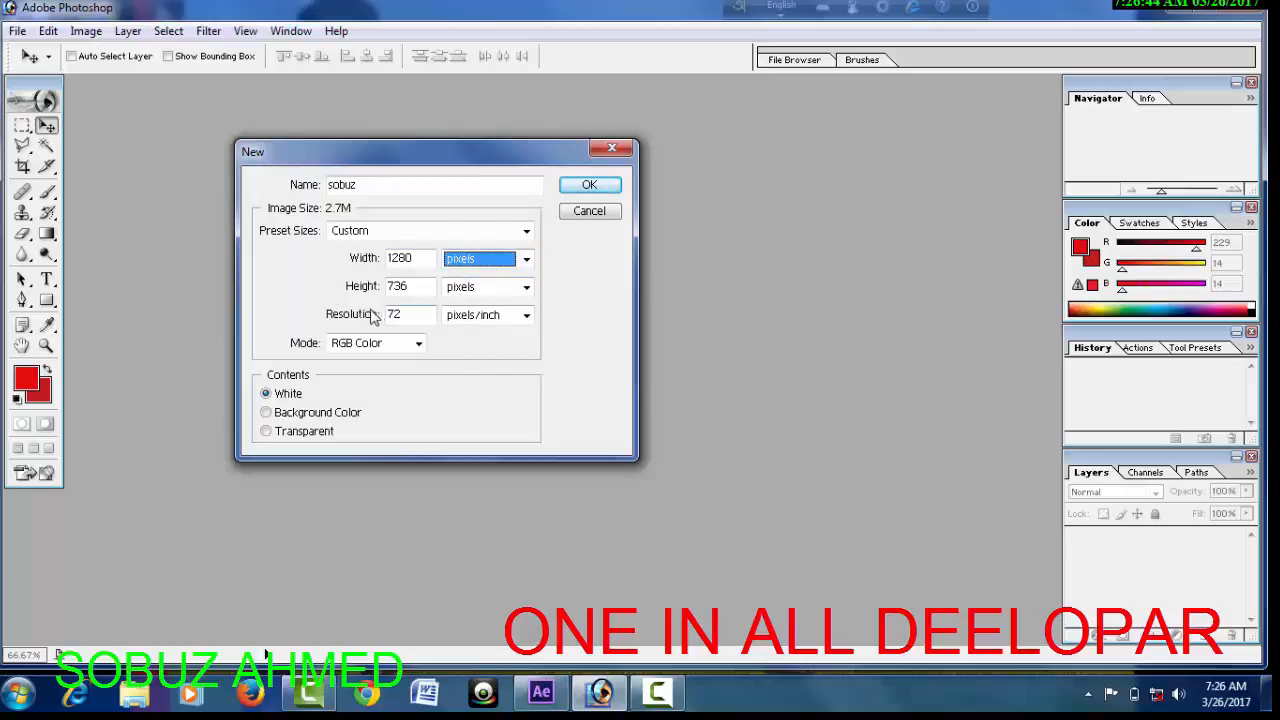
# Create the 1280 by 736 pixel document at 72 pixels/inch with white contents, and reposition its window.
pyautogui.click(402, 313)
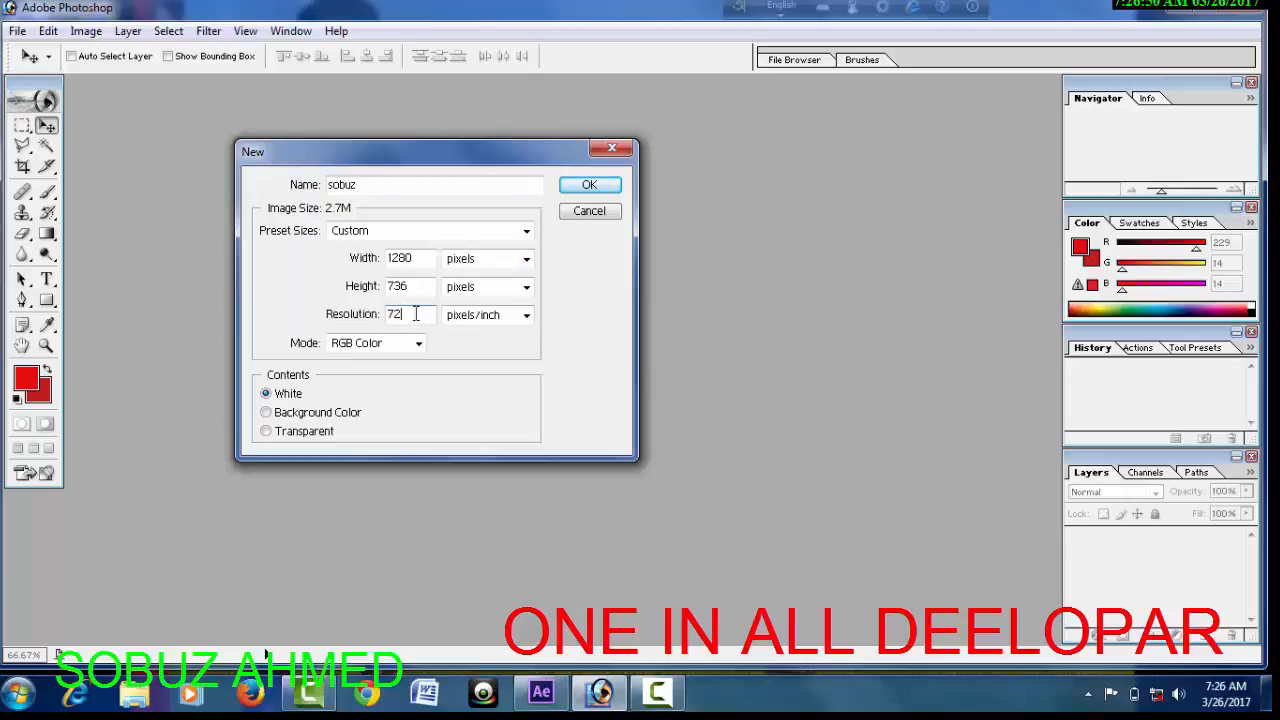
pyautogui.doubleClick(401, 316)
pyautogui.click(281, 398)
pyautogui.click(272, 411)
pyautogui.click(267, 395)
pyautogui.click(484, 264)
pyautogui.click(487, 276)
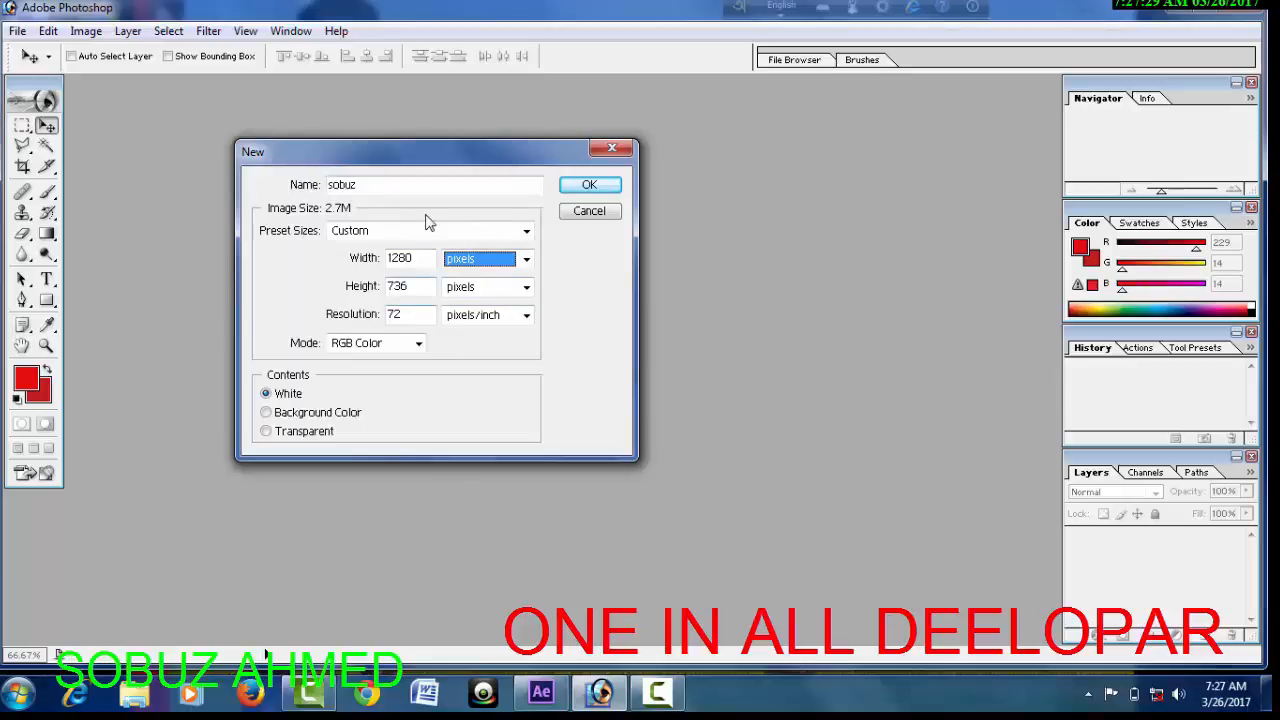
pyautogui.click(592, 186)
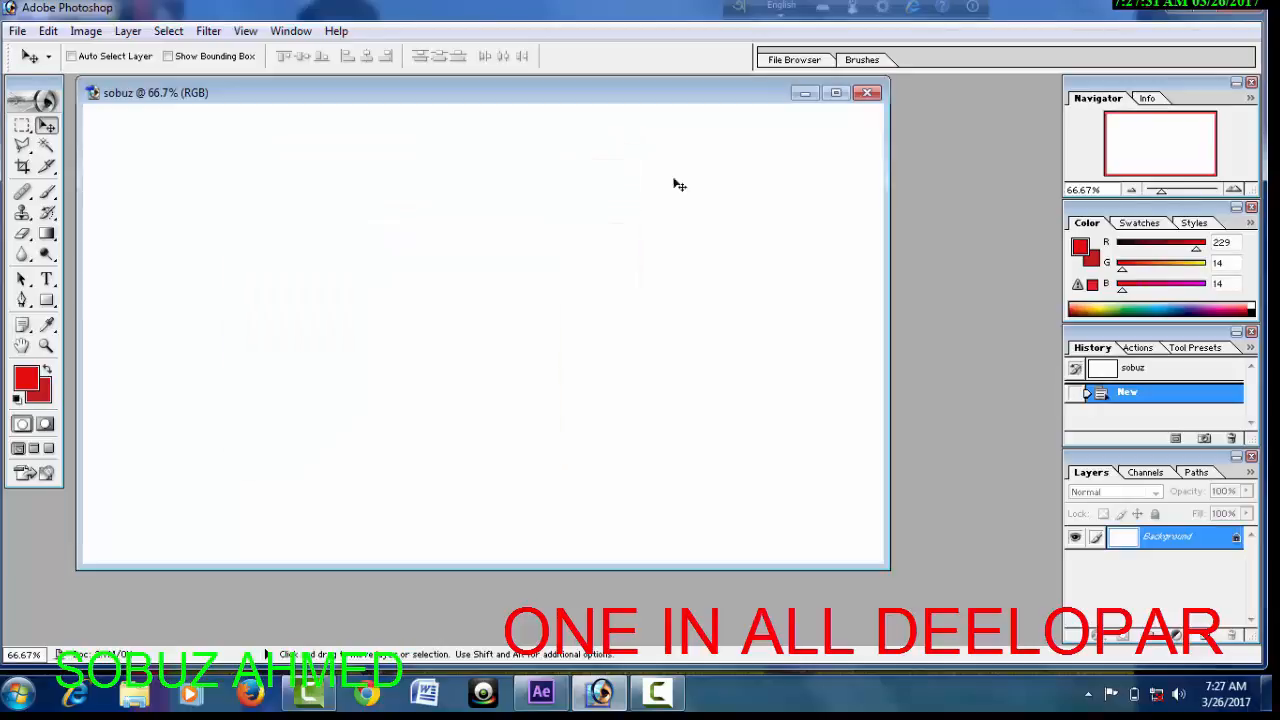
pyautogui.moveTo(546, 100); pyautogui.dragTo(621, 114)
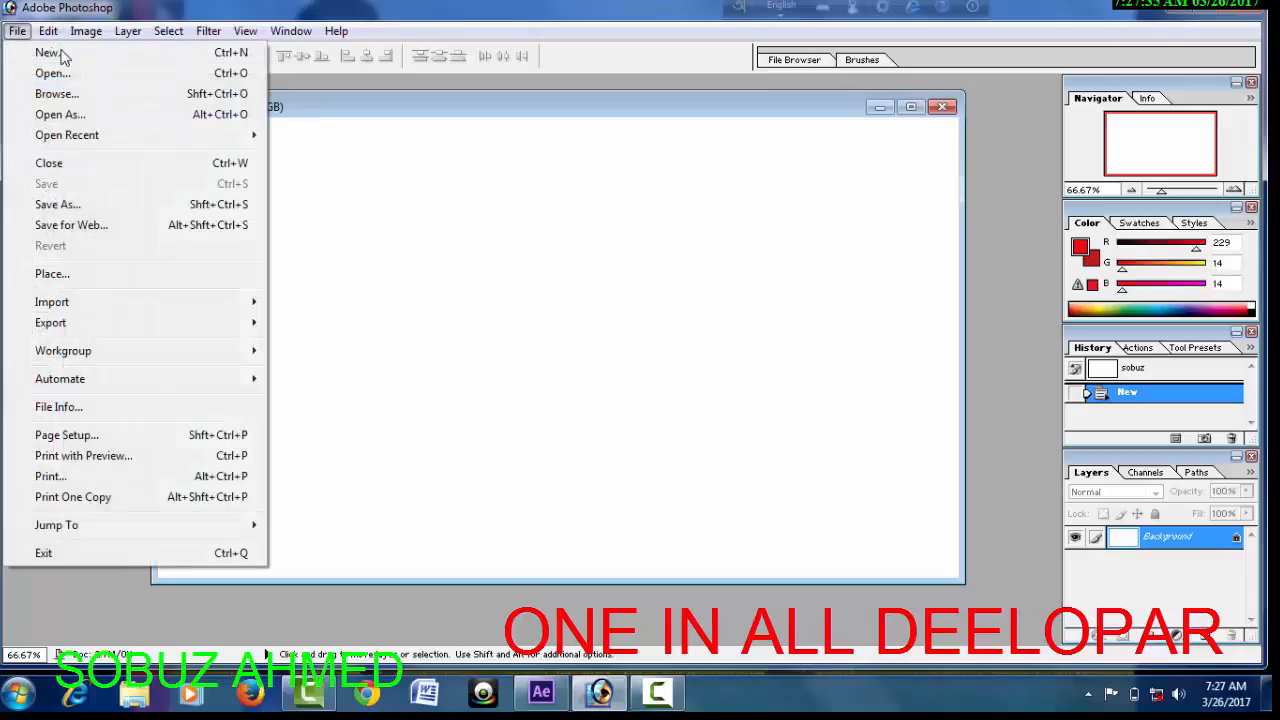
# Create a second 1280 by 736 pixel document with Background Color contents, and move its window aside from the first one.
pyautogui.click(17, 31)
pyautogui.click(48, 53)
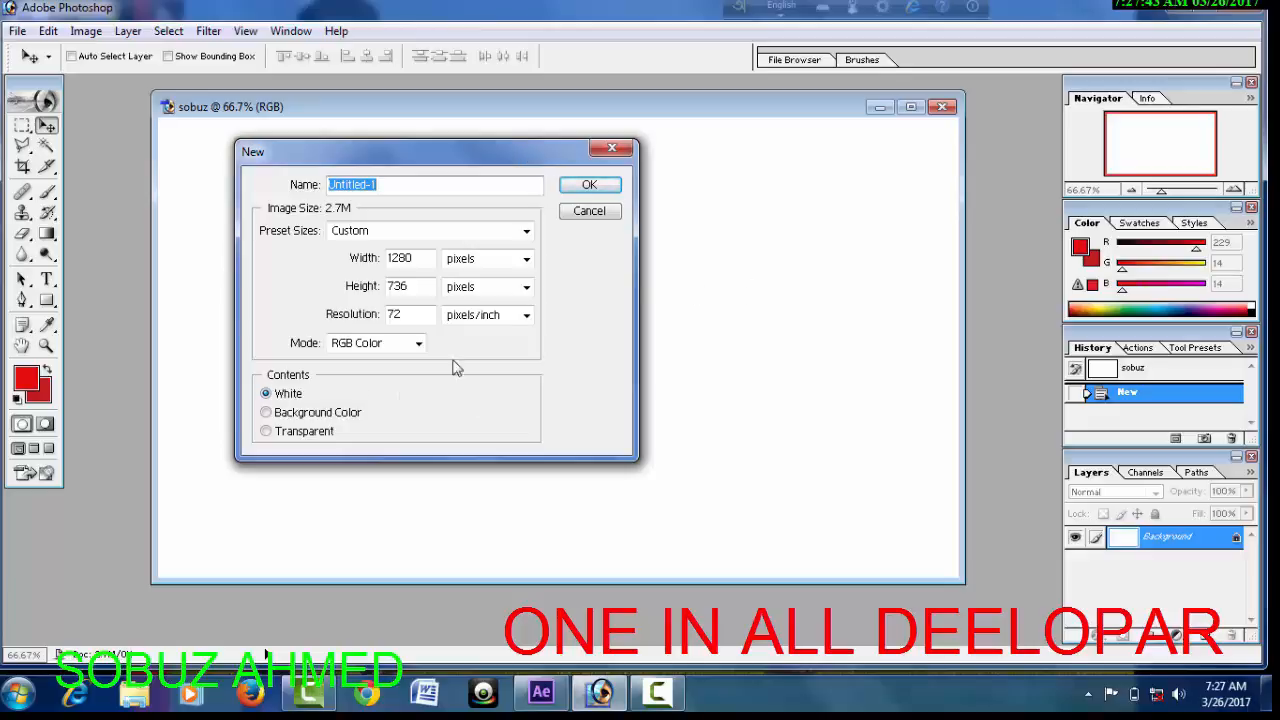
pyautogui.click(266, 412)
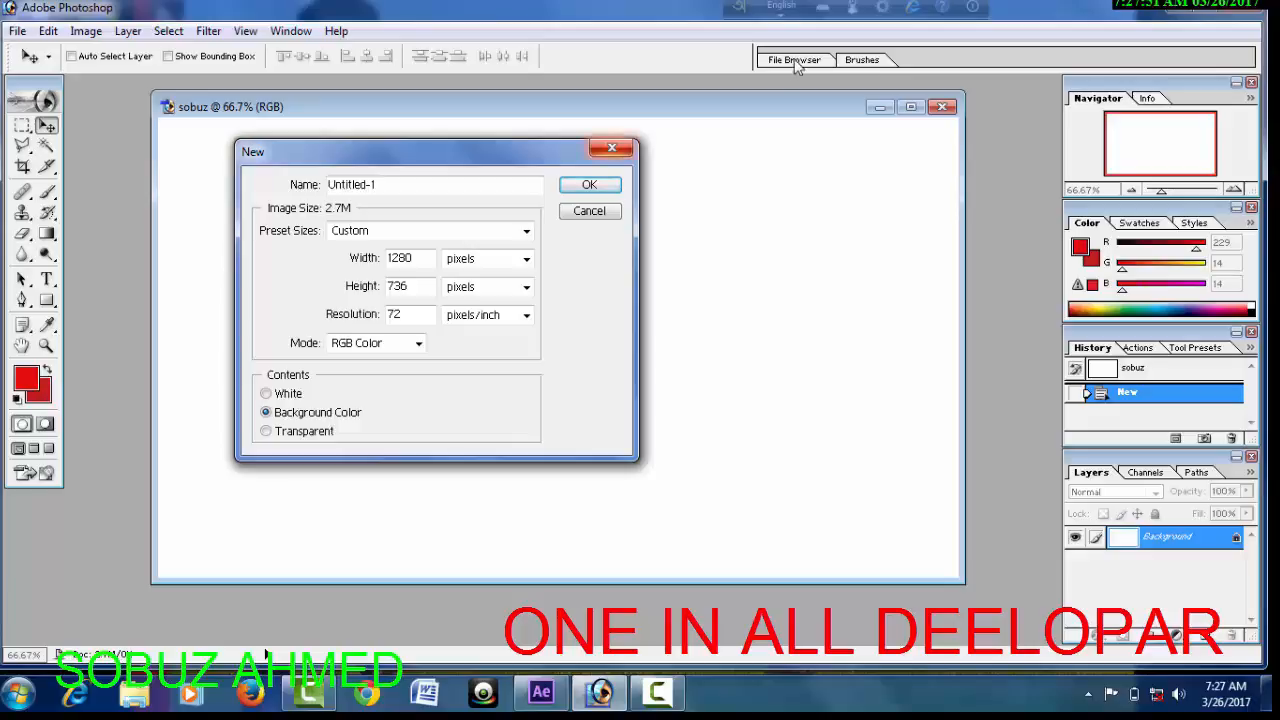
pyautogui.click(590, 186)
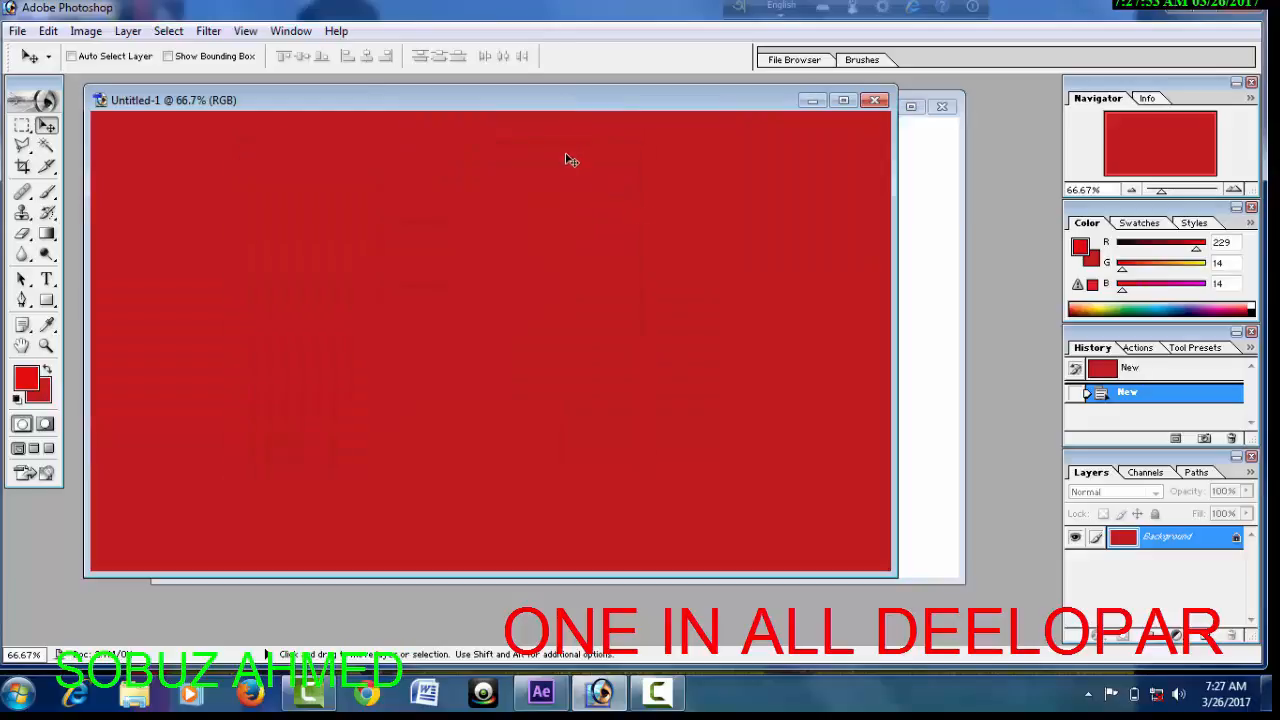
pyautogui.moveTo(599, 218); pyautogui.dragTo(715, 165)
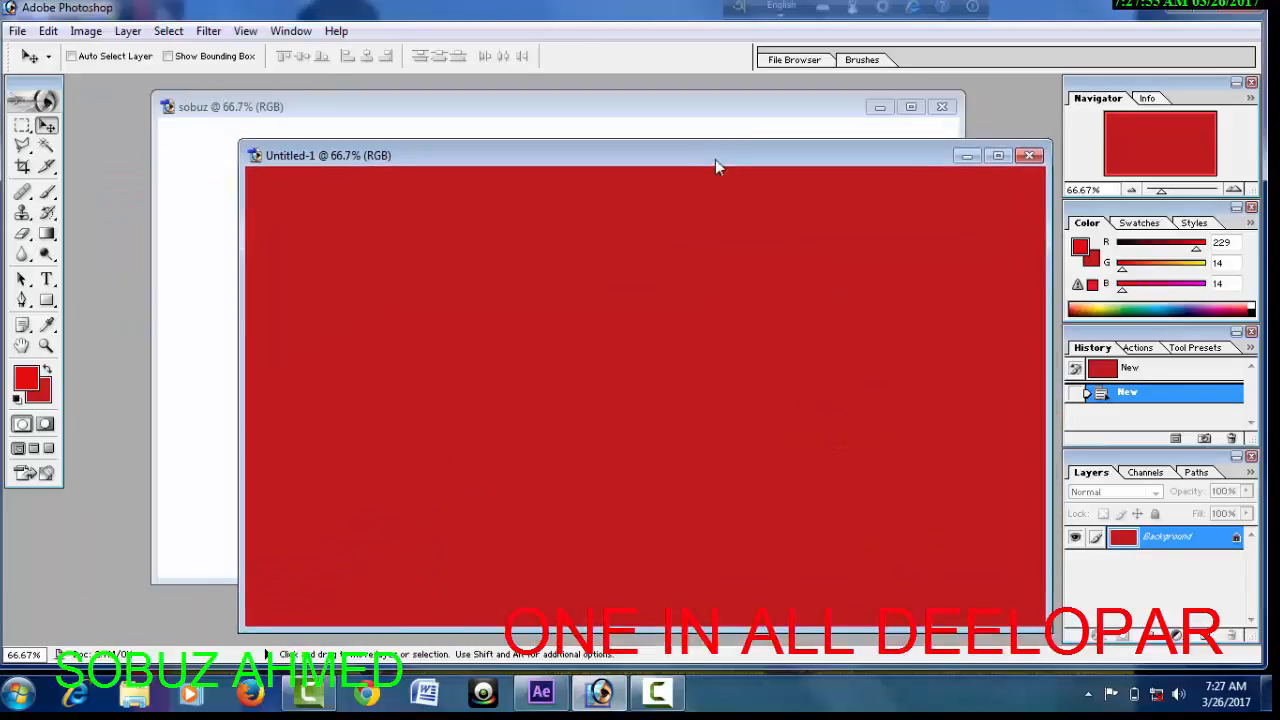
# Set the background colour to pale pink F1E2E2 and fill the white document with it.
pyautogui.click(44, 400)
pyautogui.click(155, 230)
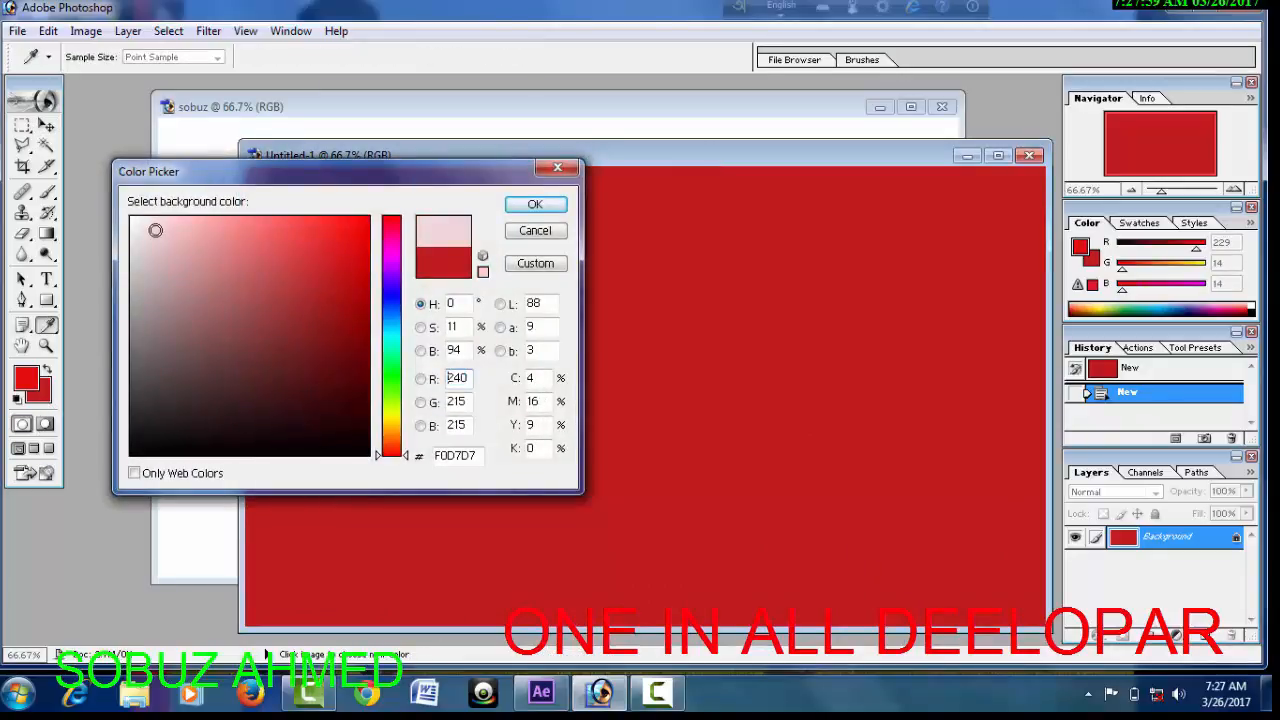
pyautogui.moveTo(155, 230); pyautogui.dragTo(145, 230)
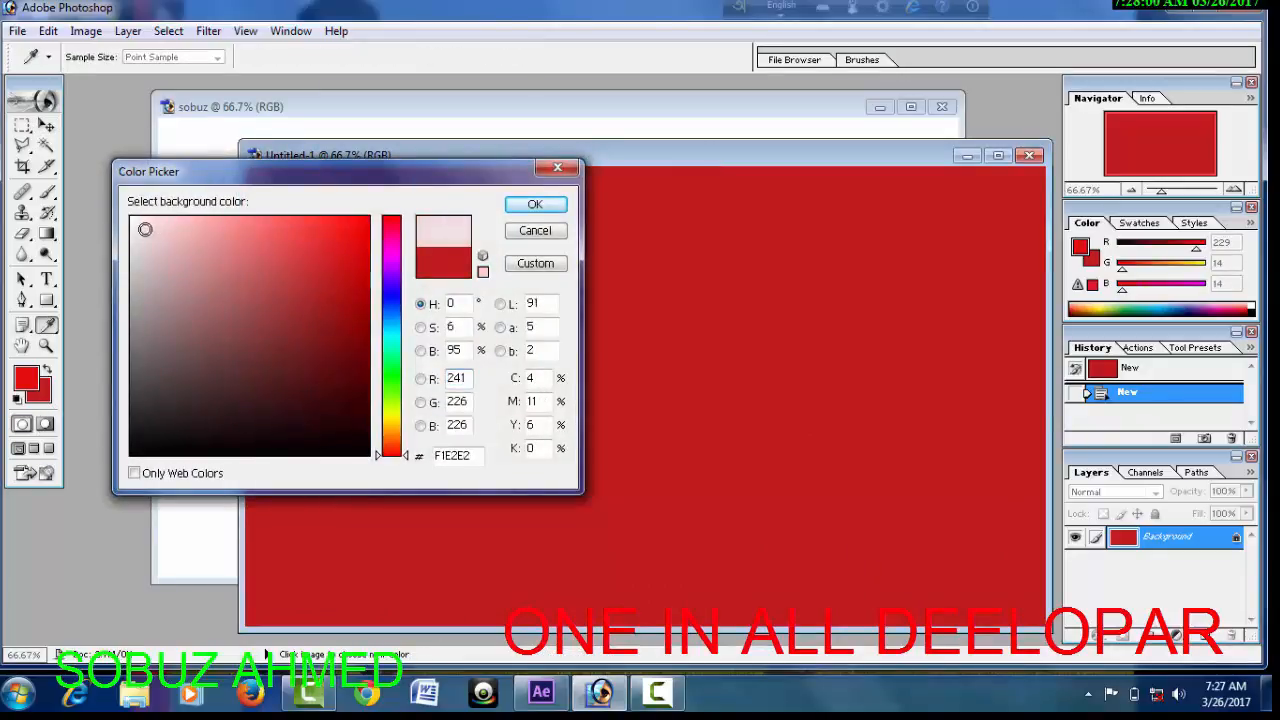
pyautogui.click(536, 204)
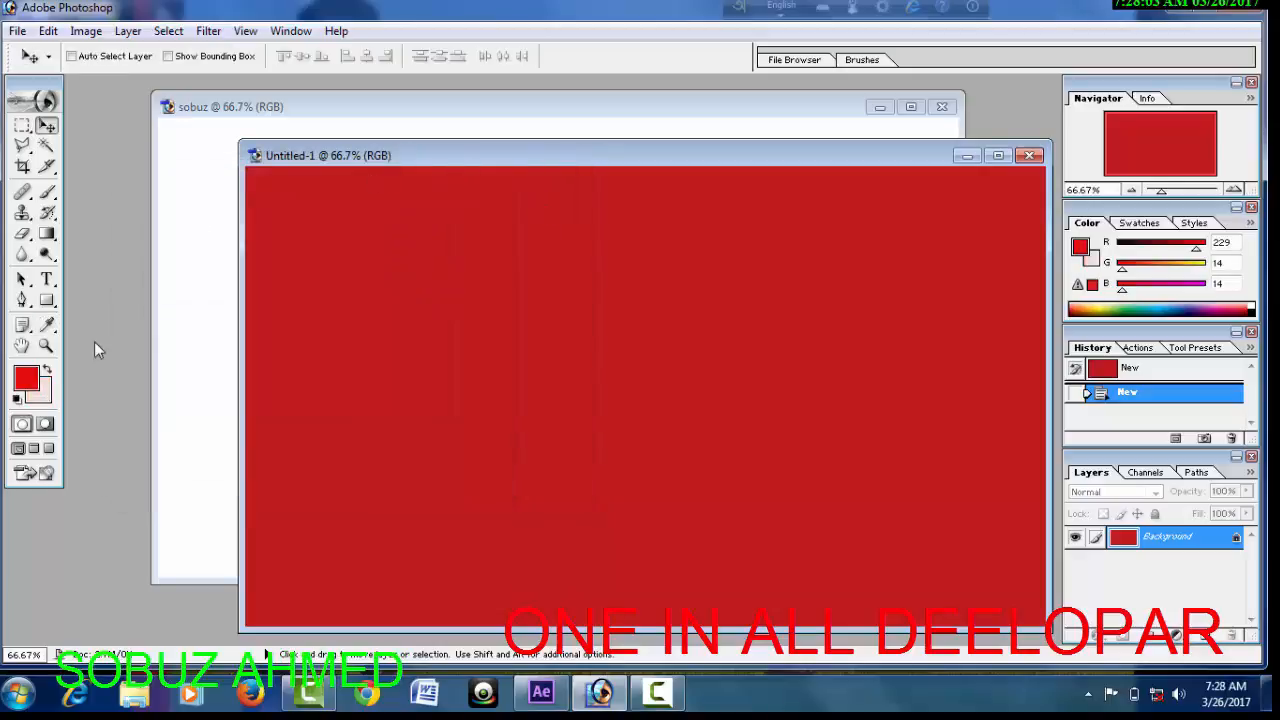
pyautogui.click(388, 107)
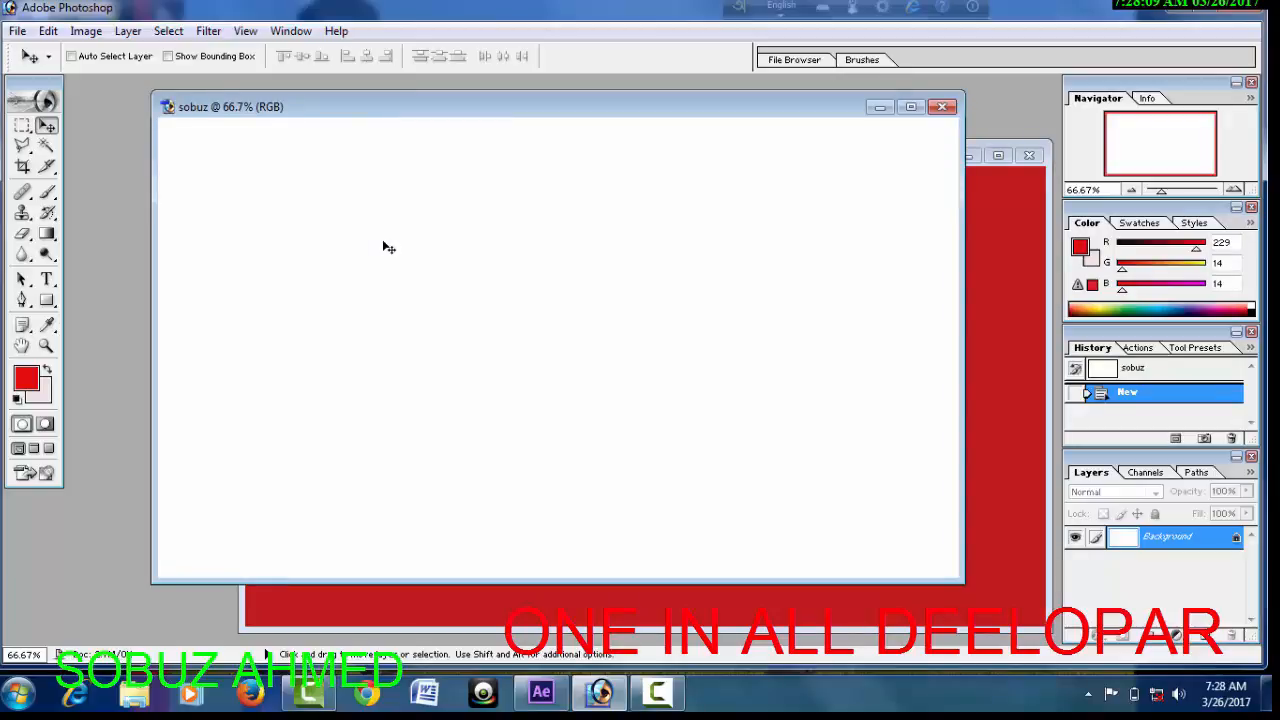
pyautogui.hotkey('ctrl', 'BackSpace')
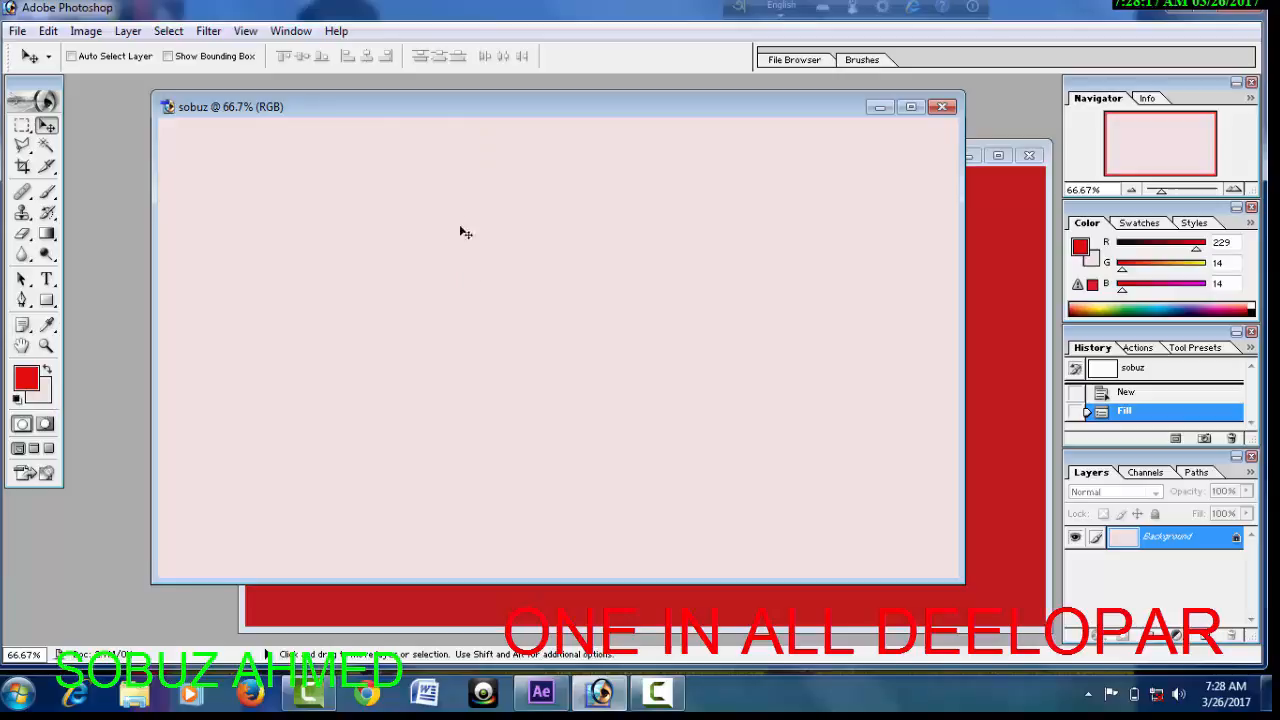
# Change the background colour to a sky blue, 0EA1F6.
pyautogui.click(45, 398)
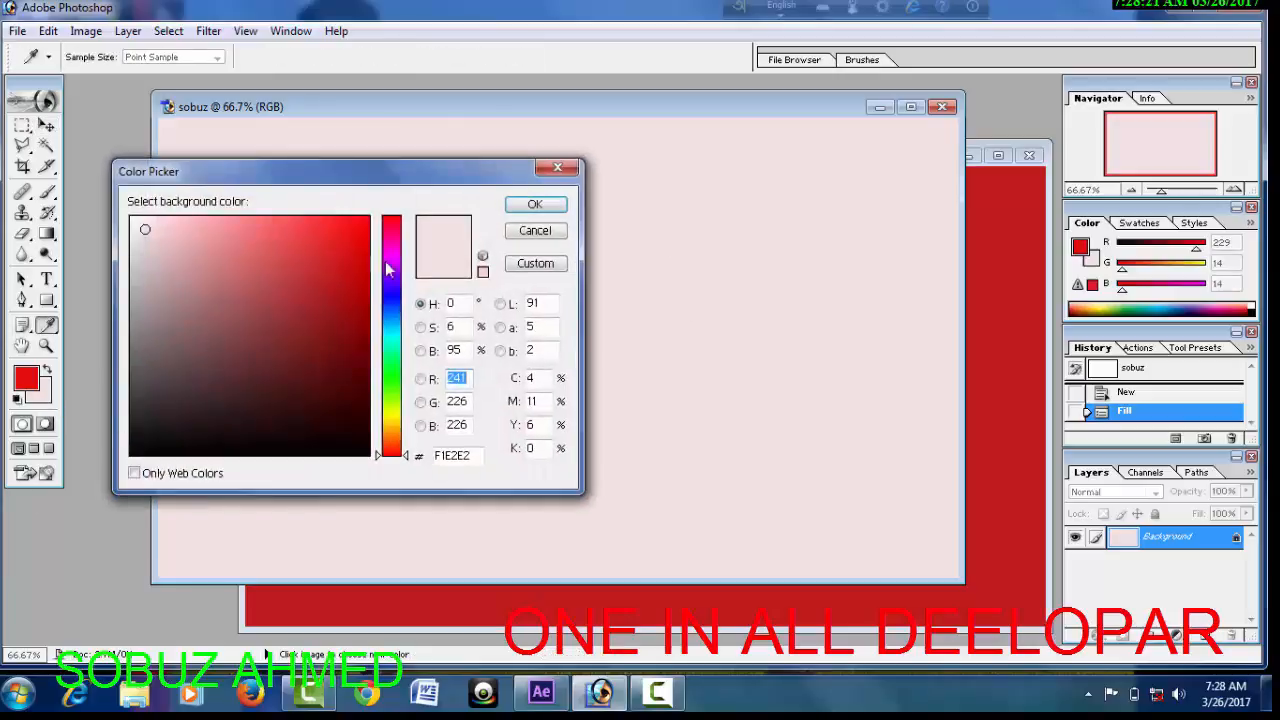
pyautogui.click(384, 321)
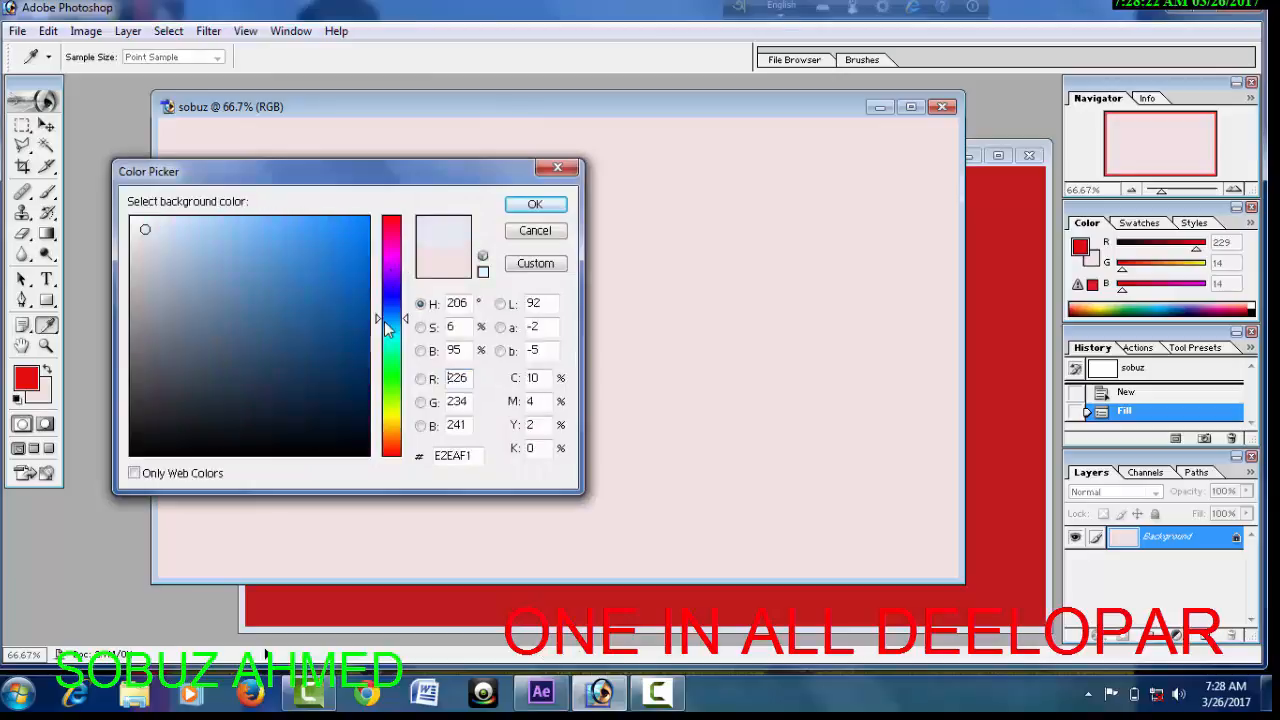
pyautogui.click(355, 224)
pyautogui.click(534, 205)
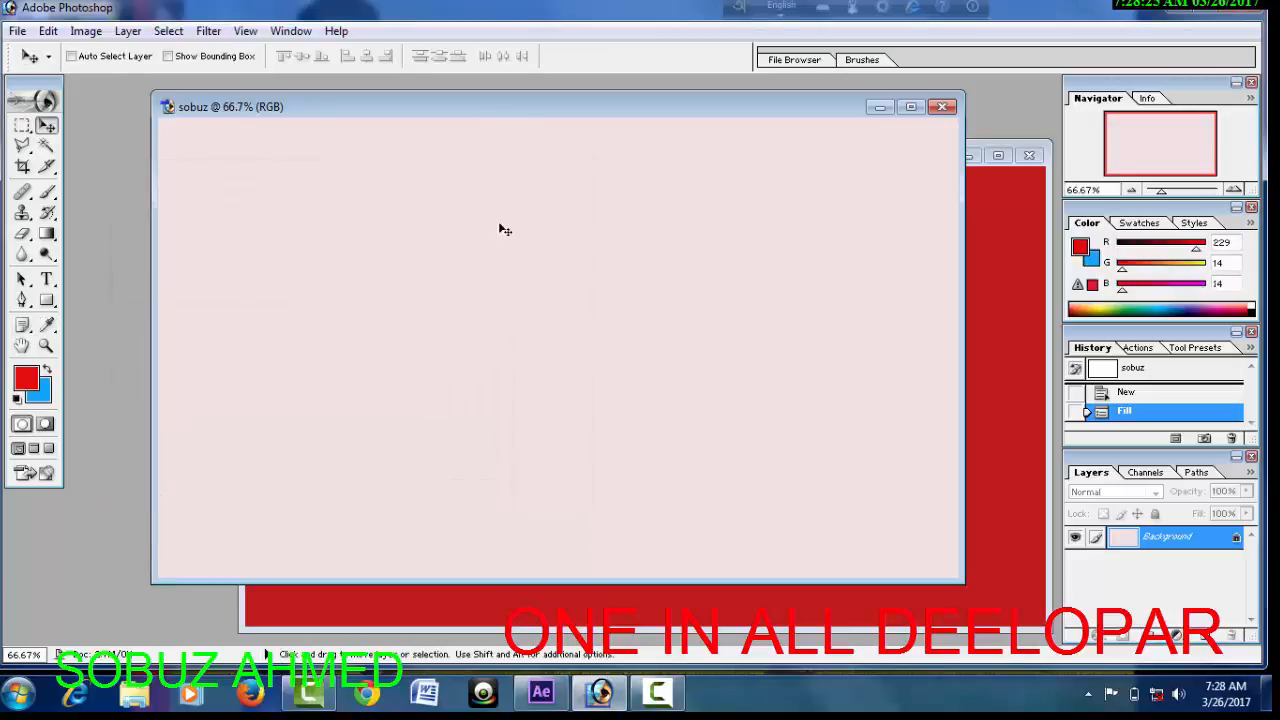
# Reopen the background colour selection, sample several darker and lighter blues, and enter the hex code 001166.
pyautogui.click(43, 398)
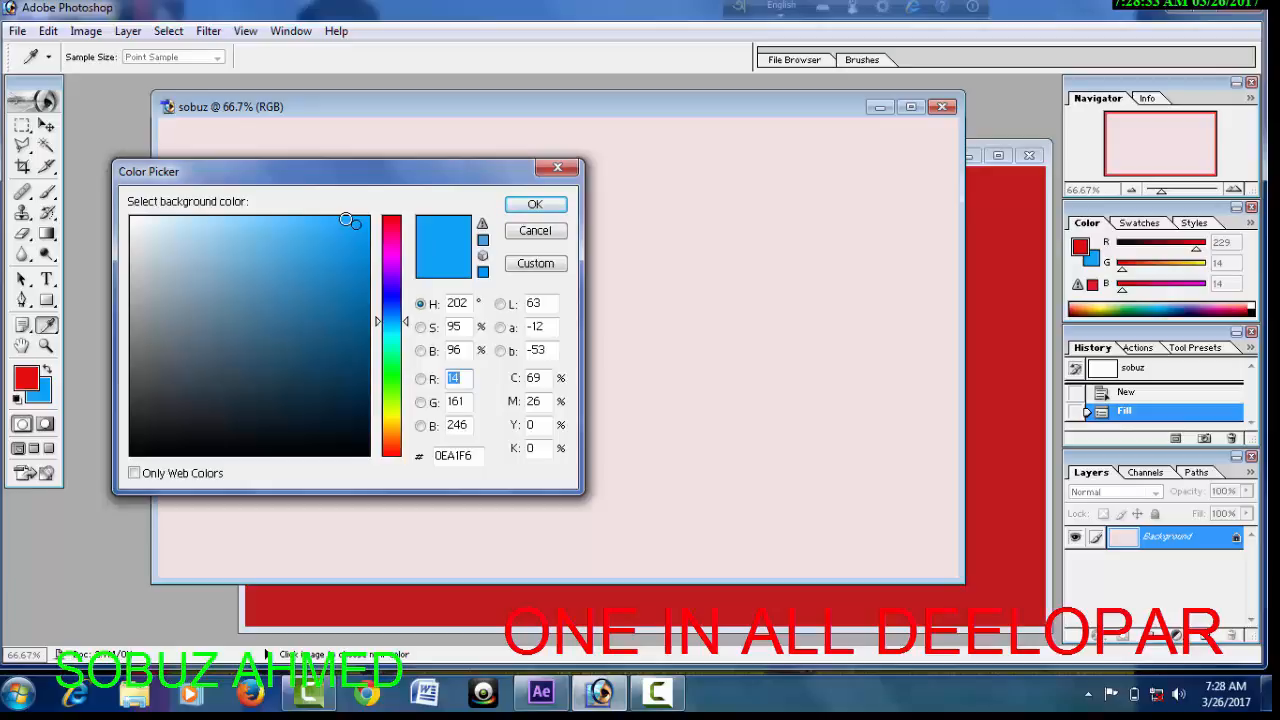
pyautogui.moveTo(345, 219)
pyautogui.mouseDown()
pyautogui.moveTo(271, 220)
pyautogui.moveTo(342, 298)
pyautogui.moveTo(348, 357)
pyautogui.mouseUp()
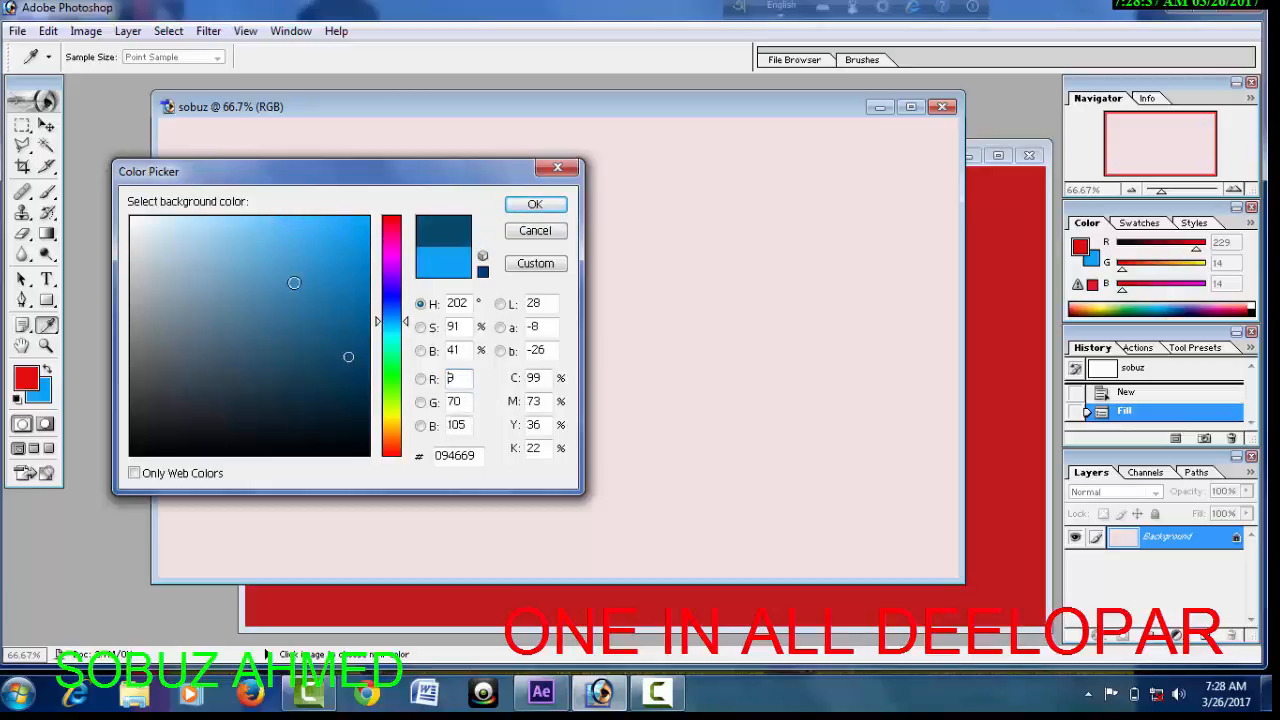
pyautogui.click(270, 244)
pyautogui.click(233, 245)
pyautogui.click(323, 246)
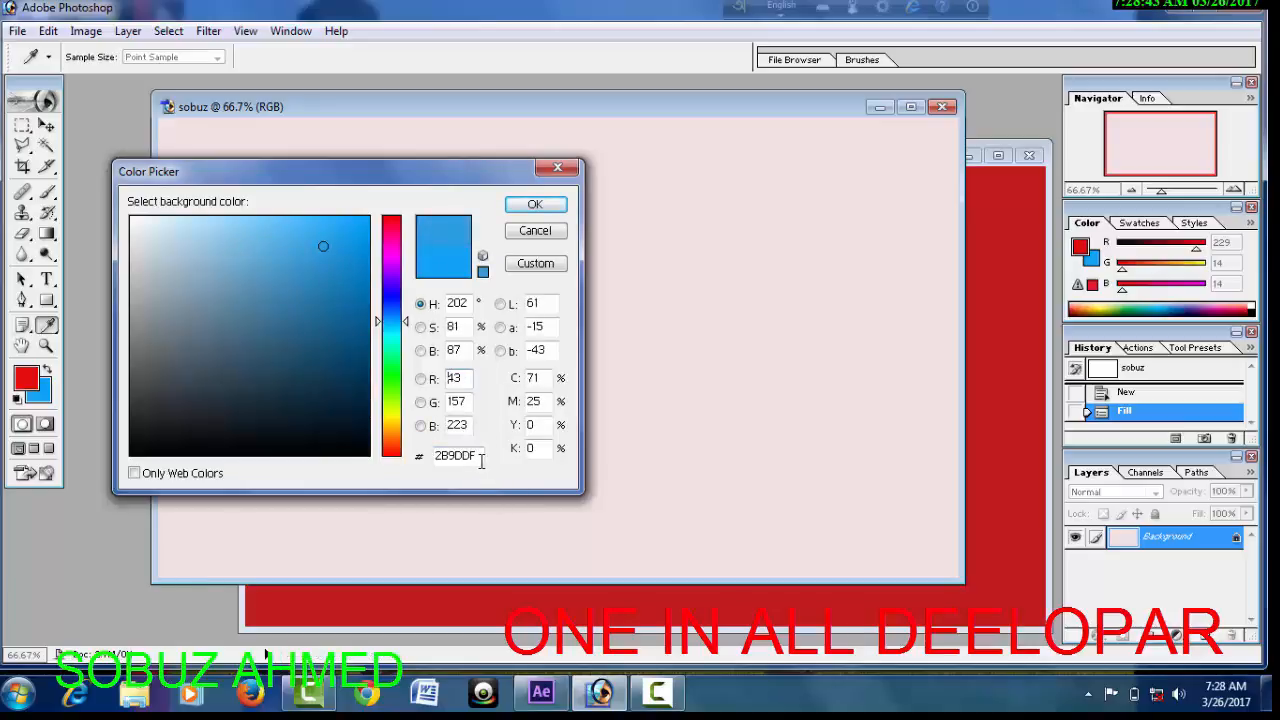
pyautogui.doubleClick(452, 456)
pyautogui.write('00')
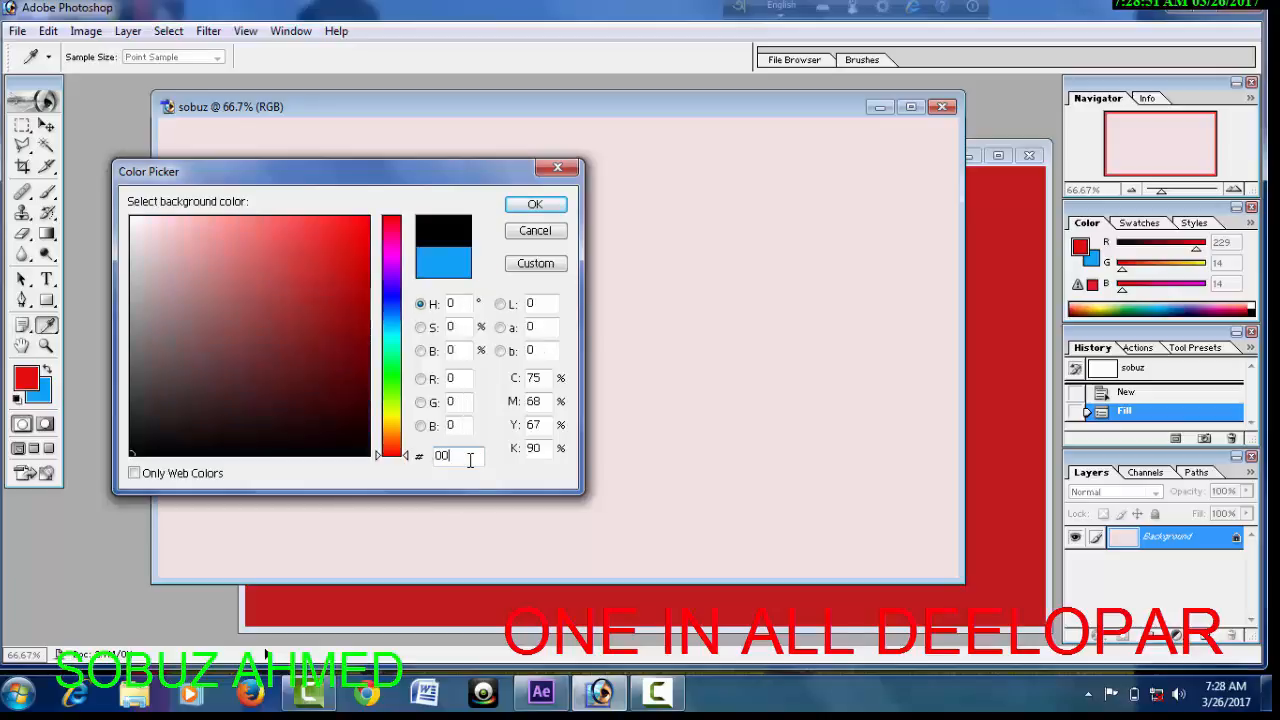
pyautogui.write('11')
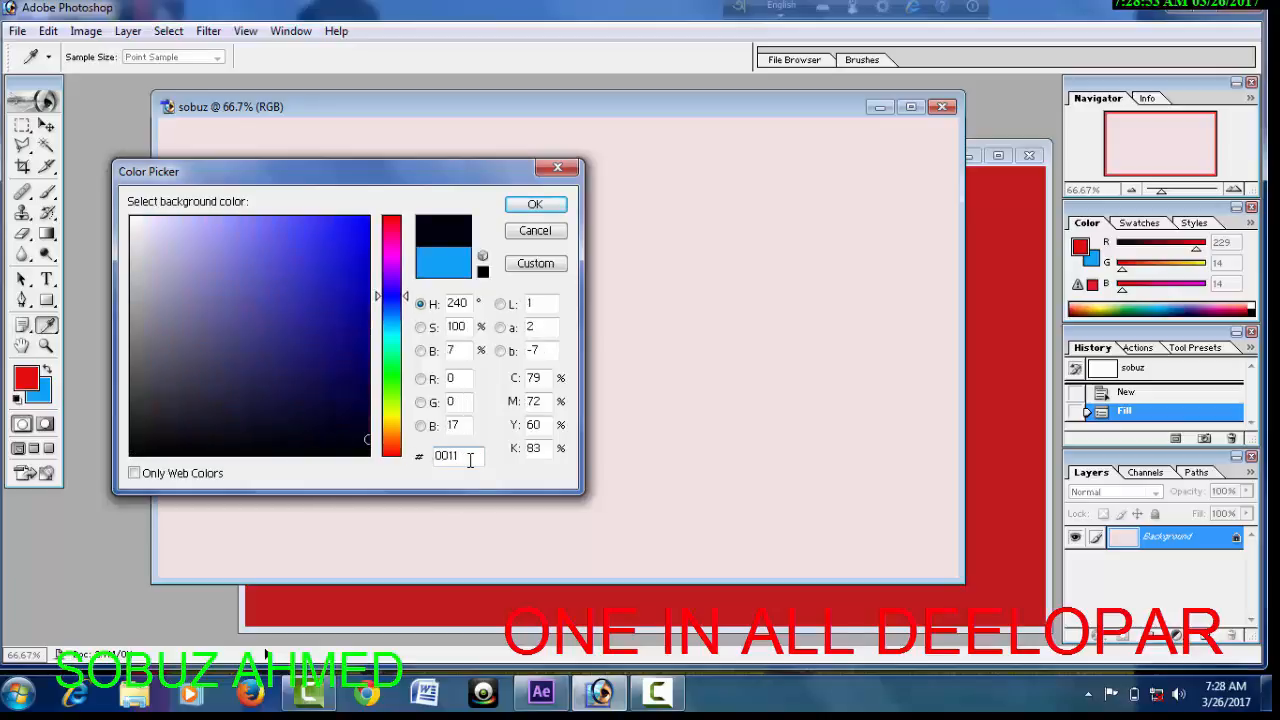
pyautogui.write('66')
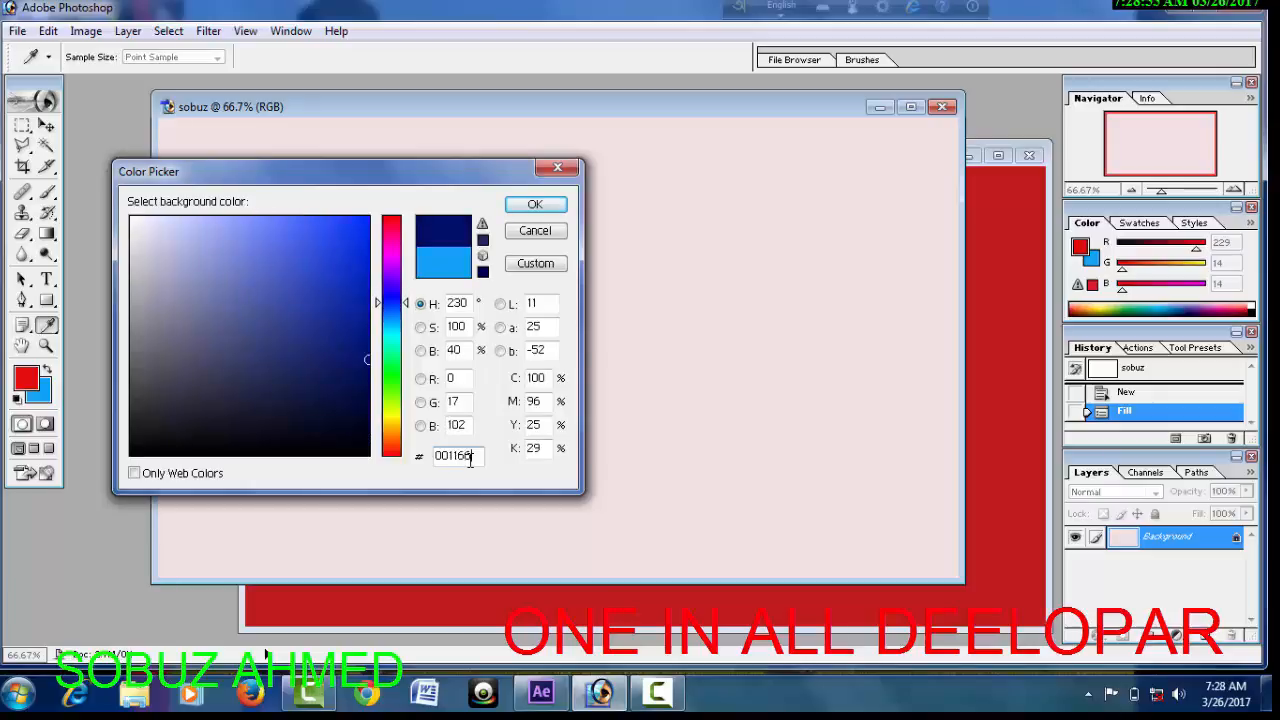
# Choose a bright, saturated blue as the background colour and fill the pale pink document with it.
pyautogui.click(352, 228)
pyautogui.click(558, 207)
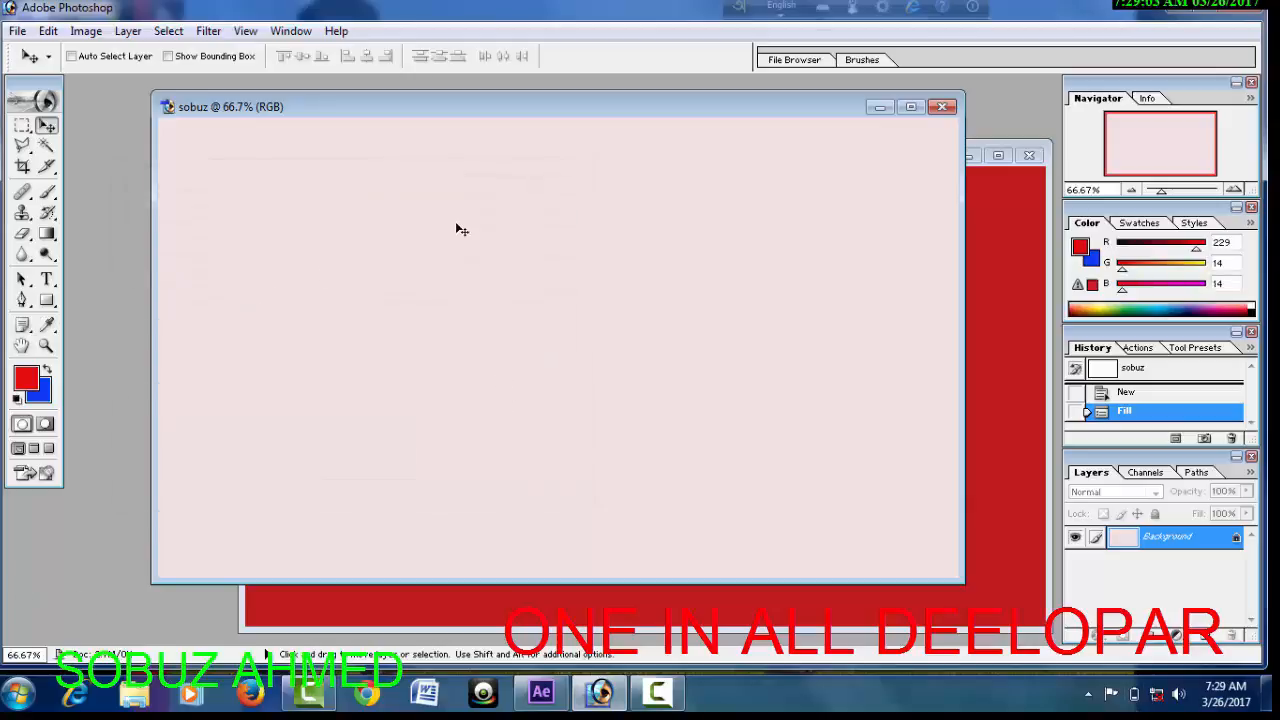
pyautogui.hotkey('ctrl', 'BackSpace')
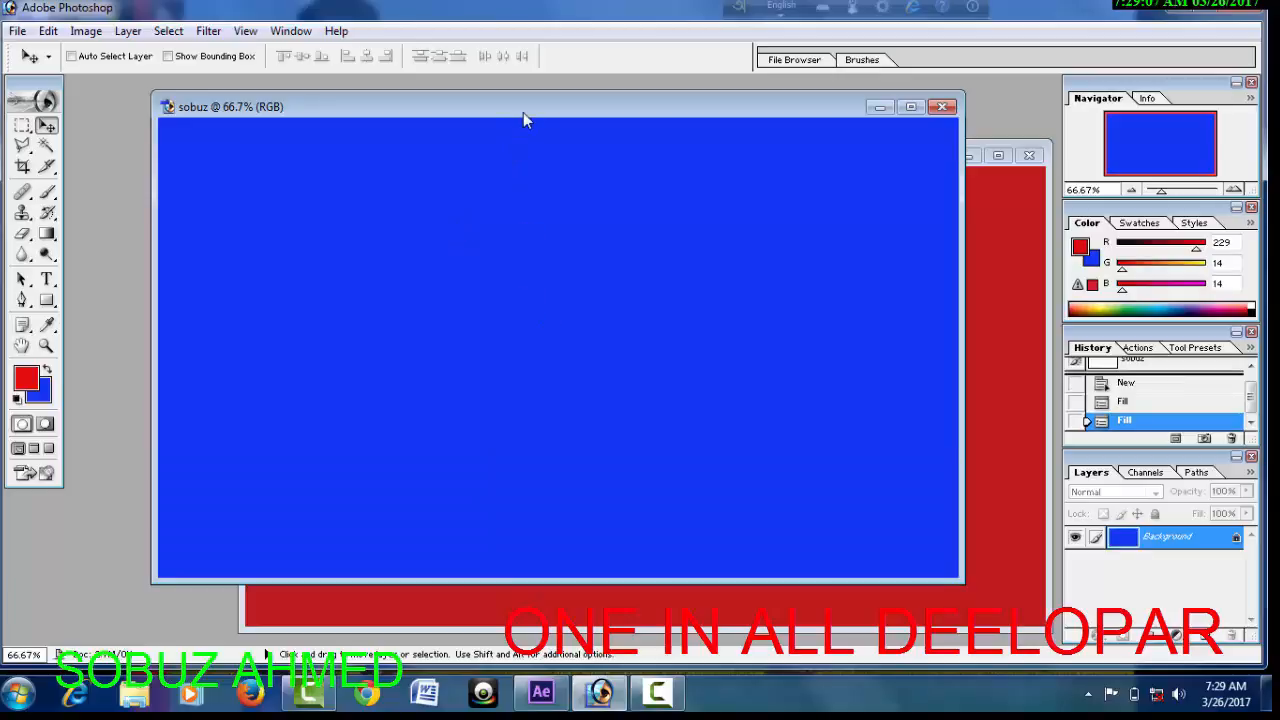
# Rearrange the two document windows, bringing the red and blue ones forward in turn and leaving the blue one in front.
pyautogui.moveTo(525, 120); pyautogui.dragTo(465, 131)
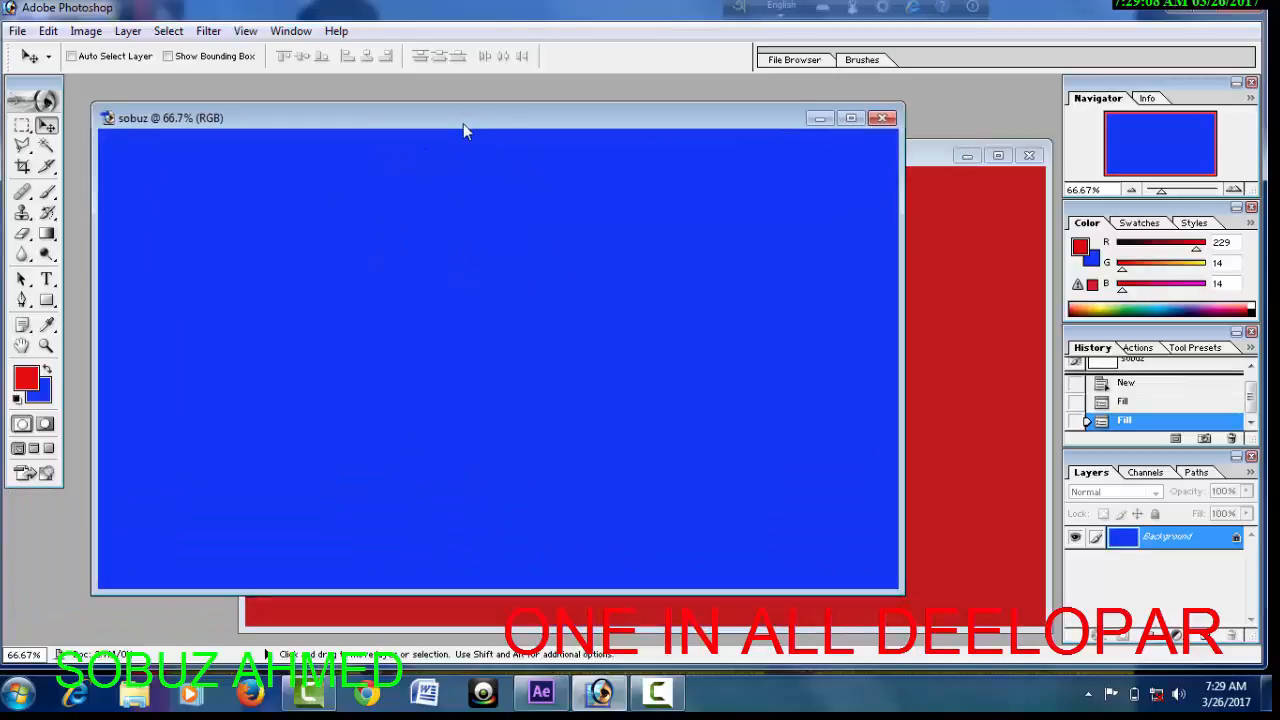
pyautogui.click(950, 311)
pyautogui.moveTo(500, 158)
pyautogui.mouseDown()
pyautogui.moveTo(437, 277)
pyautogui.moveTo(486, 147)
pyautogui.mouseUp()
pyautogui.click(390, 115)
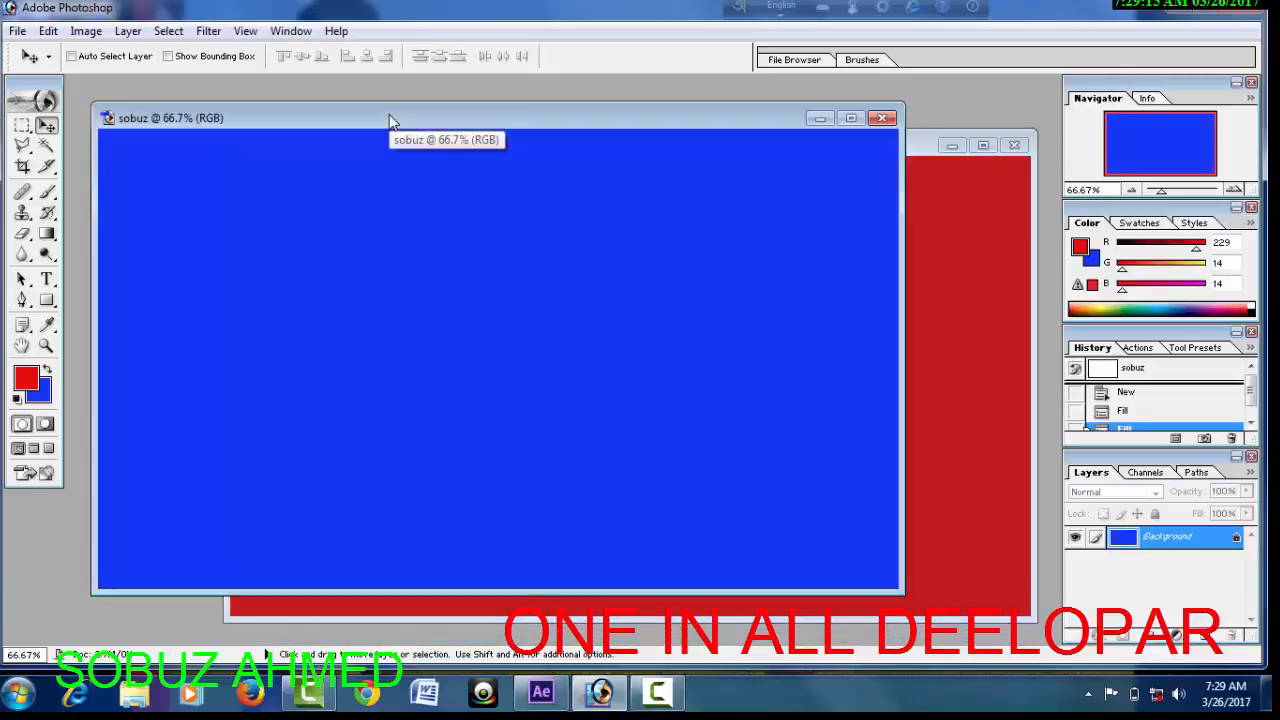
pyautogui.click(955, 220)
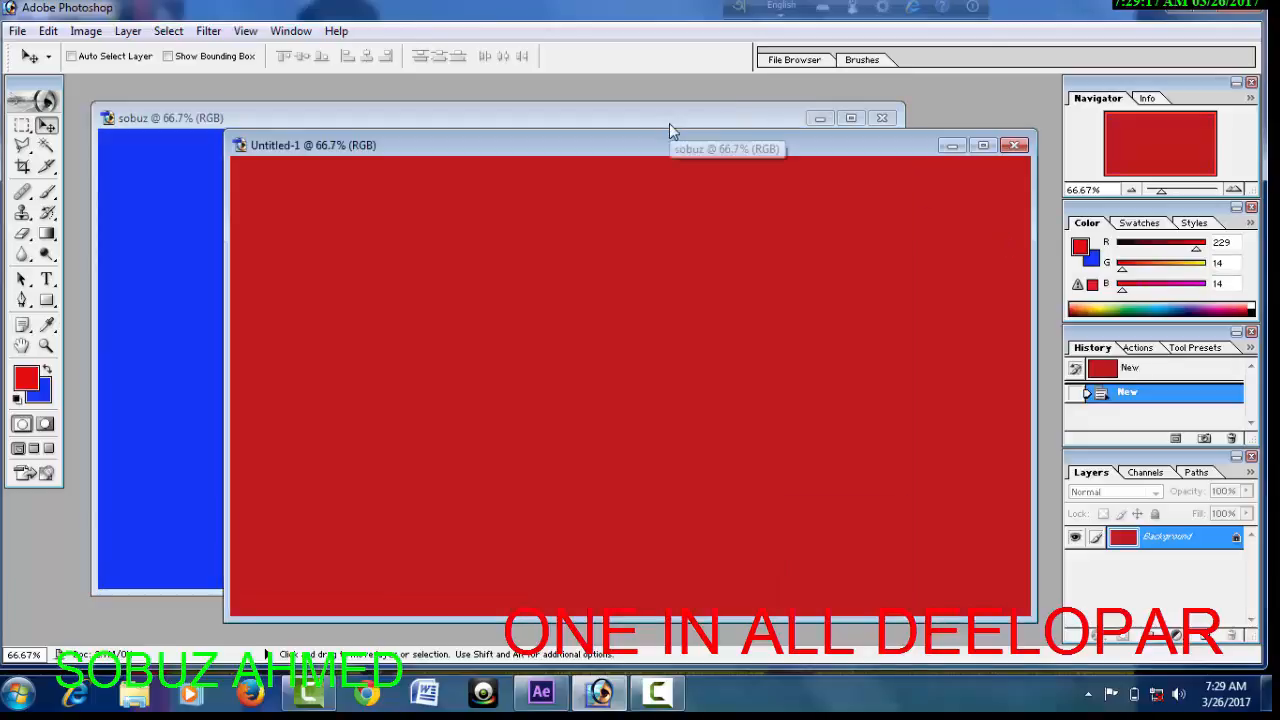
pyautogui.click(150, 115)
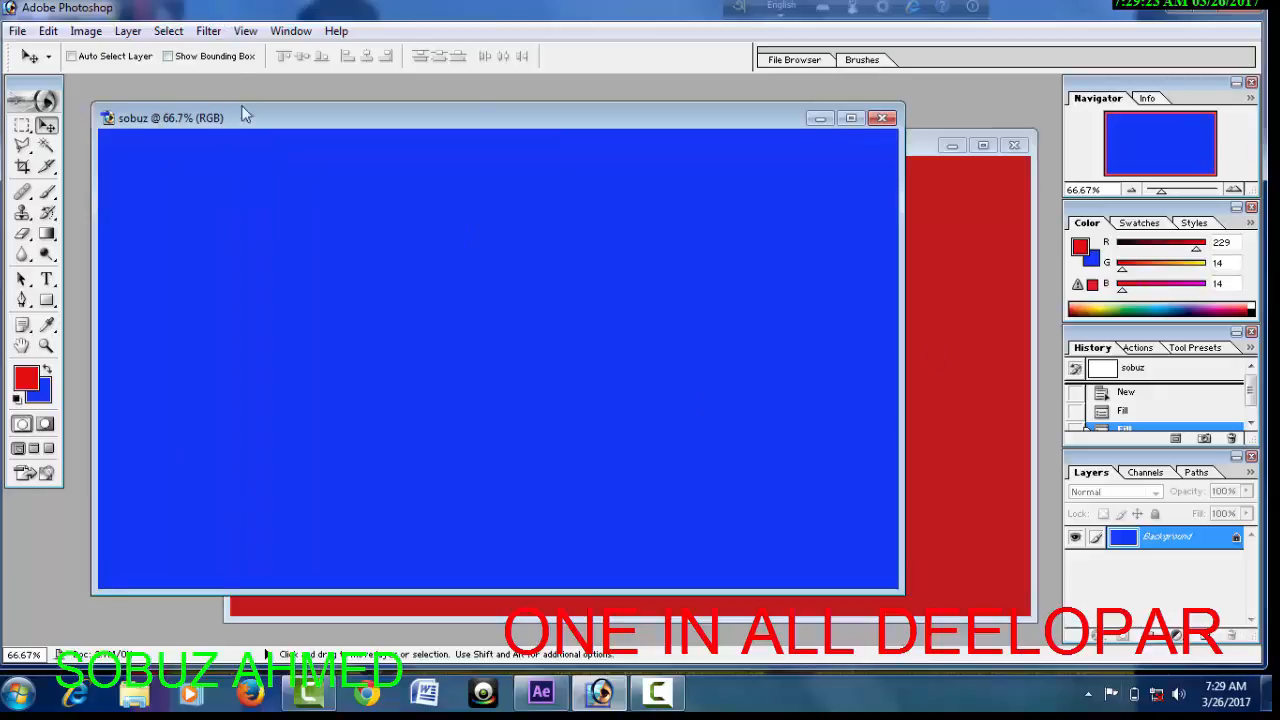
pyautogui.moveTo(242, 115); pyautogui.dragTo(254, 98)
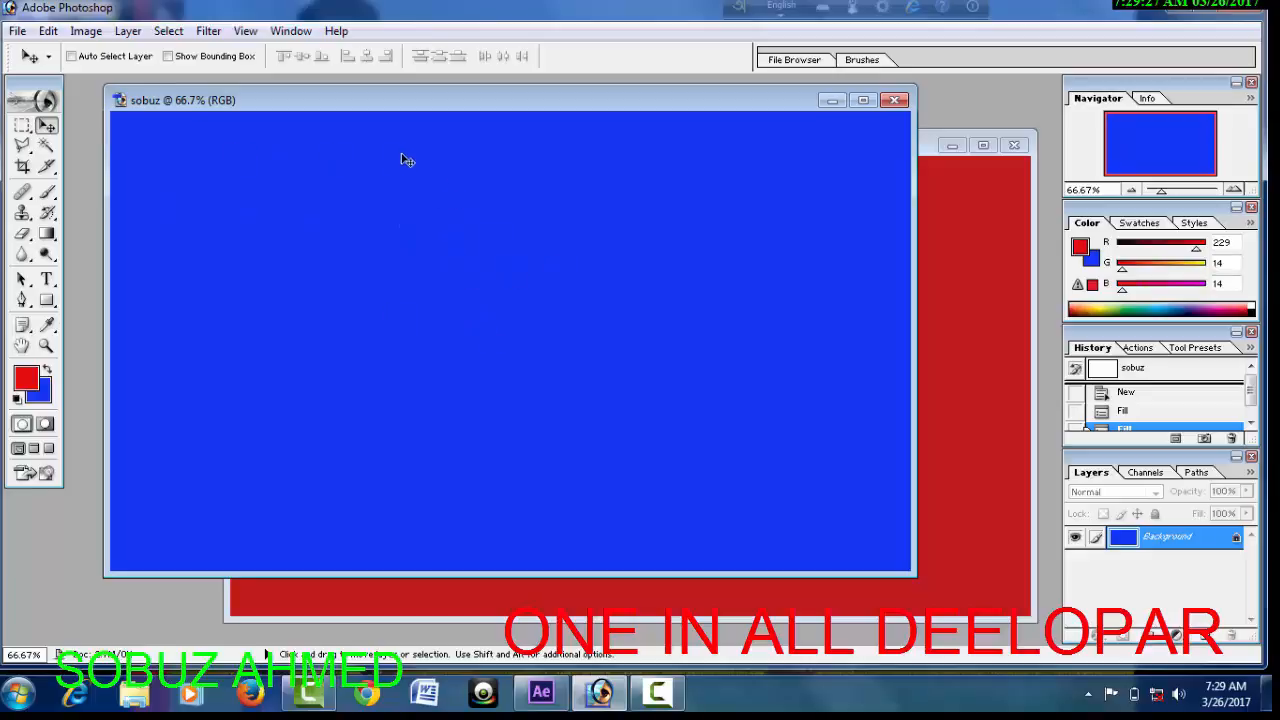
# Turn on Show Bounding Box and Auto Select Layer for the Move tool.
pyautogui.click(168, 57)
pyautogui.click(71, 55)
# Bring the photo IMG_20140416_152330.jpg from the desktop into Photoshop as its own document and close it again.
pyautogui.click(1174, 6)
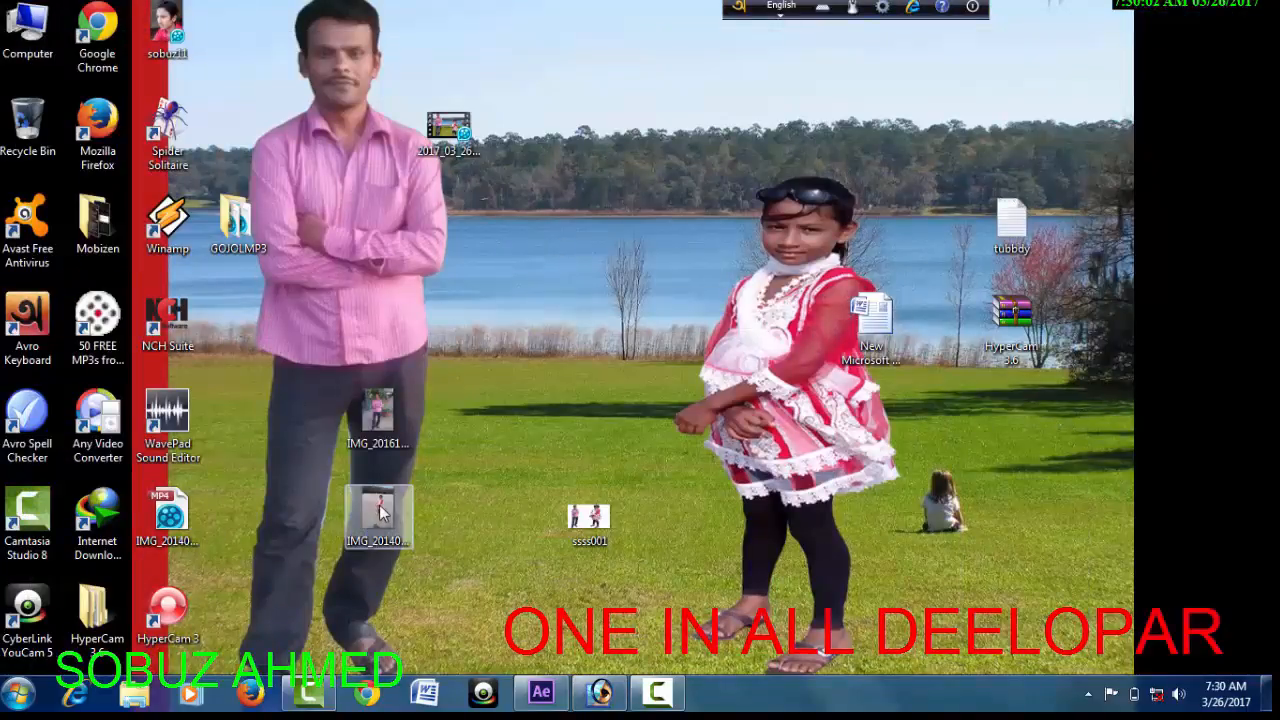
pyautogui.moveTo(380, 512); pyautogui.dragTo(440, 338)
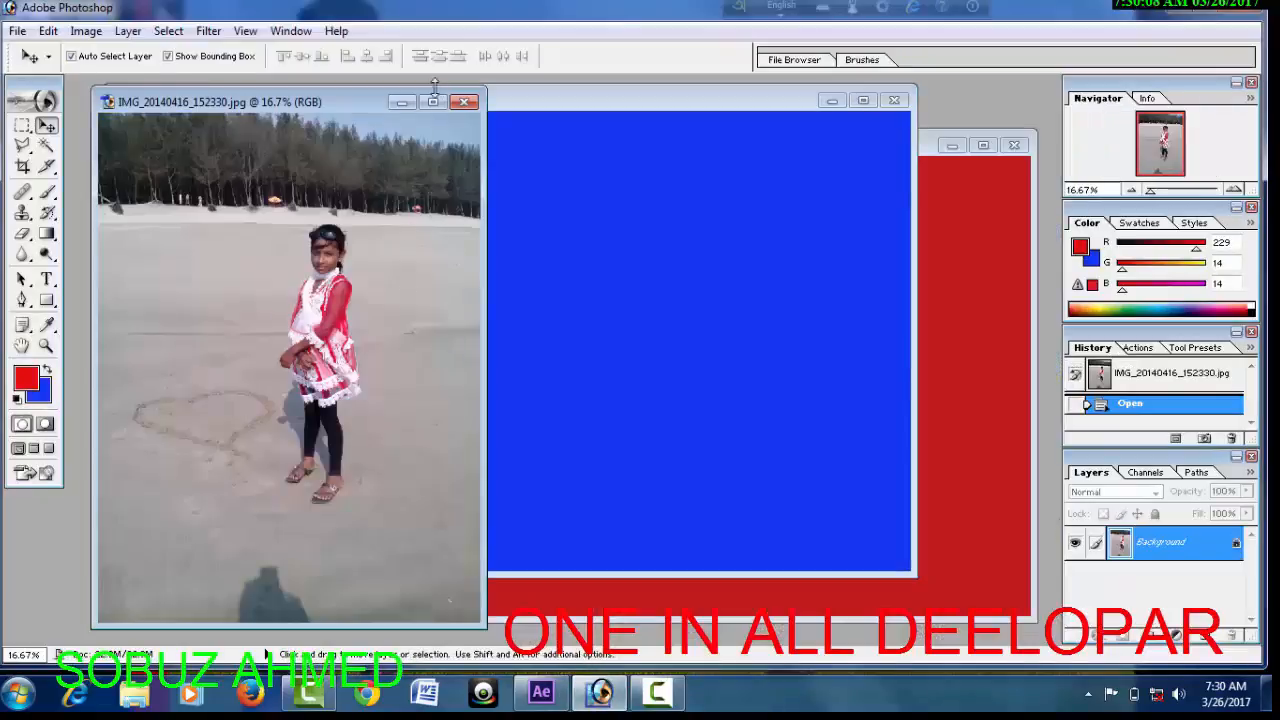
pyautogui.click(465, 101)
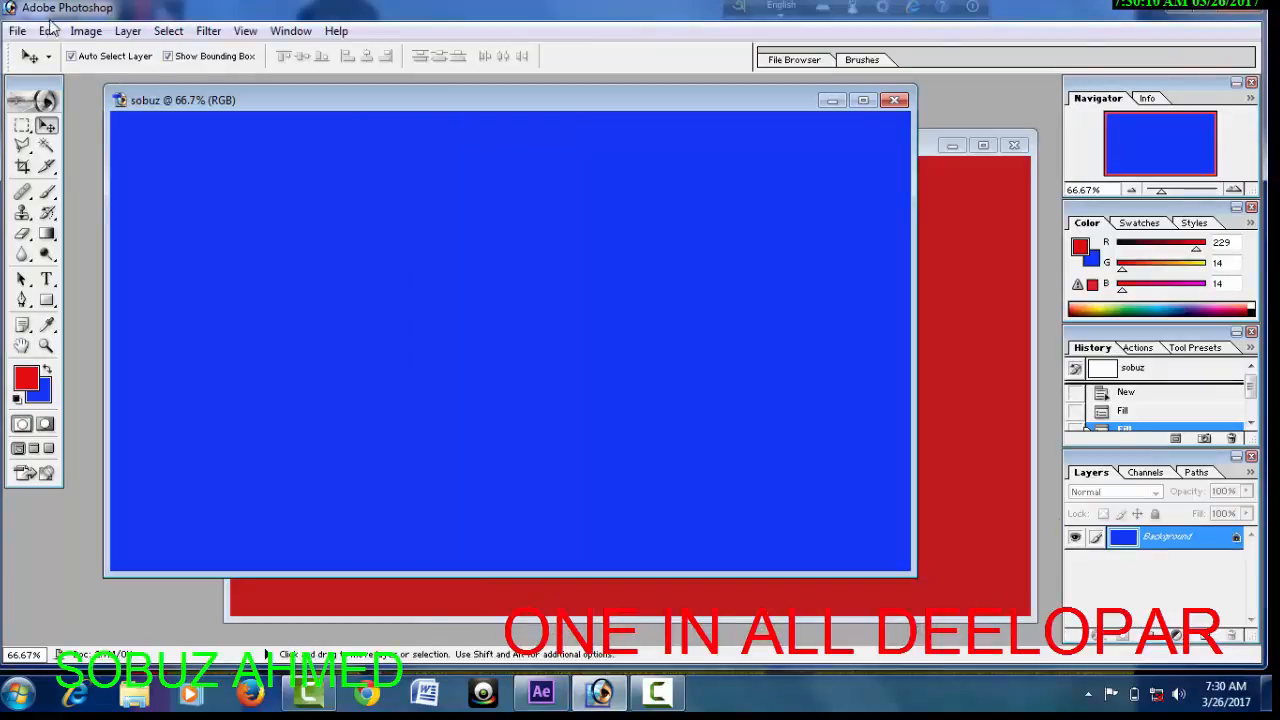
# Browse to the DCIM folder on drive D for an image to open, and dismiss the Open dialog without choosing a file.
pyautogui.click(17, 31)
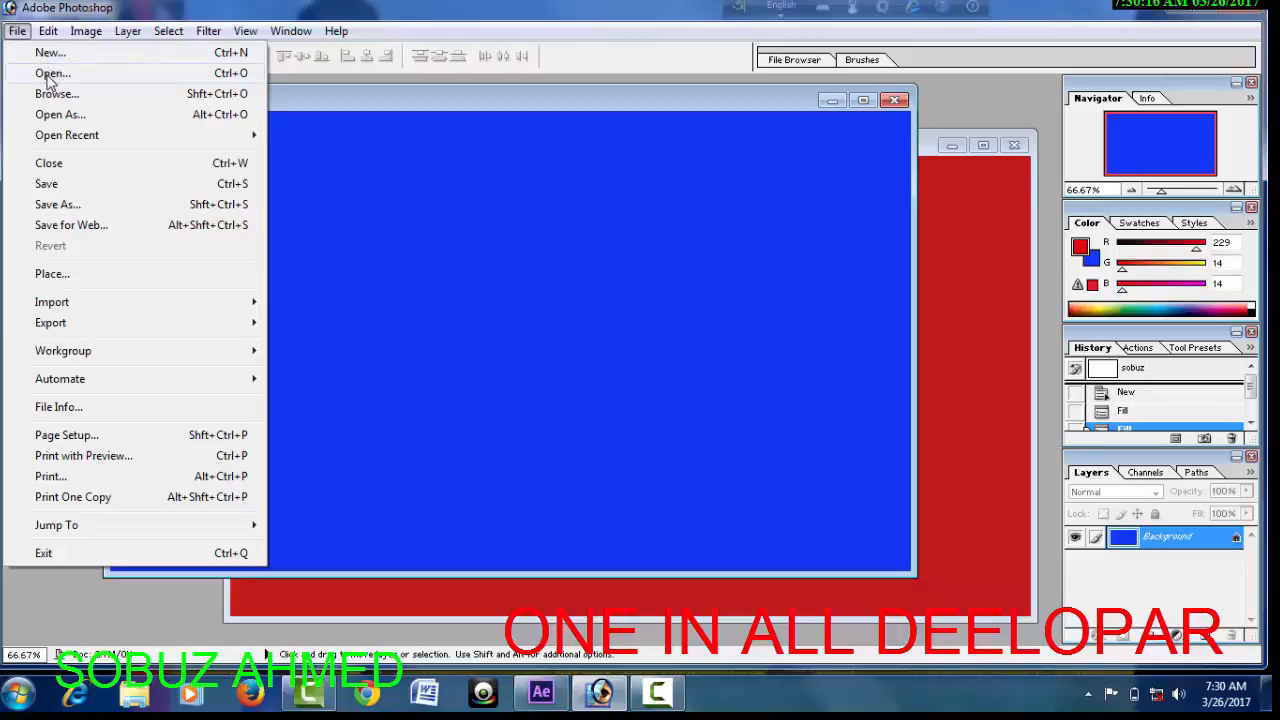
pyautogui.click(100, 77)
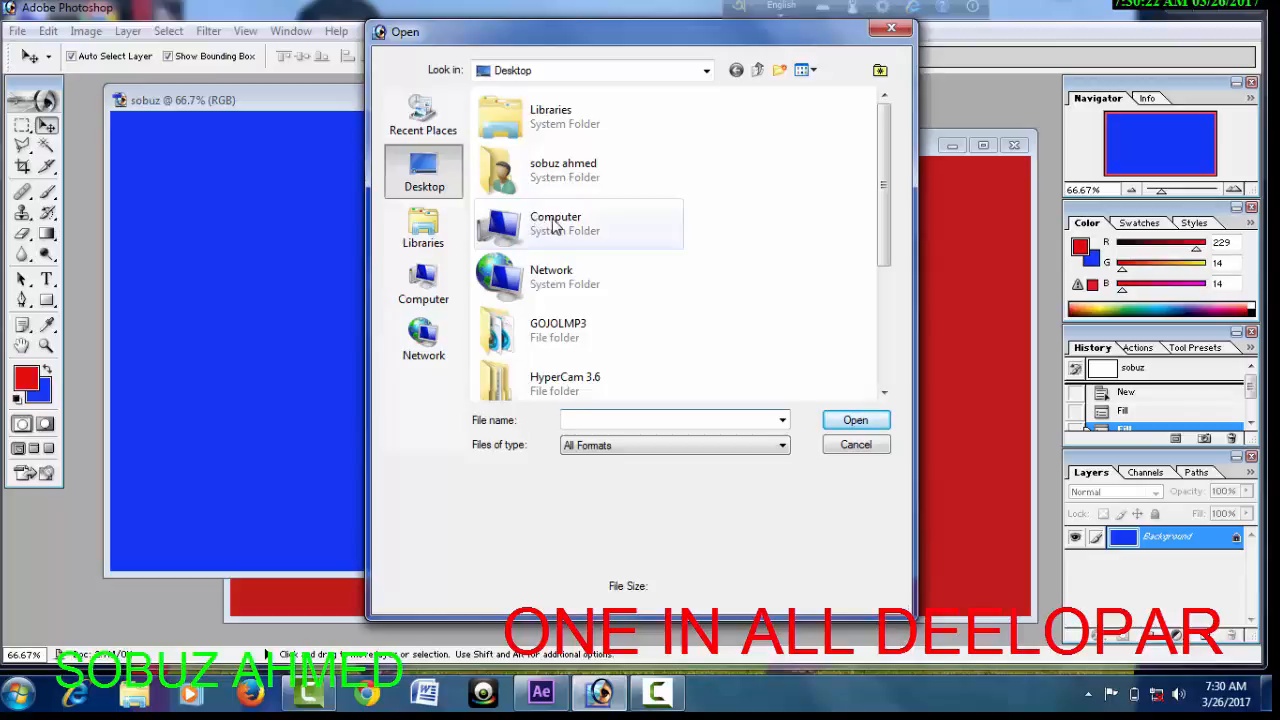
pyautogui.doubleClick(553, 226)
pyautogui.doubleClick(578, 192)
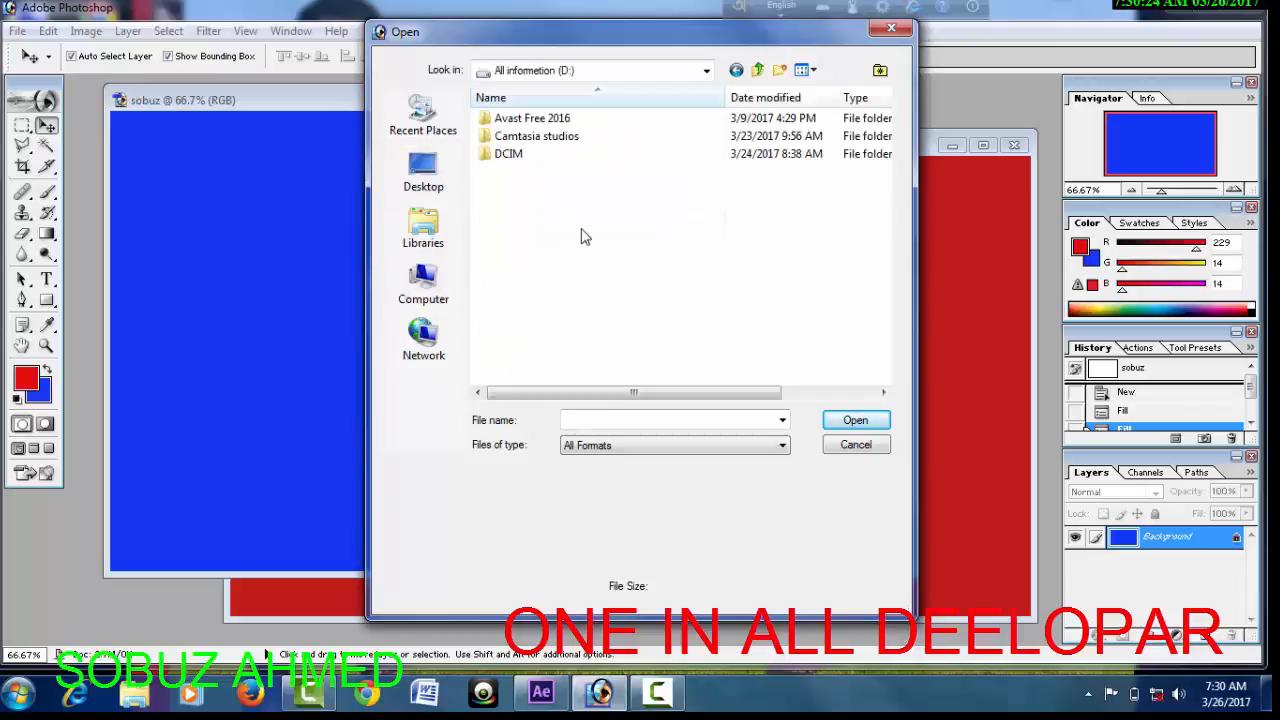
pyautogui.doubleClick(515, 154)
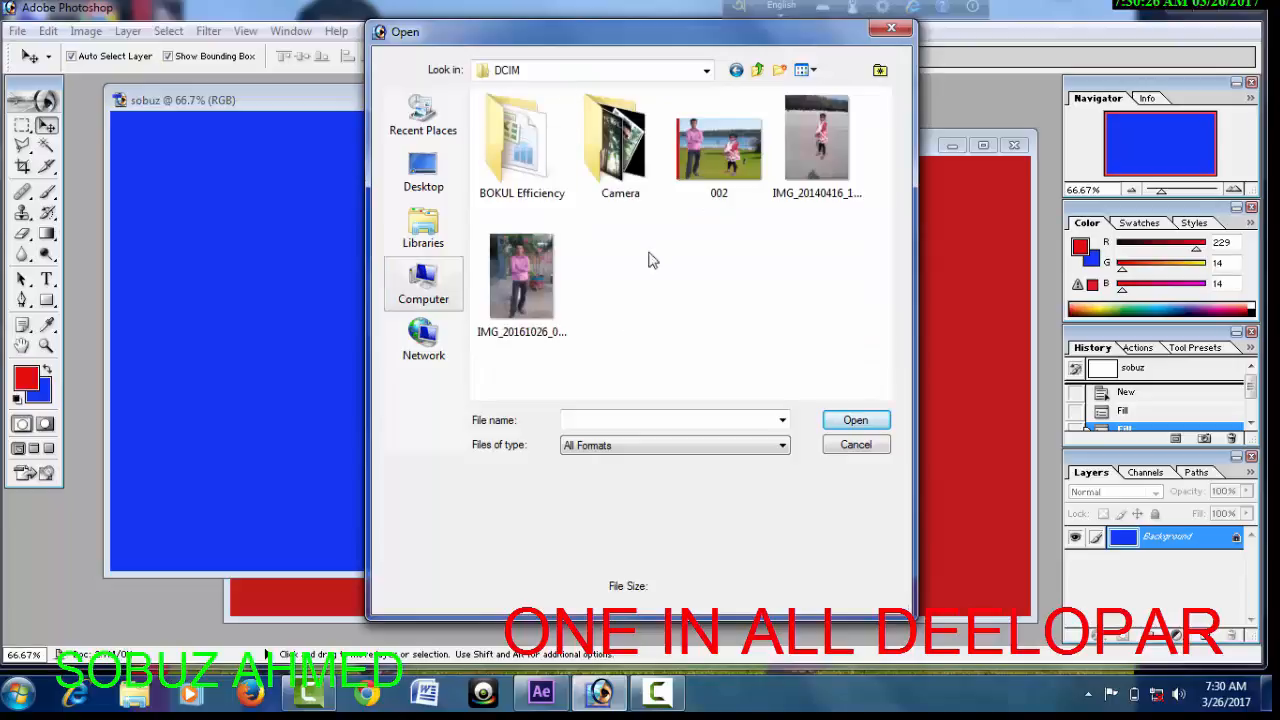
pyautogui.click(889, 29)
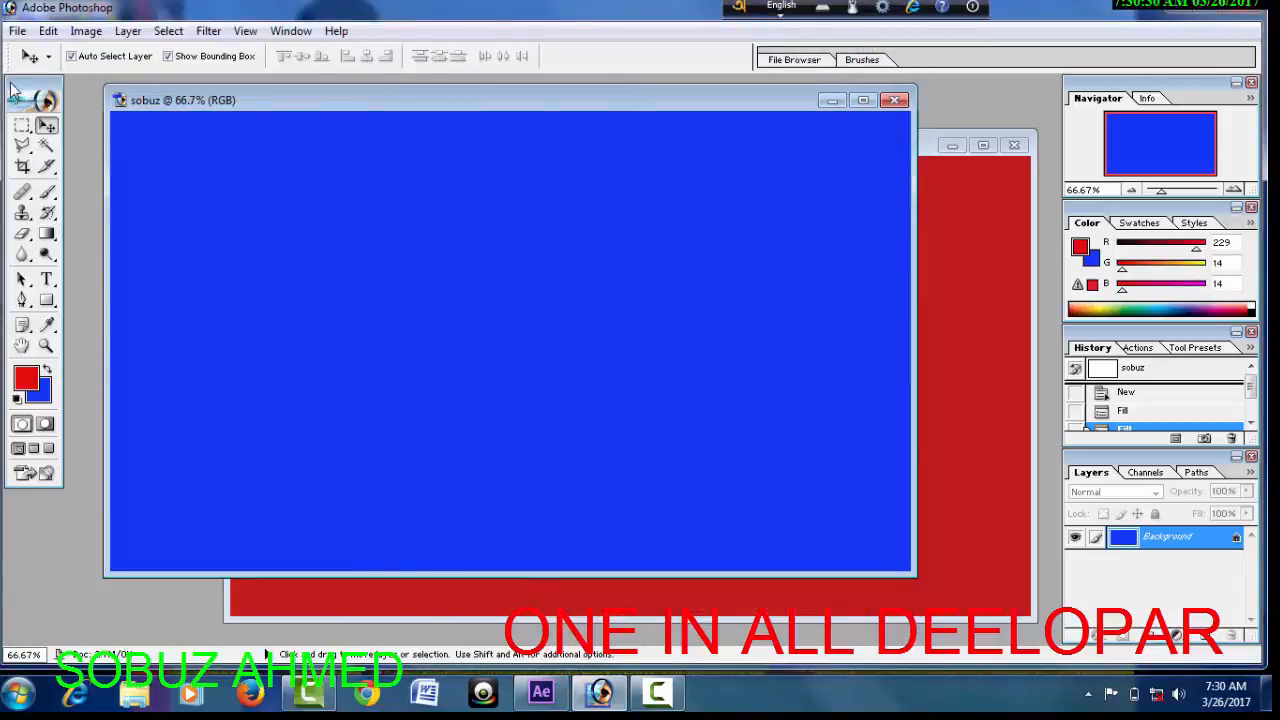
# Show the Open As dialog and cancel it without selecting a file.
pyautogui.click(17, 32)
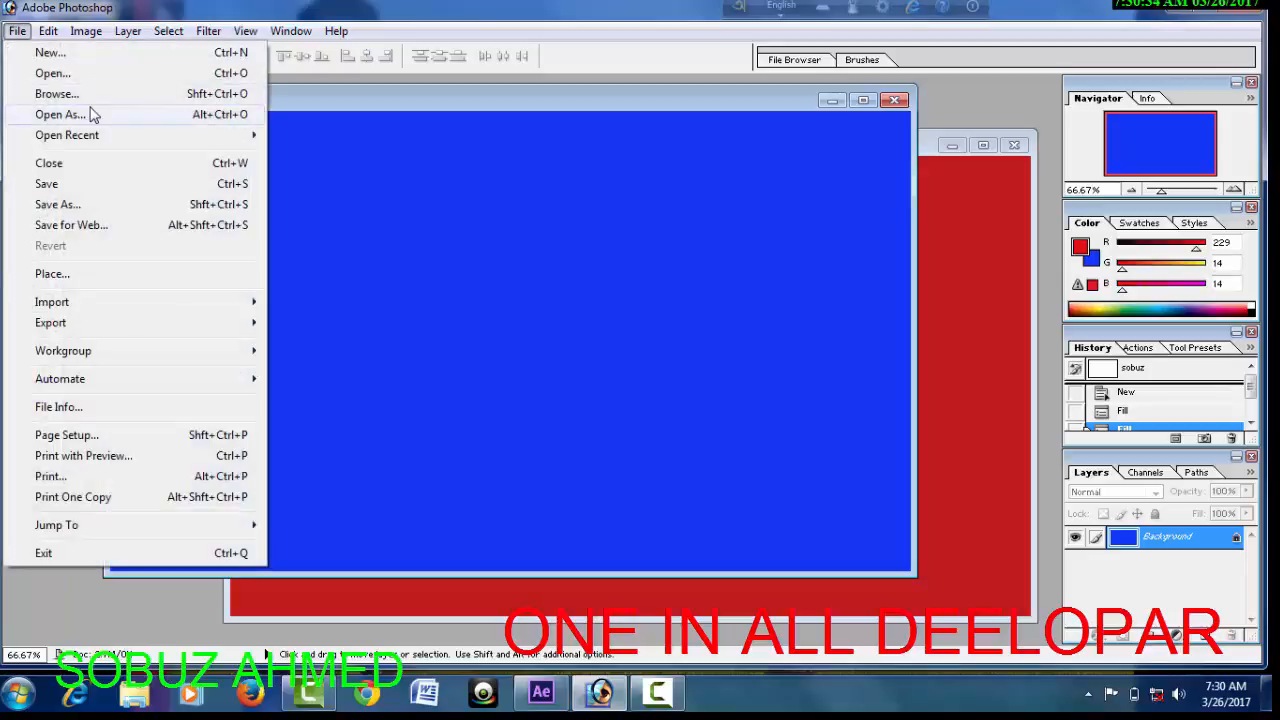
pyautogui.click(236, 119)
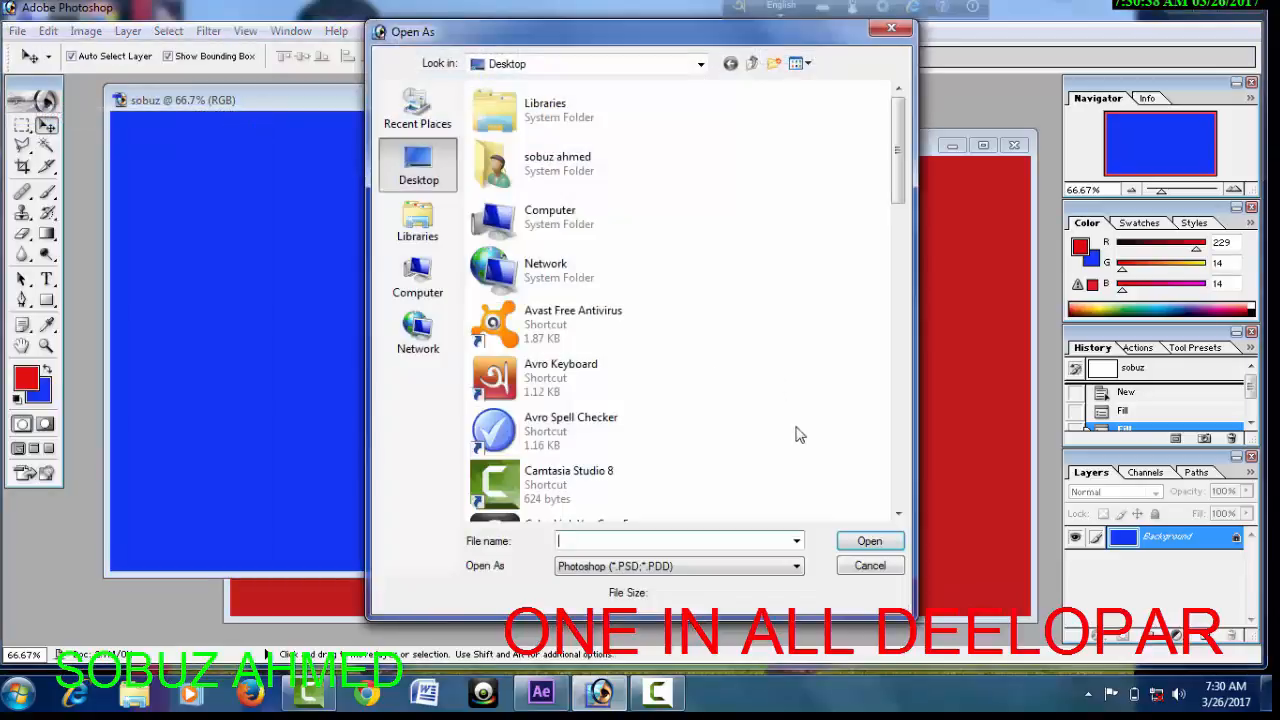
pyautogui.click(848, 566)
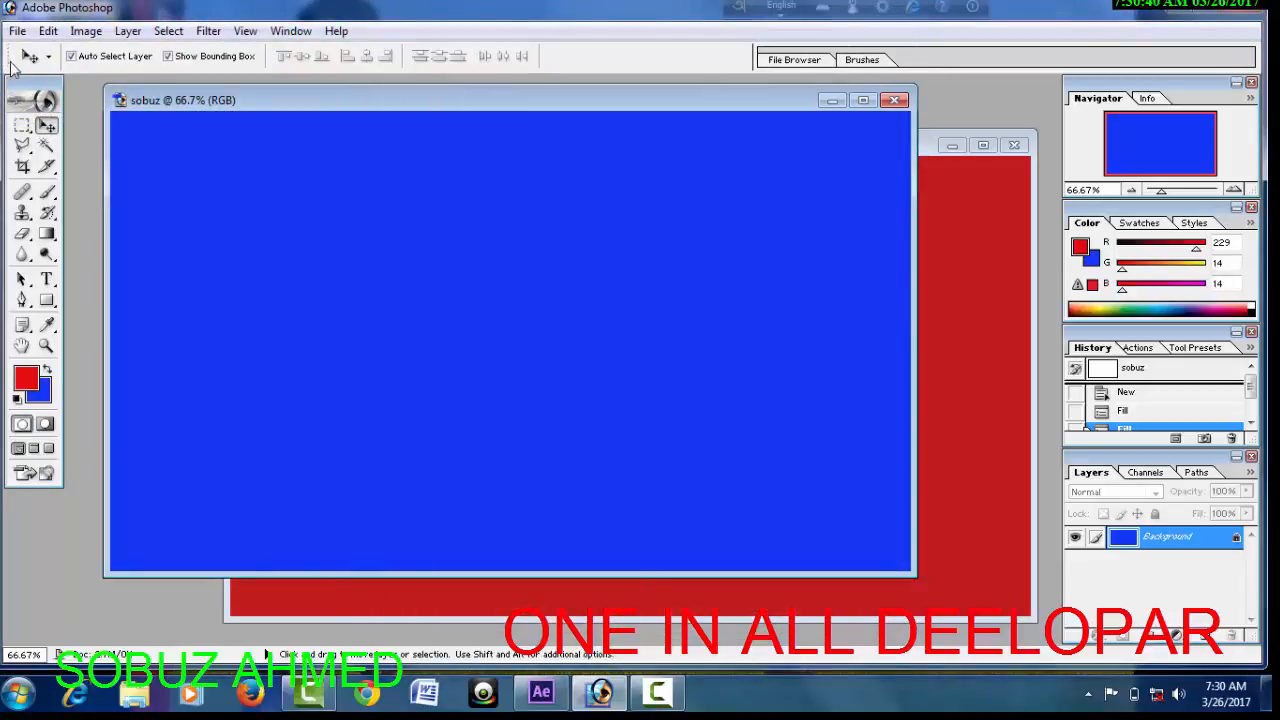
pyautogui.click(15, 32)
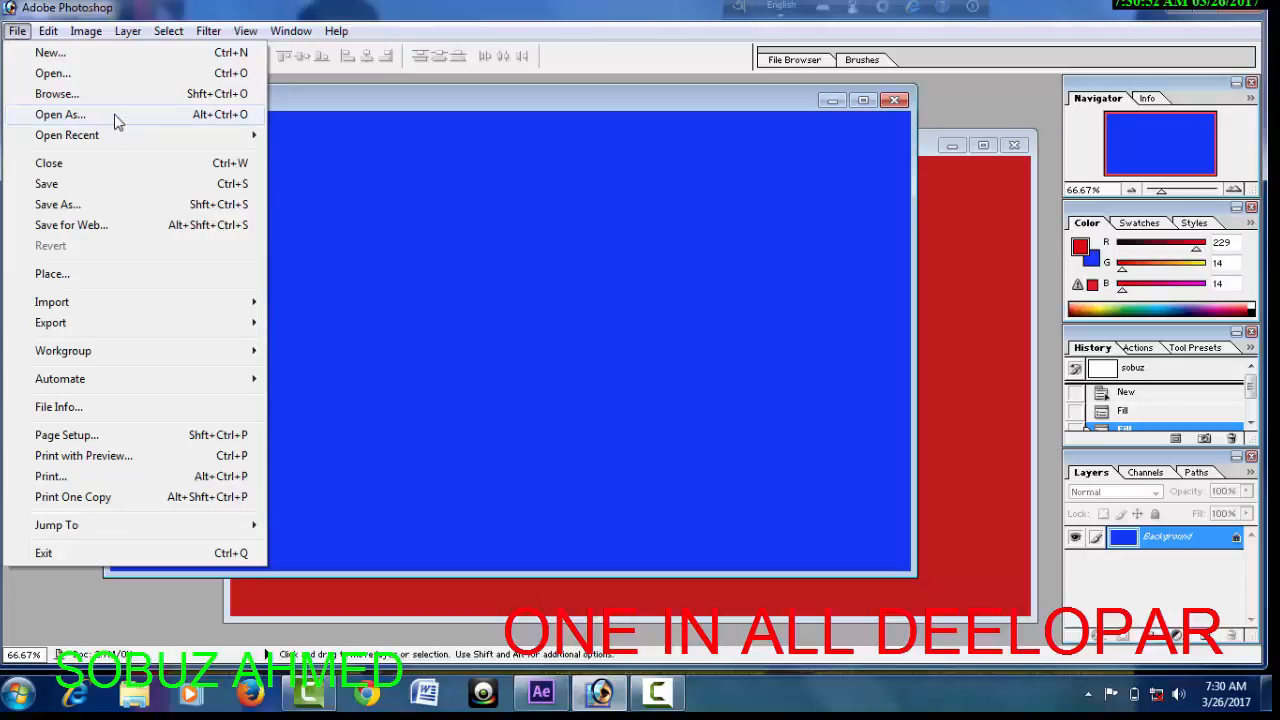
pyautogui.moveTo(154, 149)
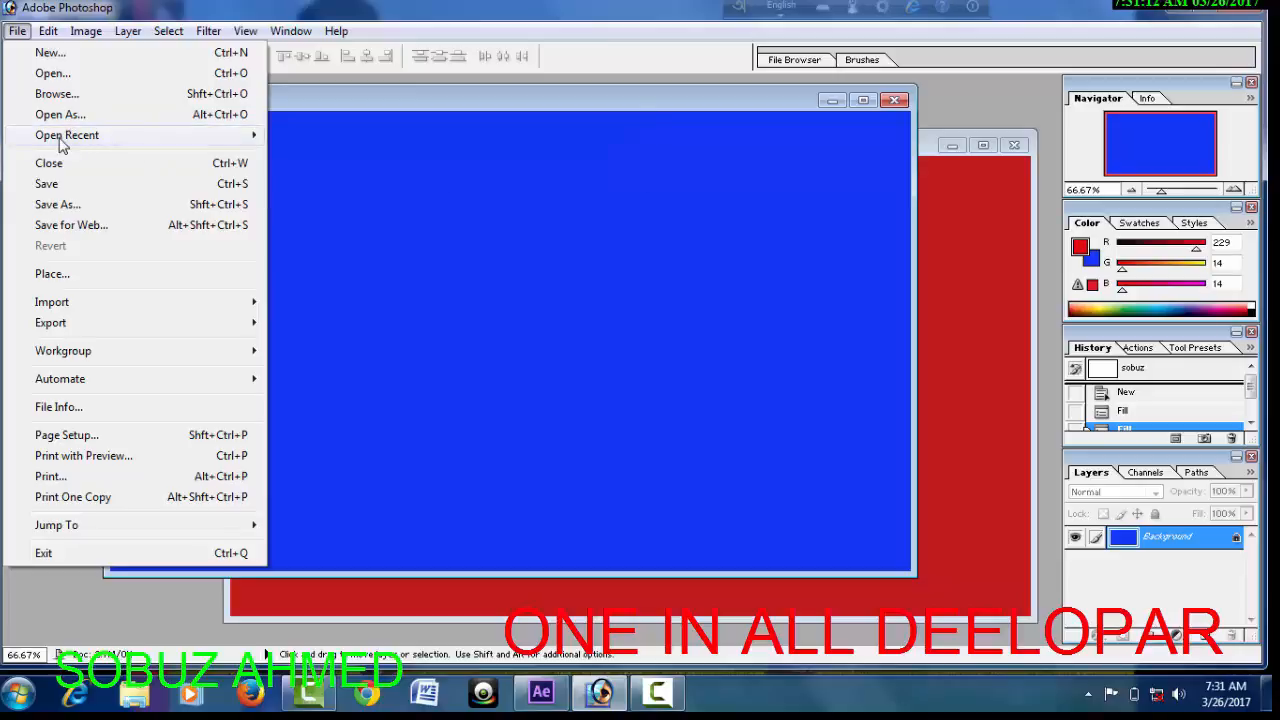
# Minimise Photoshop, refresh the Windows desktop, and switch back to Photoshop.
pyautogui.moveTo(55, 141)
pyautogui.click(1170, 6)
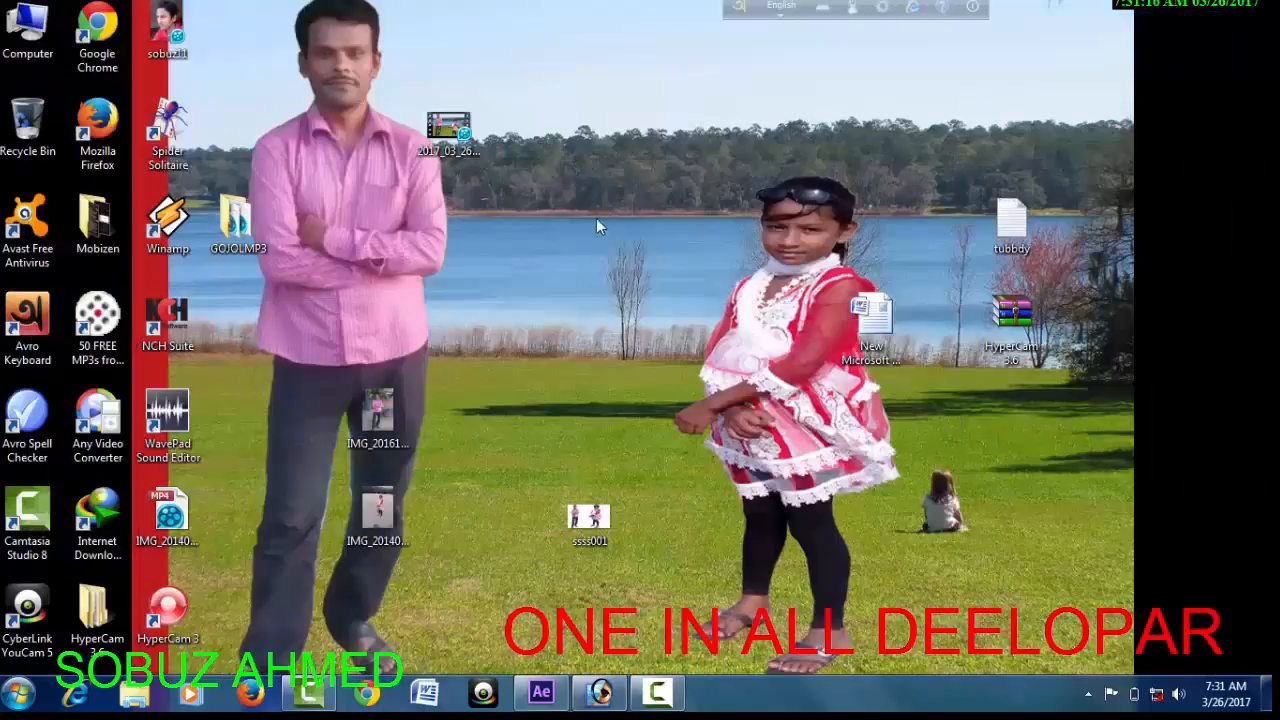
pyautogui.rightClick(522, 199)
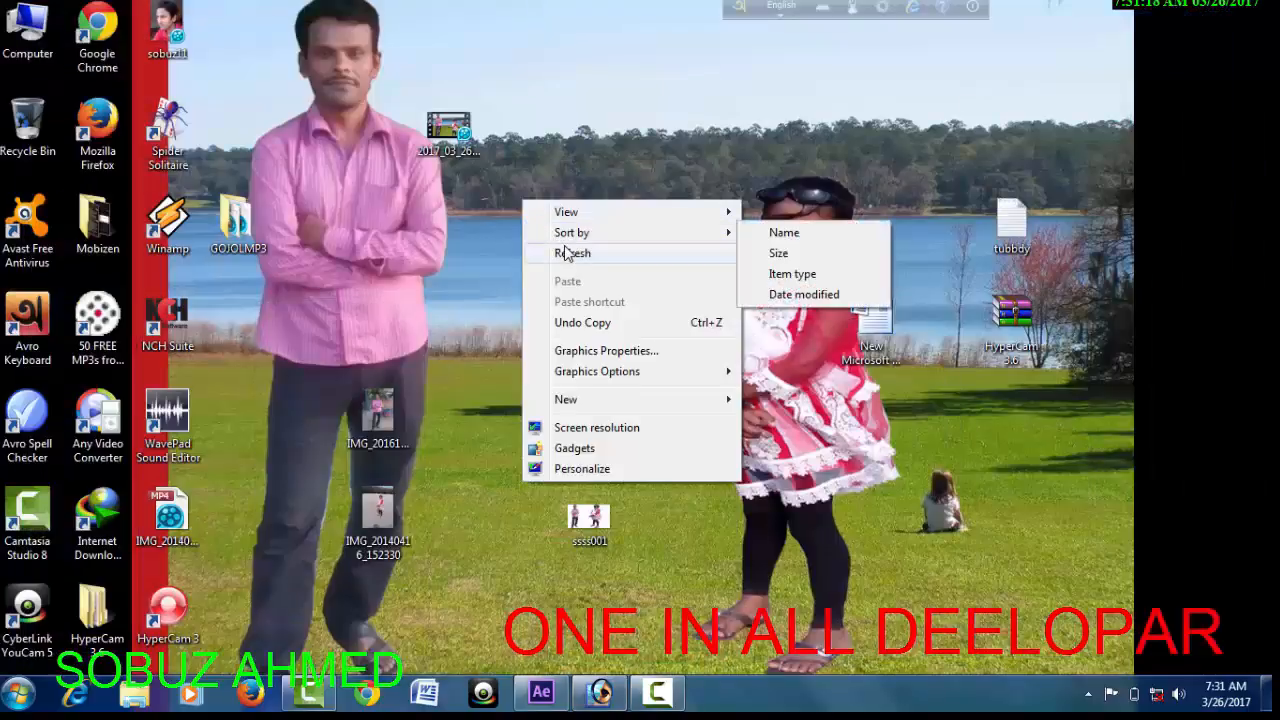
pyautogui.click(573, 254)
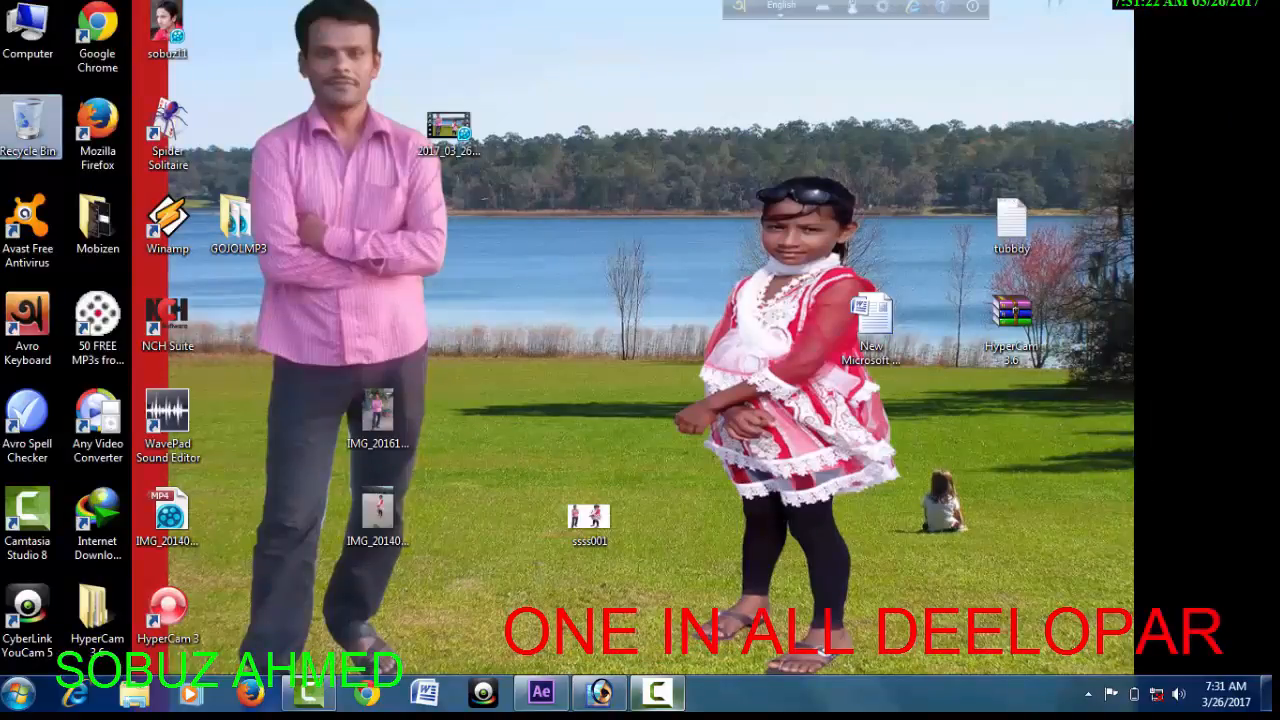
pyautogui.click(603, 697)
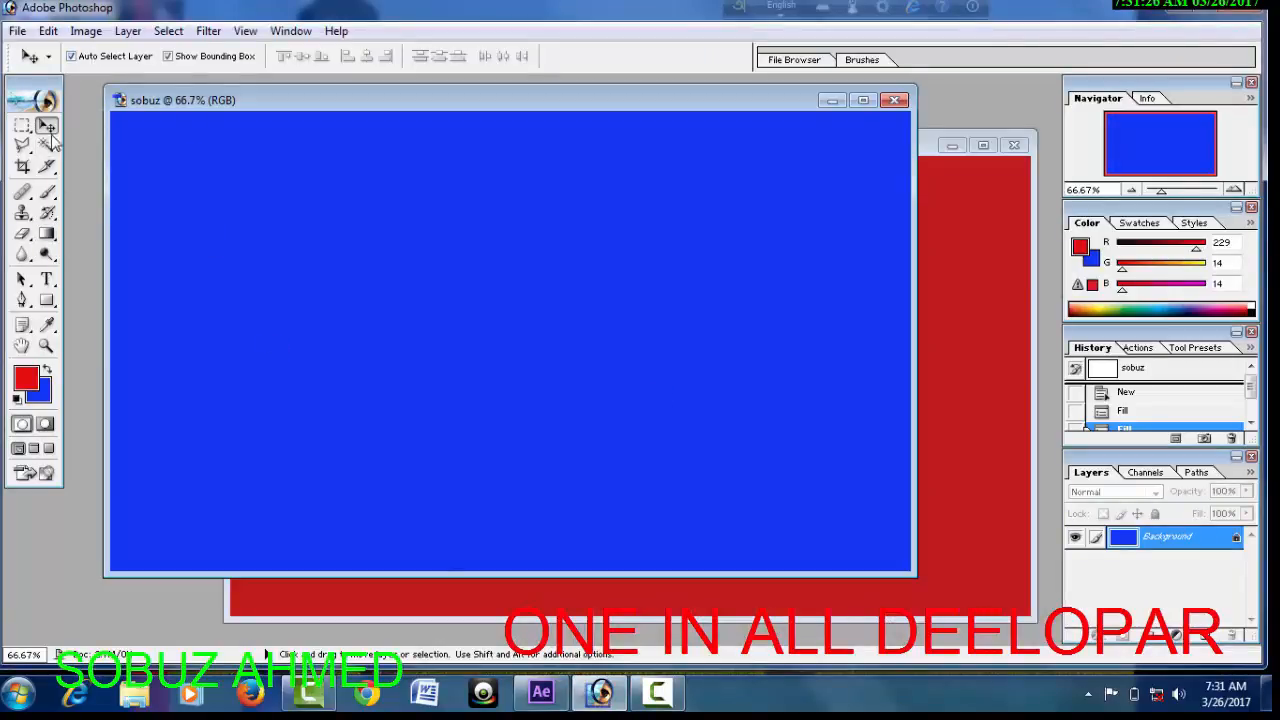
pyautogui.click(10, 33)
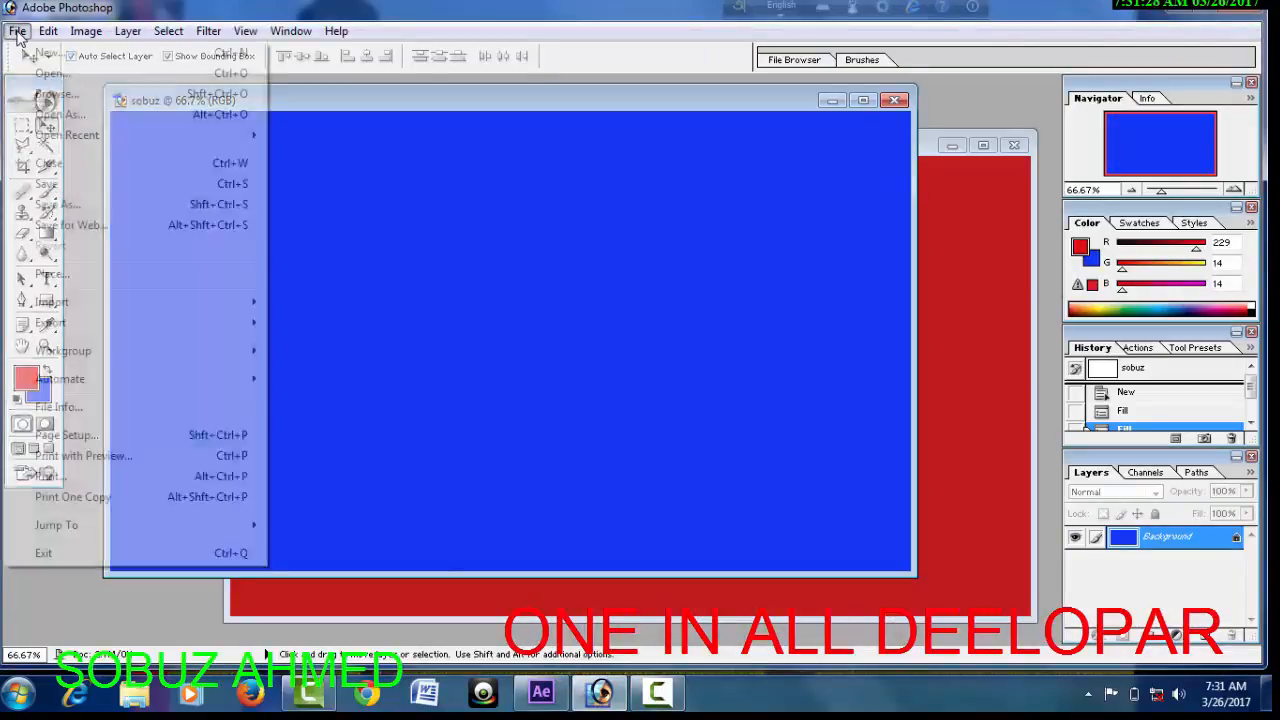
pyautogui.moveTo(88, 128)
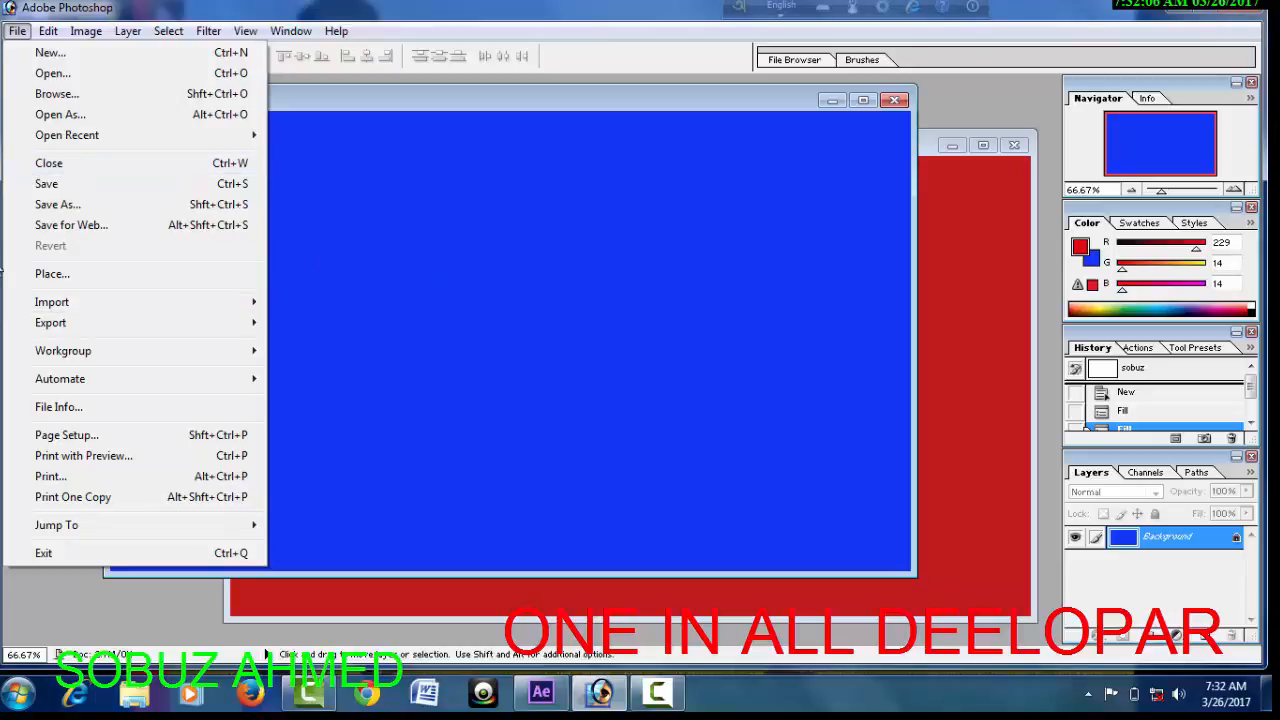
pyautogui.click(494, 229)
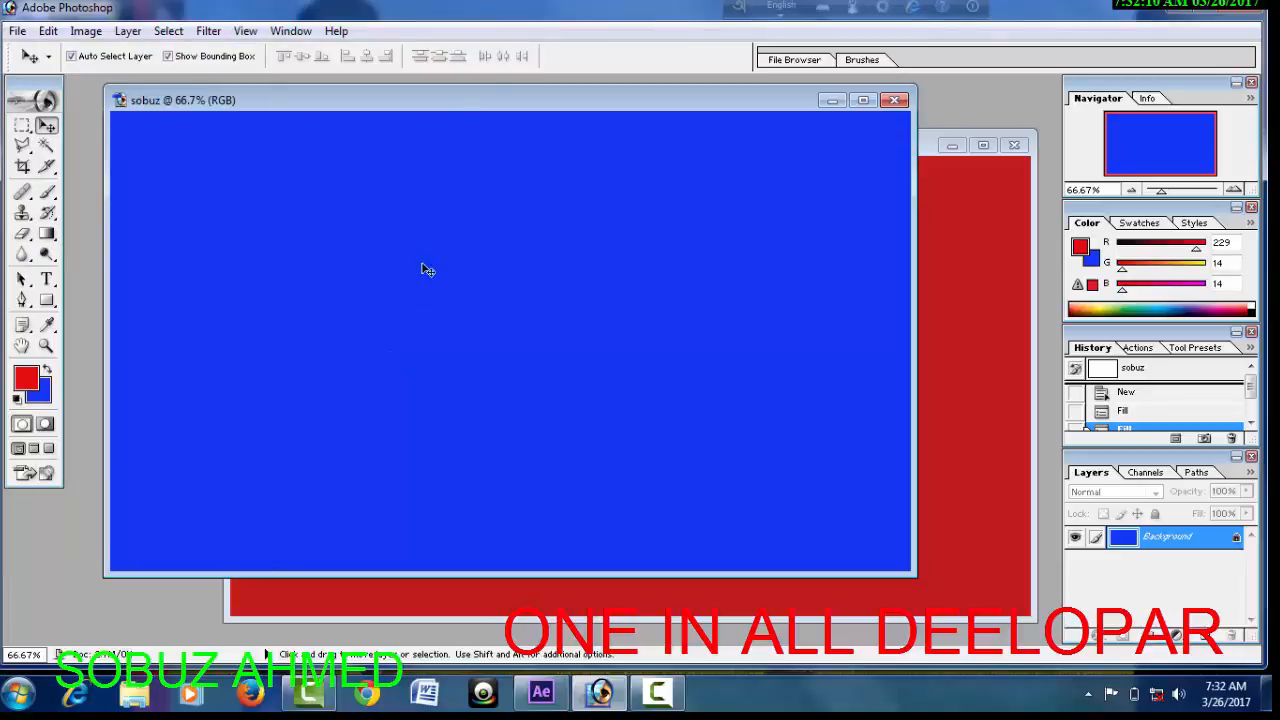
pyautogui.click(17, 31)
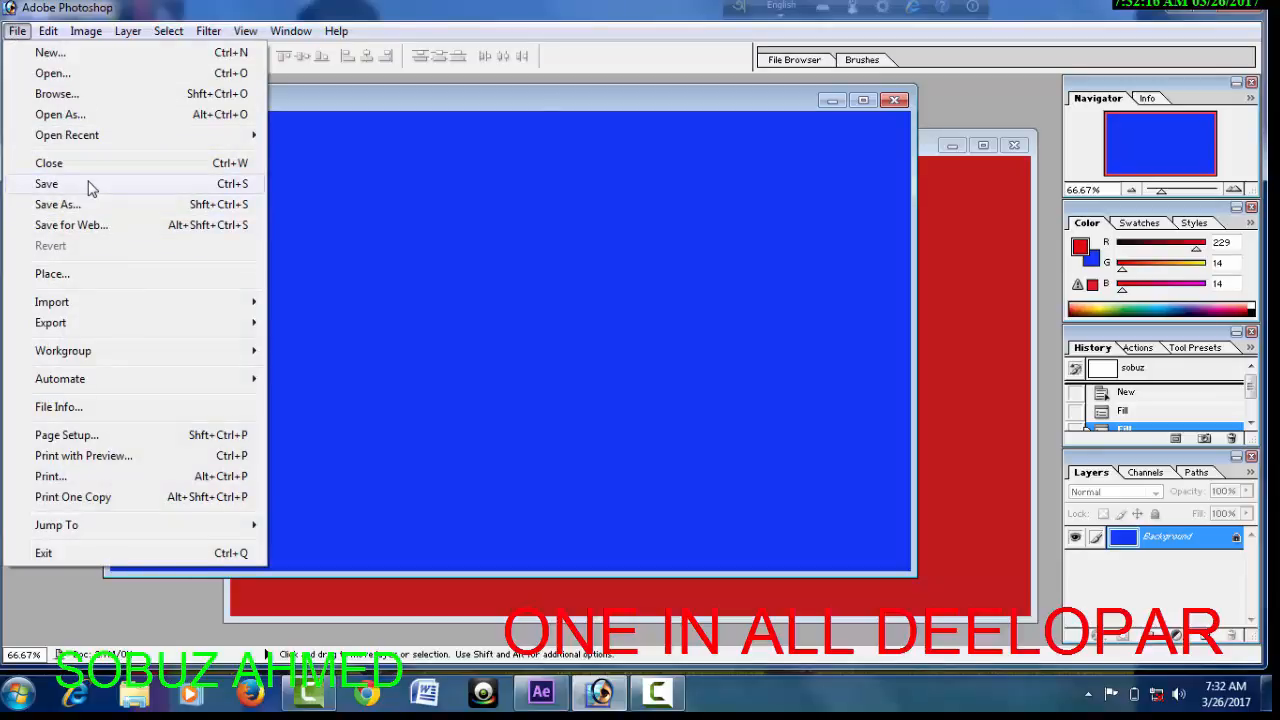
pyautogui.click(557, 263)
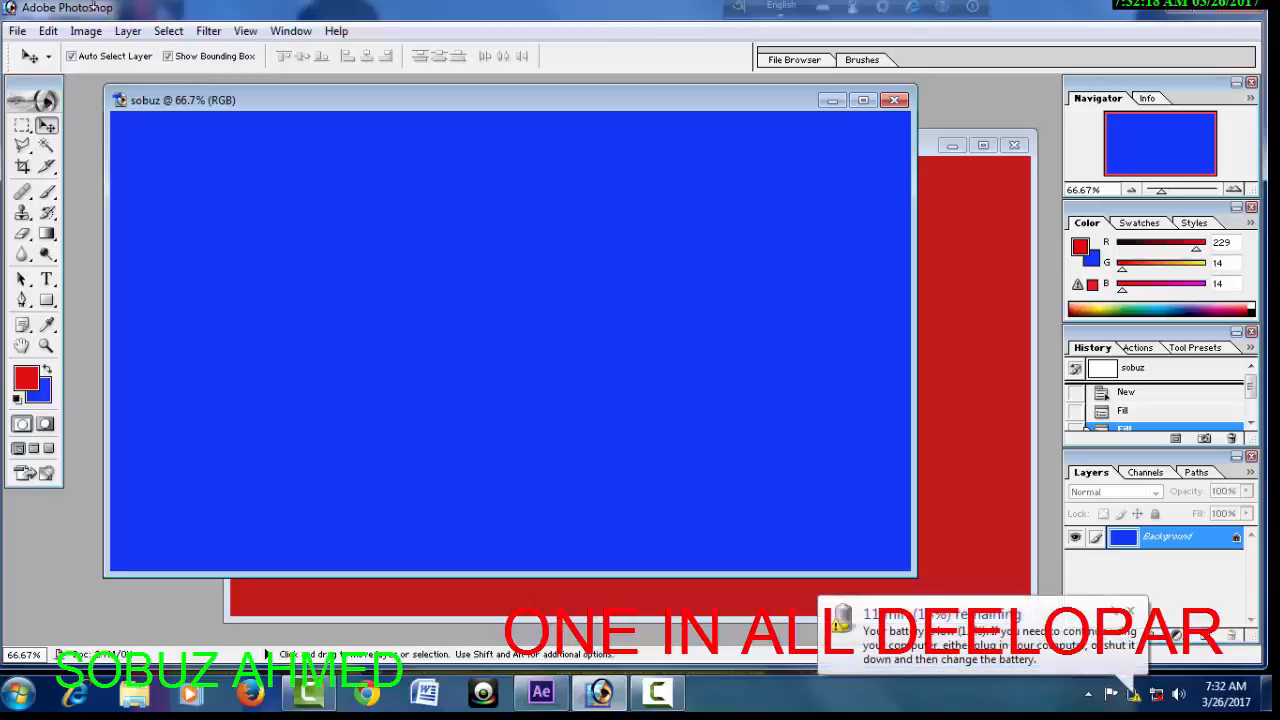
# Start saving the blue document to the desktop, try the CompuServe GIF and JPEG formats, and cancel the save.
pyautogui.click(17, 31)
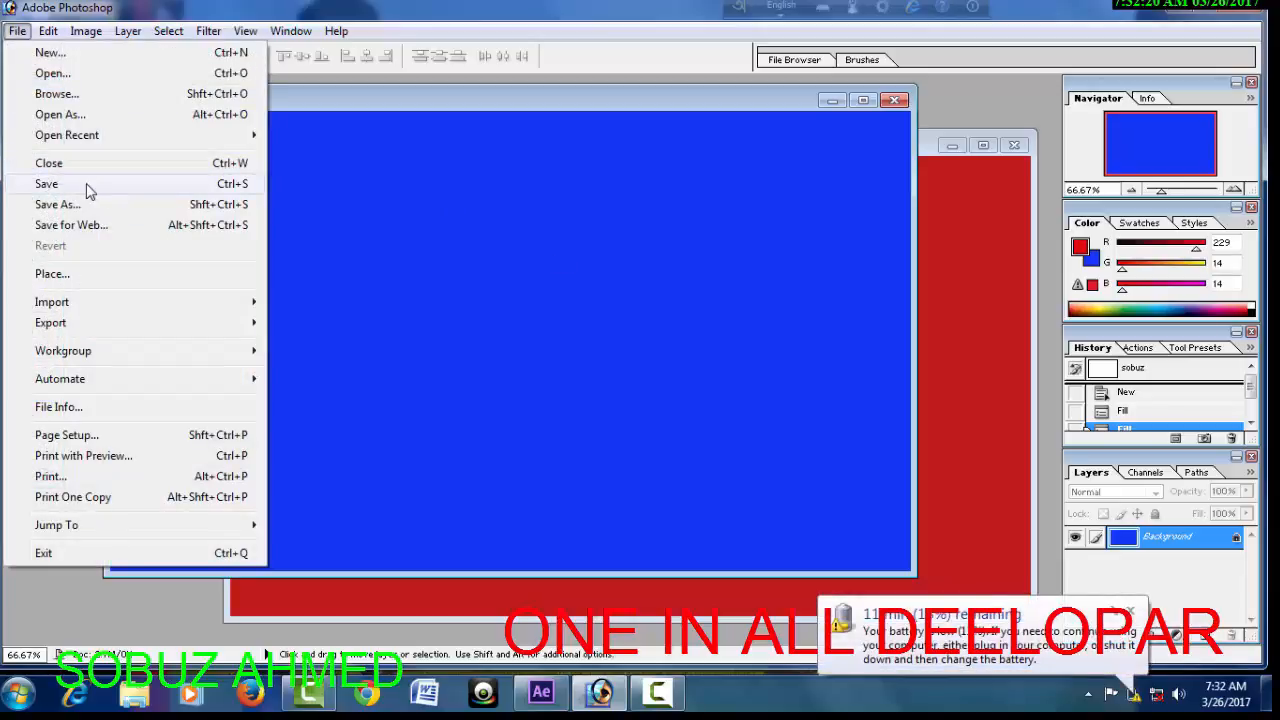
pyautogui.click(86, 183)
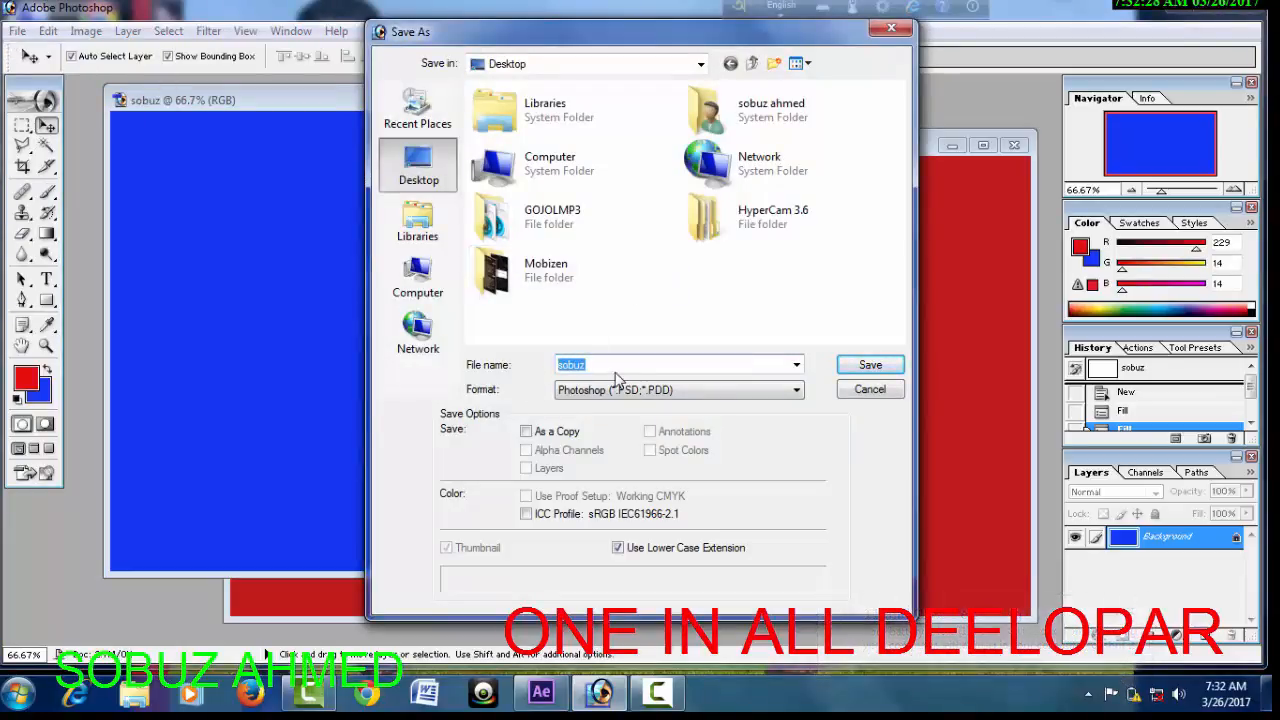
pyautogui.click(683, 390)
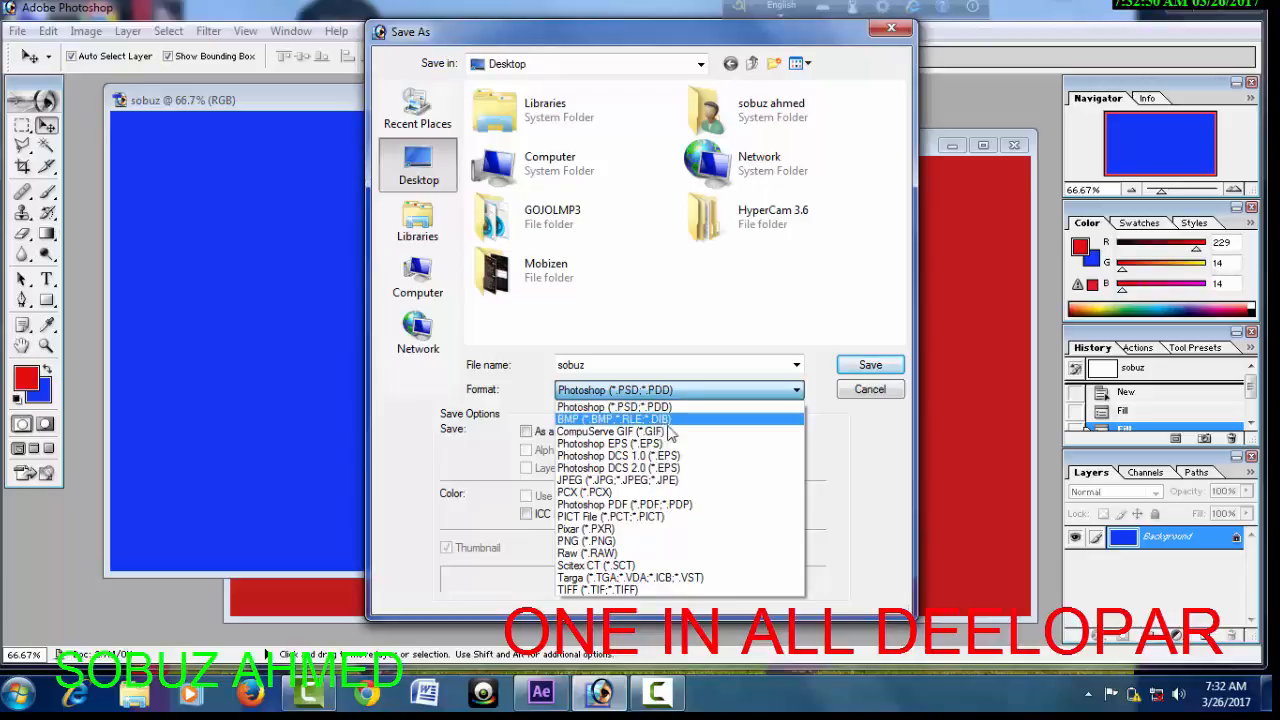
pyautogui.click(675, 431)
pyautogui.click(680, 392)
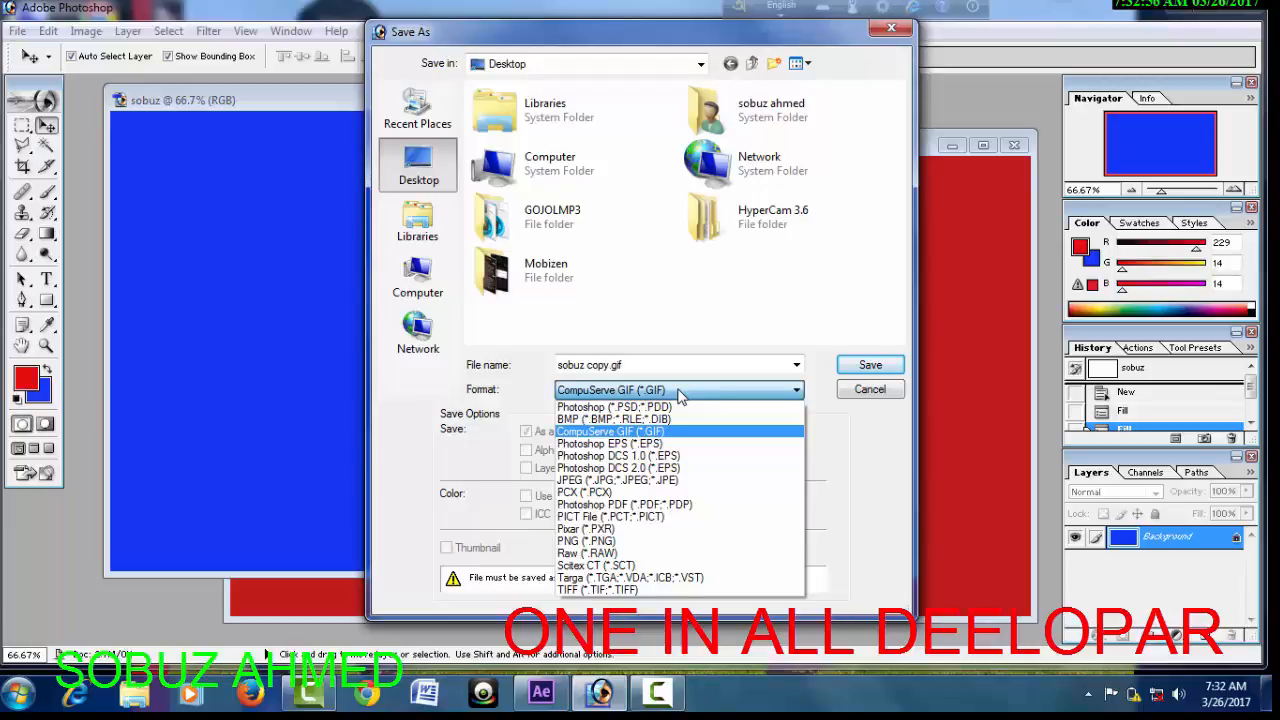
pyautogui.click(669, 483)
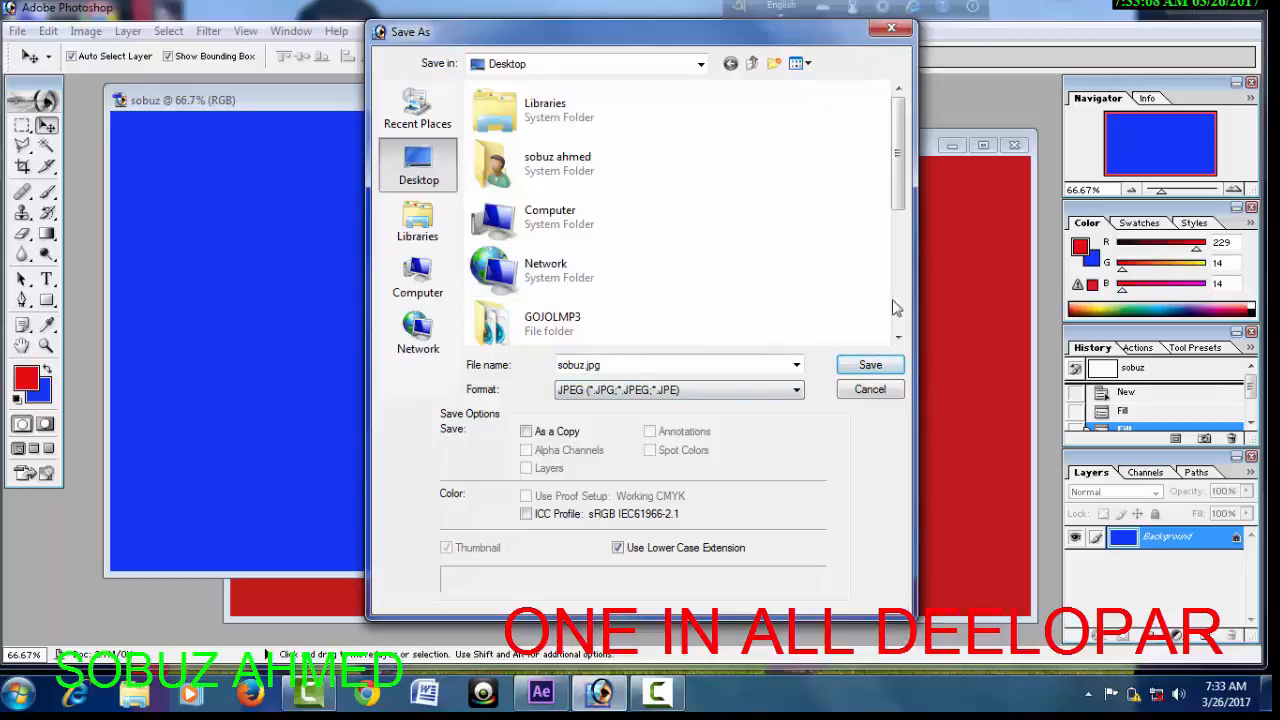
pyautogui.click(870, 392)
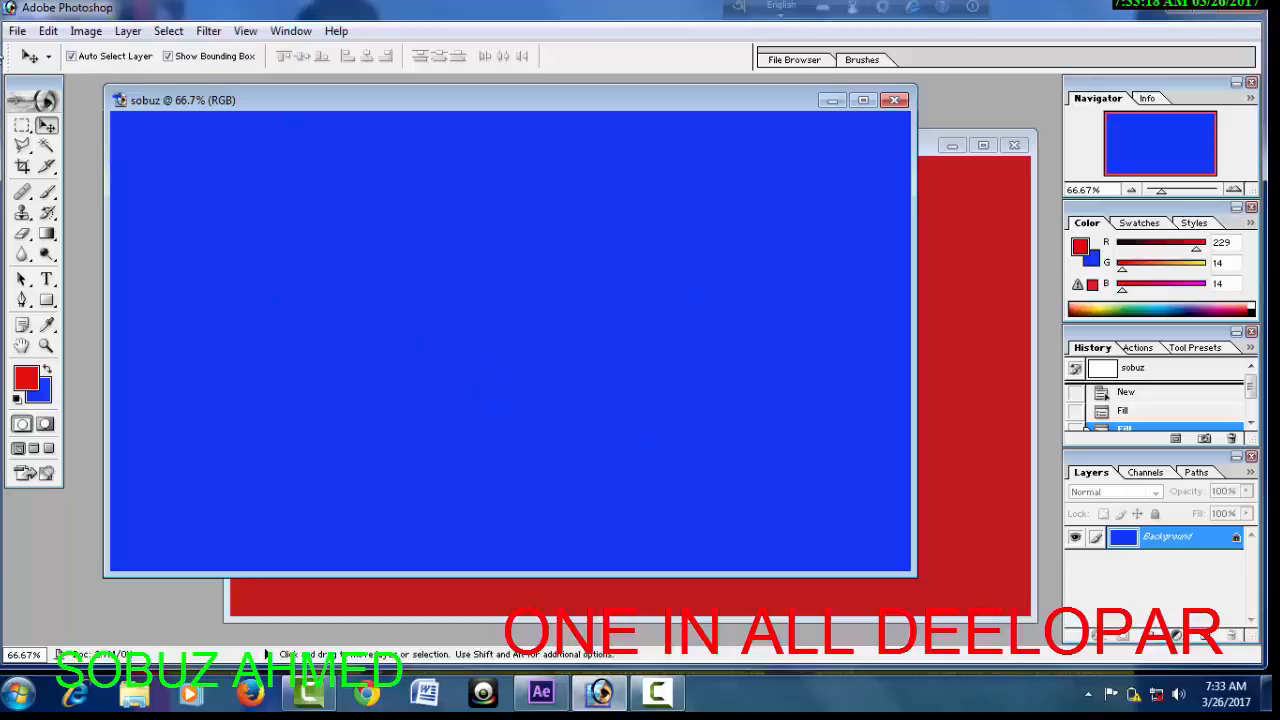
# Move the blue document's window slightly down and to the right over the red one.
pyautogui.click(20, 31)
pyautogui.click(409, 117)
pyautogui.moveTo(409, 117); pyautogui.dragTo(440, 130)
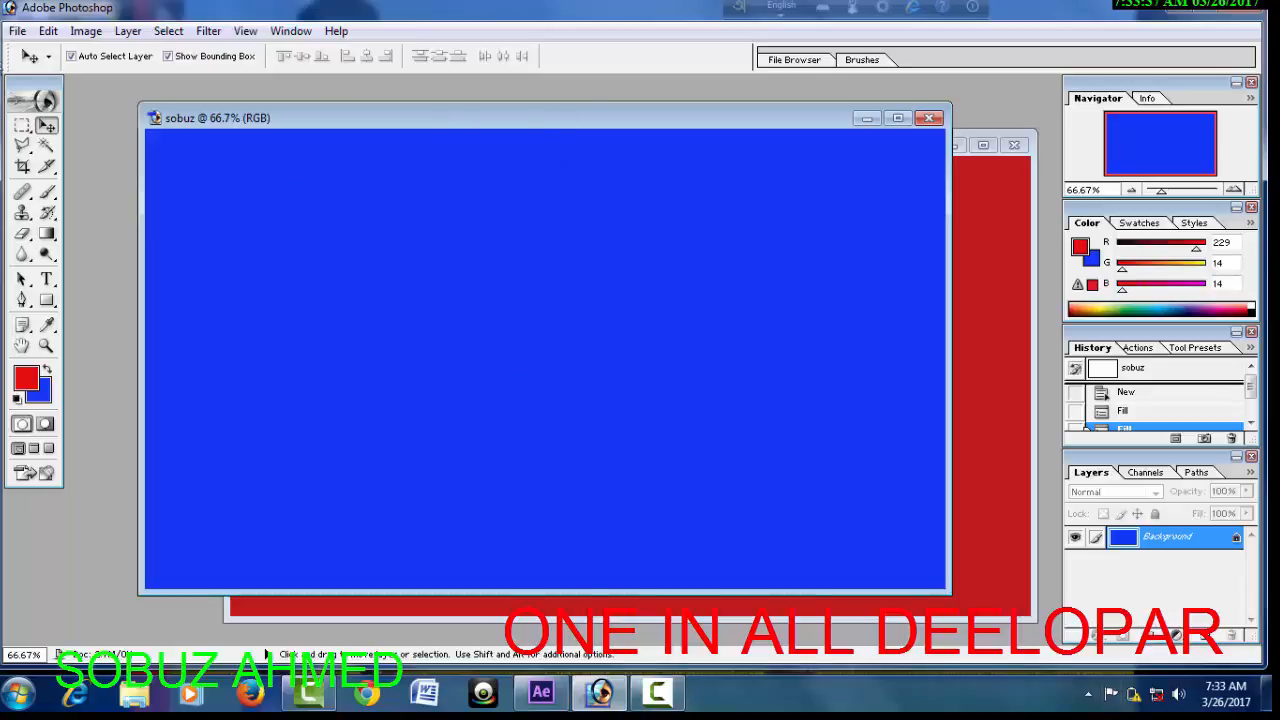
# Review the available import commands for the blue document and dismiss the low-battery warning.
pyautogui.click(17, 31)
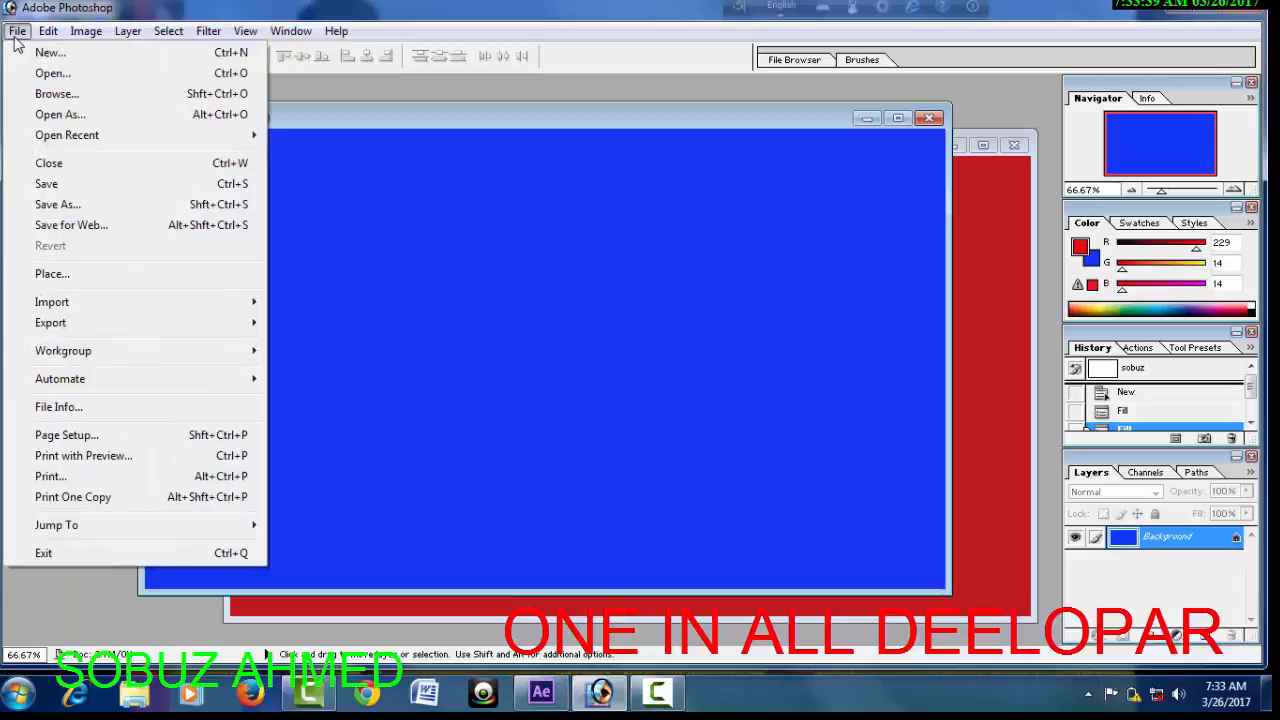
pyautogui.moveTo(107, 300)
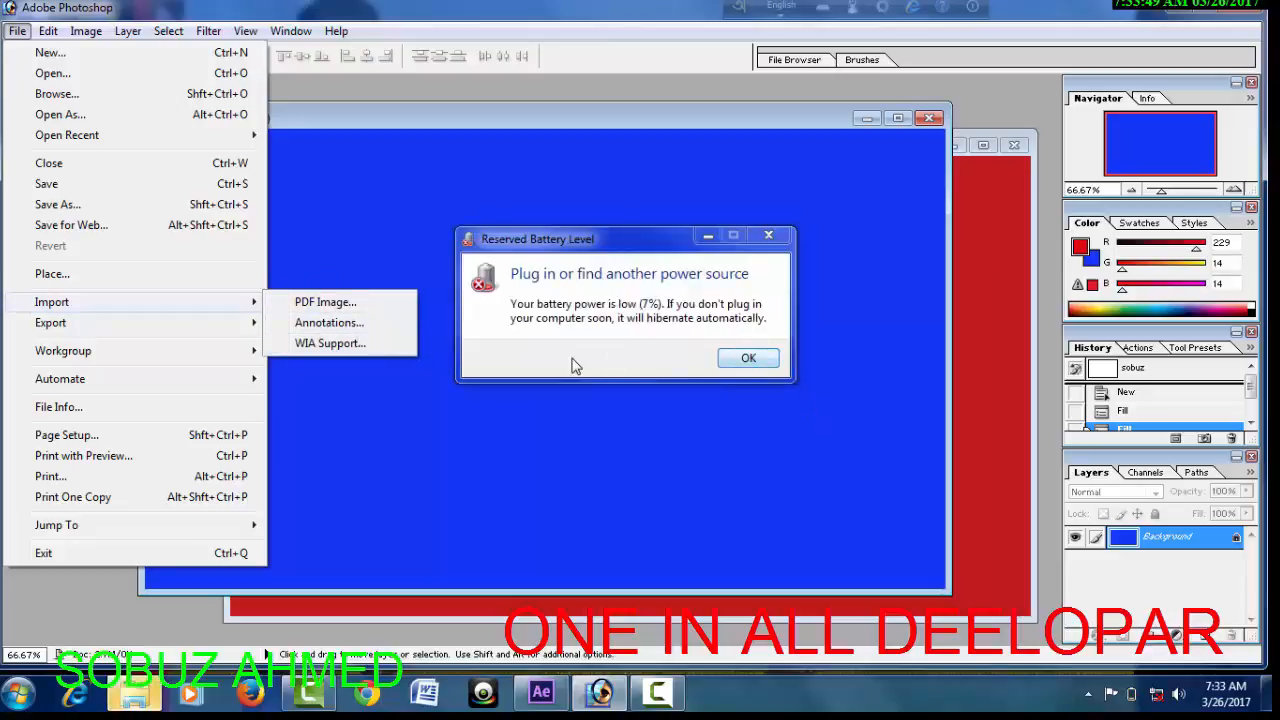
pyautogui.click(749, 359)
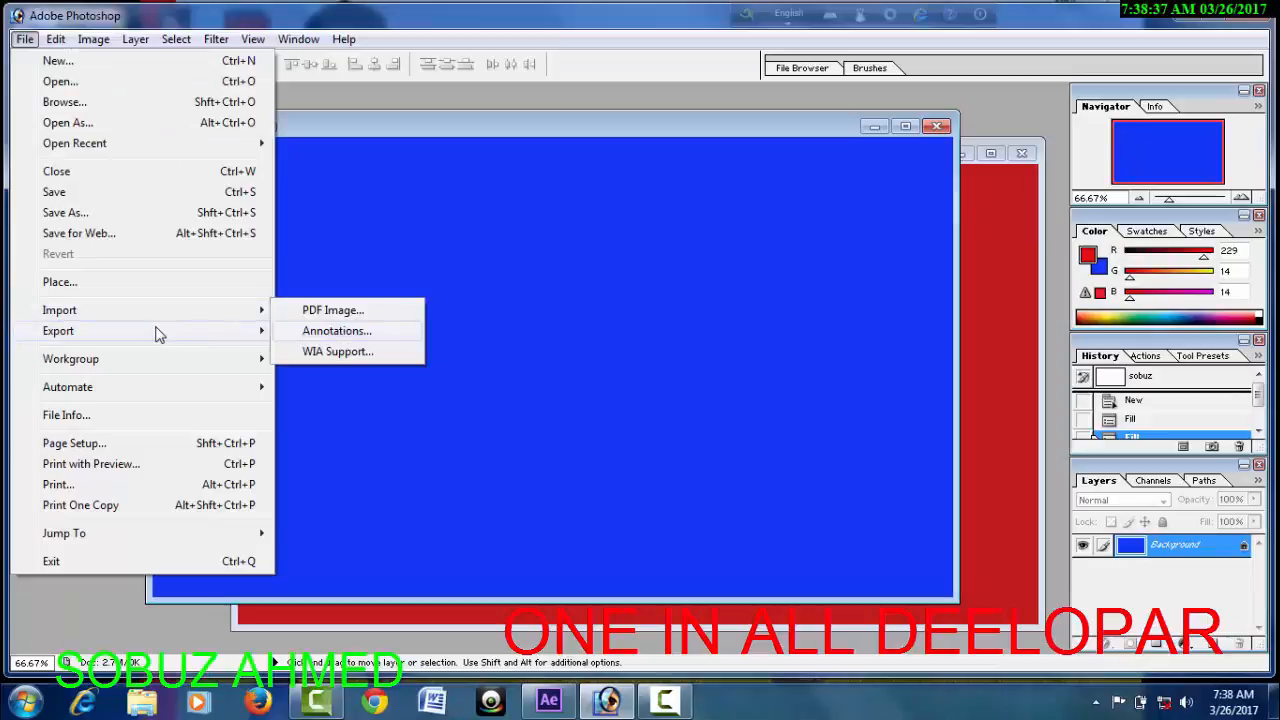
# Open the page setup for the blue document and review the available paper sizes and paper sources.
pyautogui.moveTo(157, 334)
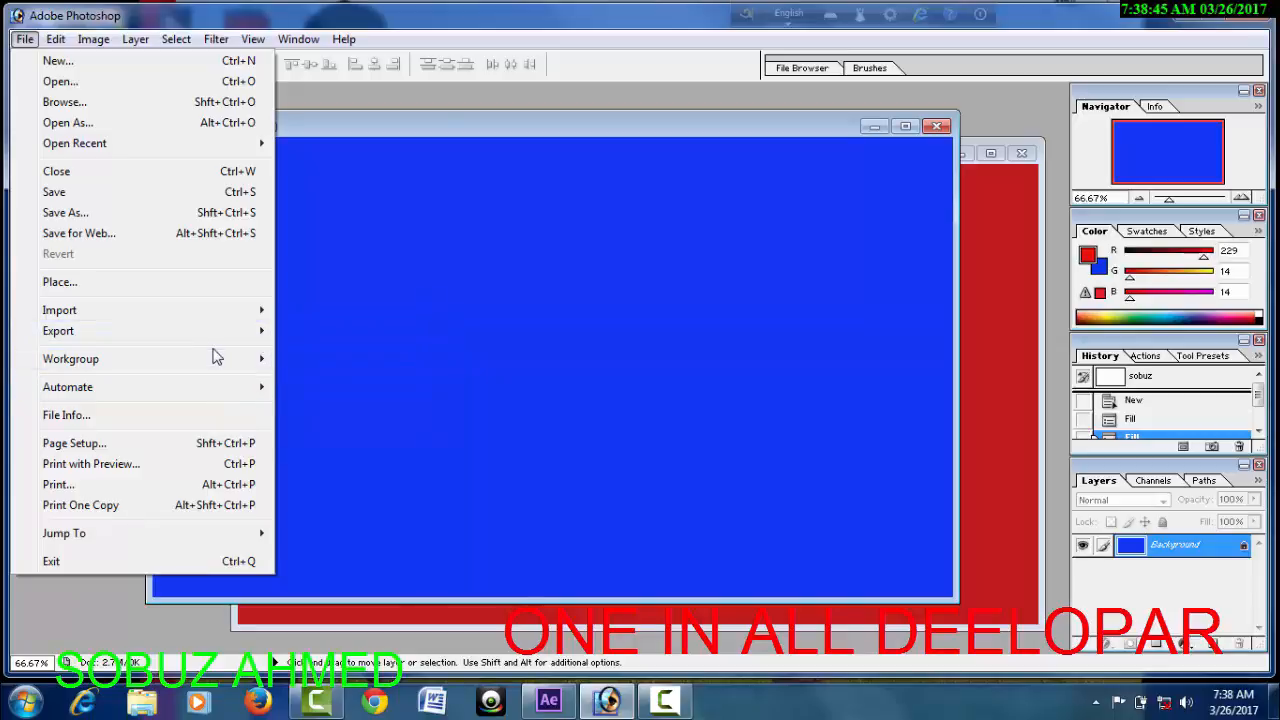
pyautogui.moveTo(215, 358)
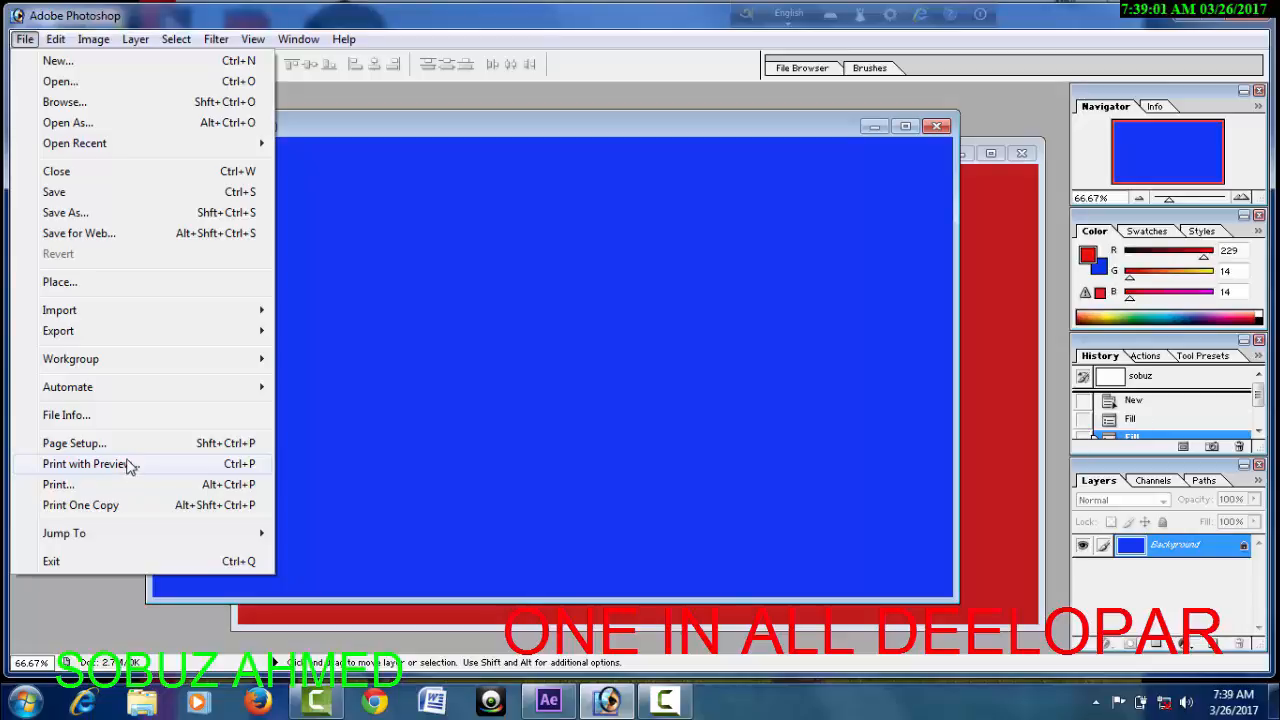
pyautogui.click(72, 443)
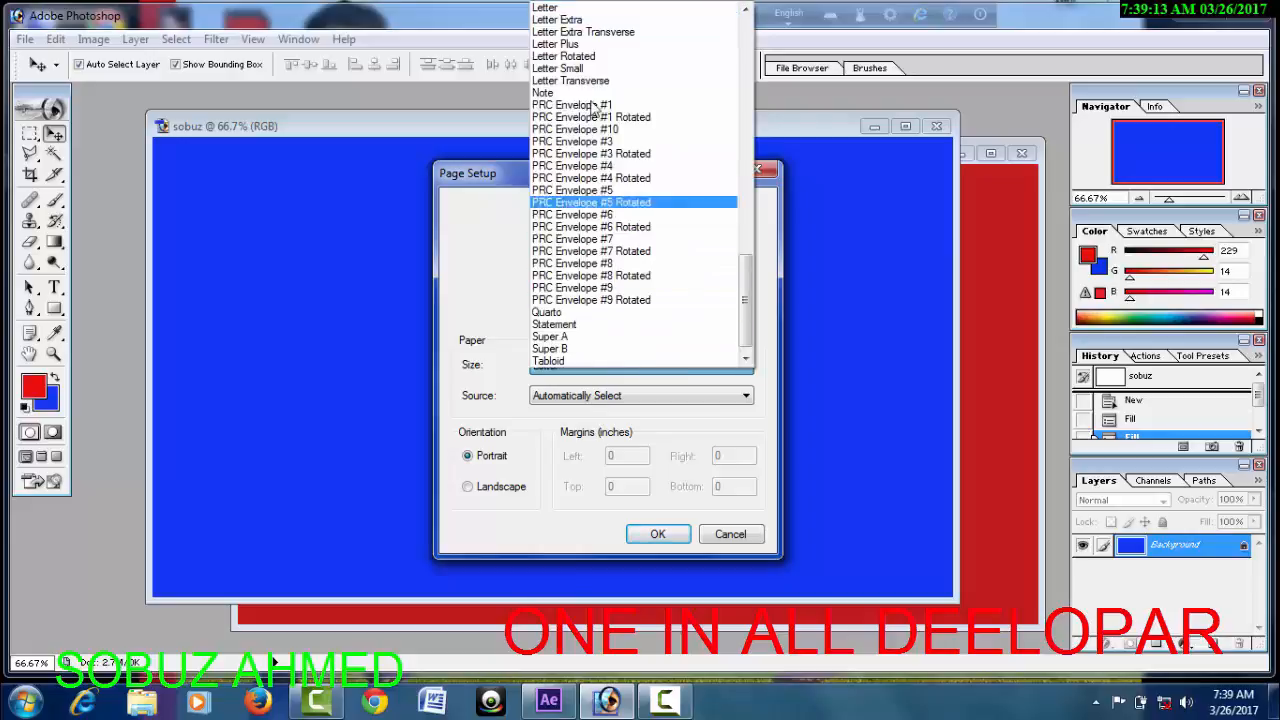
pyautogui.click(494, 246)
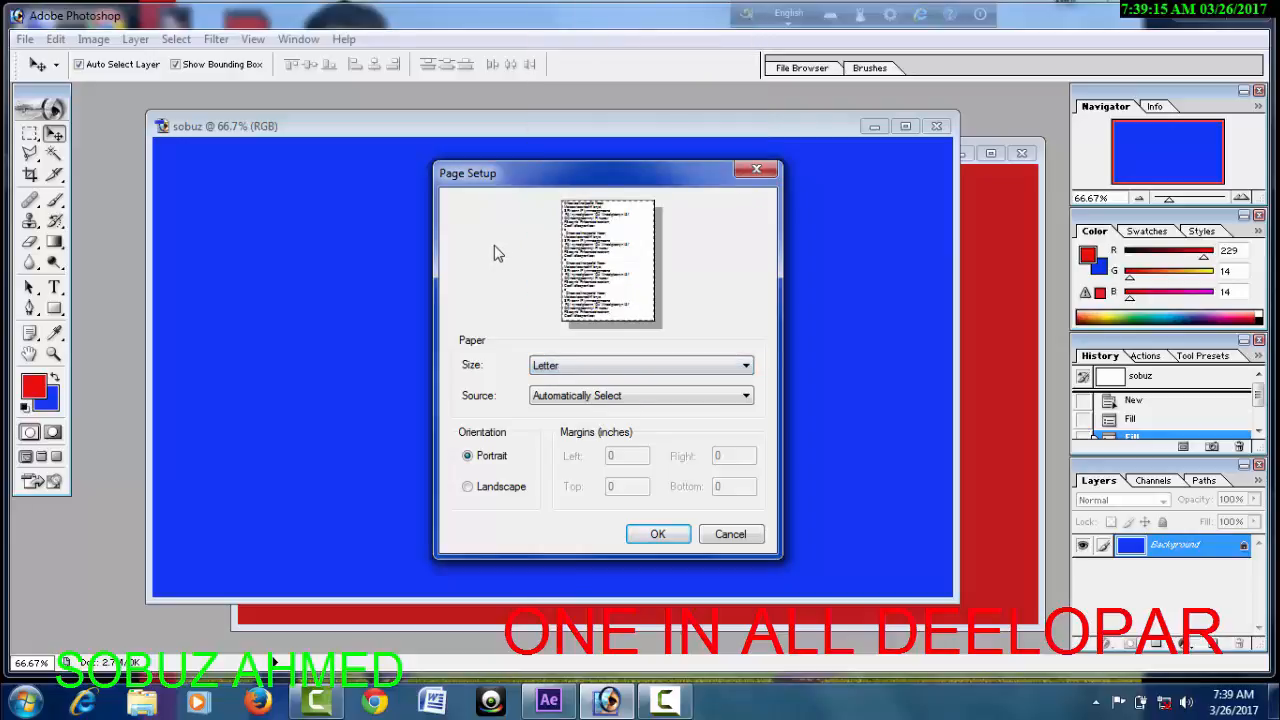
pyautogui.click(590, 396)
pyautogui.click(612, 412)
# Try the paper sizes Super B, Quarto, PRC Envelope #7 Rotated, PRC Envelope #4 Rotated and PRC Envelope #4 in the page setup.
pyautogui.click(600, 368)
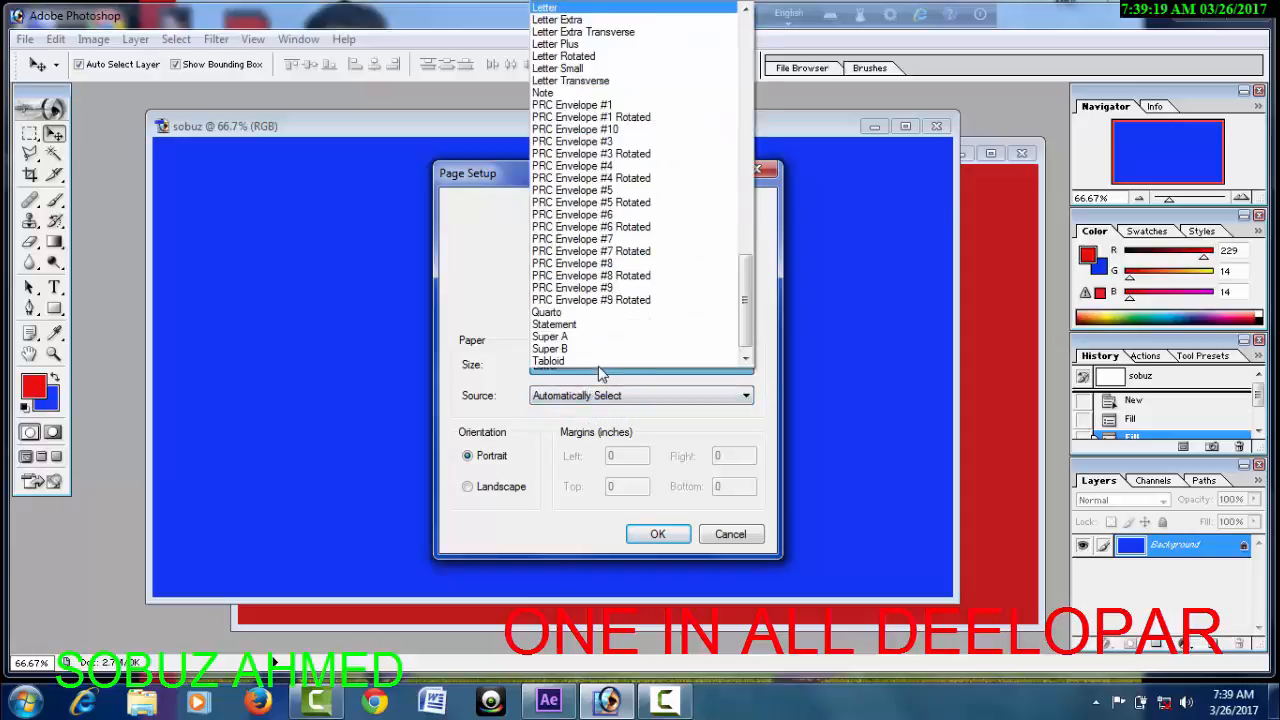
pyautogui.click(600, 348)
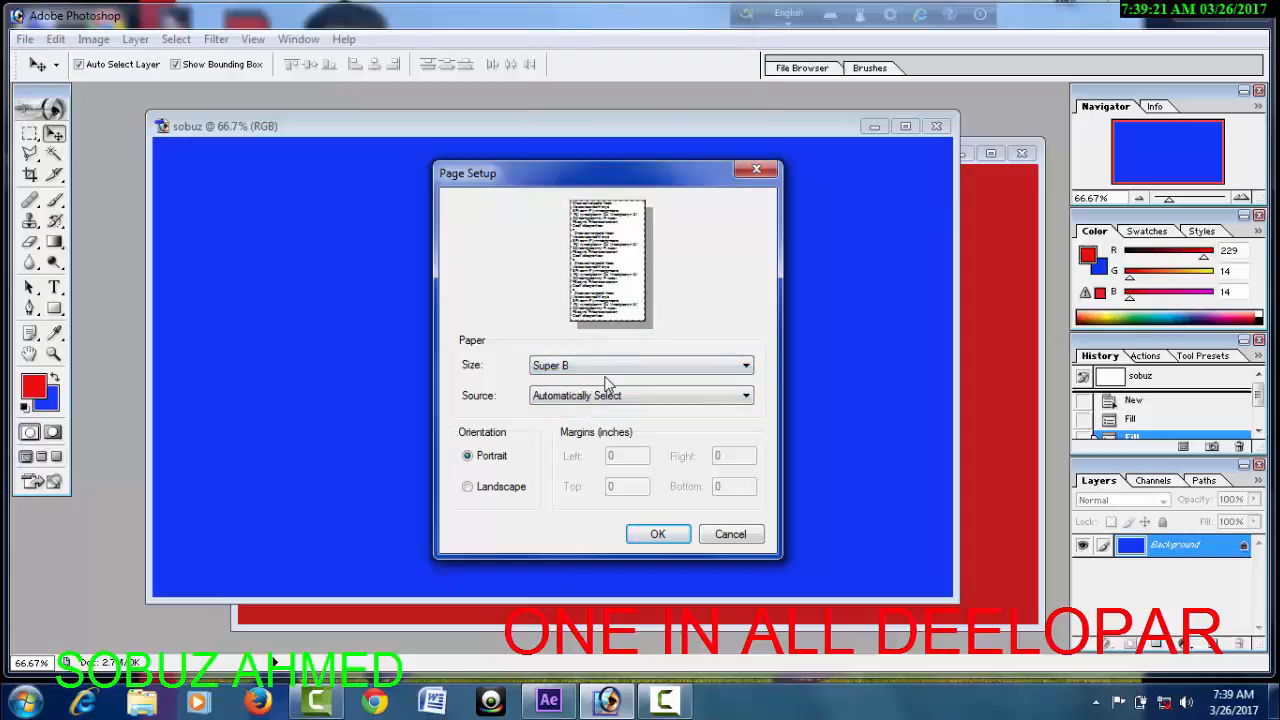
pyautogui.click(606, 365)
pyautogui.click(588, 302)
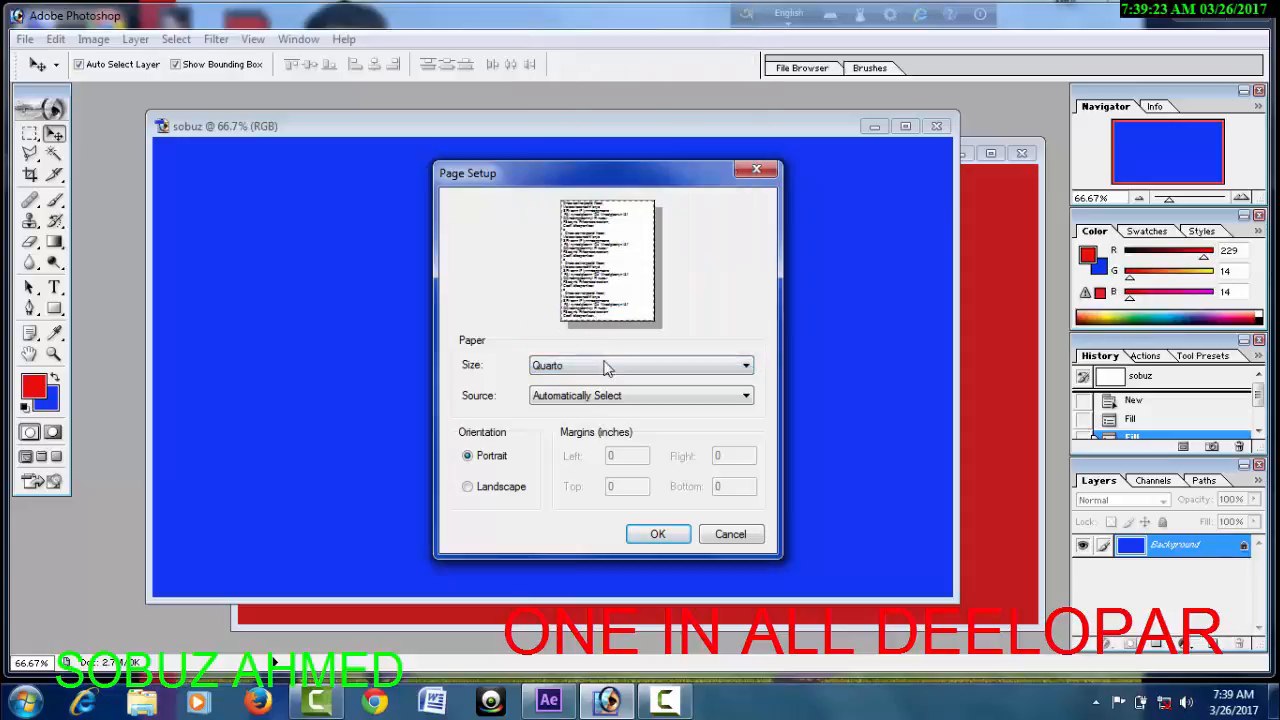
pyautogui.click(613, 368)
pyautogui.click(600, 290)
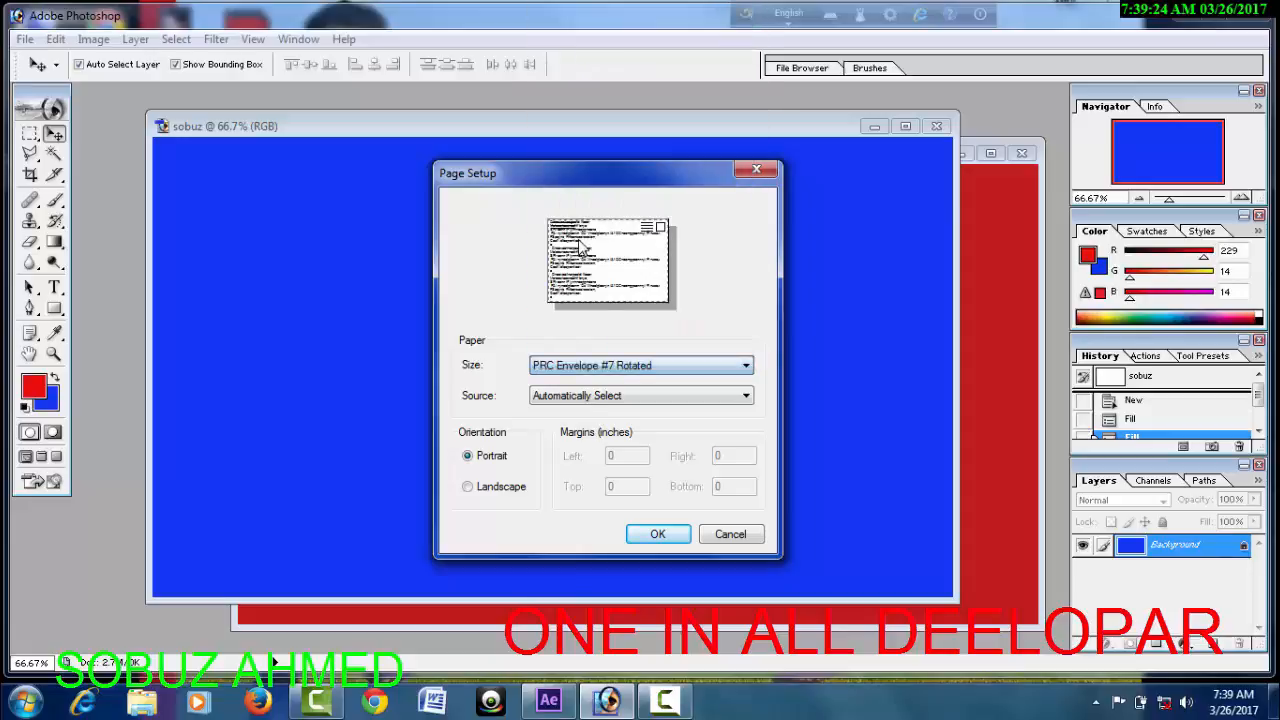
pyautogui.click(628, 368)
pyautogui.click(562, 169)
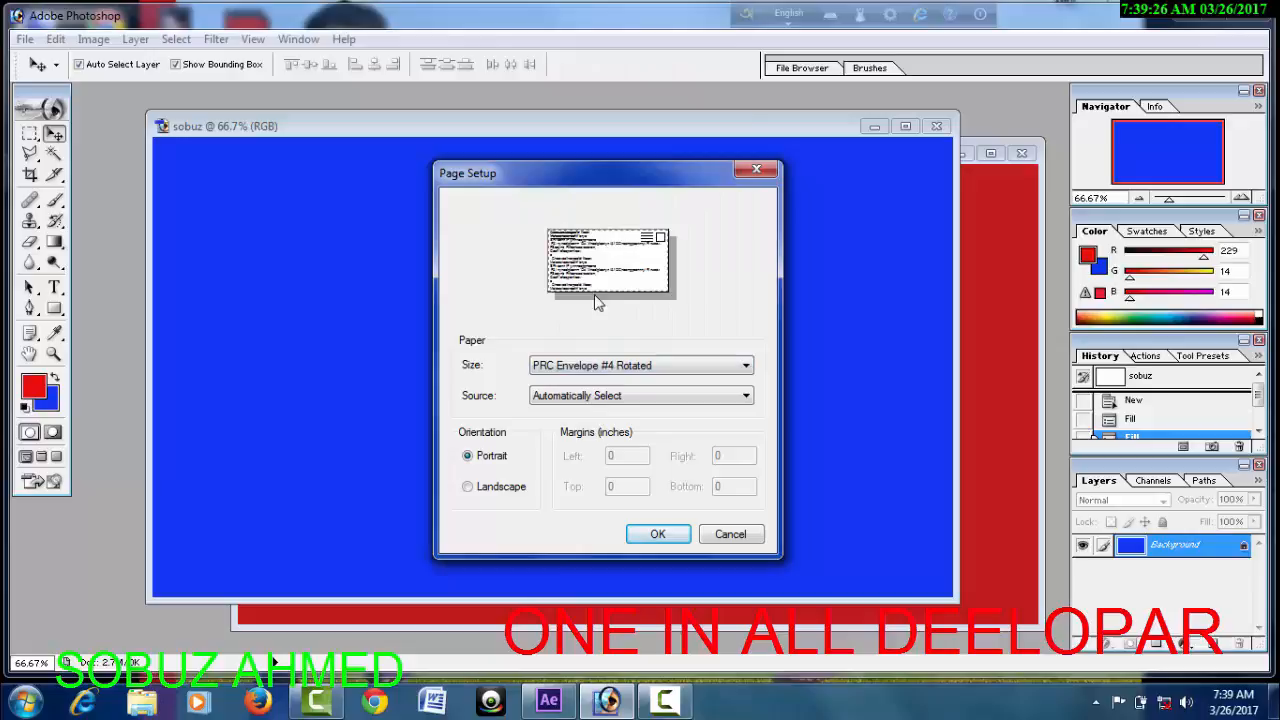
pyautogui.click(602, 364)
pyautogui.click(560, 165)
# Set the paper size to Letter Small and accept the page setup.
pyautogui.click(625, 366)
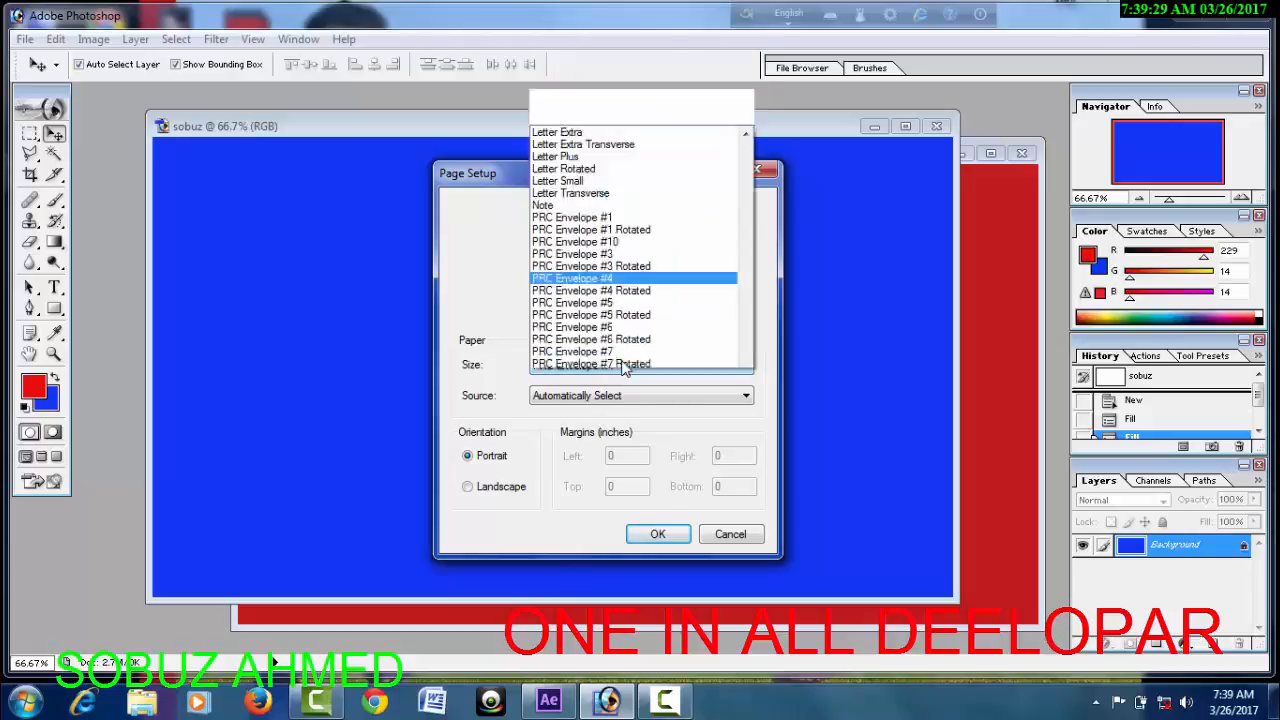
pyautogui.click(570, 57)
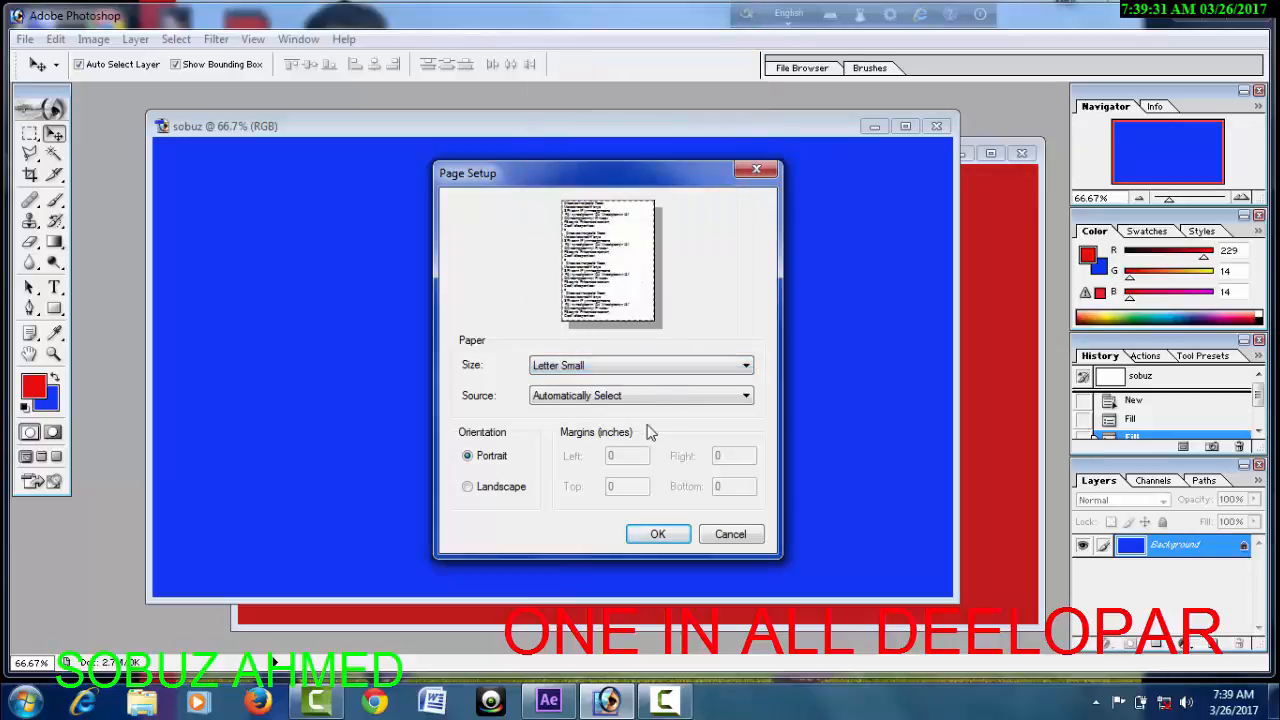
pyautogui.click(657, 533)
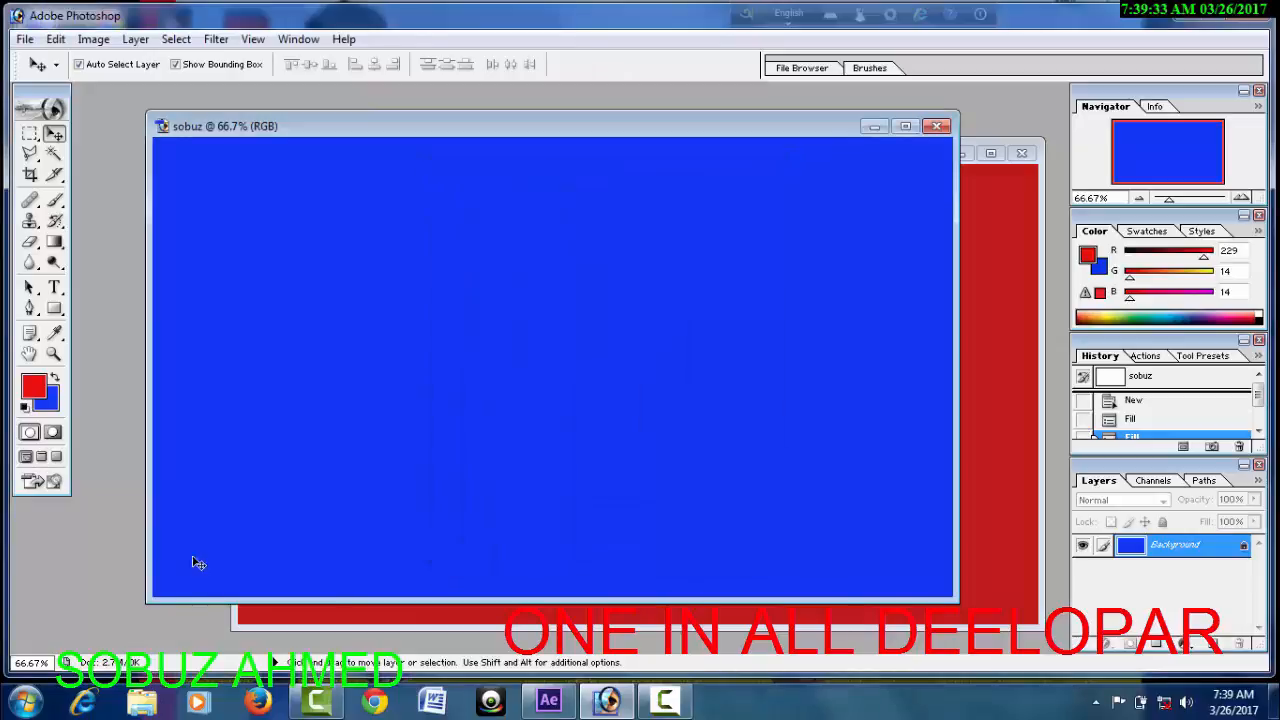
# Look at the blue document's print preview and close it without printing.
pyautogui.click(24, 40)
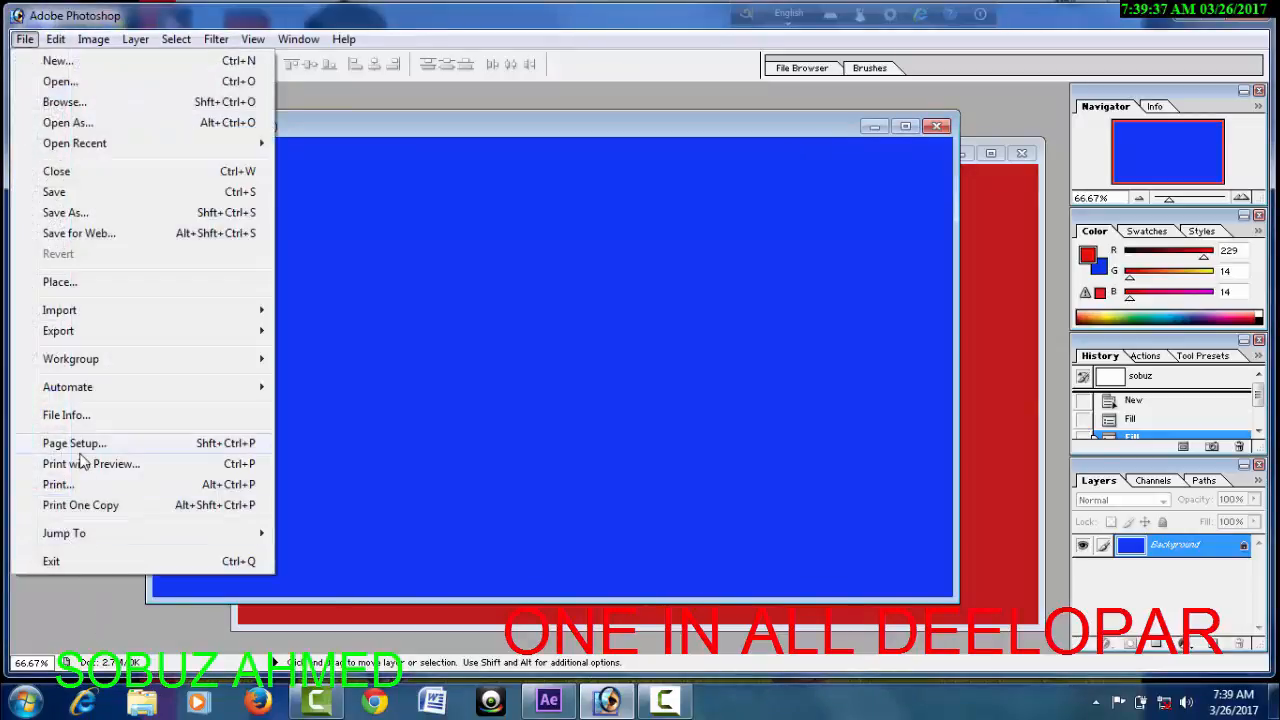
pyautogui.click(116, 459)
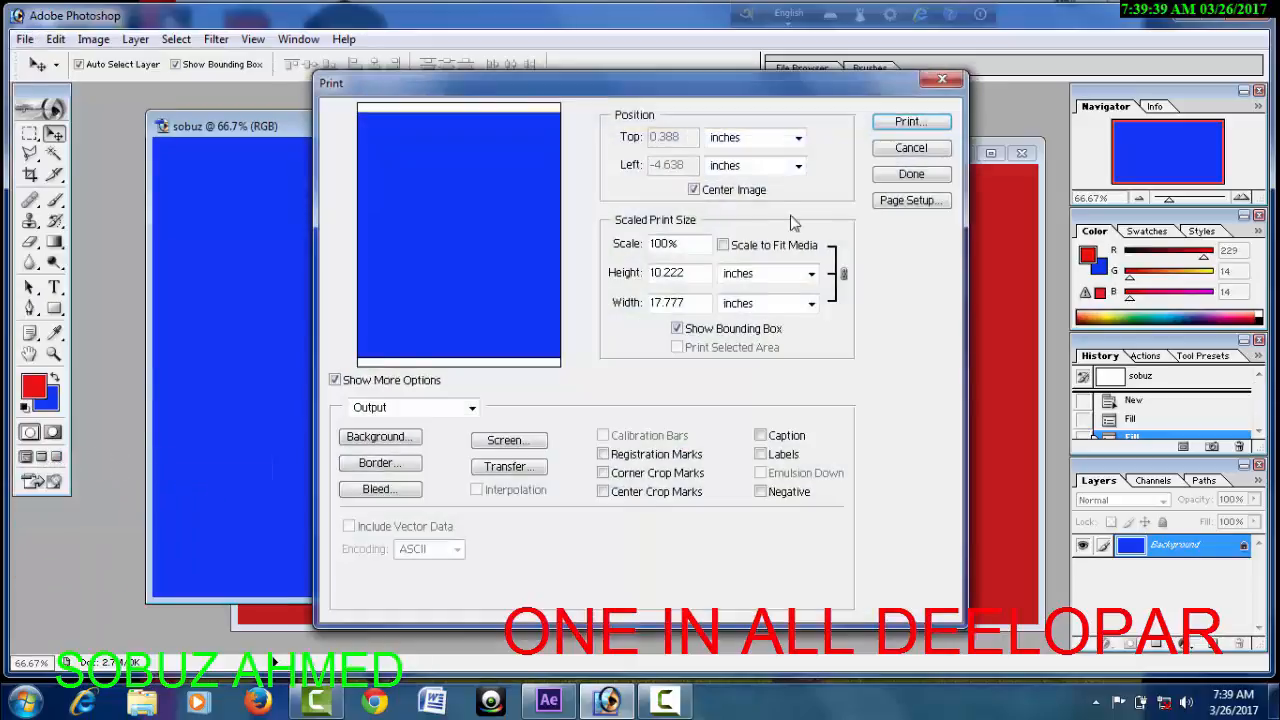
pyautogui.click(942, 79)
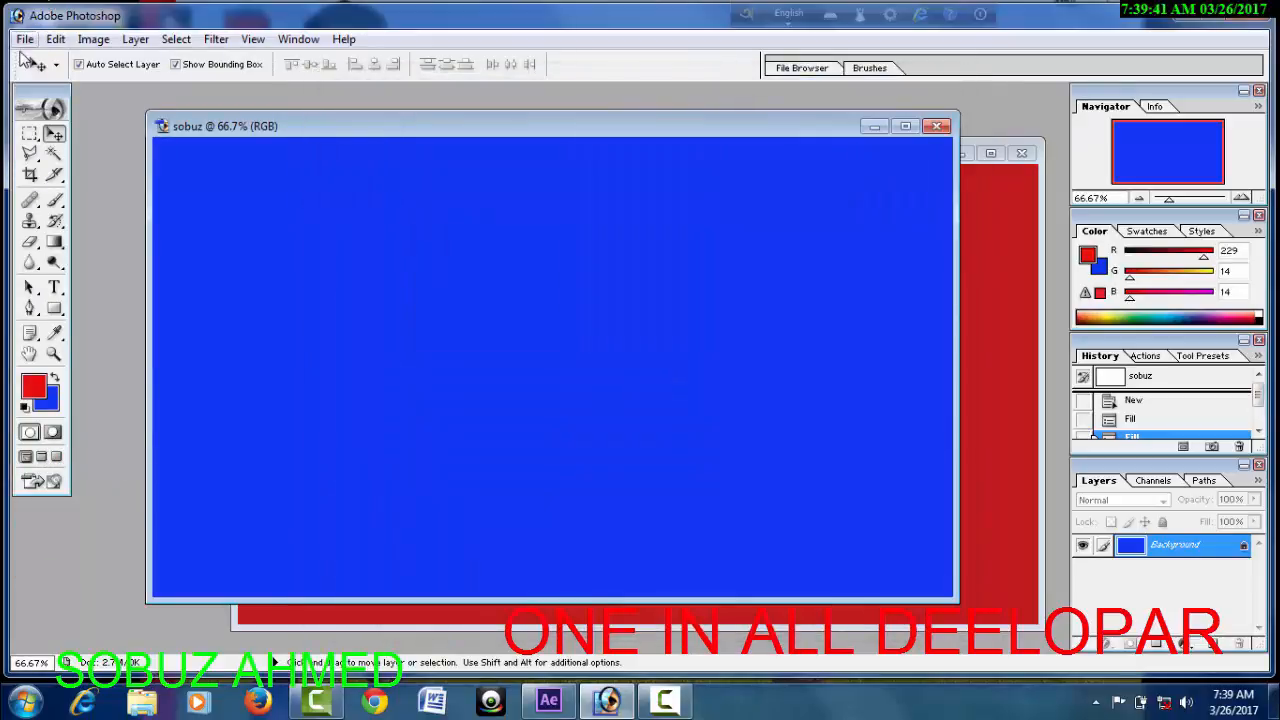
# Try the Landscape orientation in the page setup, switch back to Portrait and accept.
pyautogui.click(25, 40)
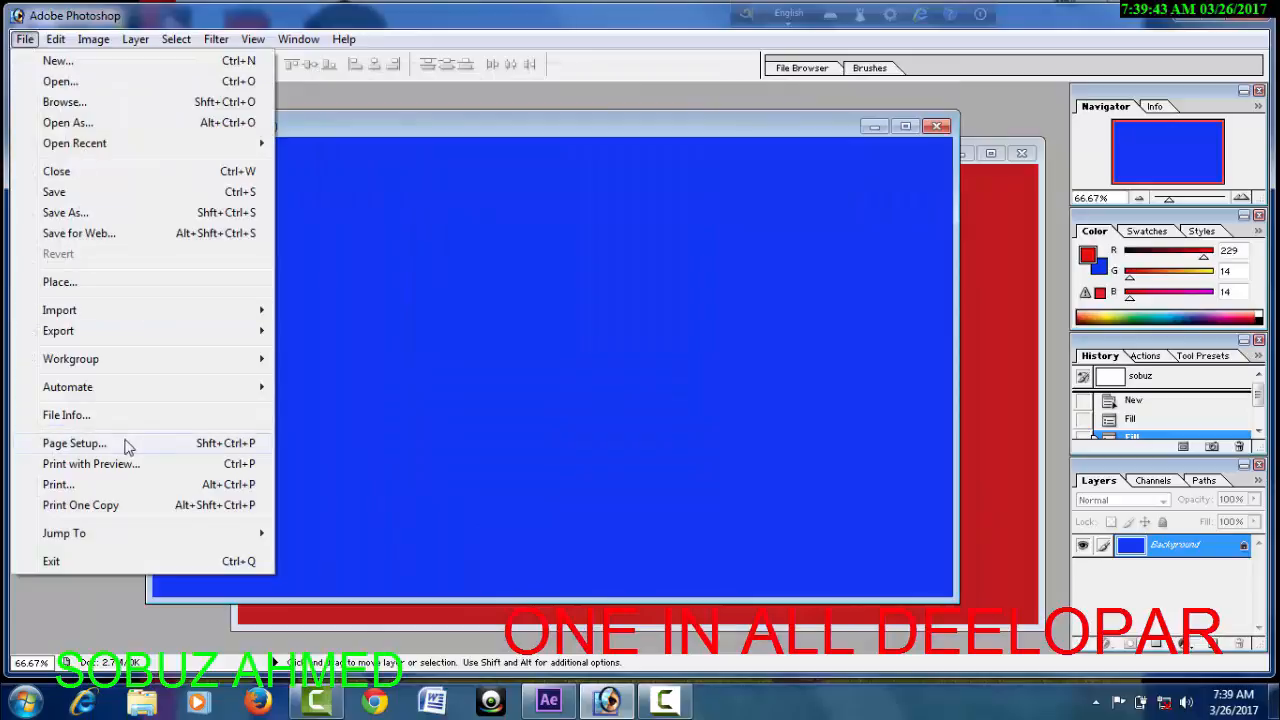
pyautogui.click(75, 443)
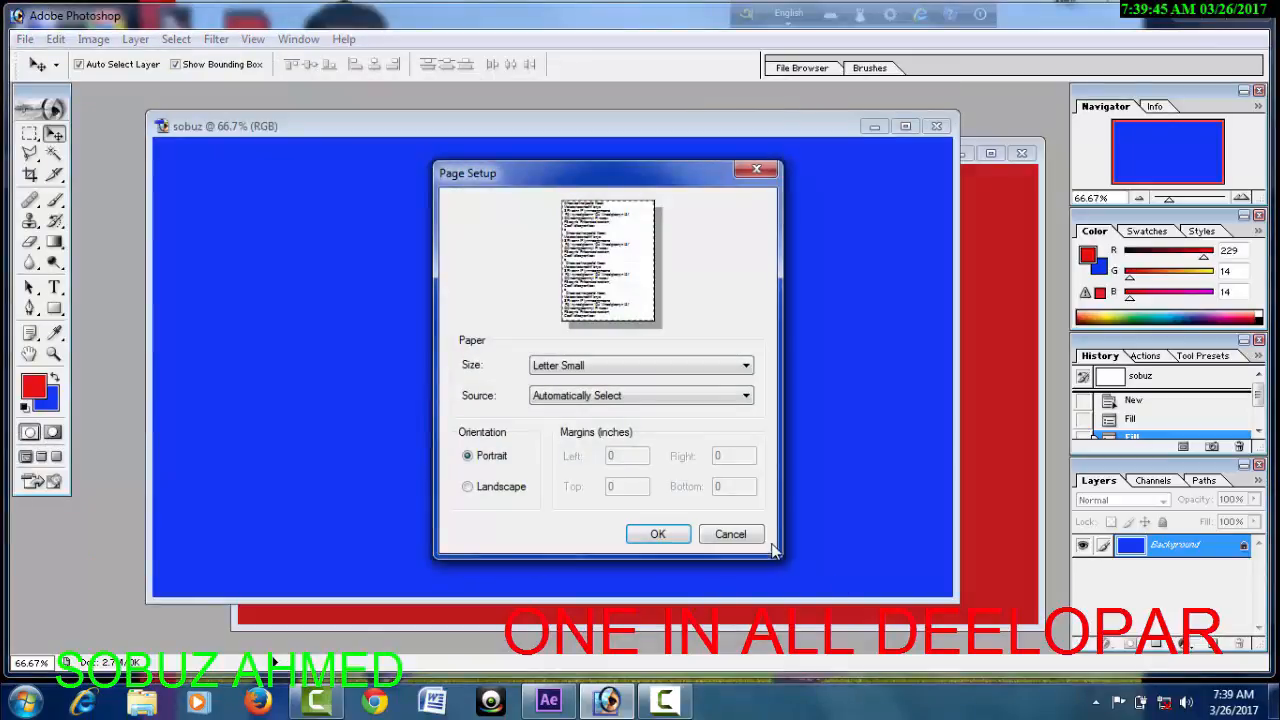
pyautogui.click(485, 497)
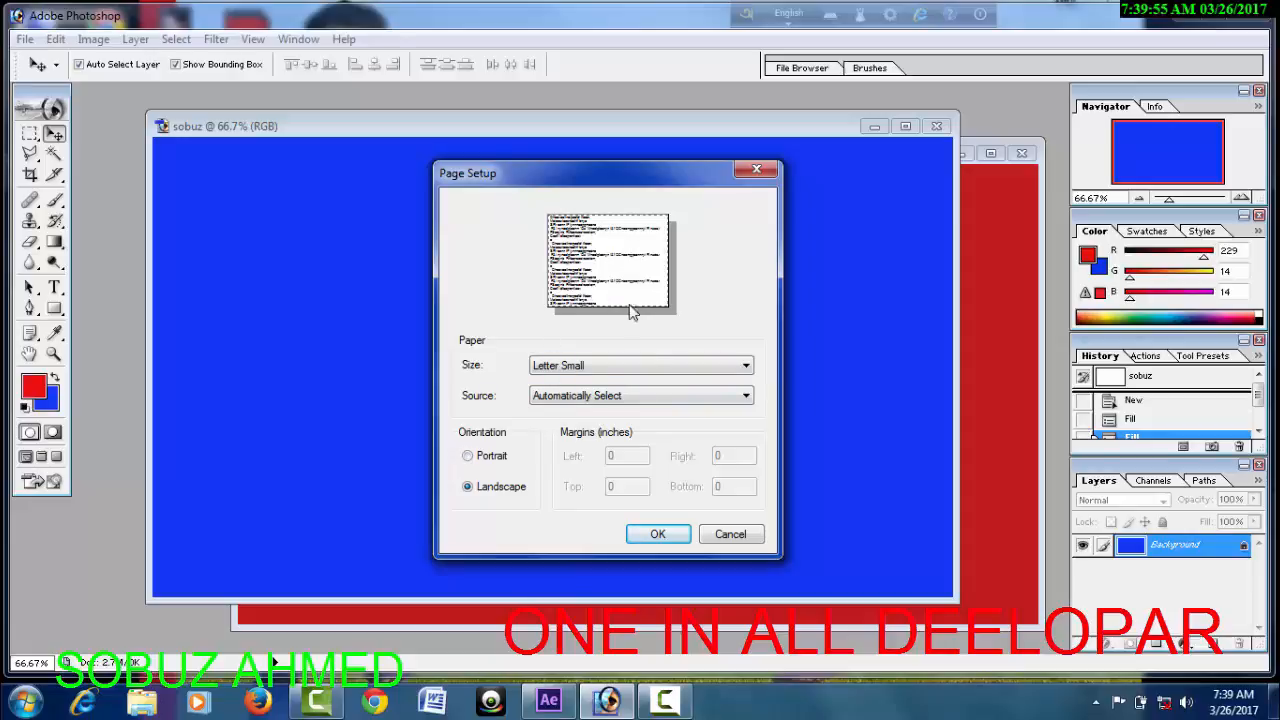
pyautogui.click(468, 457)
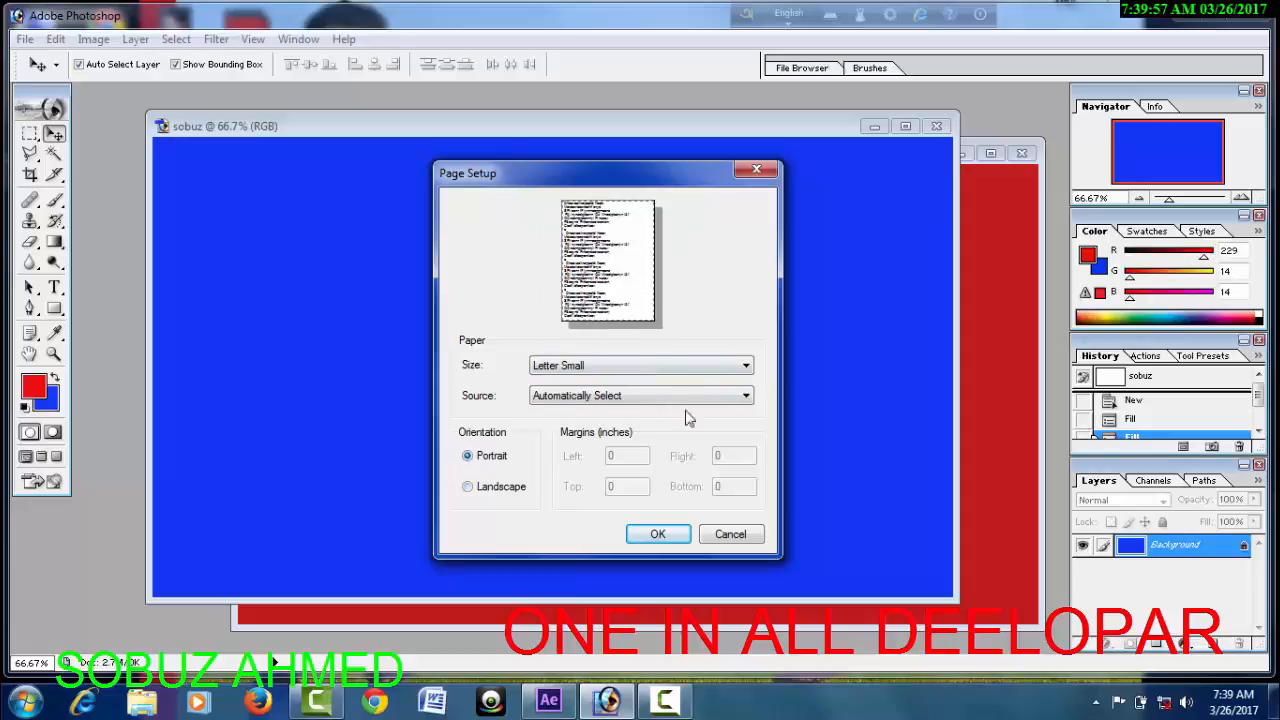
pyautogui.click(659, 536)
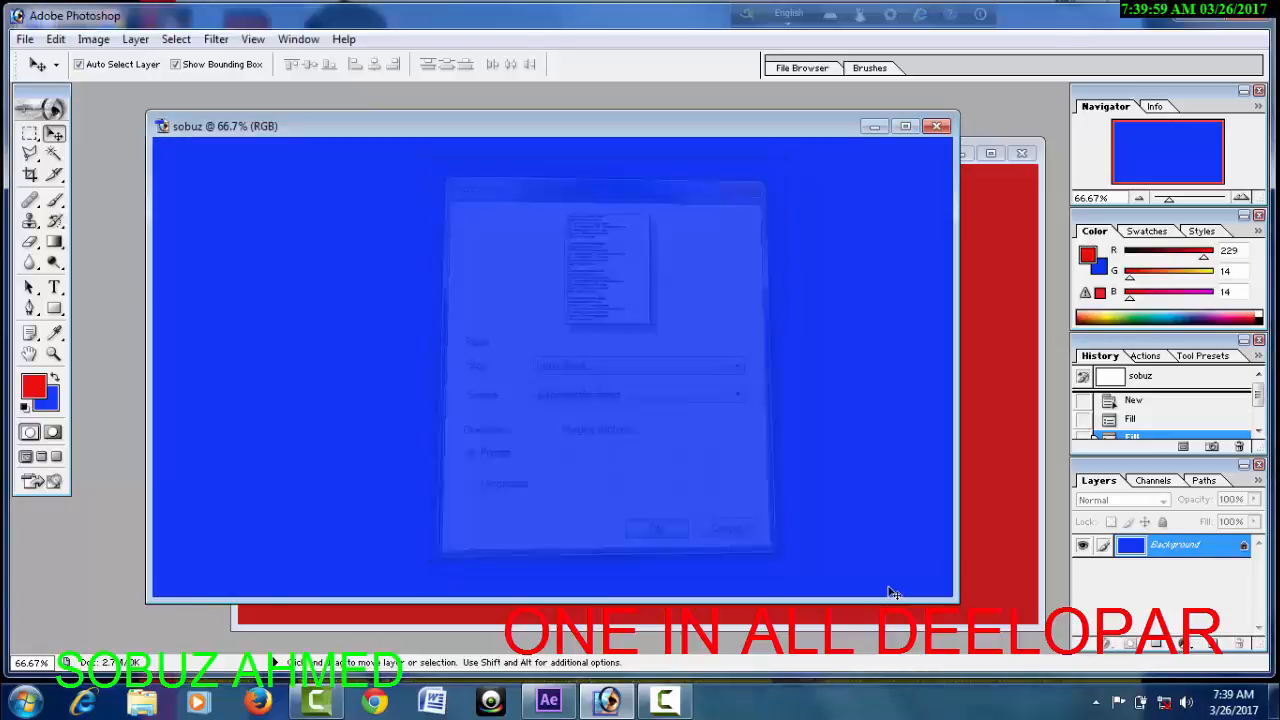
# Open the print preview, shift its window slightly up and to the left, and keep the Output option set selected.
pyautogui.click(24, 40)
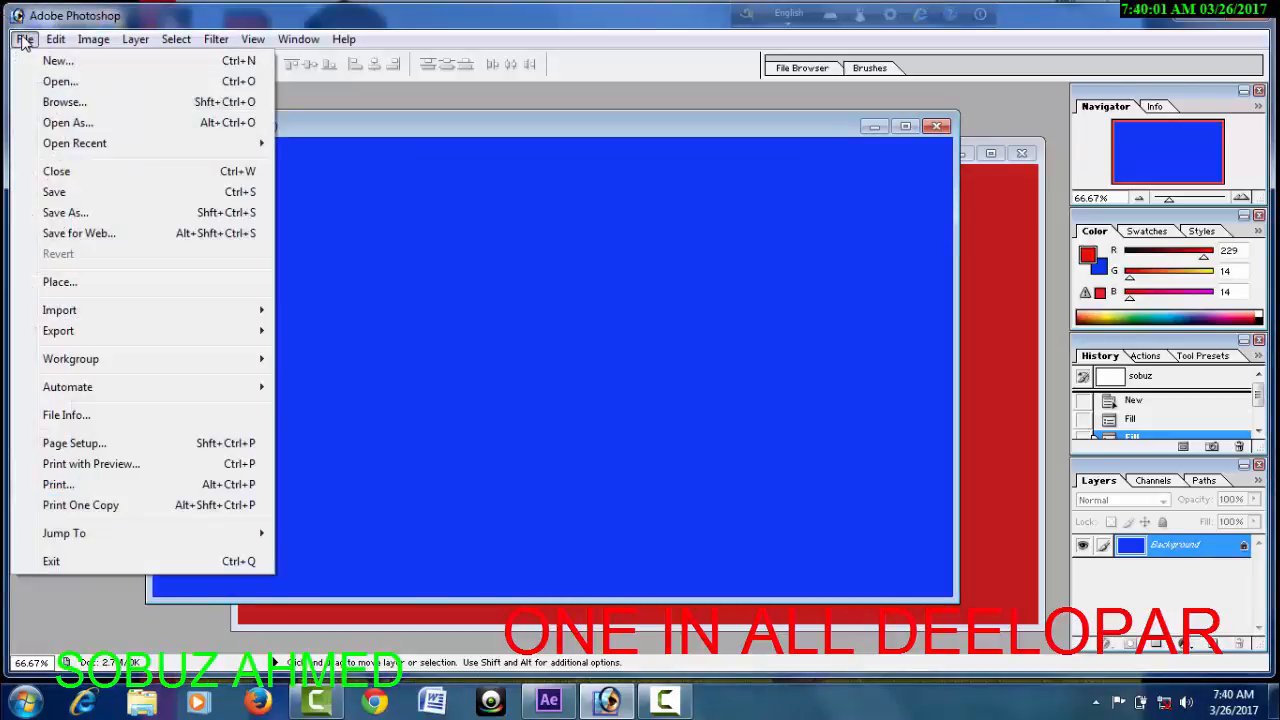
pyautogui.click(180, 466)
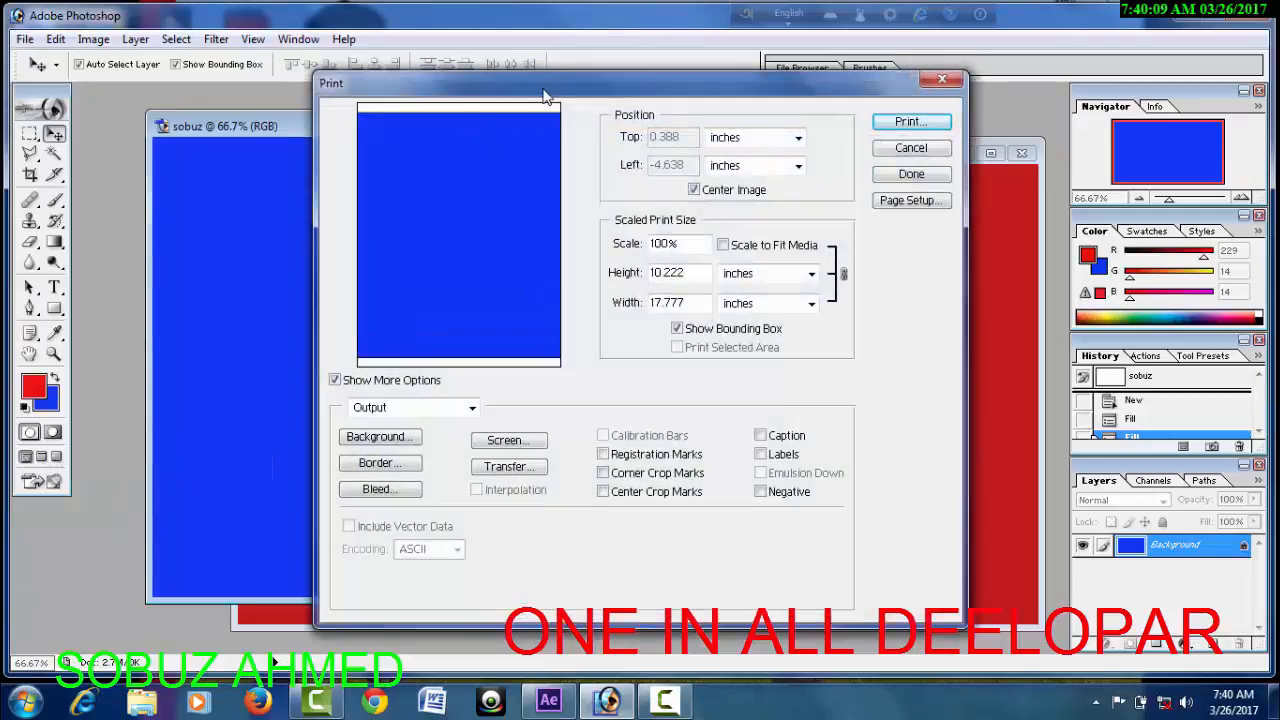
pyautogui.moveTo(549, 78); pyautogui.dragTo(461, 64)
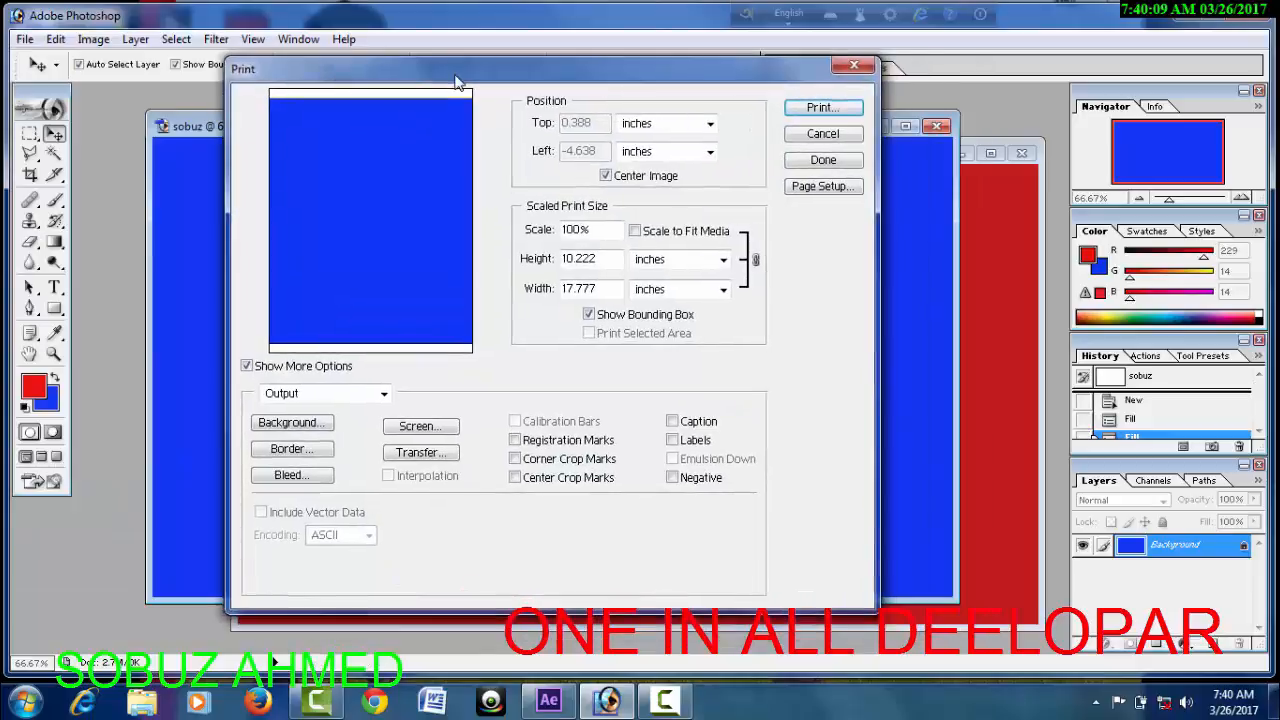
pyautogui.click(337, 393)
pyautogui.click(337, 393)
pyautogui.click(337, 393)
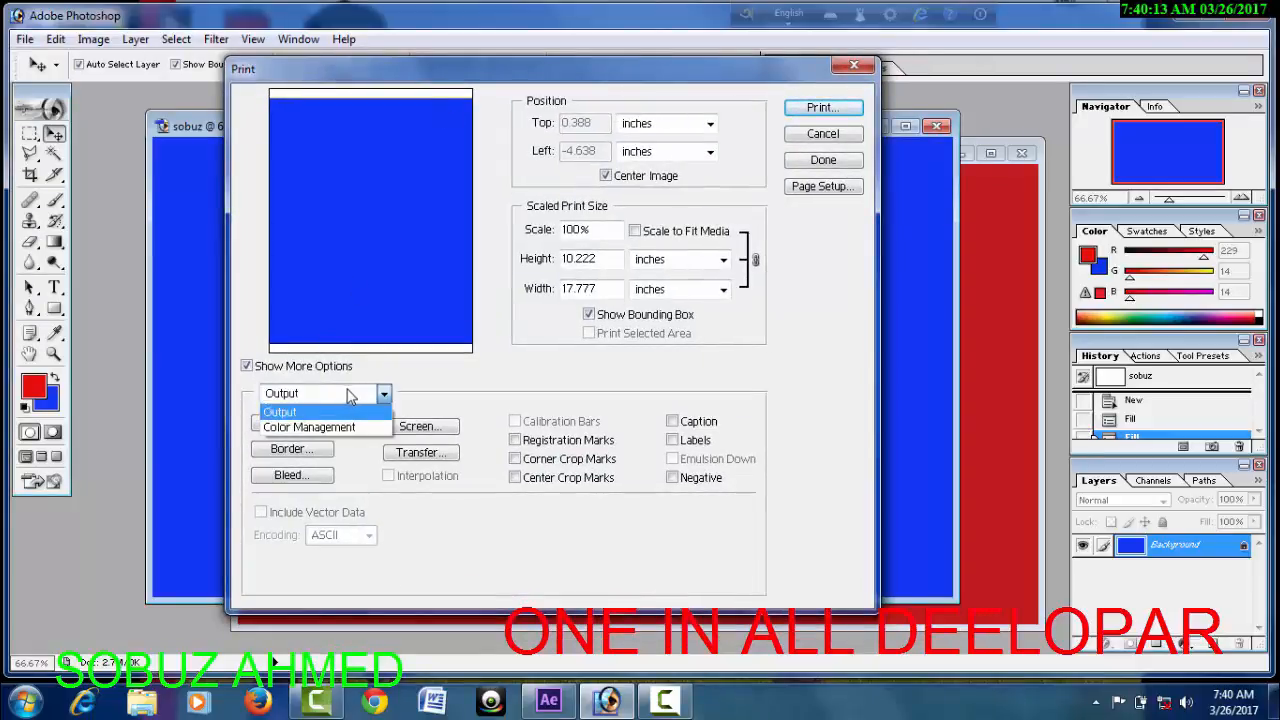
pyautogui.click(352, 398)
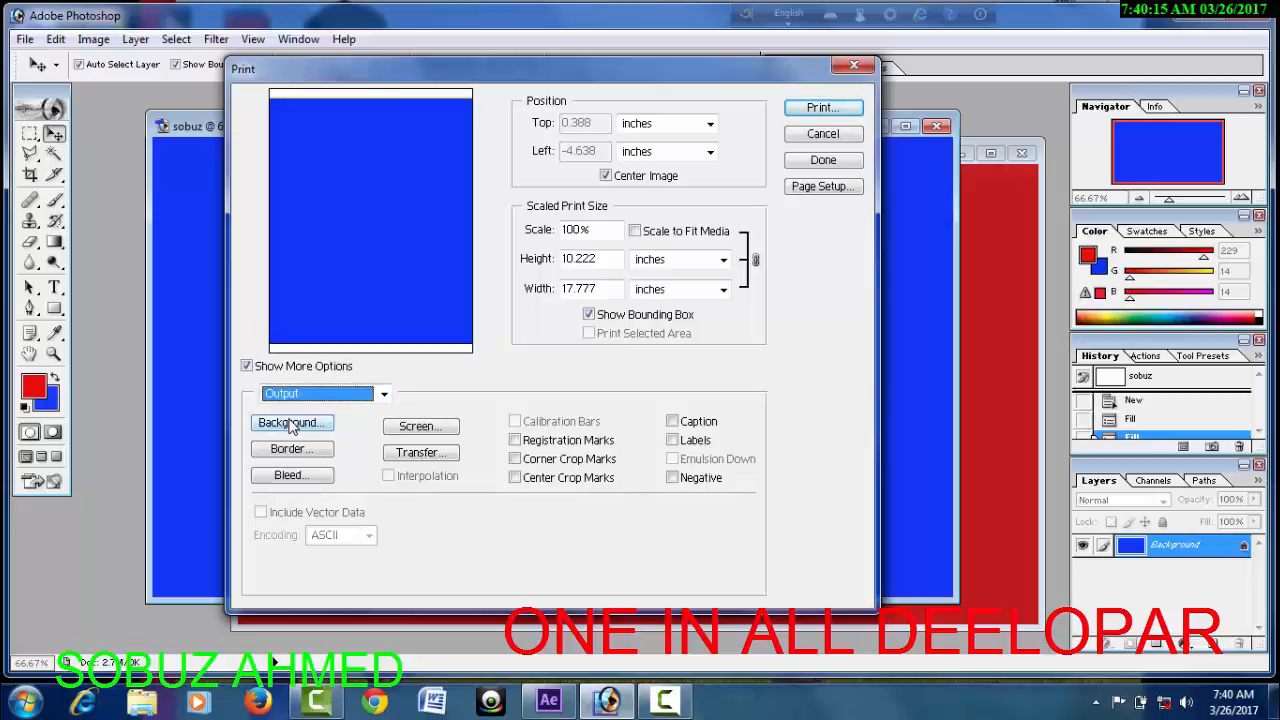
# Set the print background colour to red F21111.
pyautogui.click(291, 423)
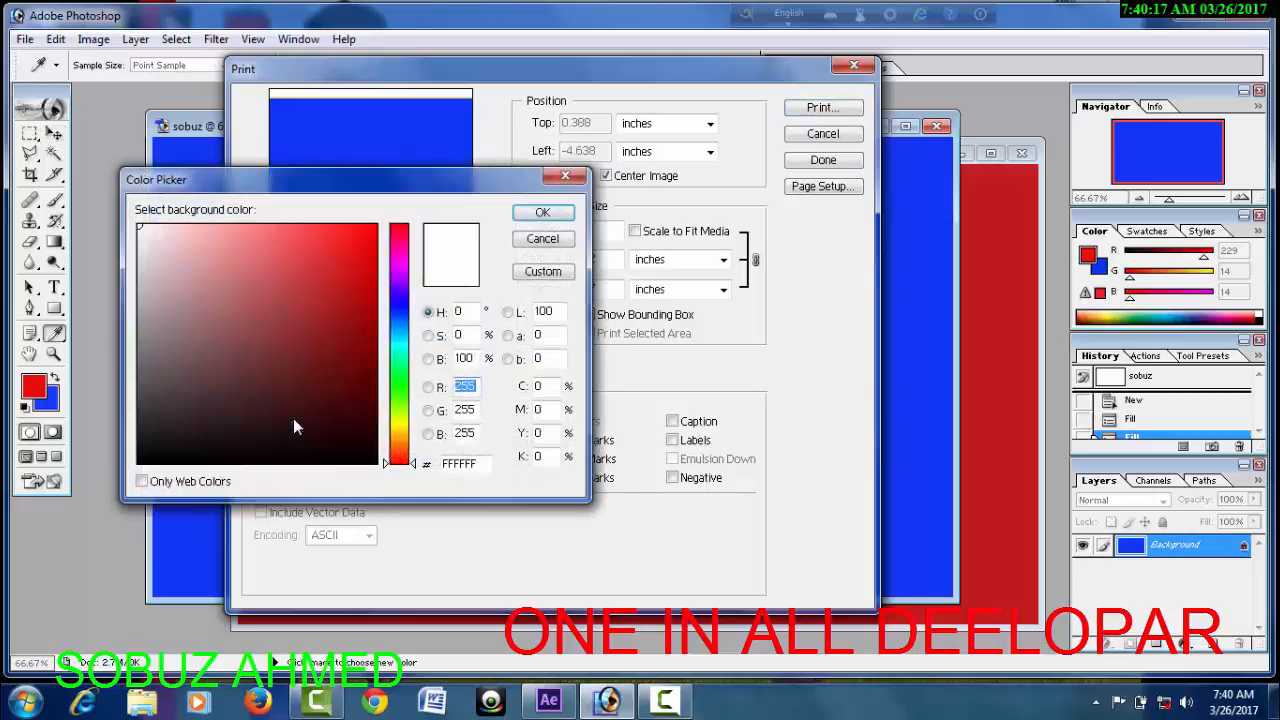
pyautogui.click(358, 246)
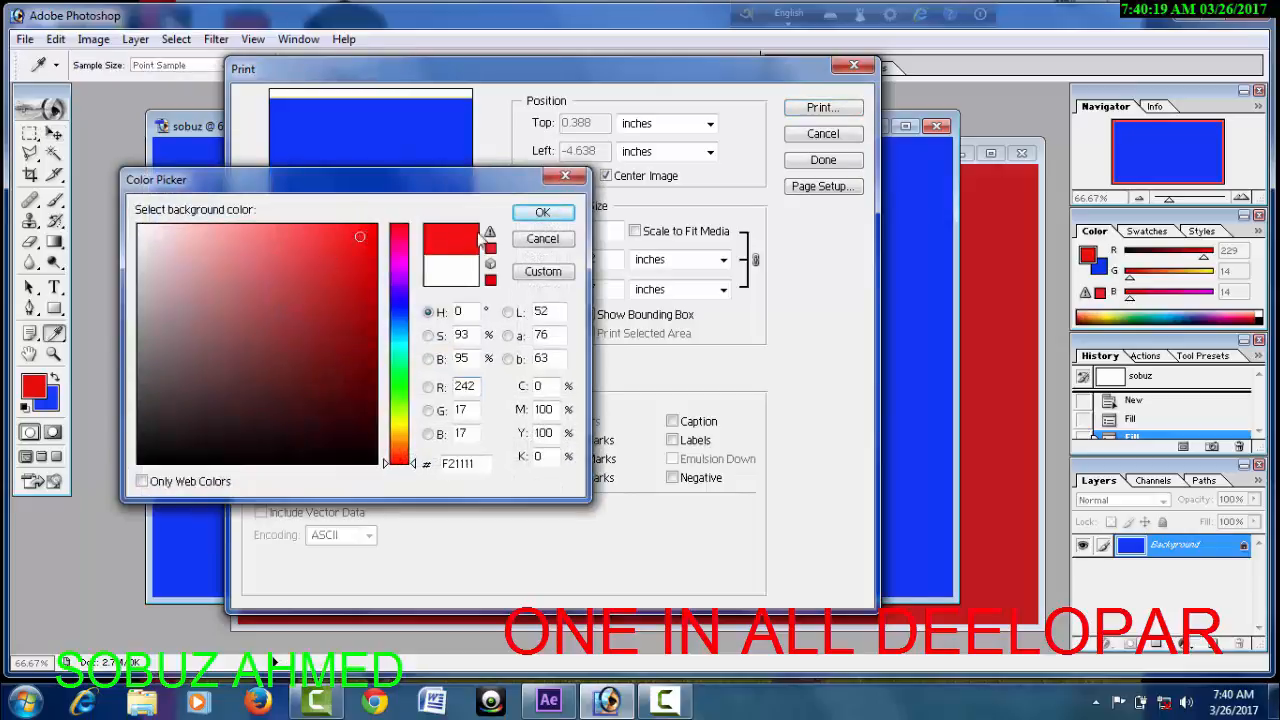
pyautogui.click(524, 214)
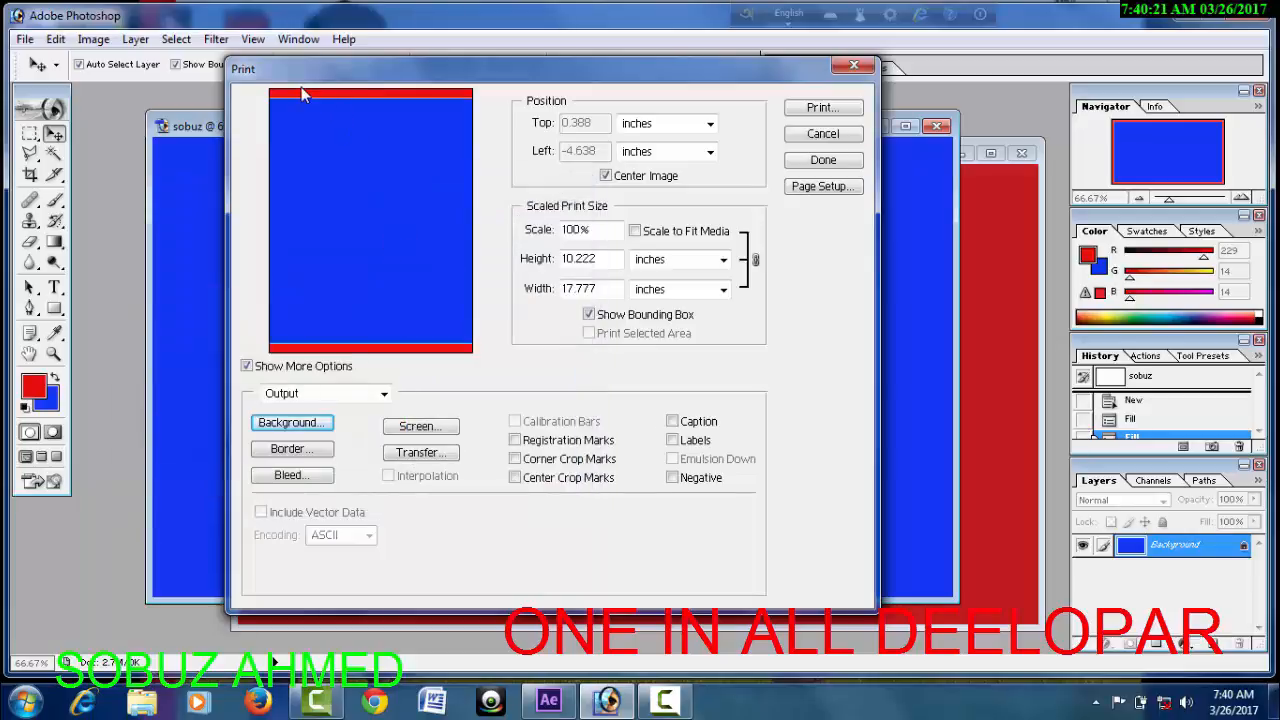
# Add a print border with a width of 5 points.
pyautogui.click(292, 449)
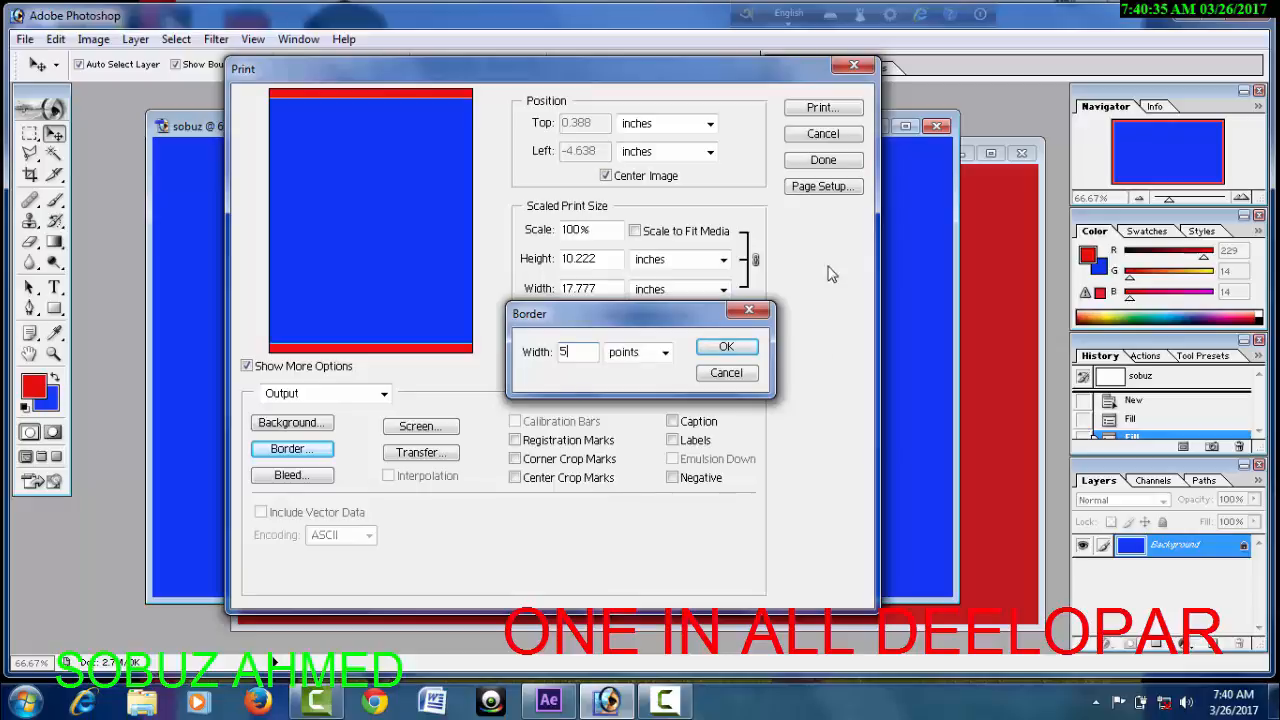
pyautogui.click(630, 352)
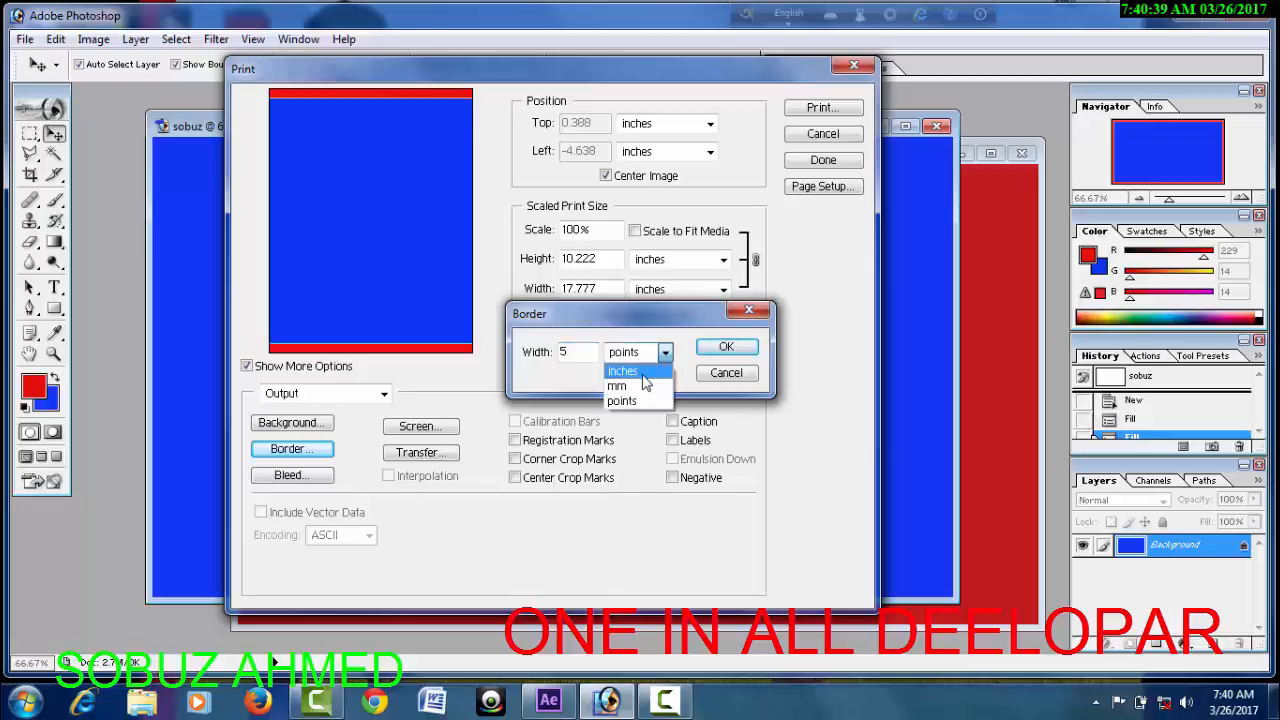
pyautogui.click(645, 400)
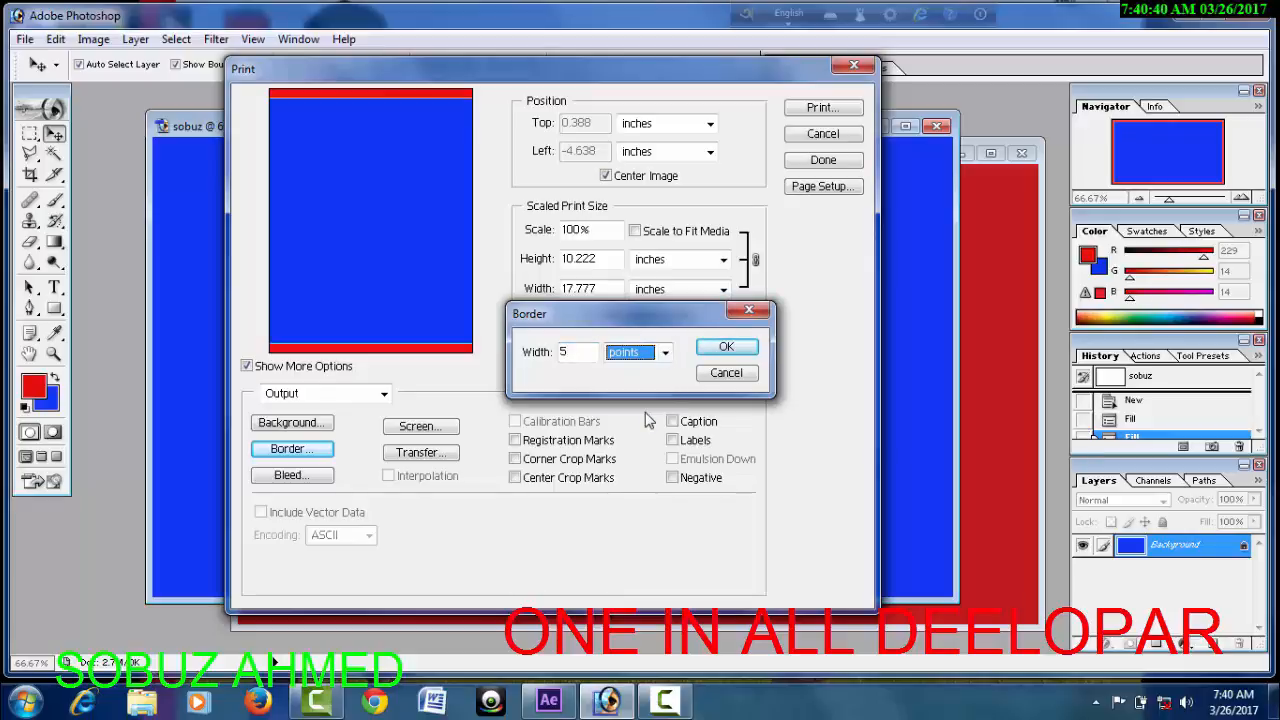
pyautogui.click(724, 347)
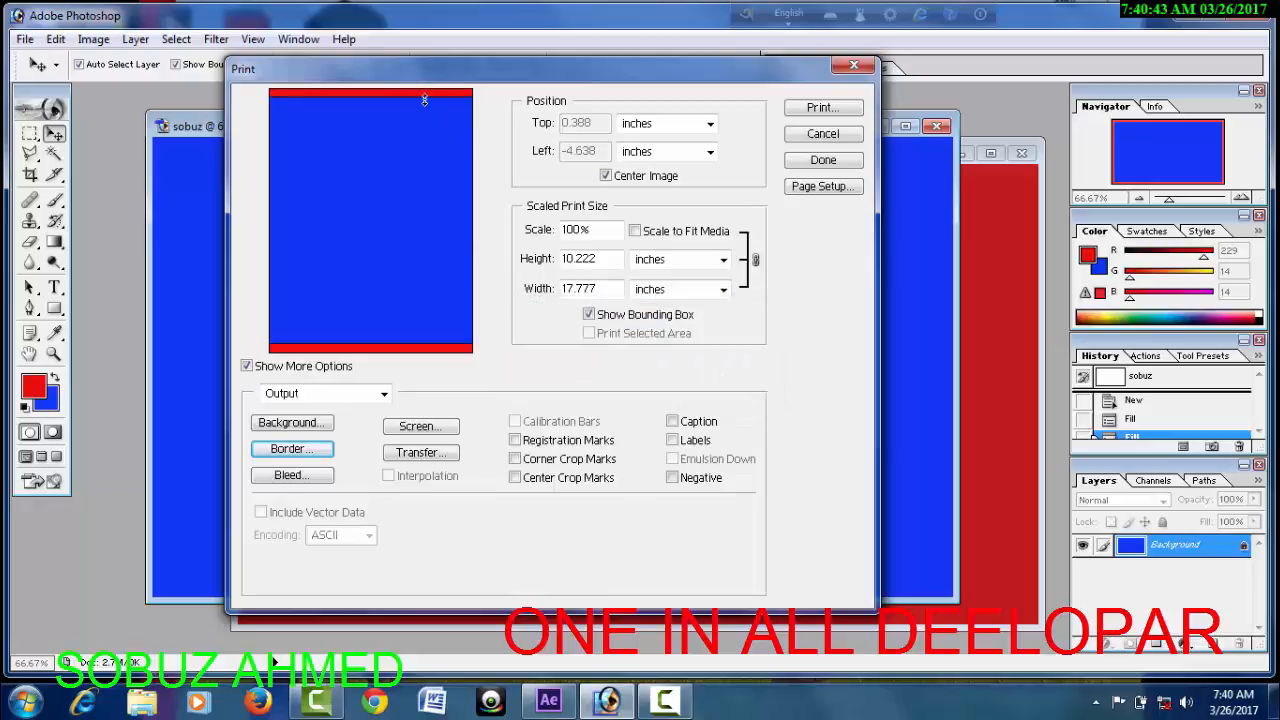
# Scale the image in the print preview to about 99.9% and accept the printer's default halftone screens.
pyautogui.moveTo(424, 100); pyautogui.dragTo(468, 96)
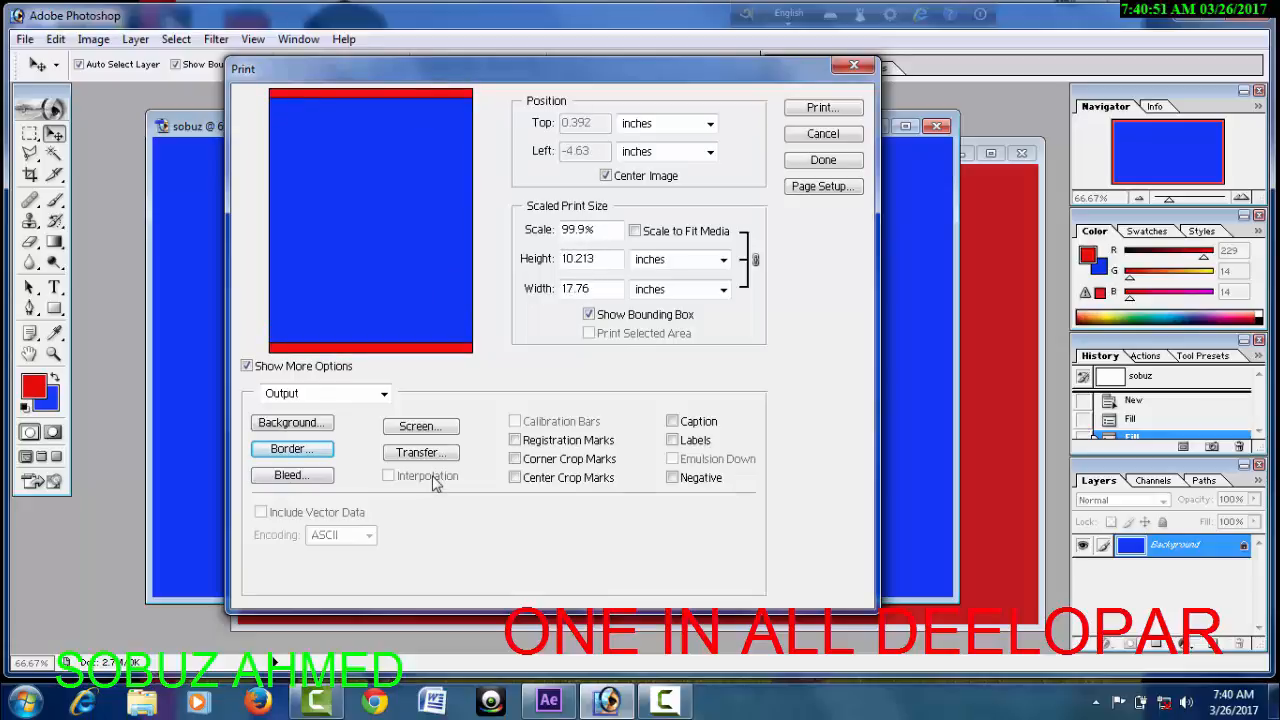
pyautogui.click(420, 426)
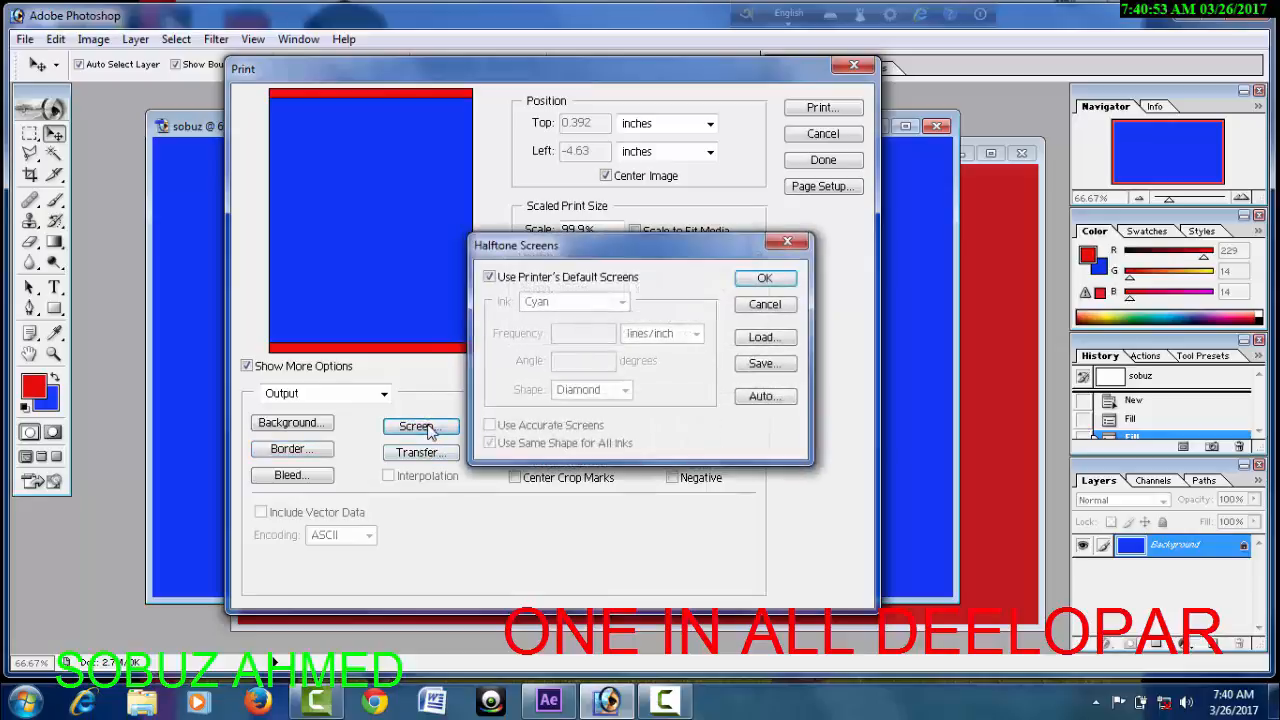
pyautogui.click(769, 283)
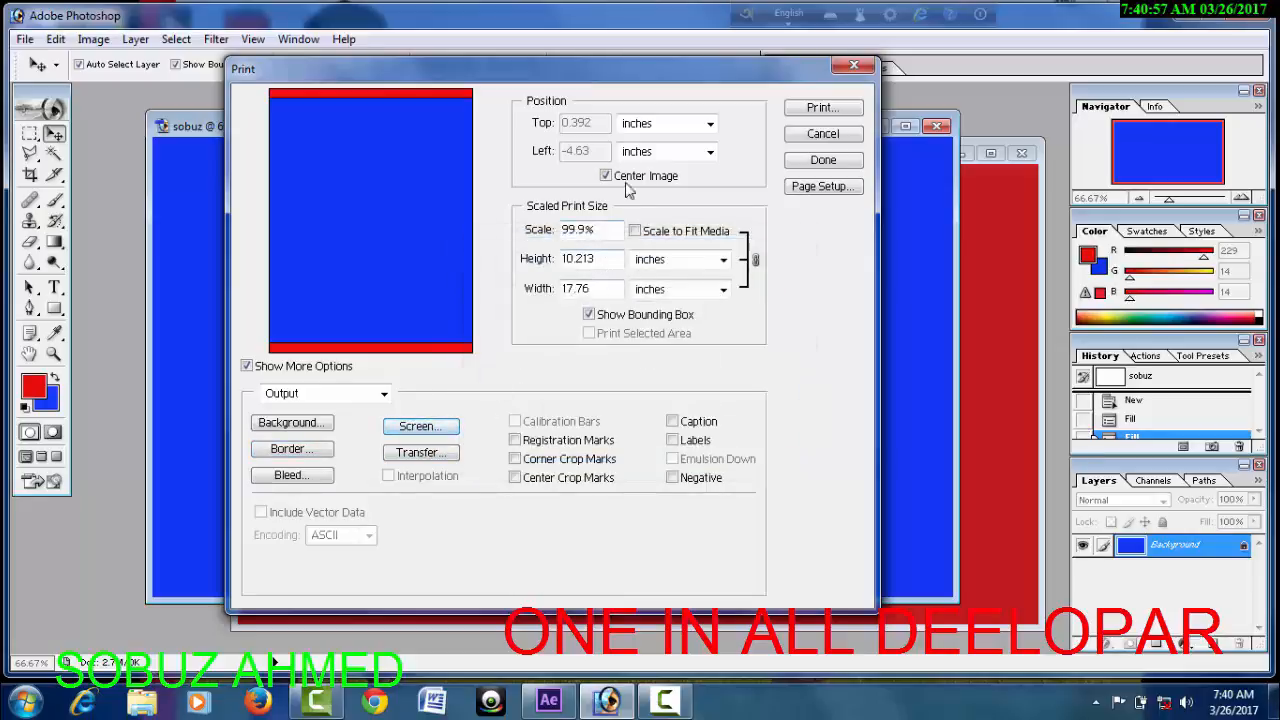
# Switch the units of both the top and left print position to picas and close the print preview without printing.
pyautogui.click(660, 126)
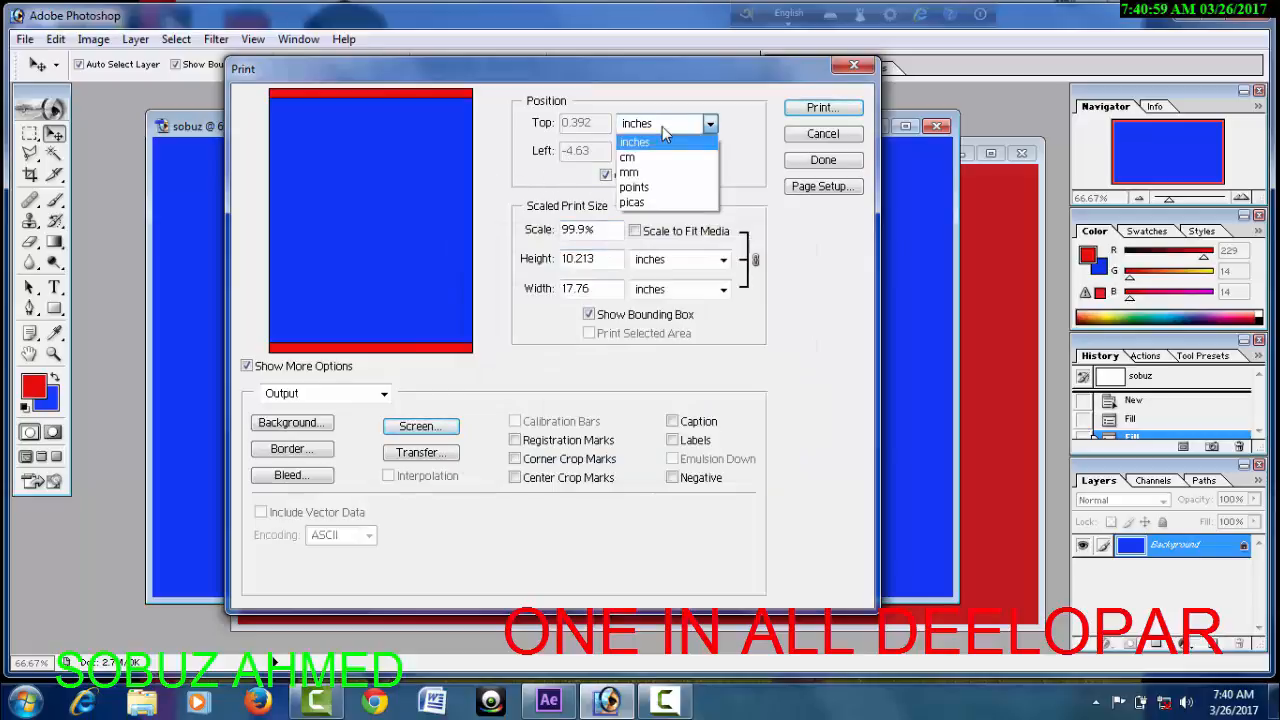
pyautogui.click(662, 126)
pyautogui.click(662, 126)
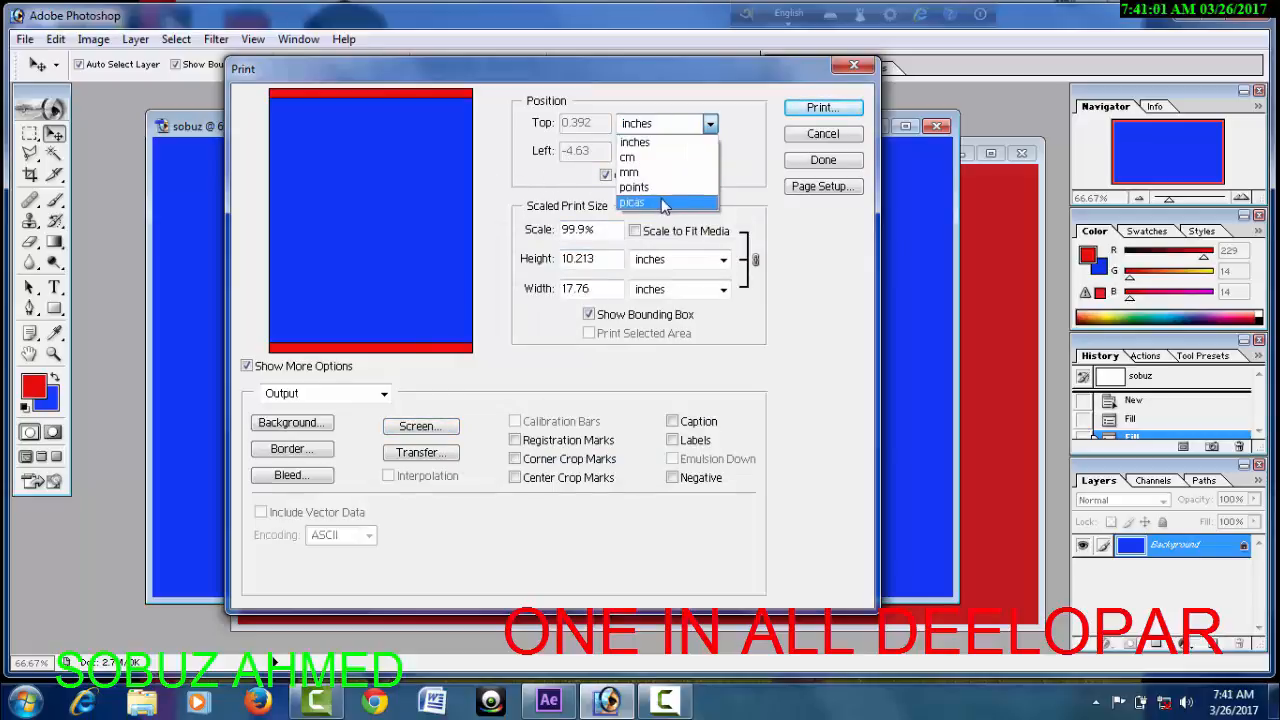
pyautogui.click(657, 203)
pyautogui.click(668, 152)
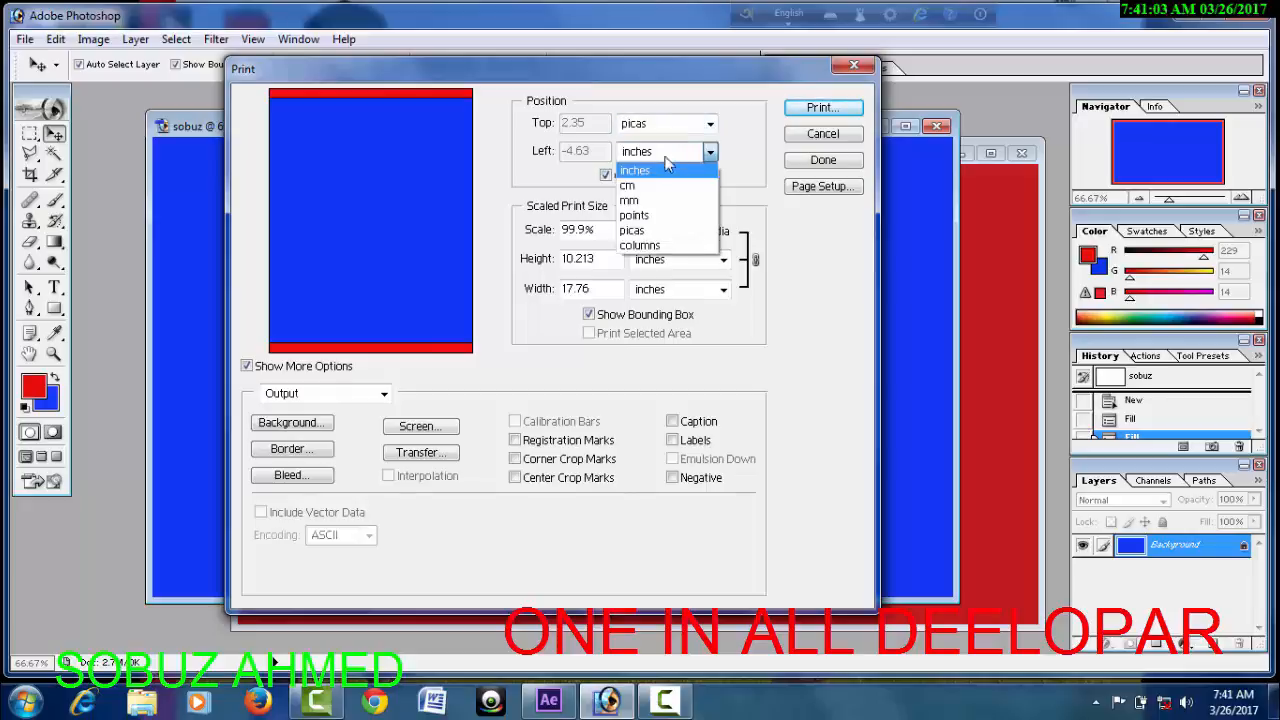
pyautogui.click(667, 232)
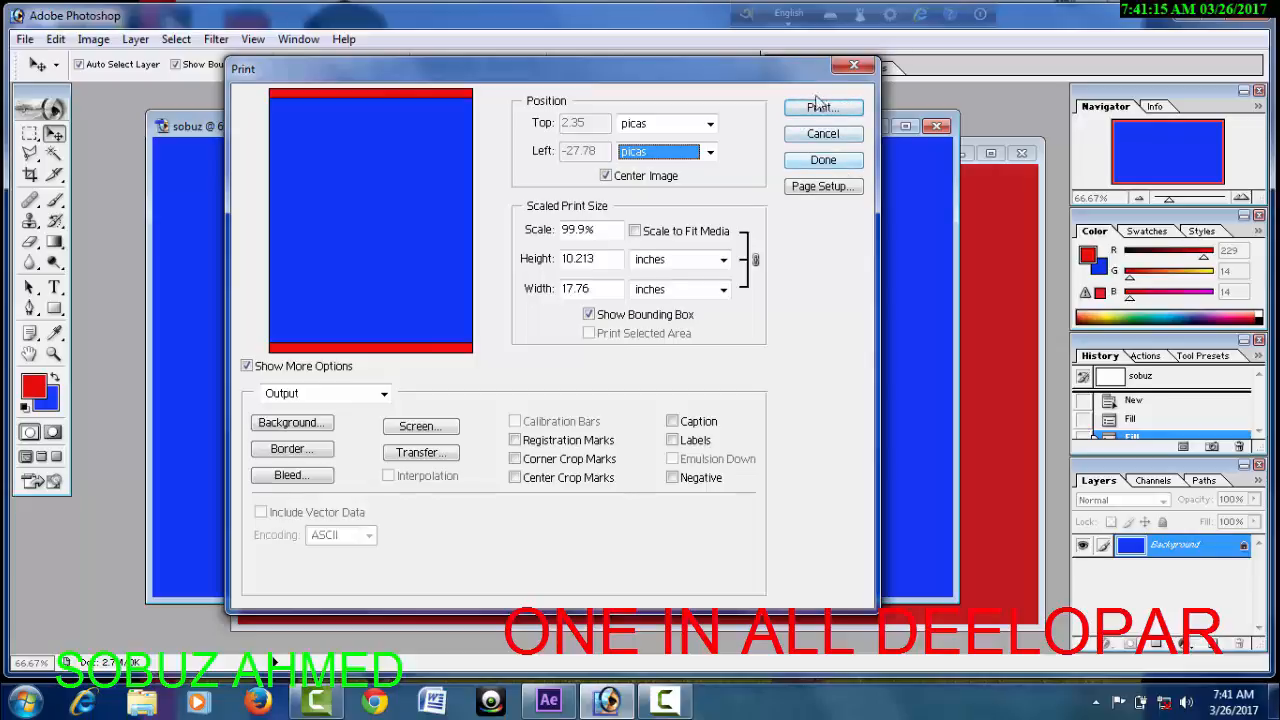
pyautogui.click(853, 65)
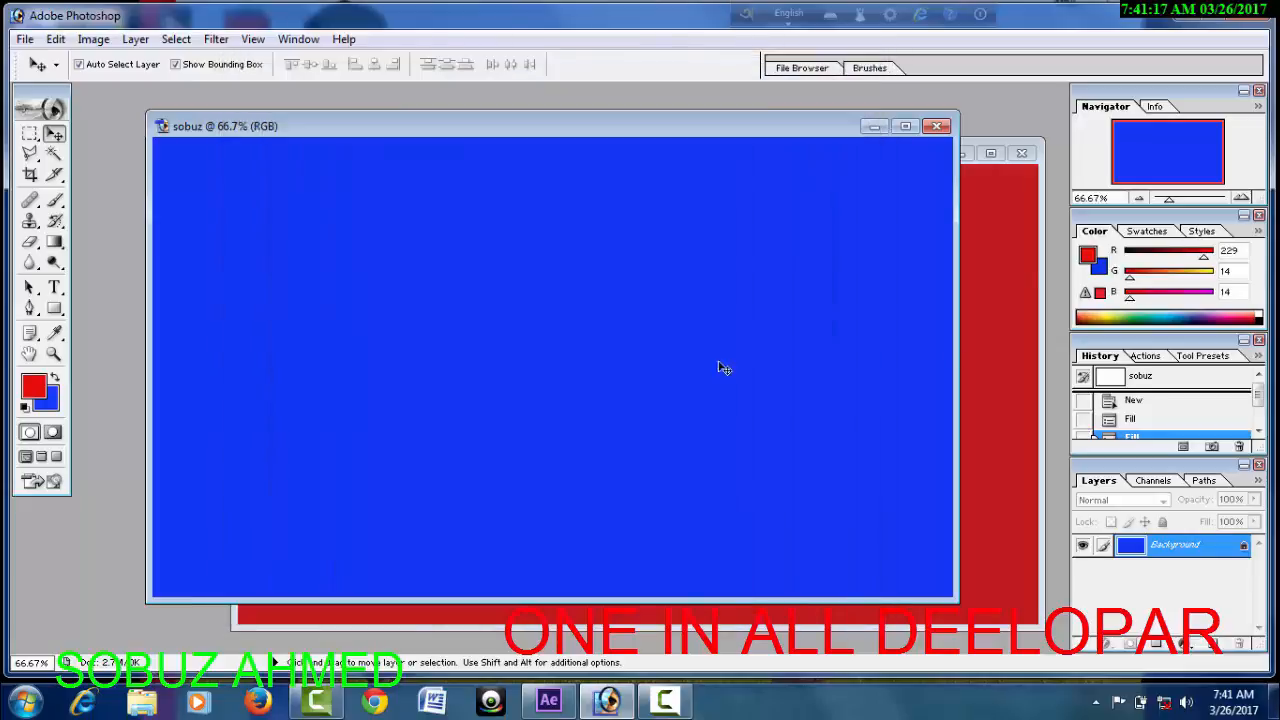
# Review the printing commands without running any, and shift the blue document's window slightly up and to the left.
pyautogui.click(24, 39)
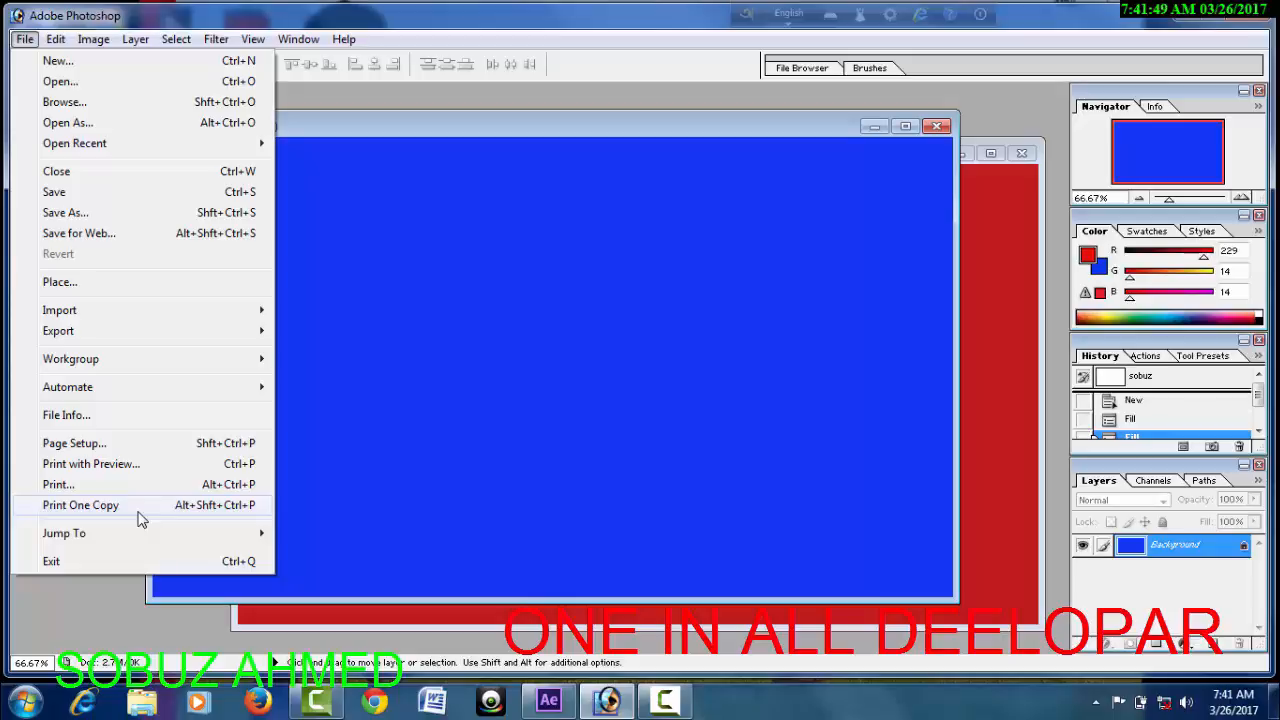
pyautogui.moveTo(210, 540)
pyautogui.click(404, 128)
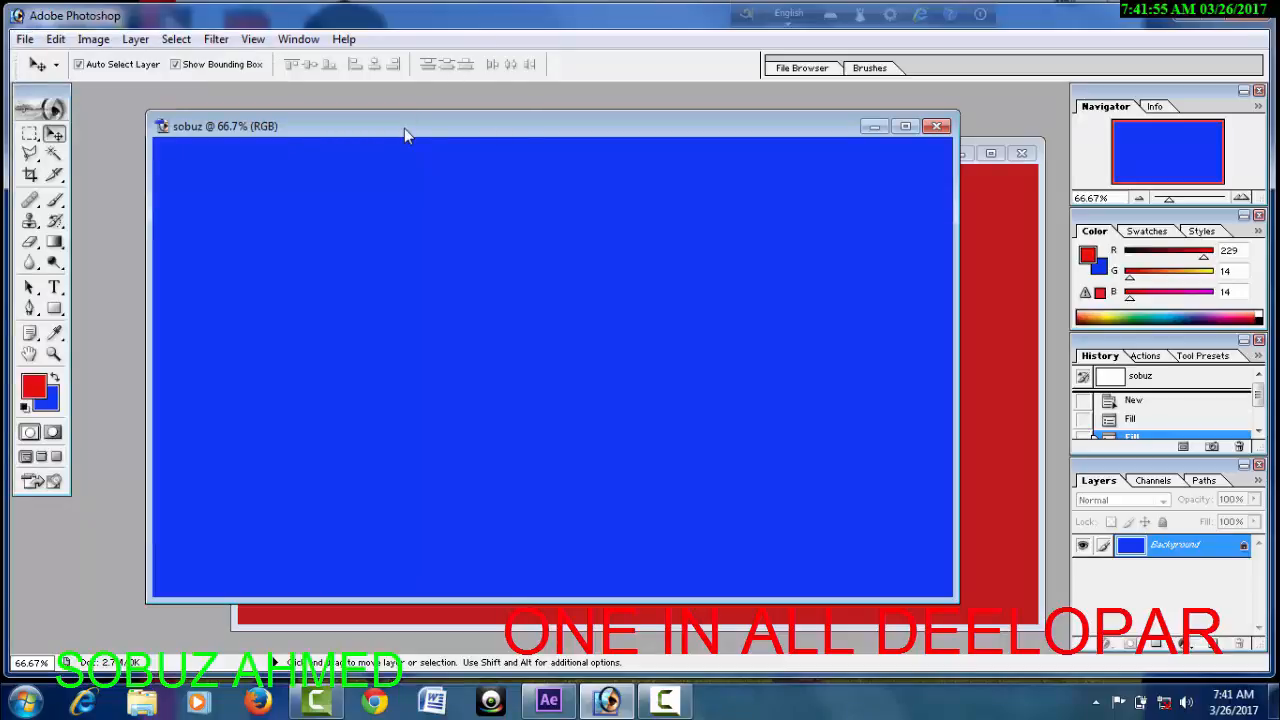
pyautogui.moveTo(404, 128); pyautogui.dragTo(388, 111)
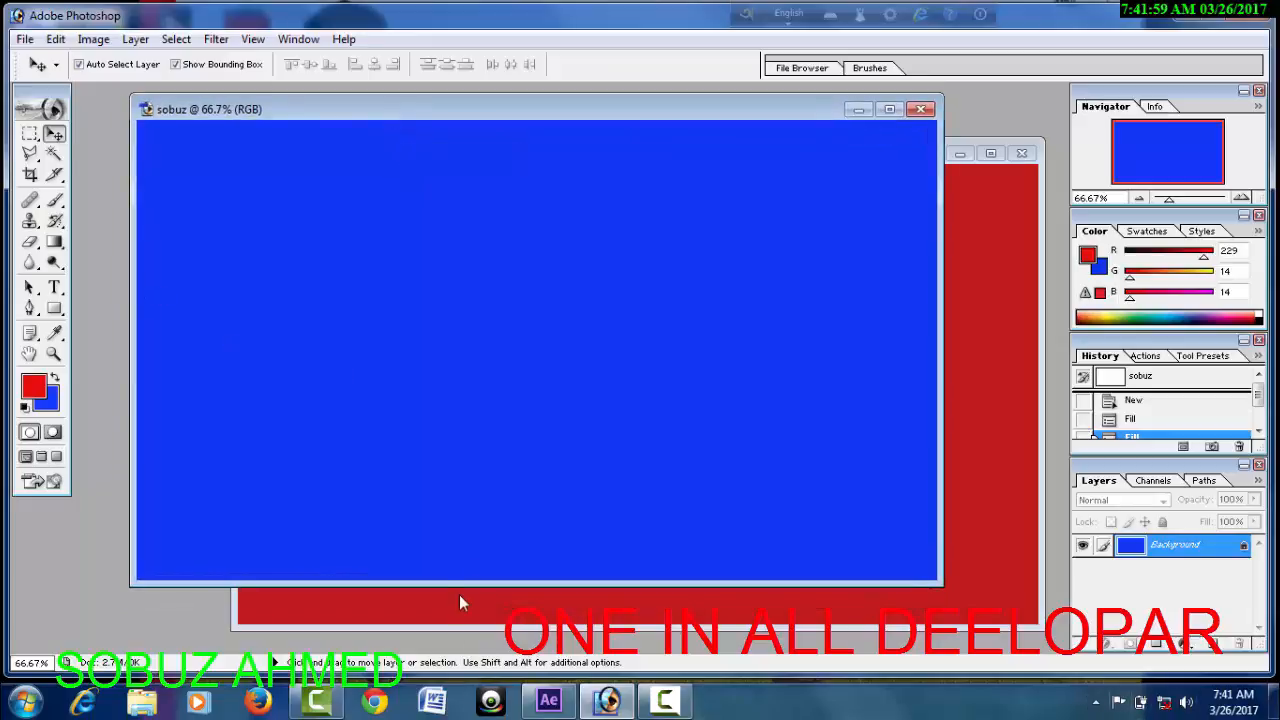
# Undo the page setup change on the blue document and shift its window slightly to the right.
pyautogui.click(56, 40)
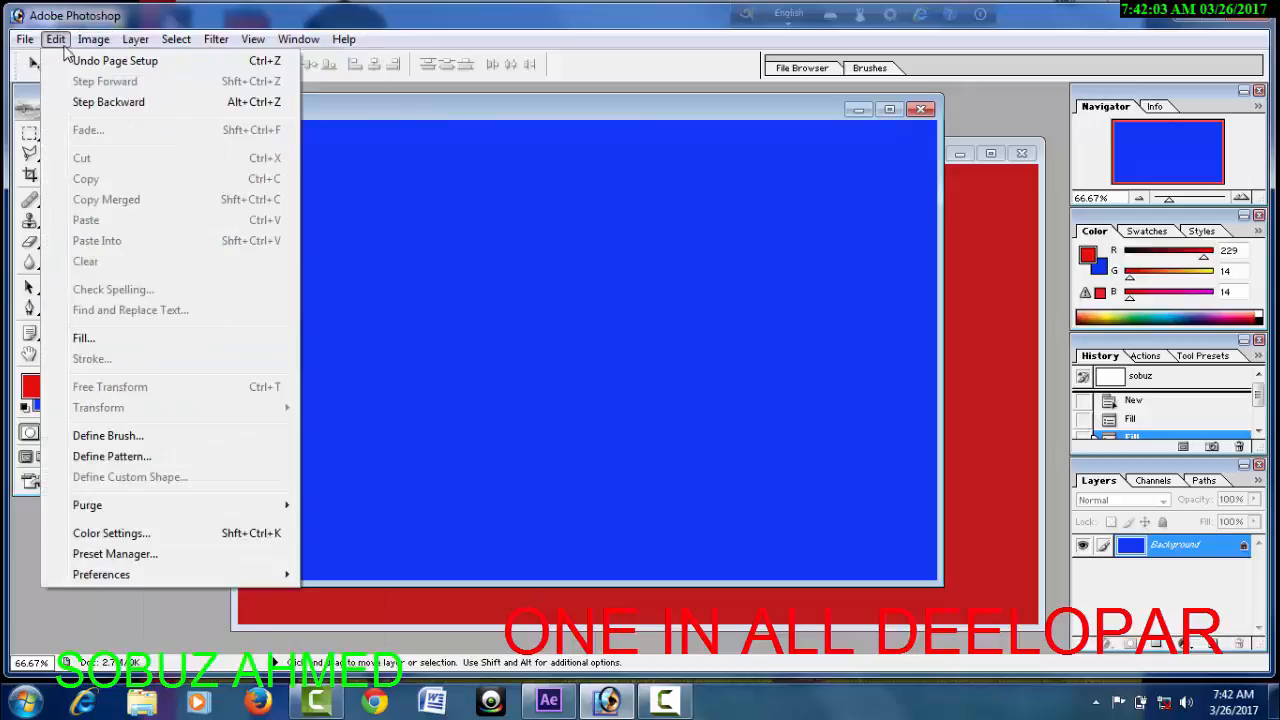
pyautogui.click(481, 114)
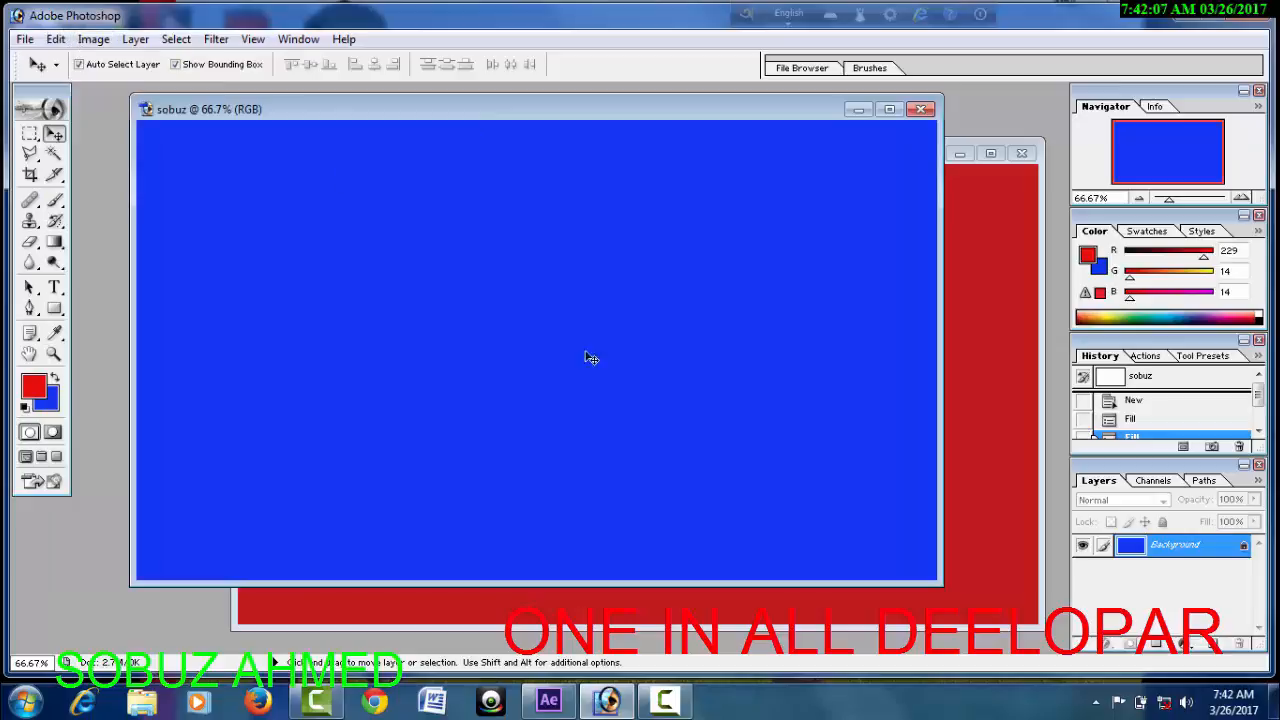
pyautogui.click(55, 39)
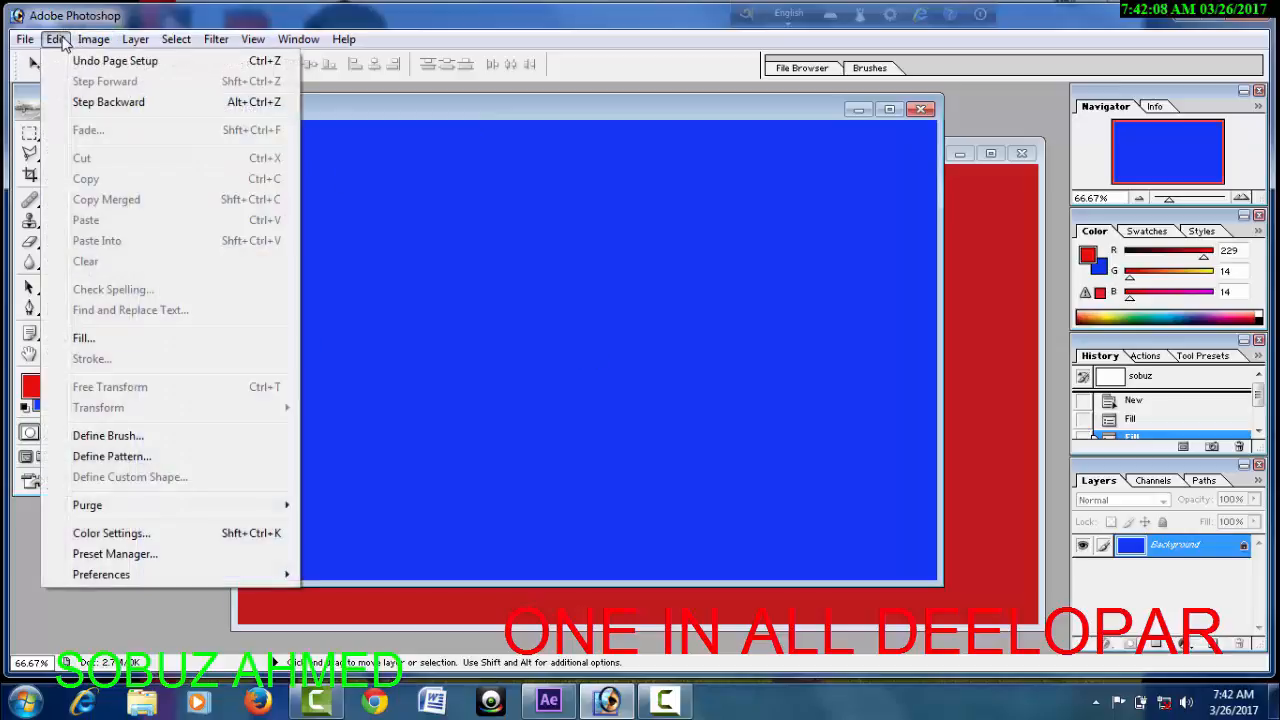
pyautogui.click(110, 63)
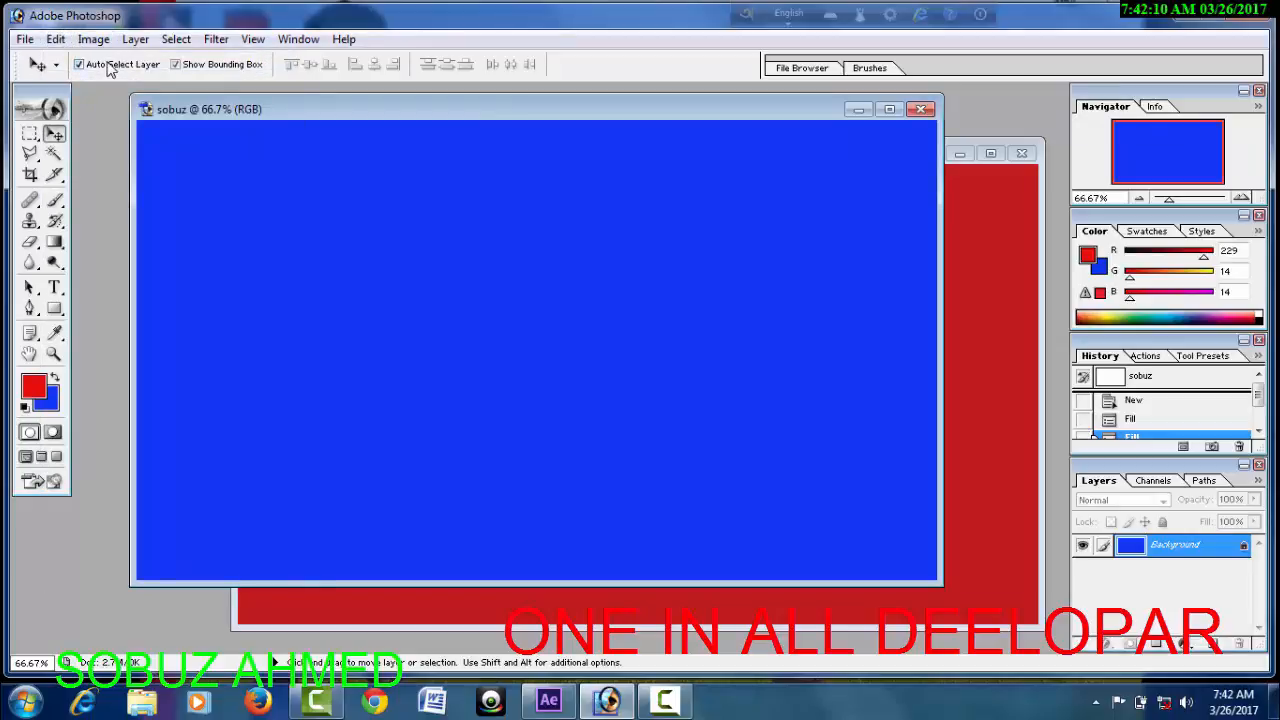
pyautogui.click(55, 39)
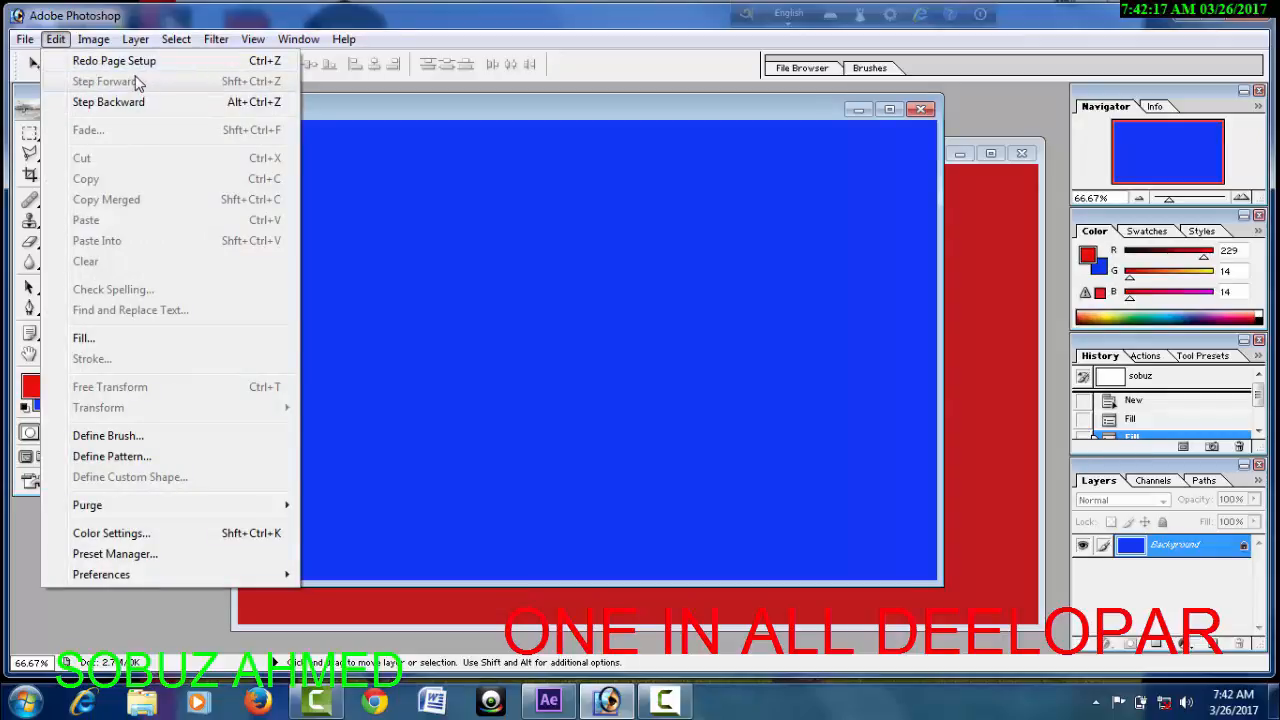
pyautogui.click(400, 223)
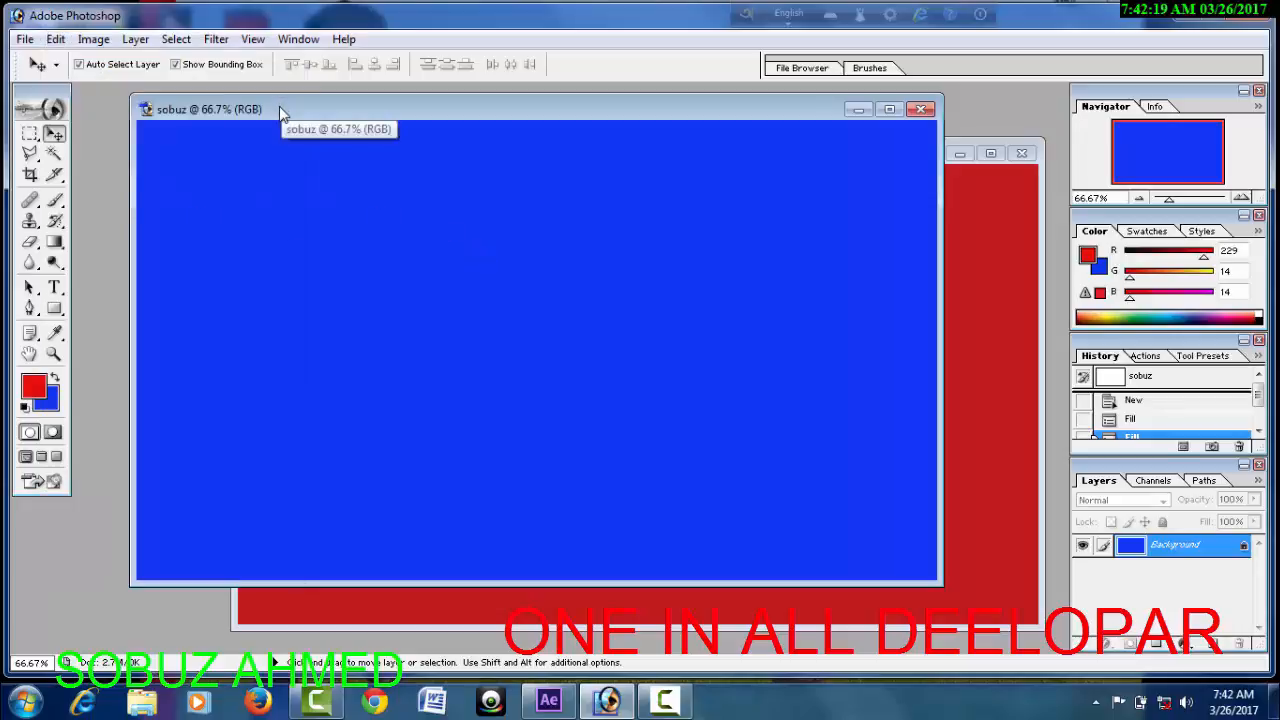
pyautogui.moveTo(281, 112); pyautogui.dragTo(300, 115)
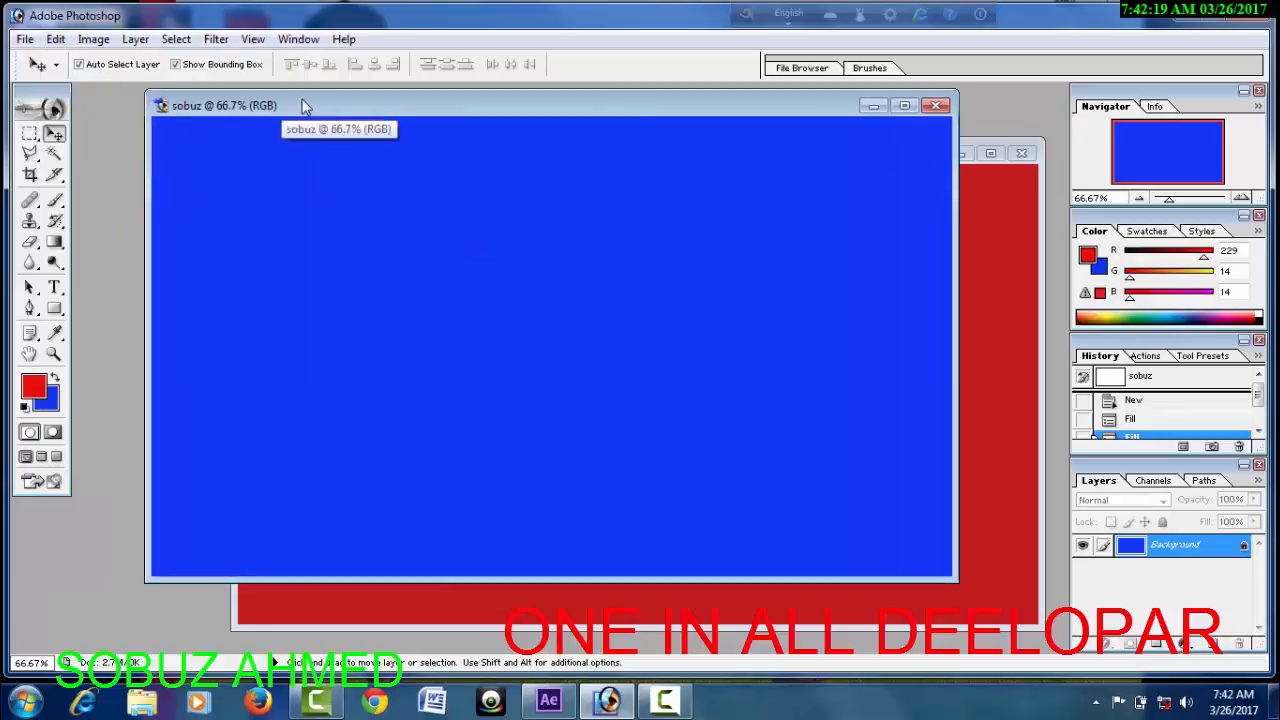
# Activate the Type tool and open the list of available font families.
pyautogui.click(55, 288)
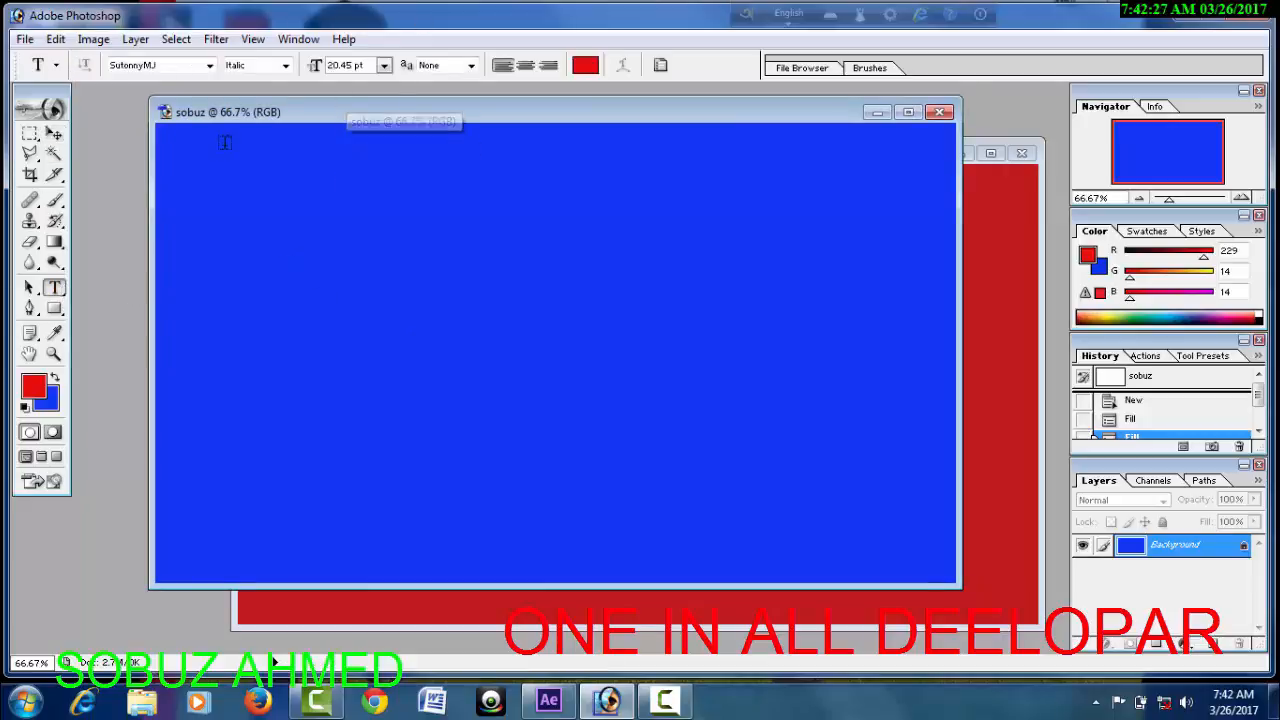
pyautogui.click(210, 66)
pyautogui.click(212, 67)
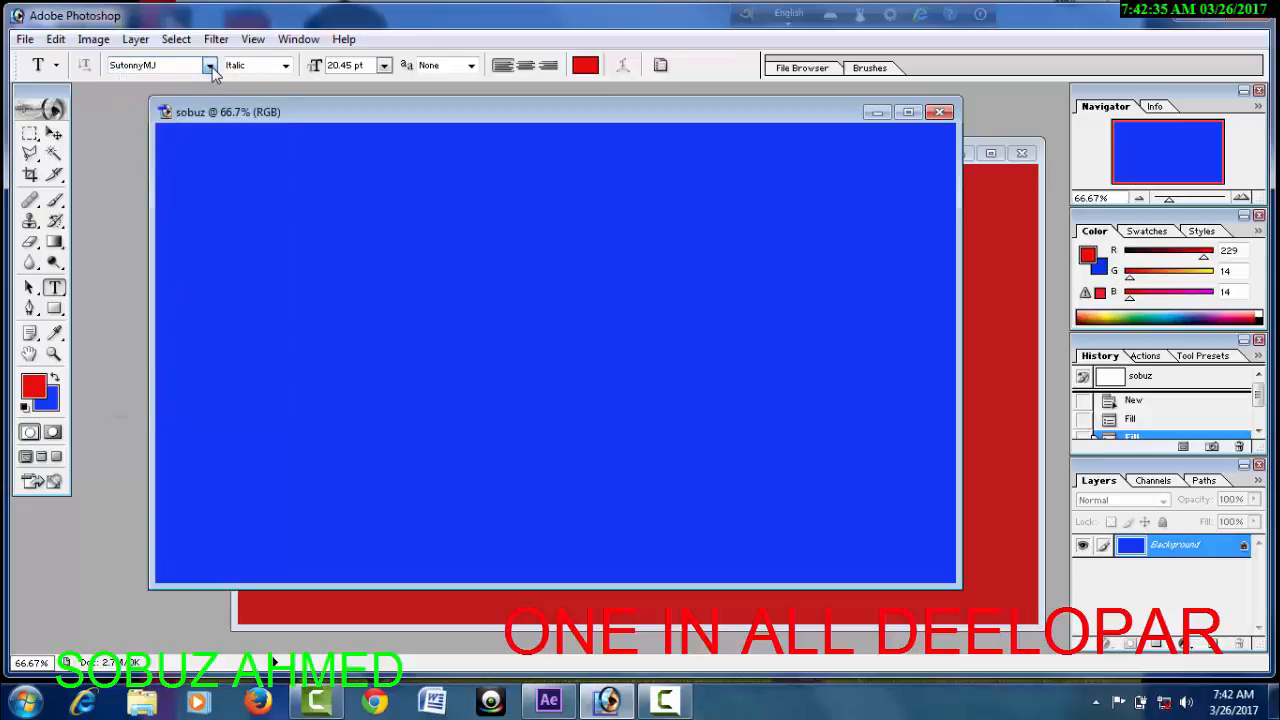
pyautogui.click(212, 67)
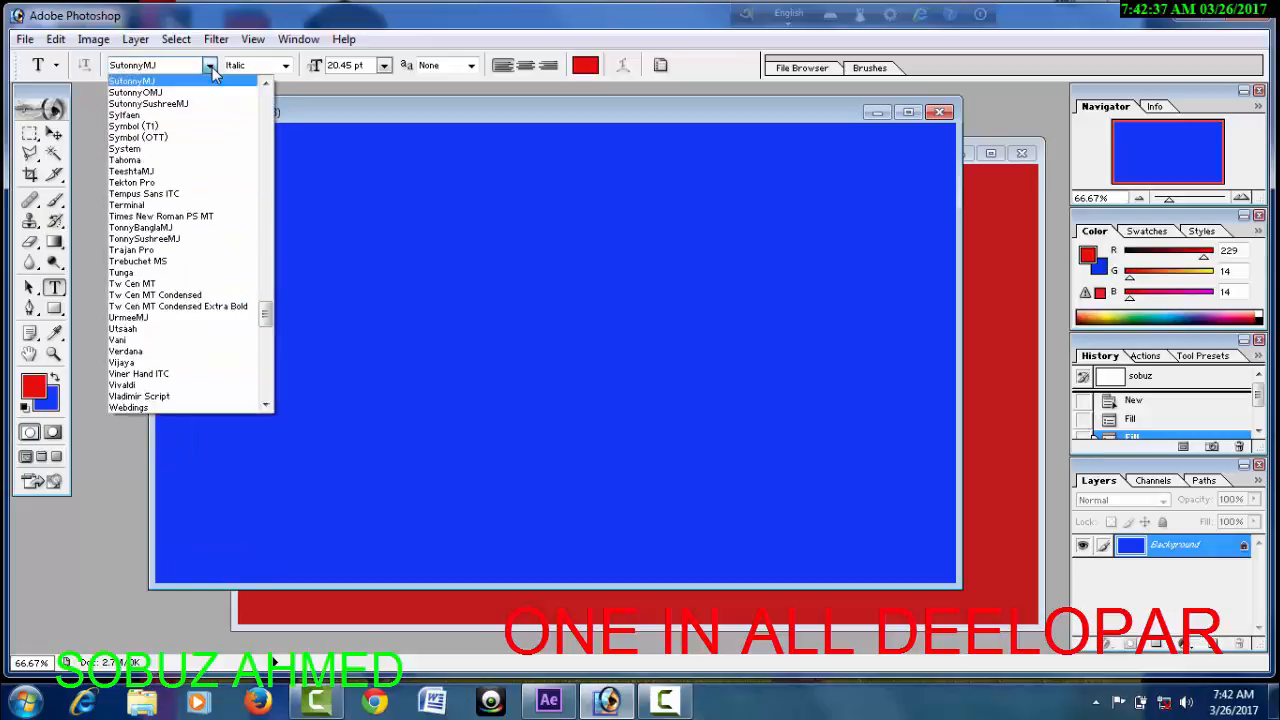
pyautogui.click(212, 67)
pyautogui.click(212, 67)
pyautogui.click(212, 67)
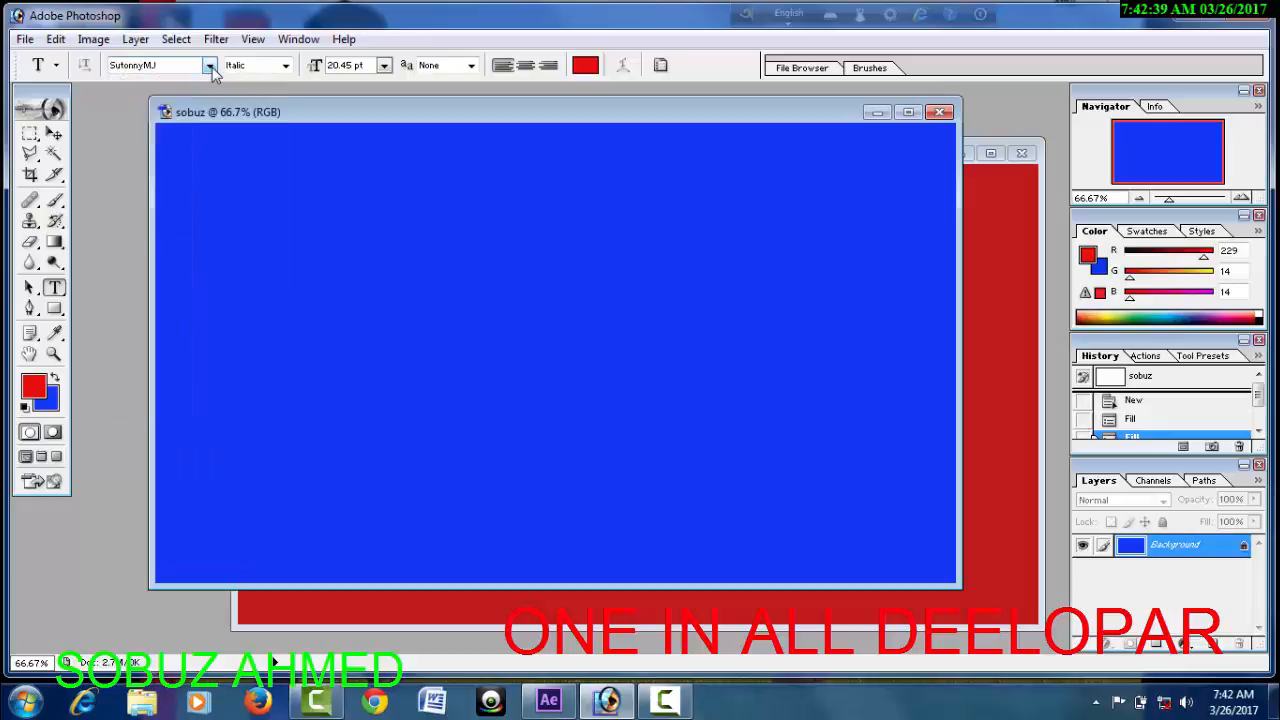
pyautogui.click(211, 67)
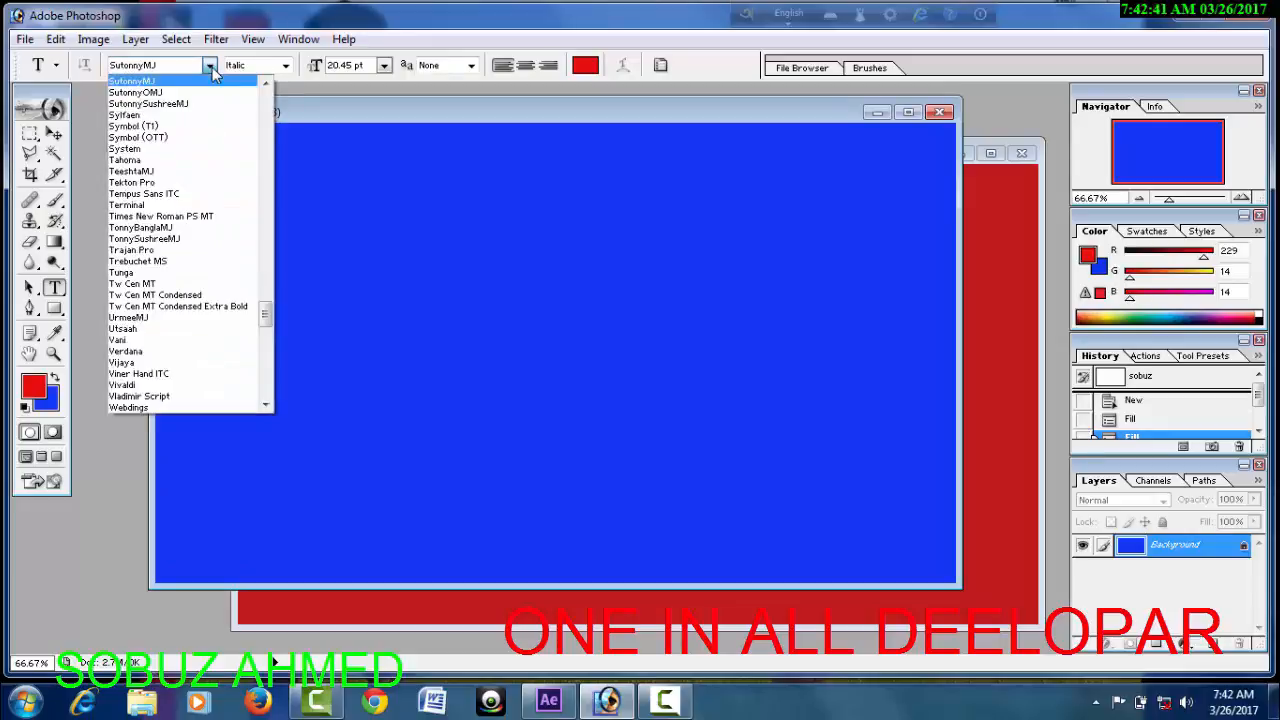
pyautogui.click(212, 67)
pyautogui.click(212, 67)
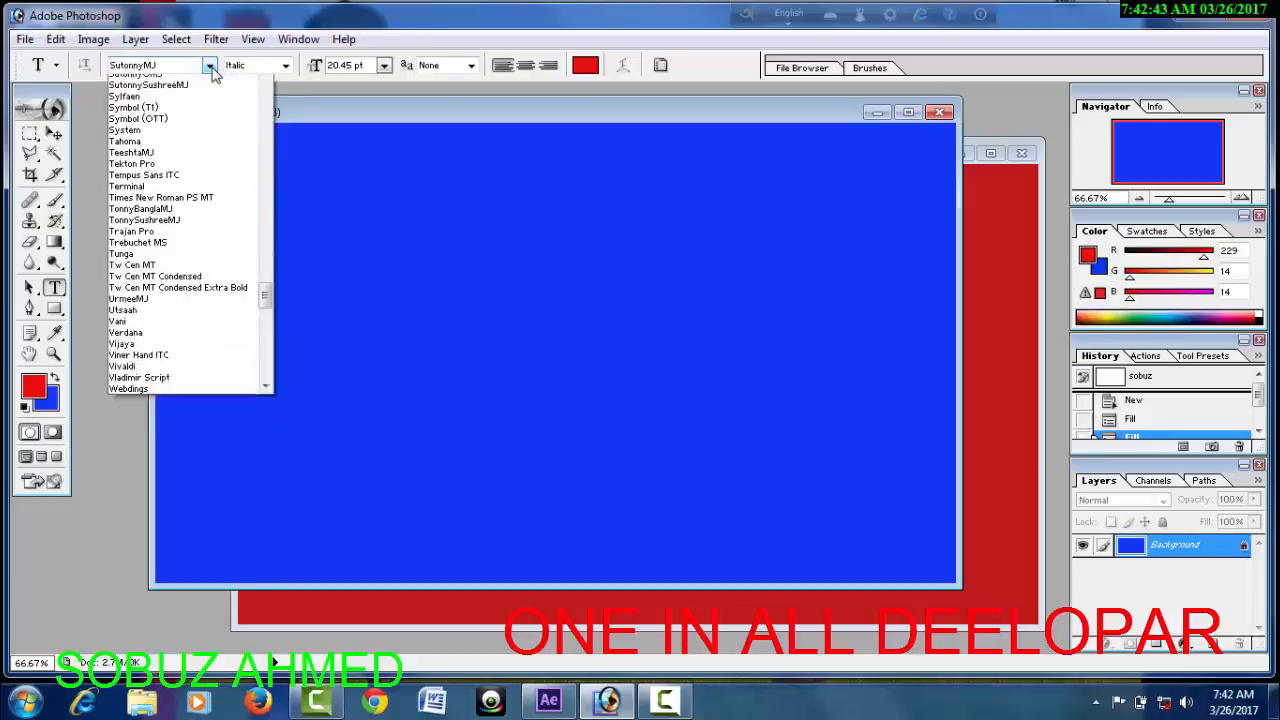
pyautogui.click(212, 67)
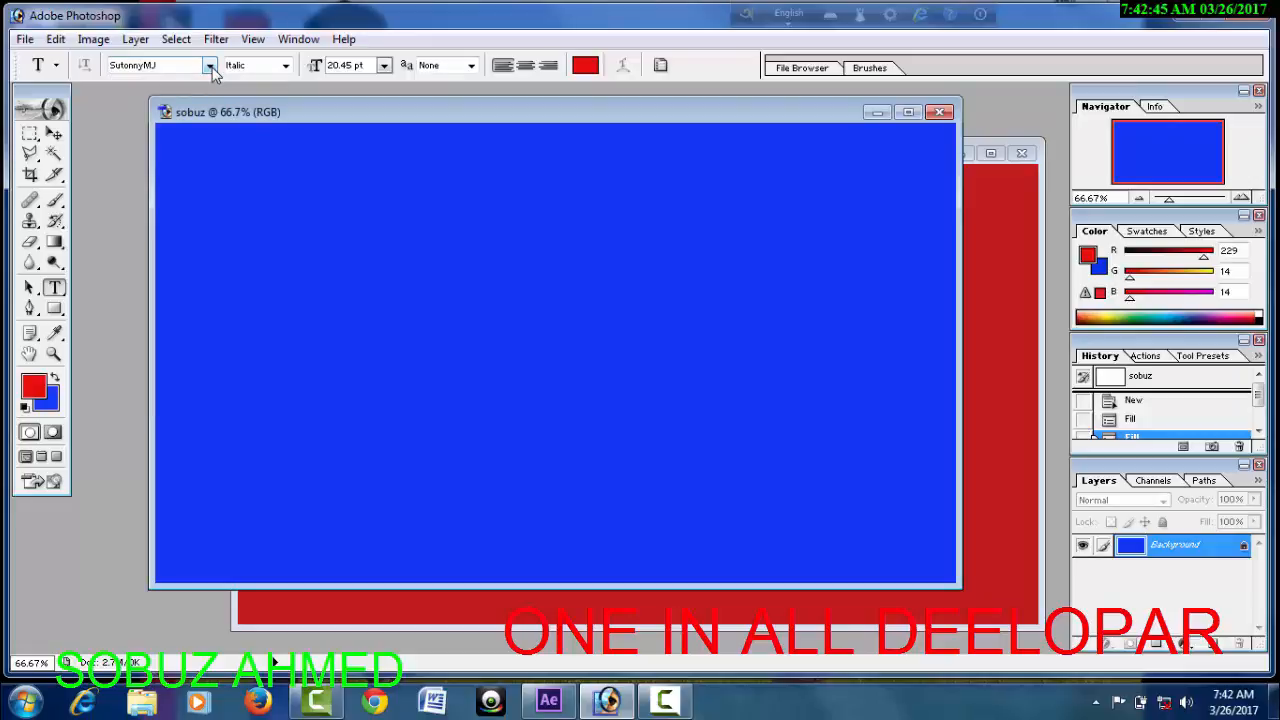
pyautogui.click(212, 67)
pyautogui.click(212, 67)
pyautogui.click(212, 67)
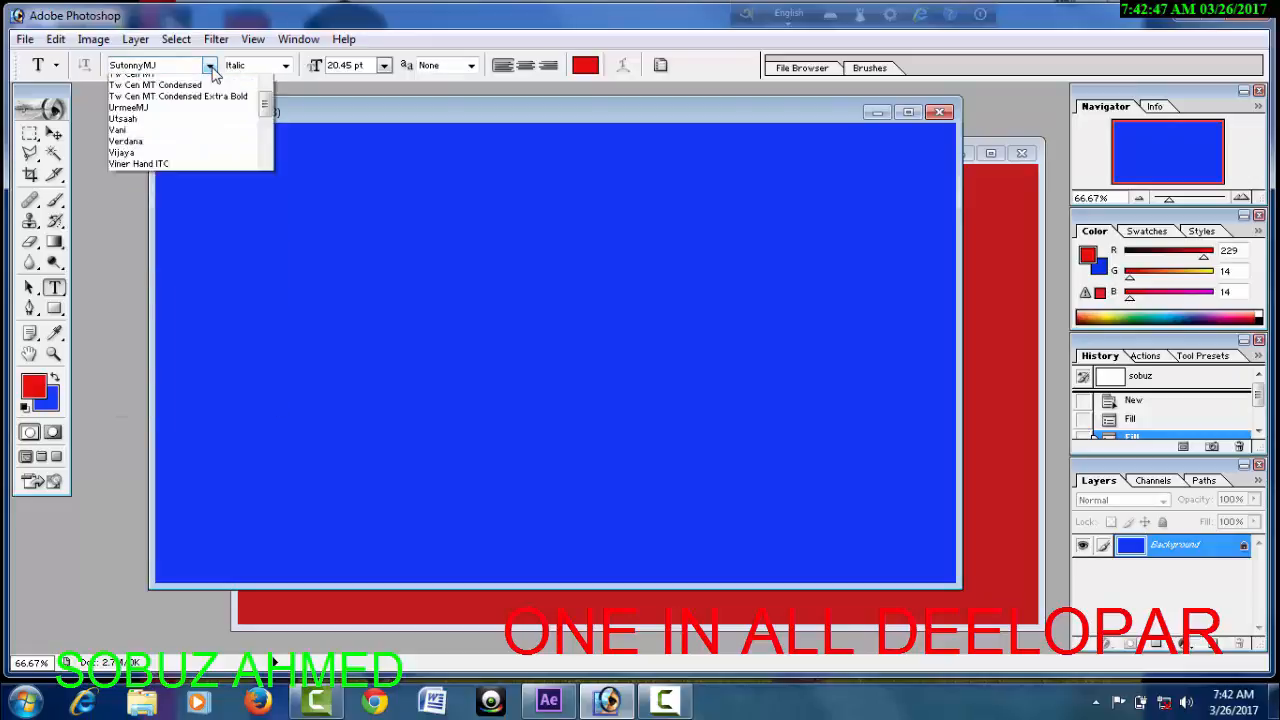
pyautogui.click(212, 67)
pyautogui.click(212, 67)
pyautogui.click(212, 67)
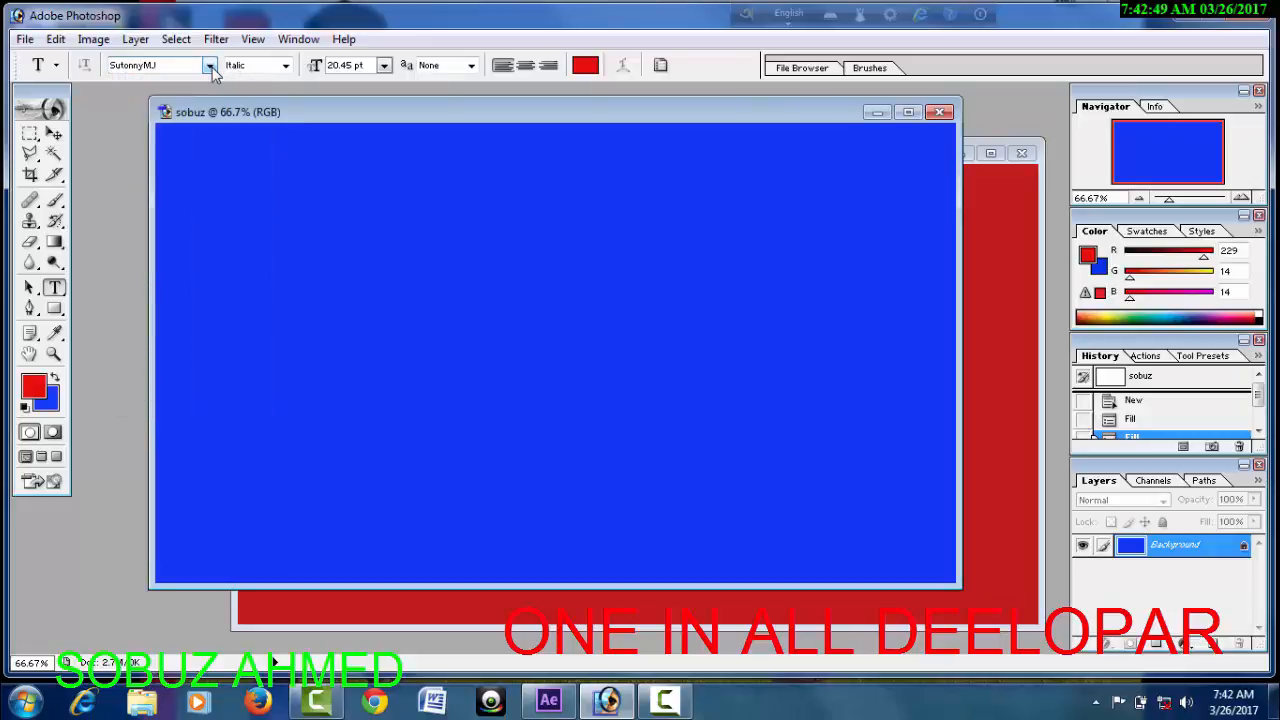
pyautogui.click(212, 67)
pyautogui.click(212, 67)
pyautogui.click(212, 67)
pyautogui.click(212, 67)
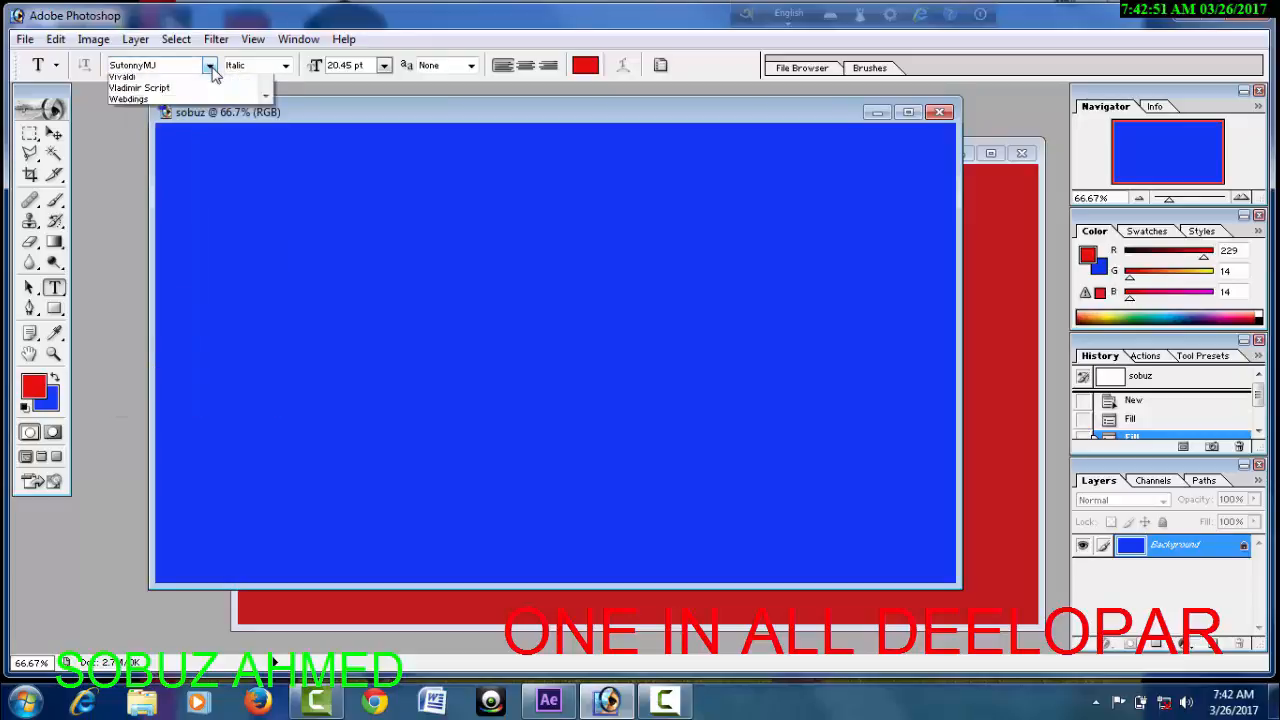
pyautogui.click(212, 67)
pyautogui.click(212, 67)
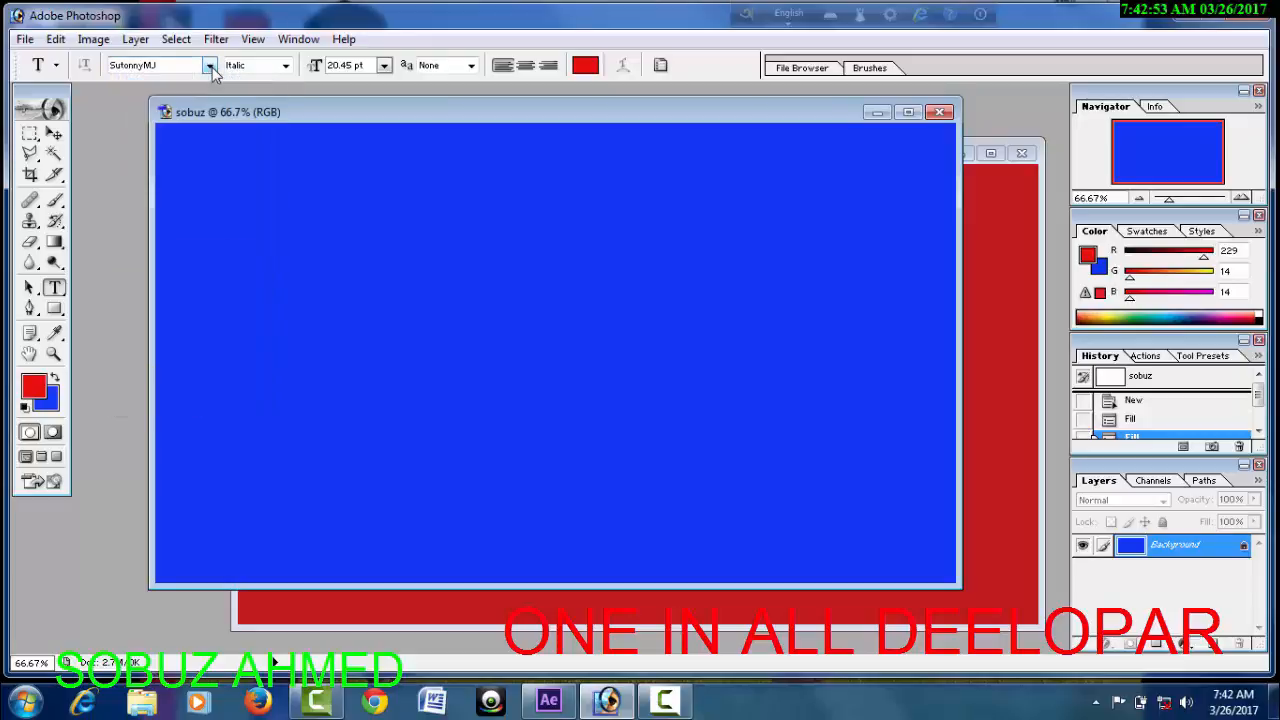
pyautogui.click(212, 67)
pyautogui.click(212, 67)
pyautogui.click(212, 67)
pyautogui.click(212, 67)
pyautogui.click(212, 67)
pyautogui.click(212, 67)
pyautogui.click(212, 67)
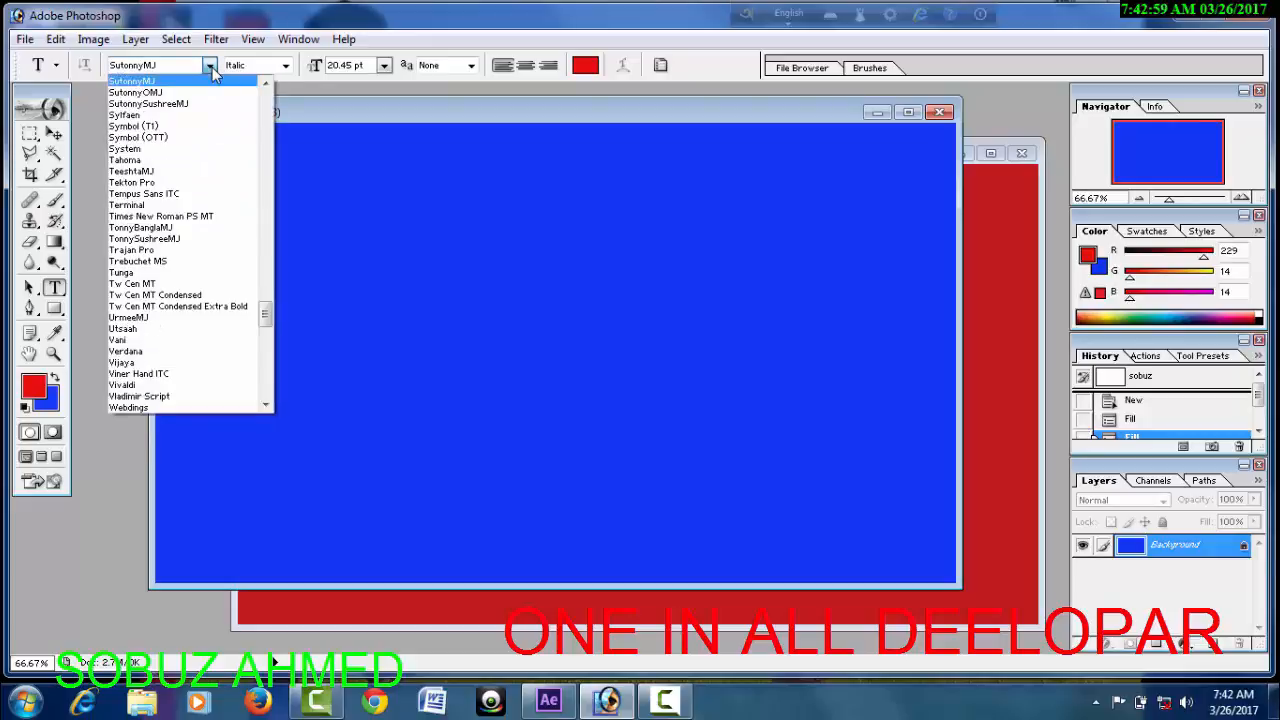
pyautogui.click(212, 67)
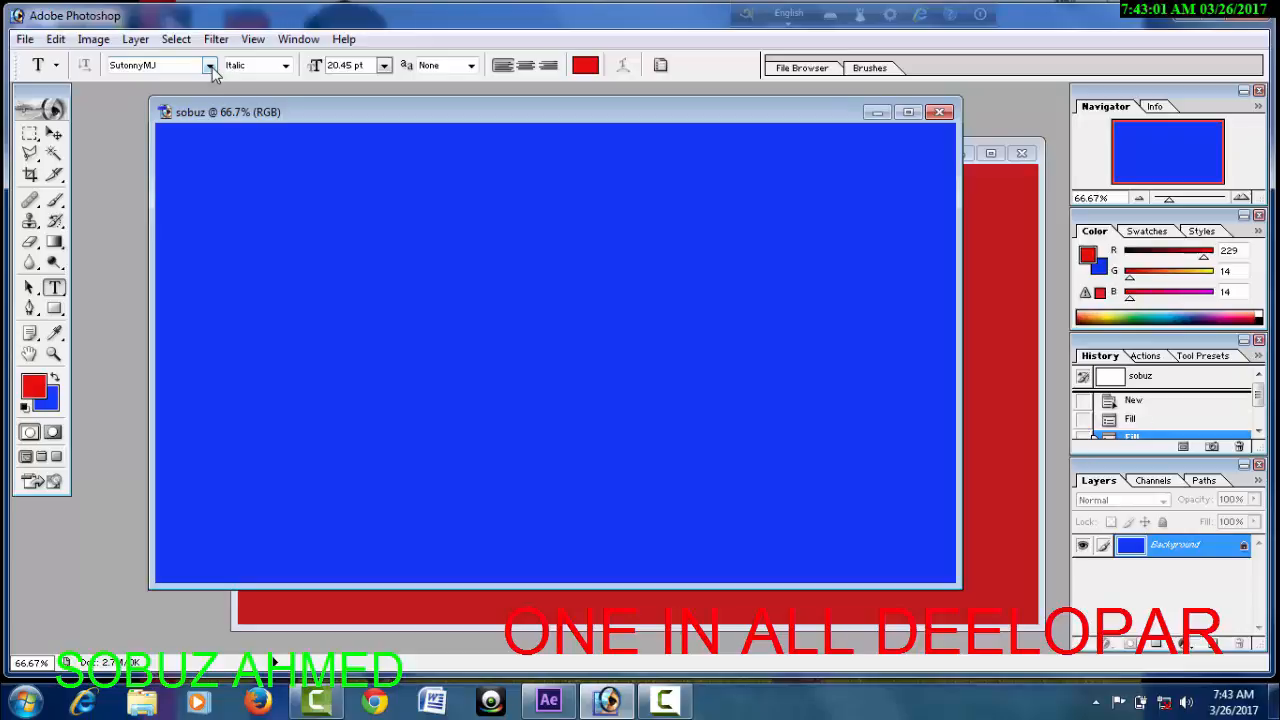
pyautogui.click(212, 70)
pyautogui.click(212, 70)
pyautogui.click(211, 68)
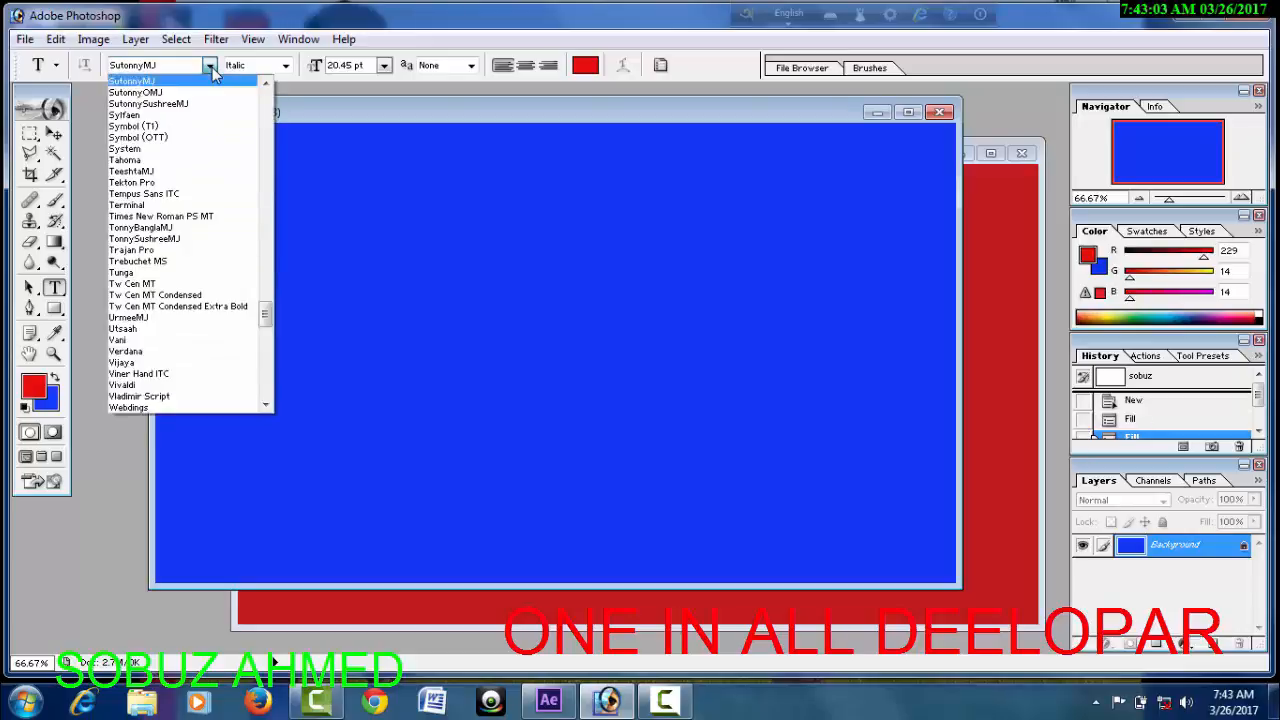
pyautogui.click(210, 72)
pyautogui.click(210, 72)
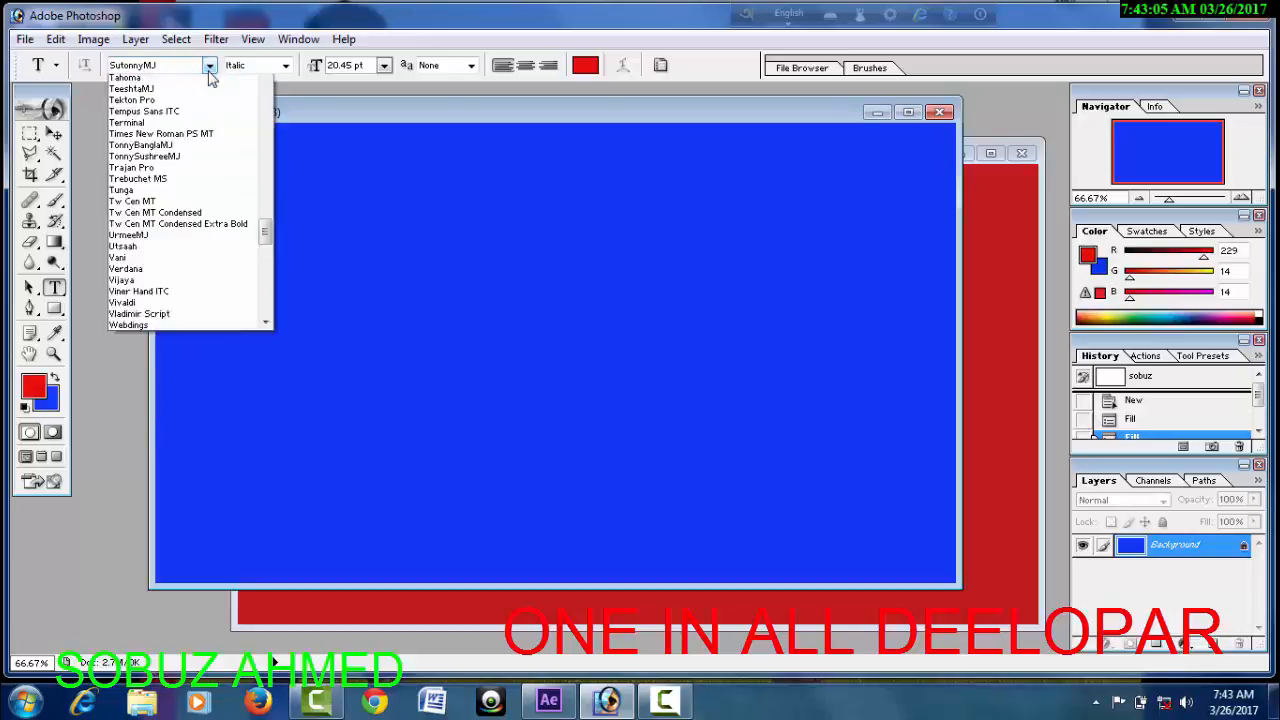
pyautogui.click(210, 72)
pyautogui.click(210, 70)
pyautogui.click(210, 70)
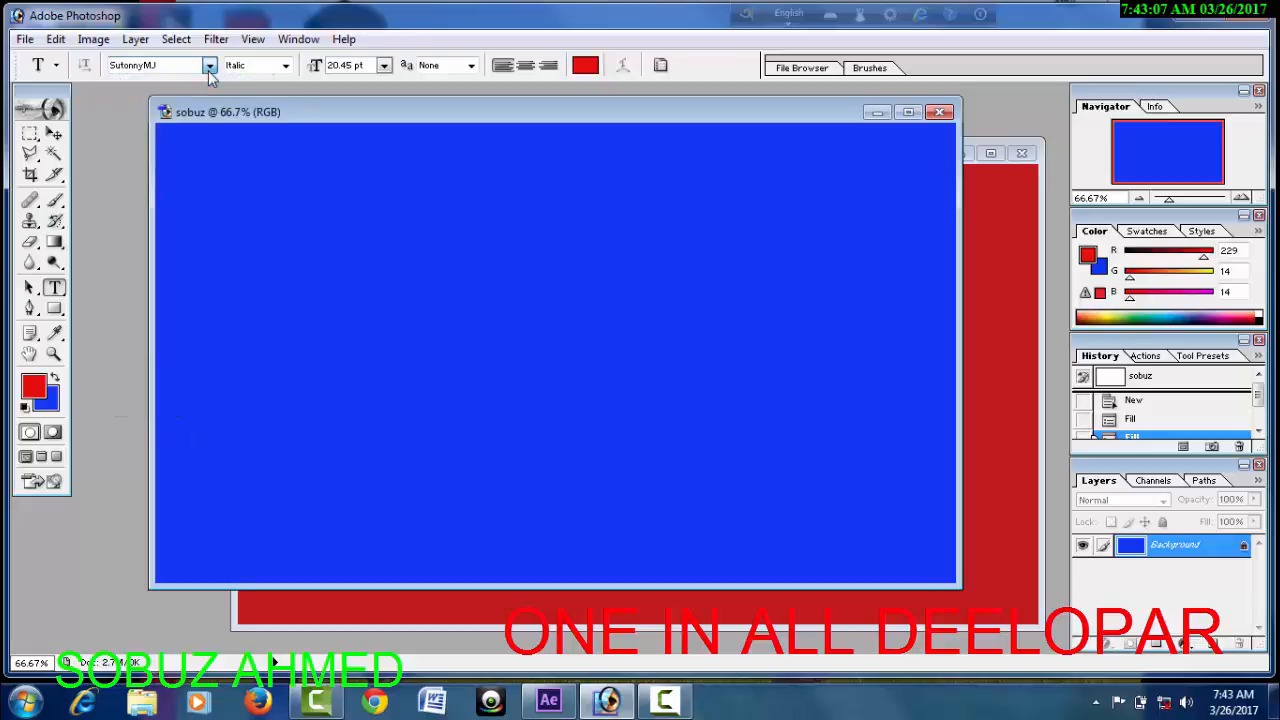
pyautogui.click(210, 70)
pyautogui.click(210, 70)
pyautogui.click(210, 70)
pyautogui.click(210, 72)
pyautogui.click(210, 72)
pyautogui.click(210, 72)
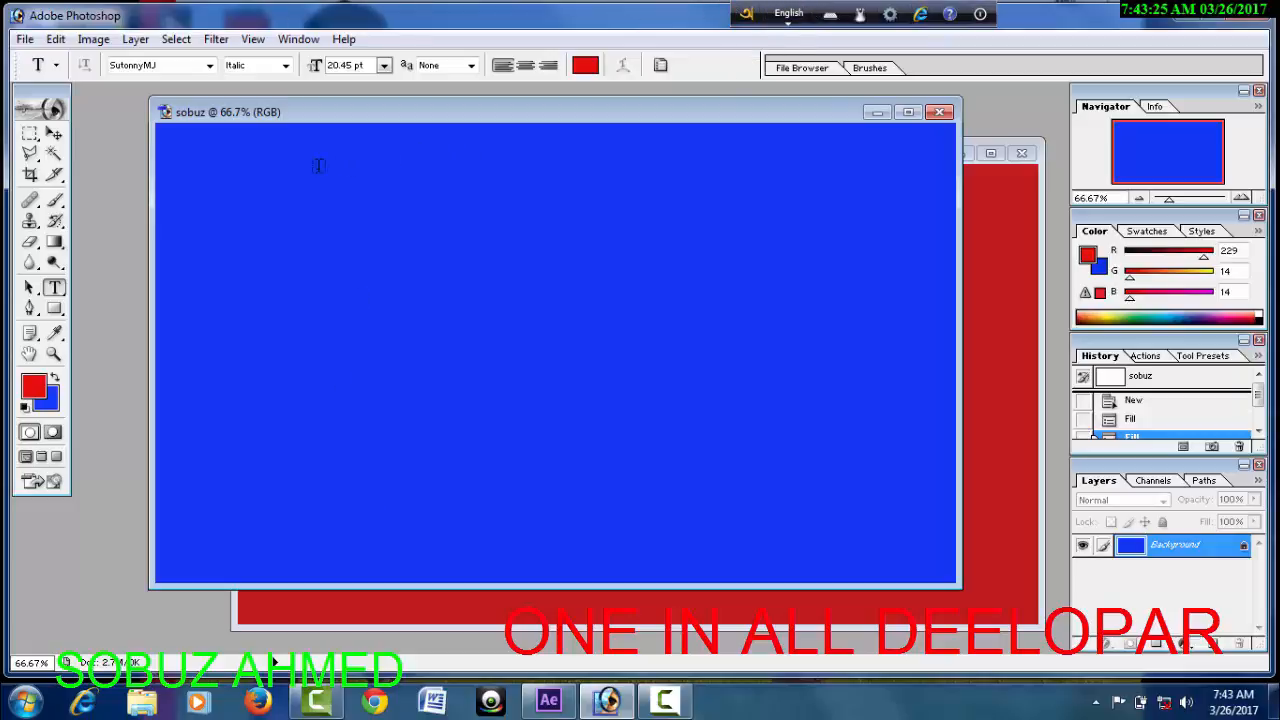
# Review the available font families and font styles for the Type tool without changing either setting.
pyautogui.click(210, 66)
pyautogui.click(210, 66)
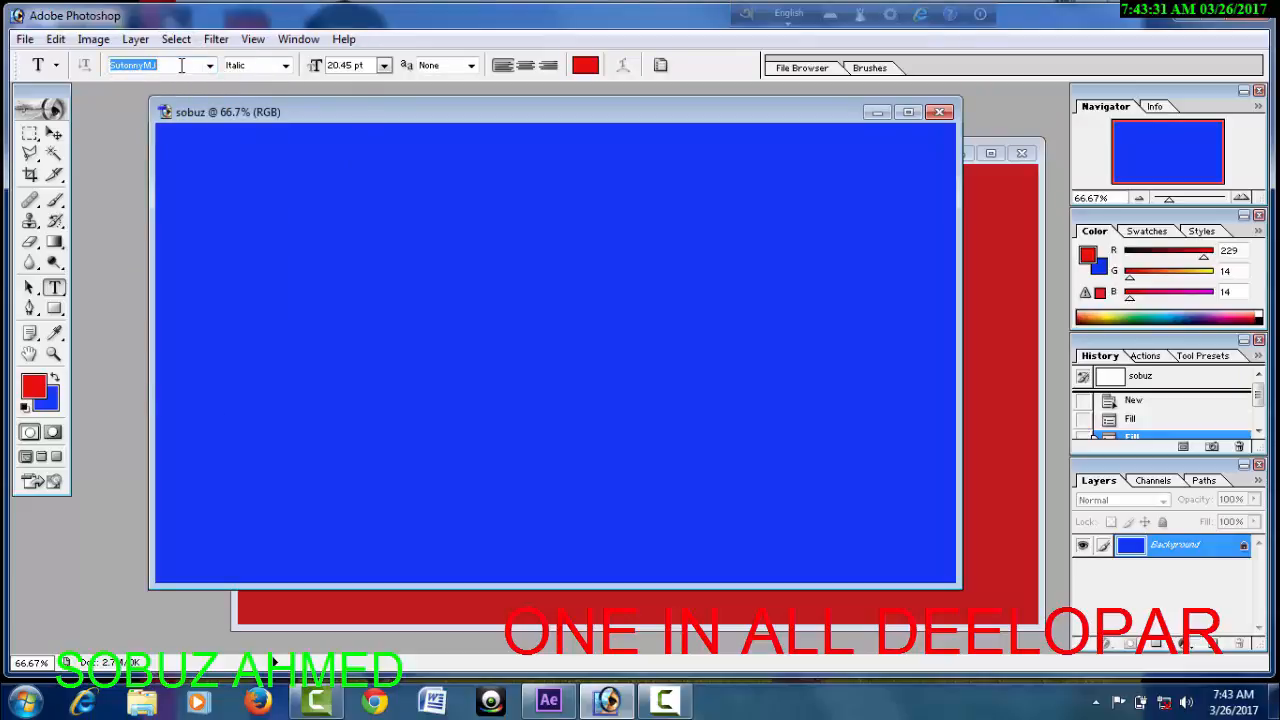
pyautogui.click(210, 65)
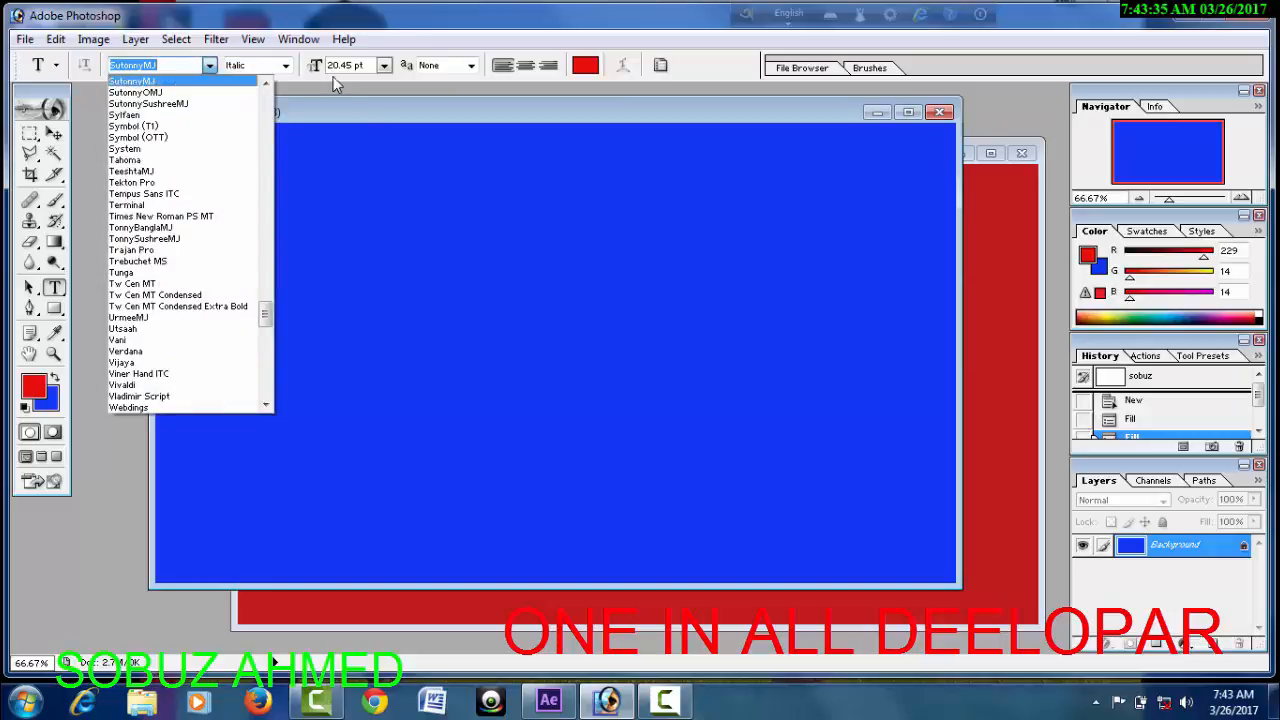
pyautogui.click(286, 66)
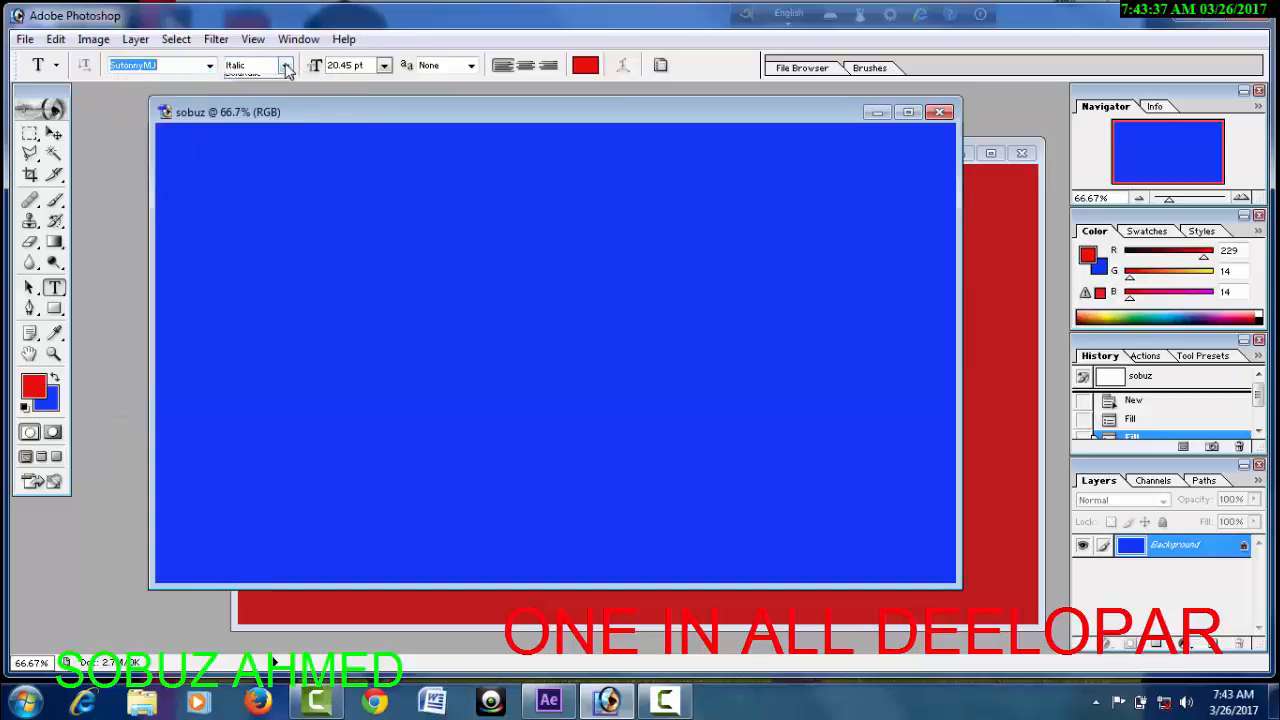
pyautogui.click(286, 66)
pyautogui.click(285, 68)
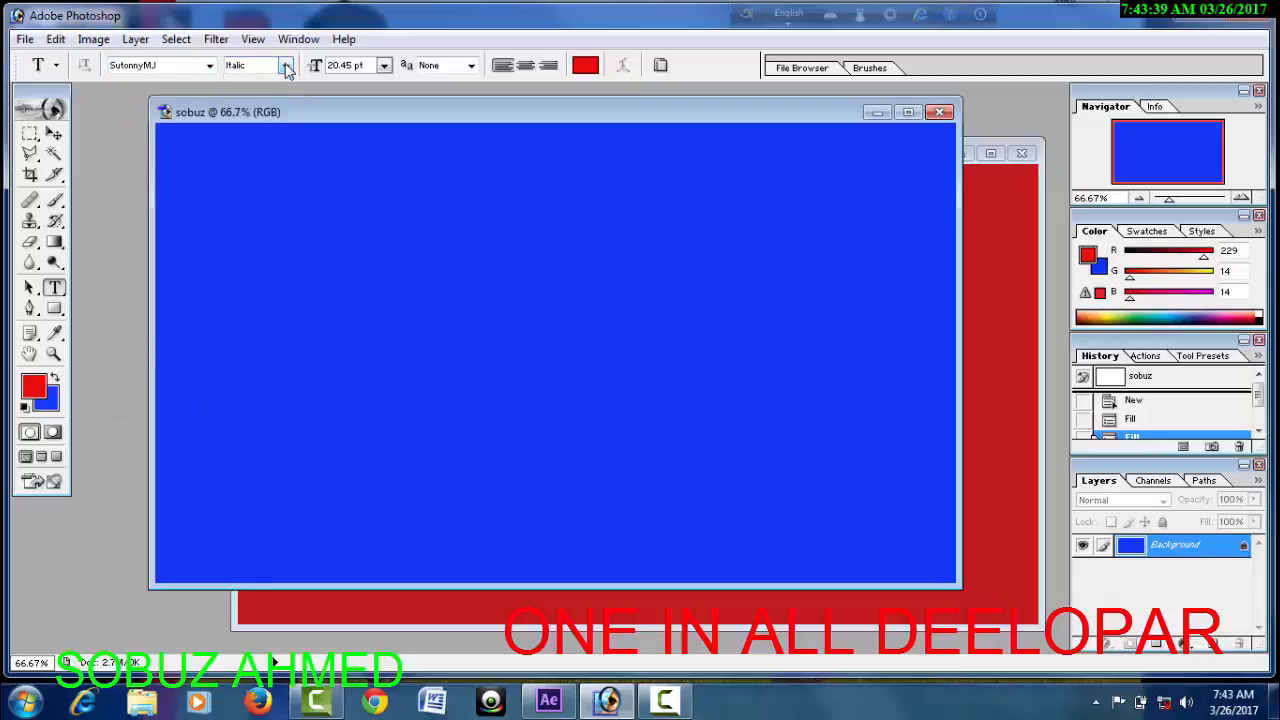
pyautogui.click(286, 66)
pyautogui.click(286, 66)
pyautogui.click(286, 66)
pyautogui.click(286, 66)
pyautogui.click(286, 66)
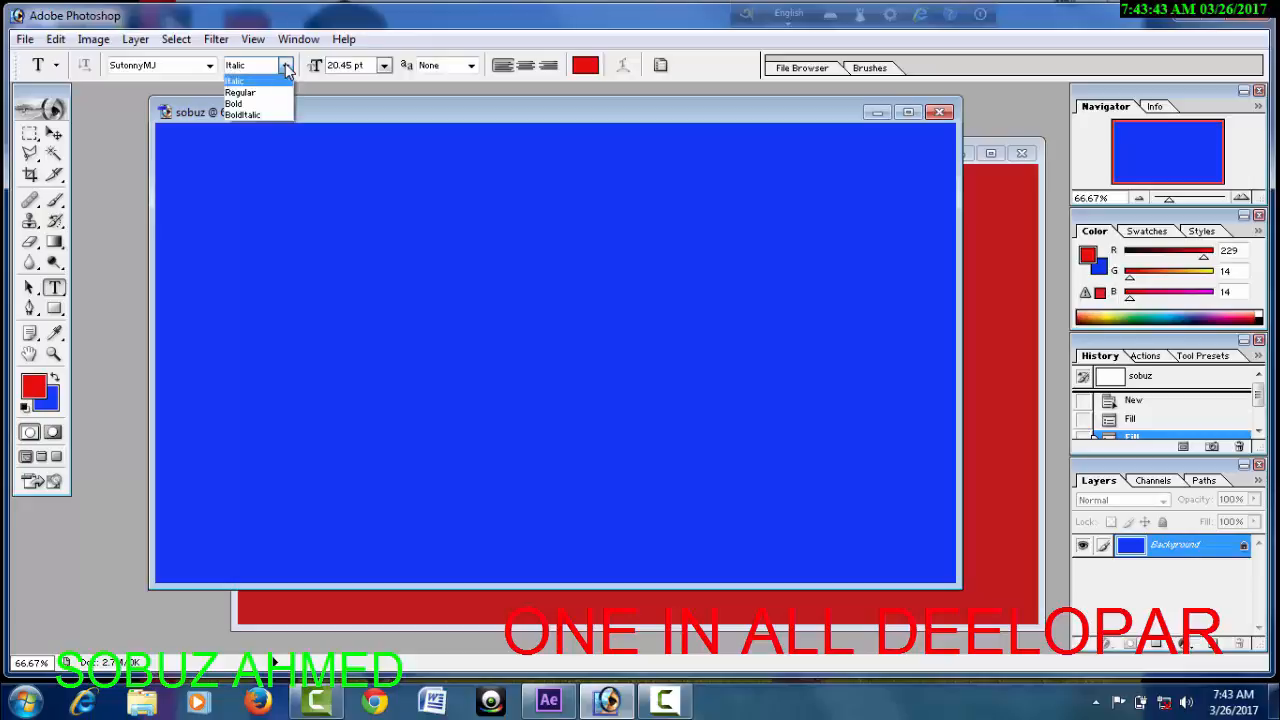
pyautogui.click(286, 66)
pyautogui.click(286, 66)
pyautogui.click(353, 128)
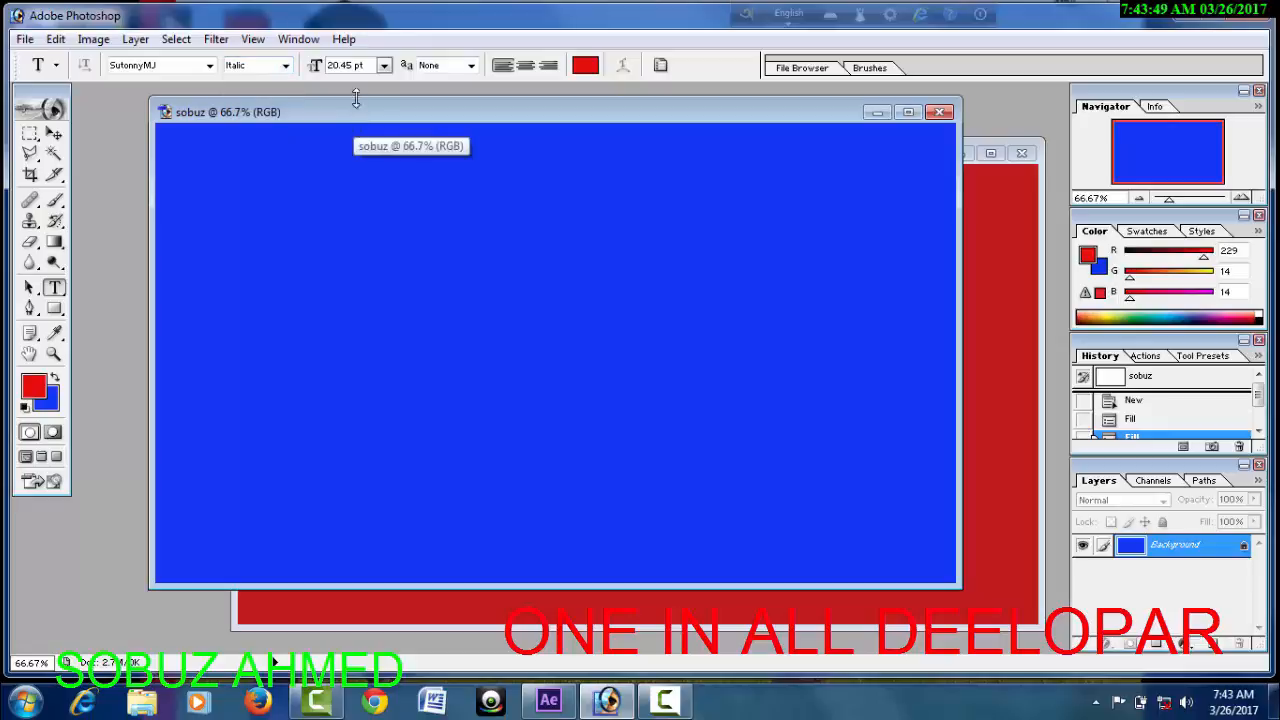
# Set the Type tool's font size to 60 pt.
pyautogui.click(384, 66)
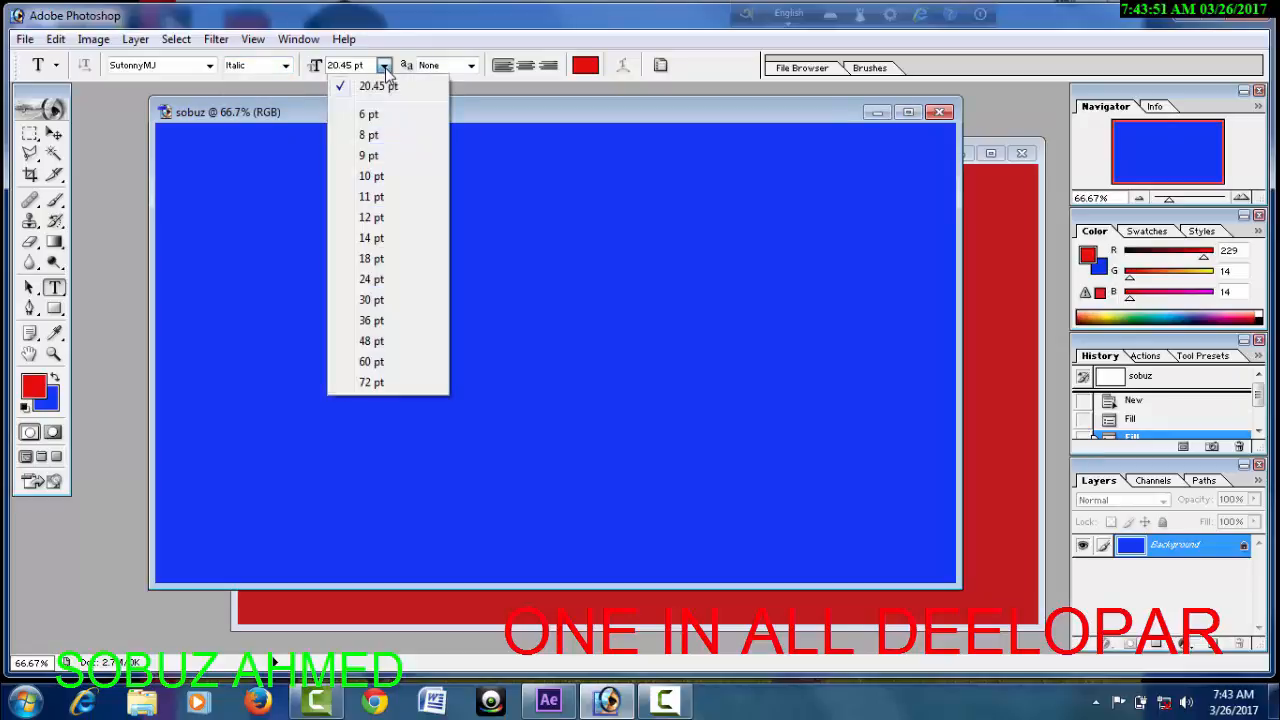
pyautogui.click(396, 363)
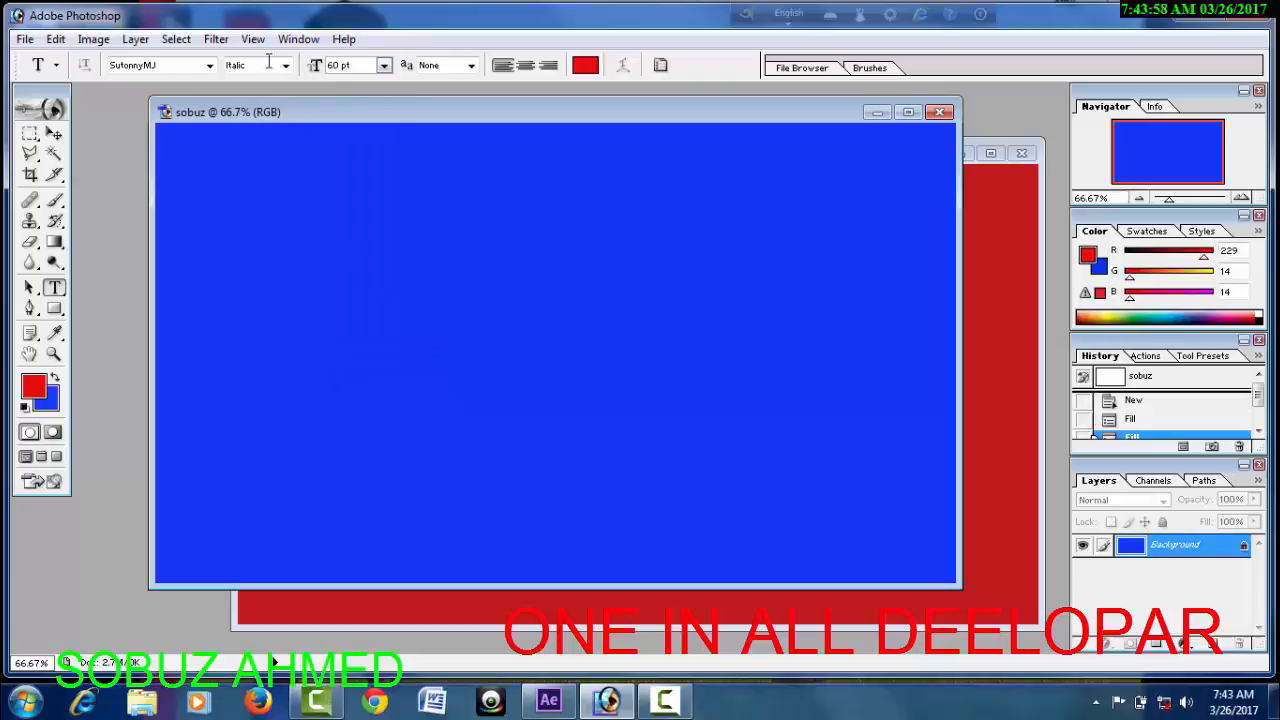
pyautogui.click(384, 66)
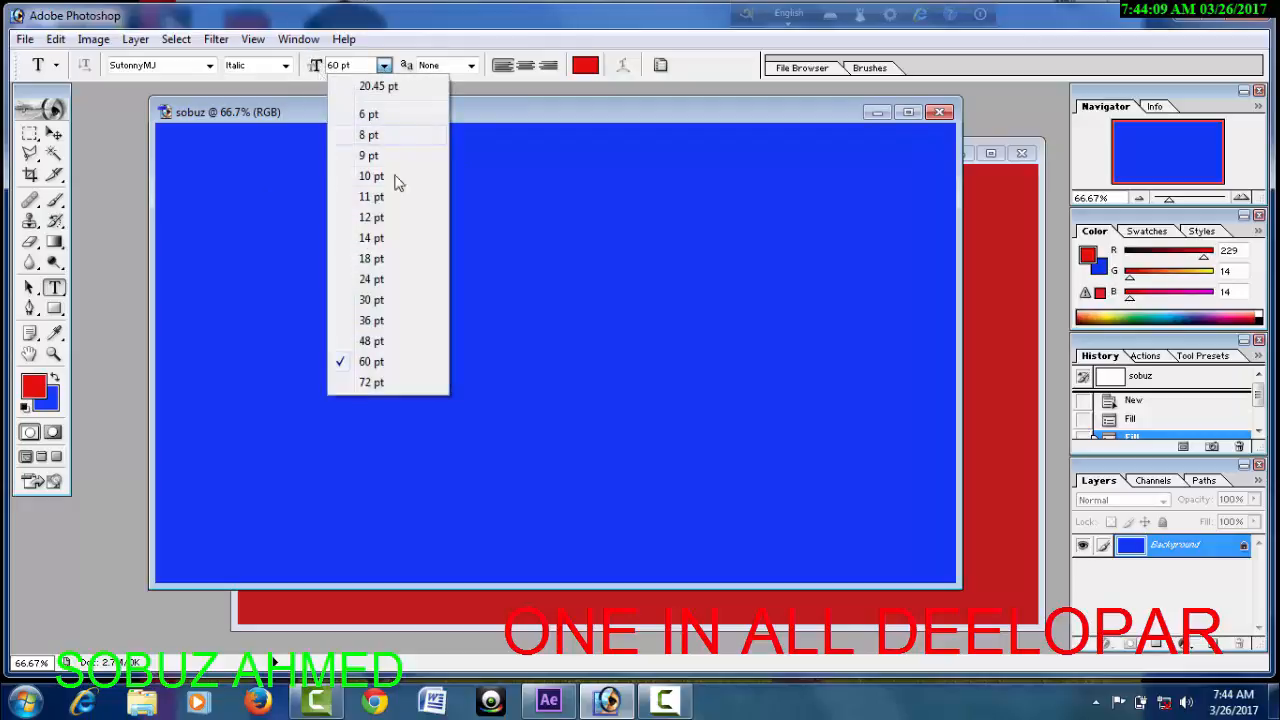
pyautogui.click(396, 366)
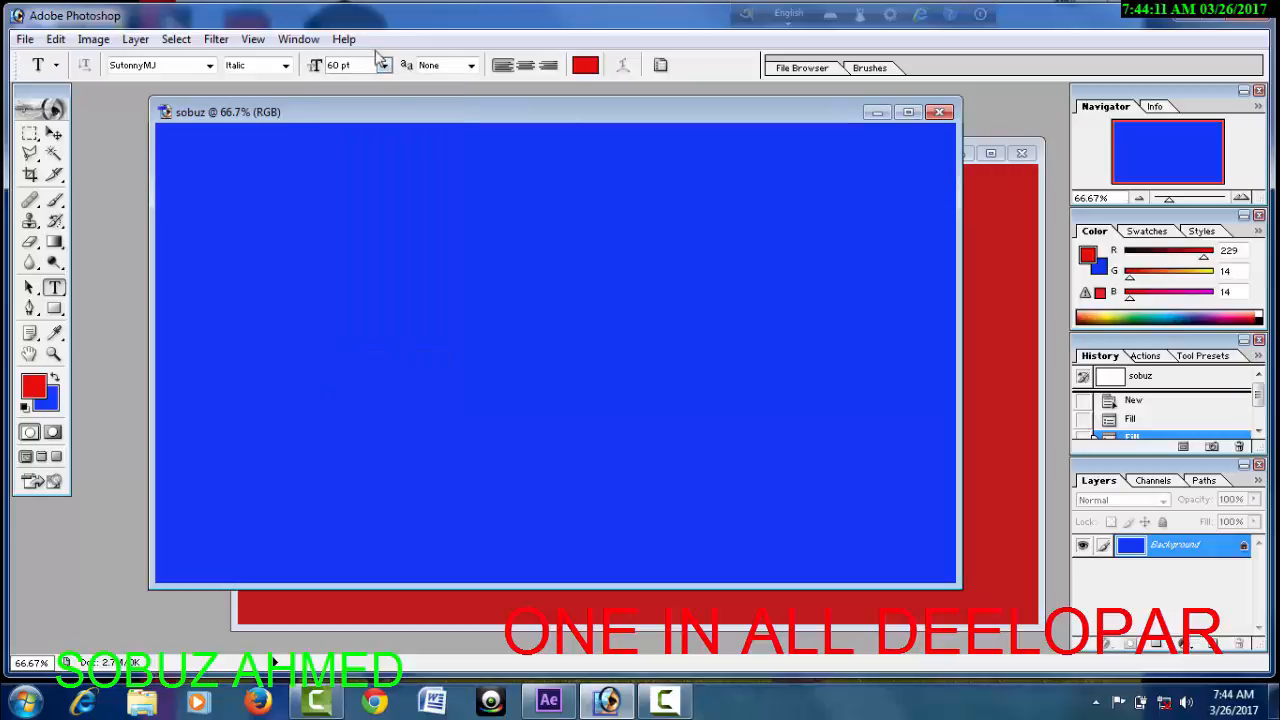
# Add a text layer in the upper-left area of the blue canvas with the author's first name in Bengali, removing the surplus repeated last letters.
pyautogui.click(243, 206)
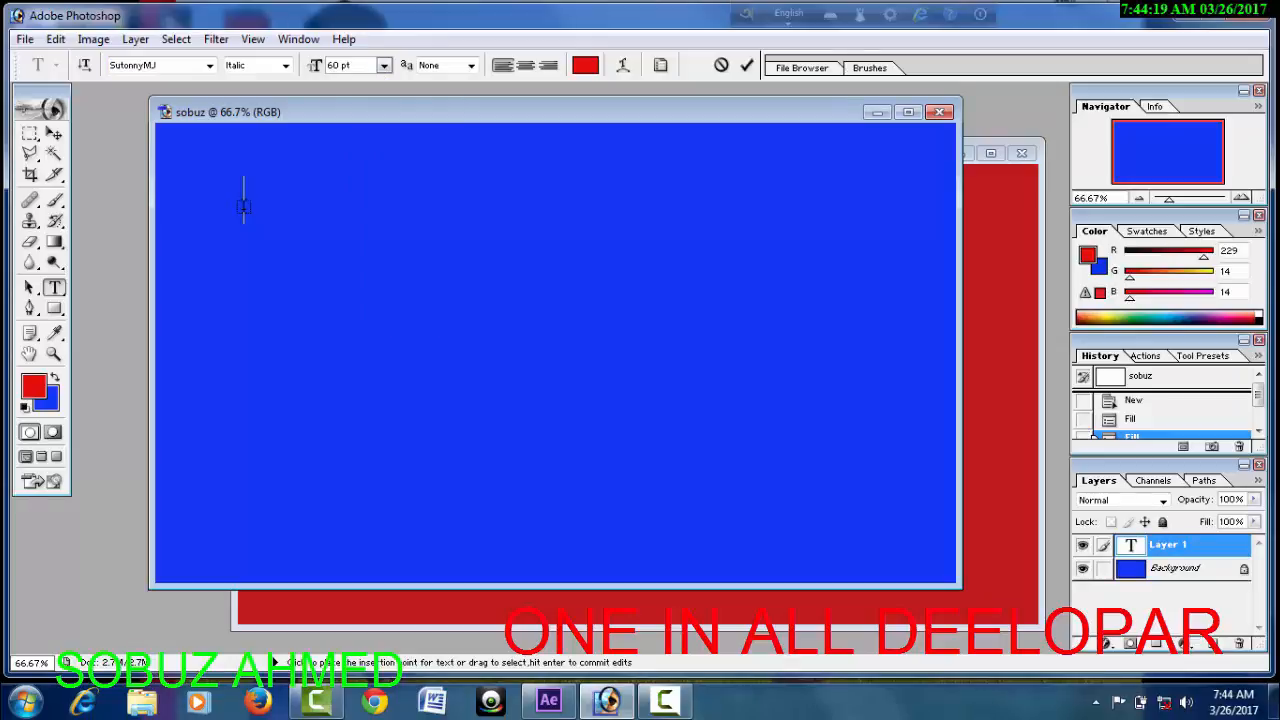
pyautogui.write('mey')
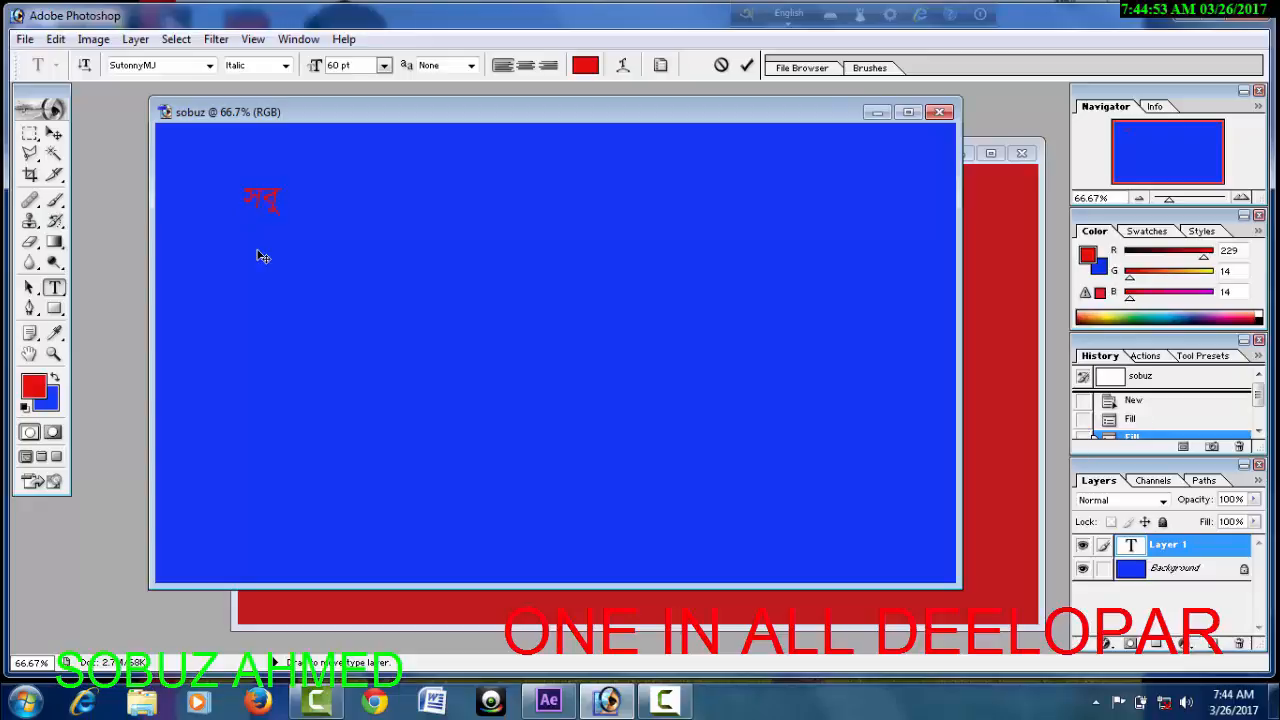
pyautogui.write('RRRRRRRRRRRRRR')
pyautogui.press('BackSpace')
pyautogui.press('BackSpace')
pyautogui.press('BackSpace')
pyautogui.press('BackSpace')
pyautogui.press('BackSpace')
pyautogui.press('BackSpace')
pyautogui.press('BackSpace')
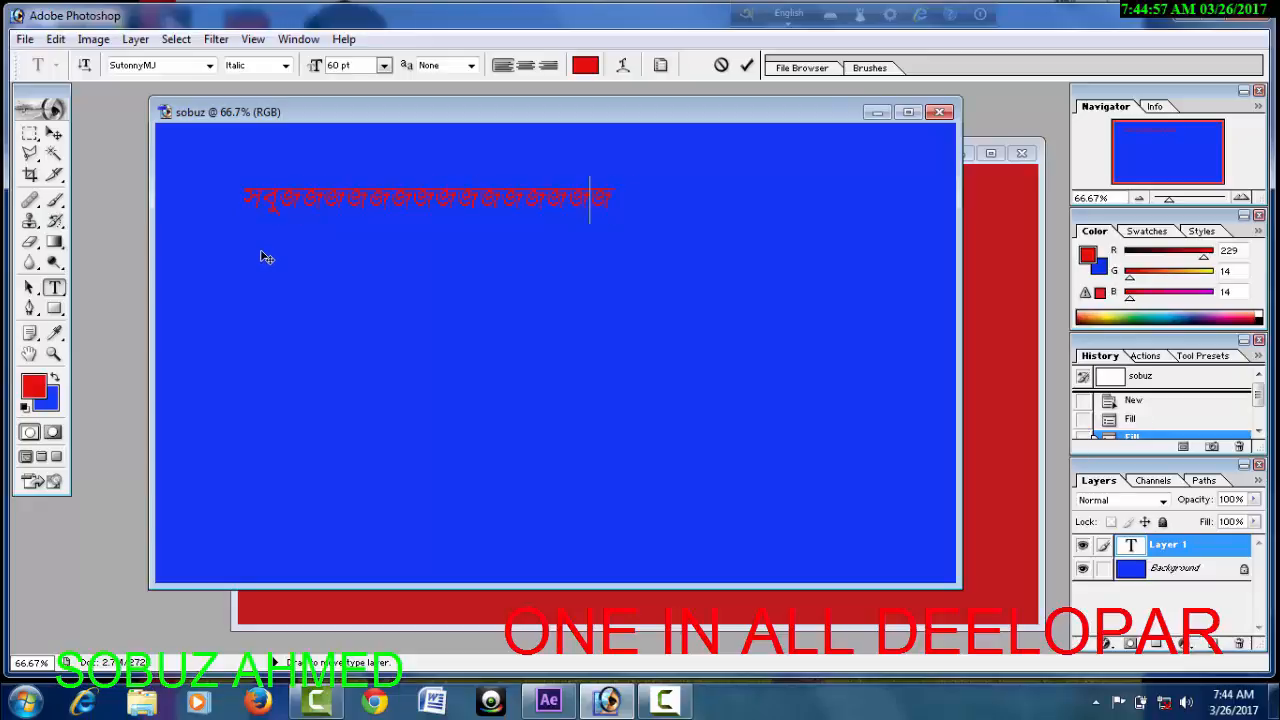
pyautogui.press('BackSpace')
pyautogui.press('BackSpace')
pyautogui.press('BackSpace')
pyautogui.press('BackSpace')
pyautogui.press('BackSpace')
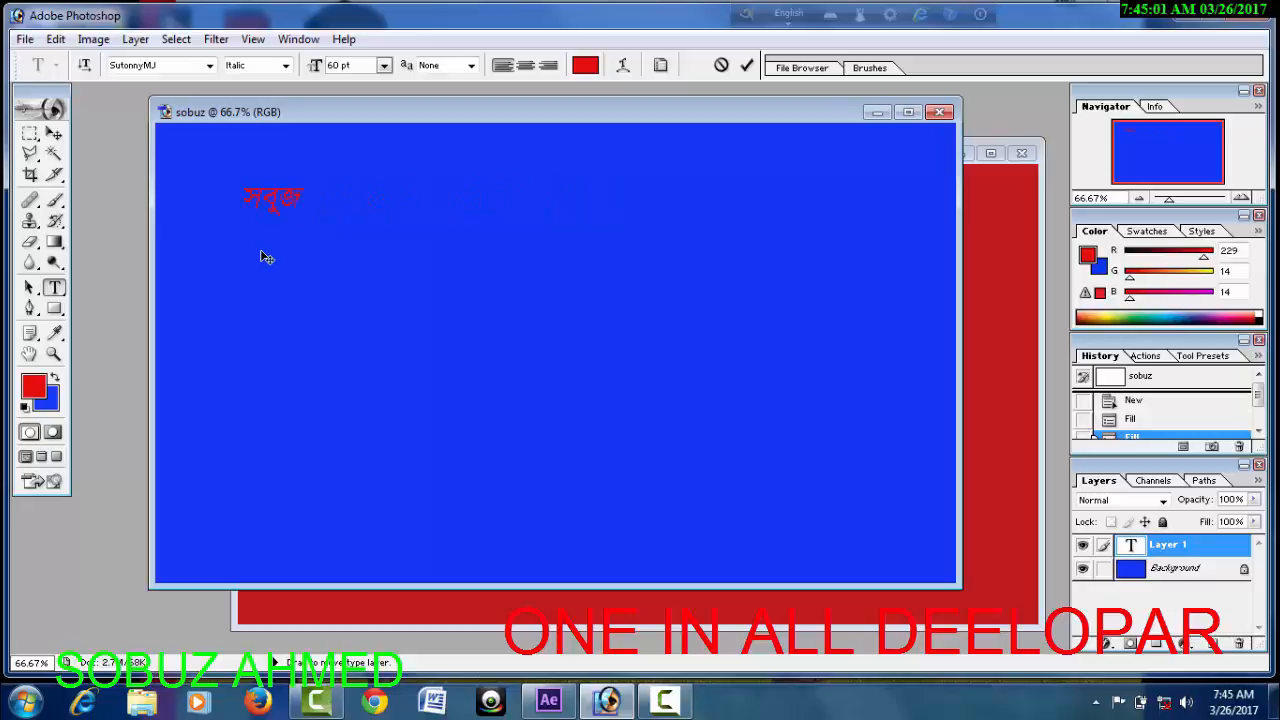
# Enlarge the Bengali text with the Move tool to about 1003.5% width and 1485.4% height, and apply the transformation.
pyautogui.click(53, 133)
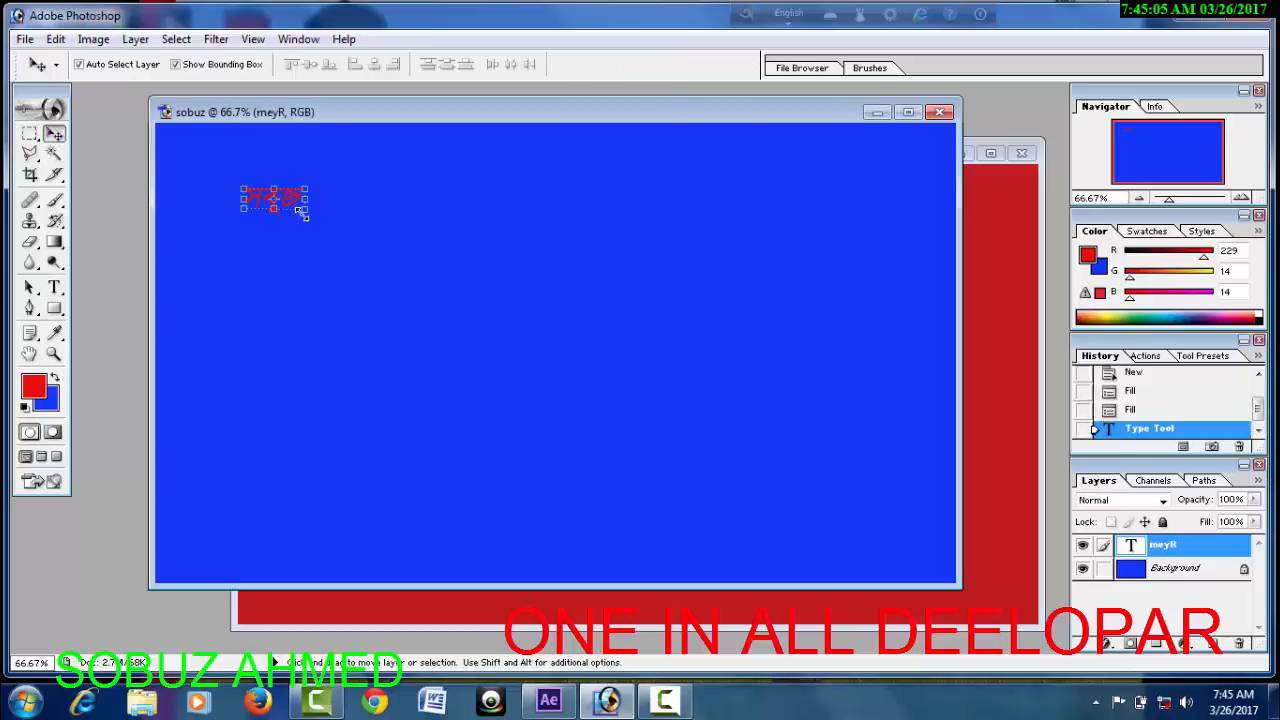
pyautogui.moveTo(302, 213); pyautogui.dragTo(790, 500)
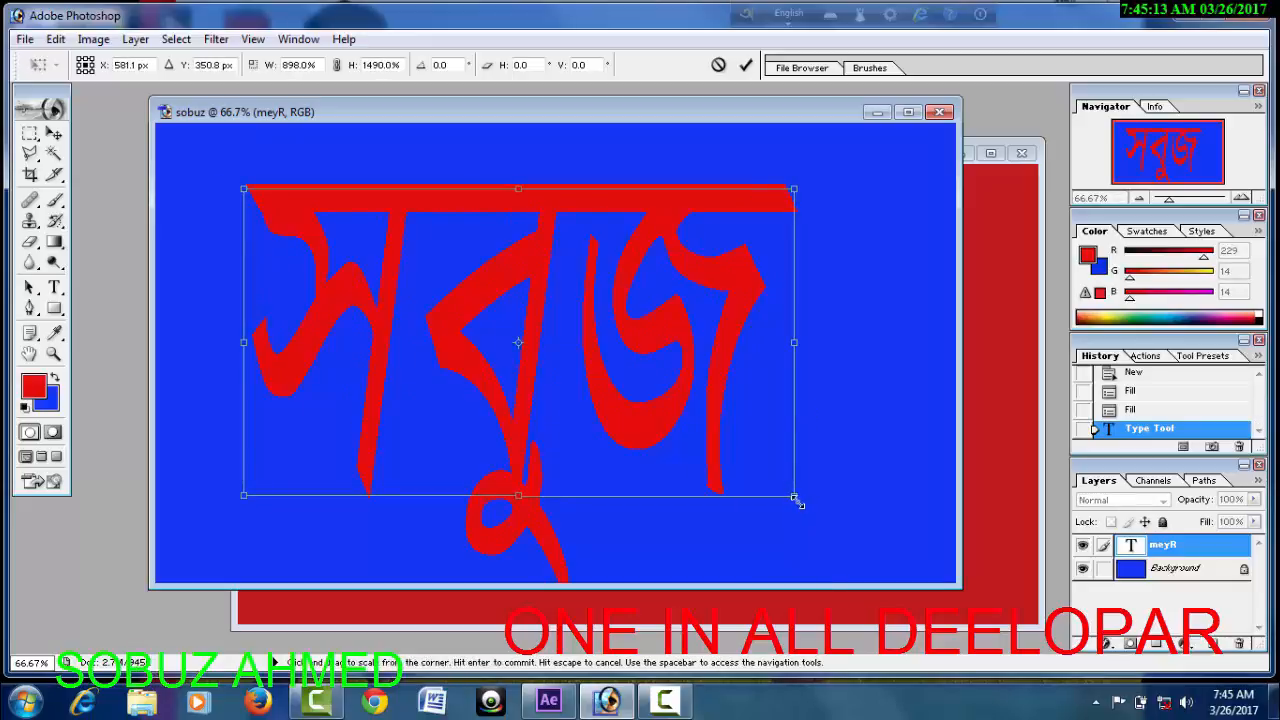
pyautogui.moveTo(796, 498); pyautogui.dragTo(862, 500)
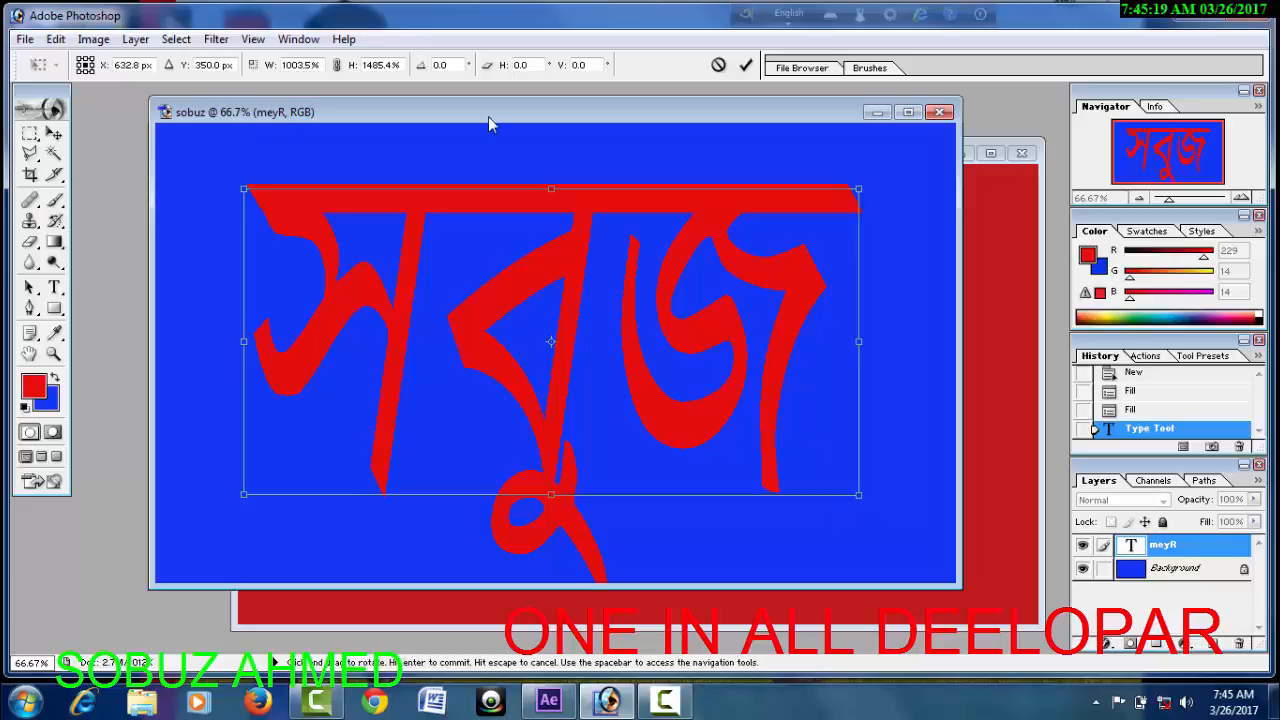
pyautogui.click(176, 39)
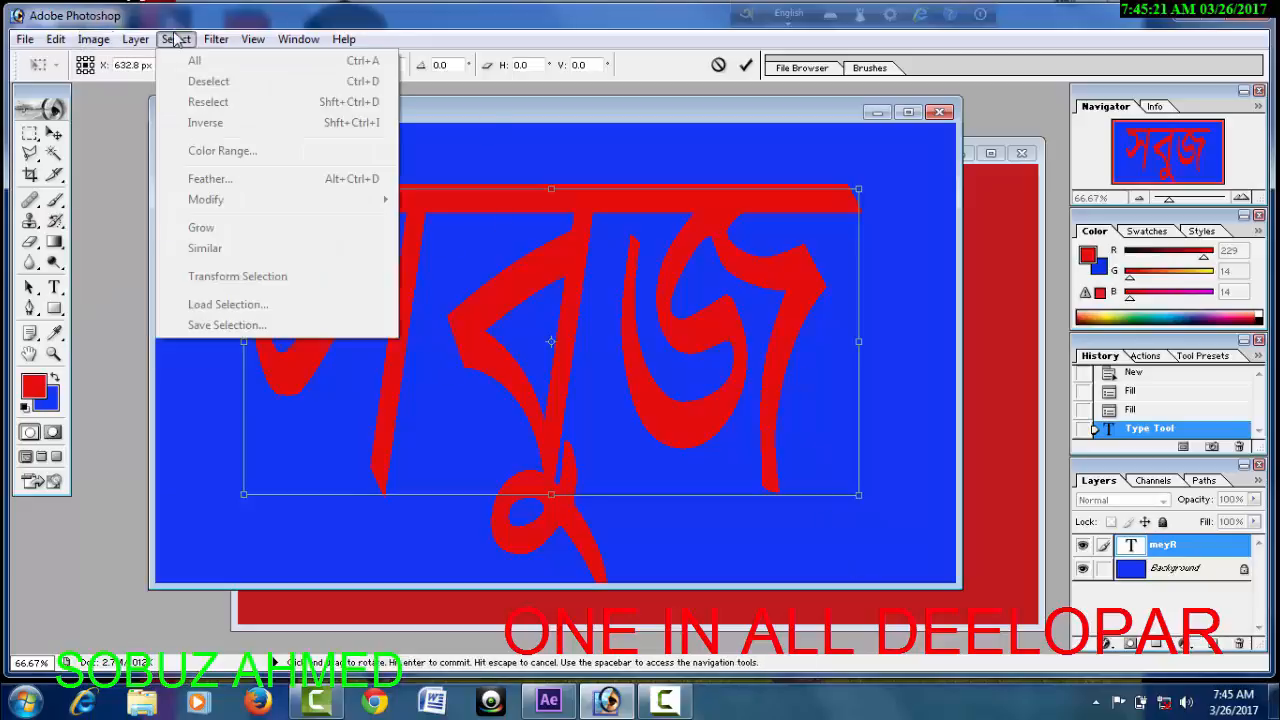
pyautogui.moveTo(298, 39)
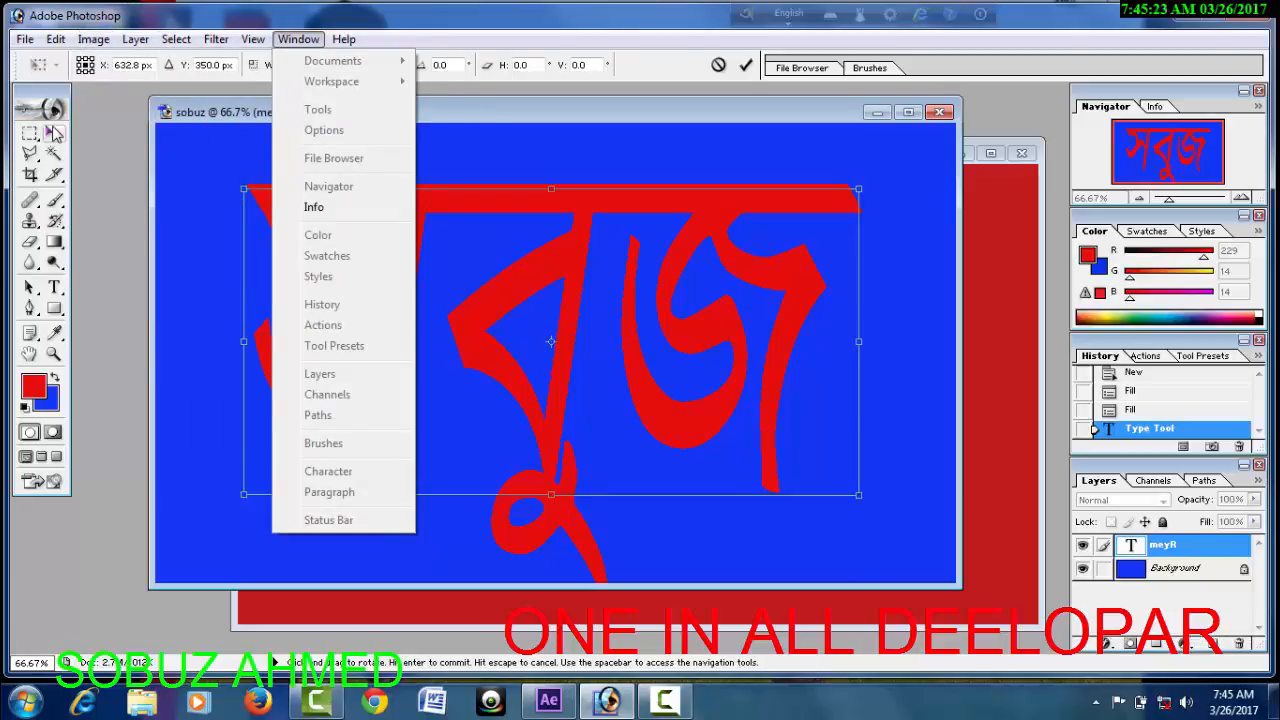
pyautogui.click(54, 133)
pyautogui.click(548, 279)
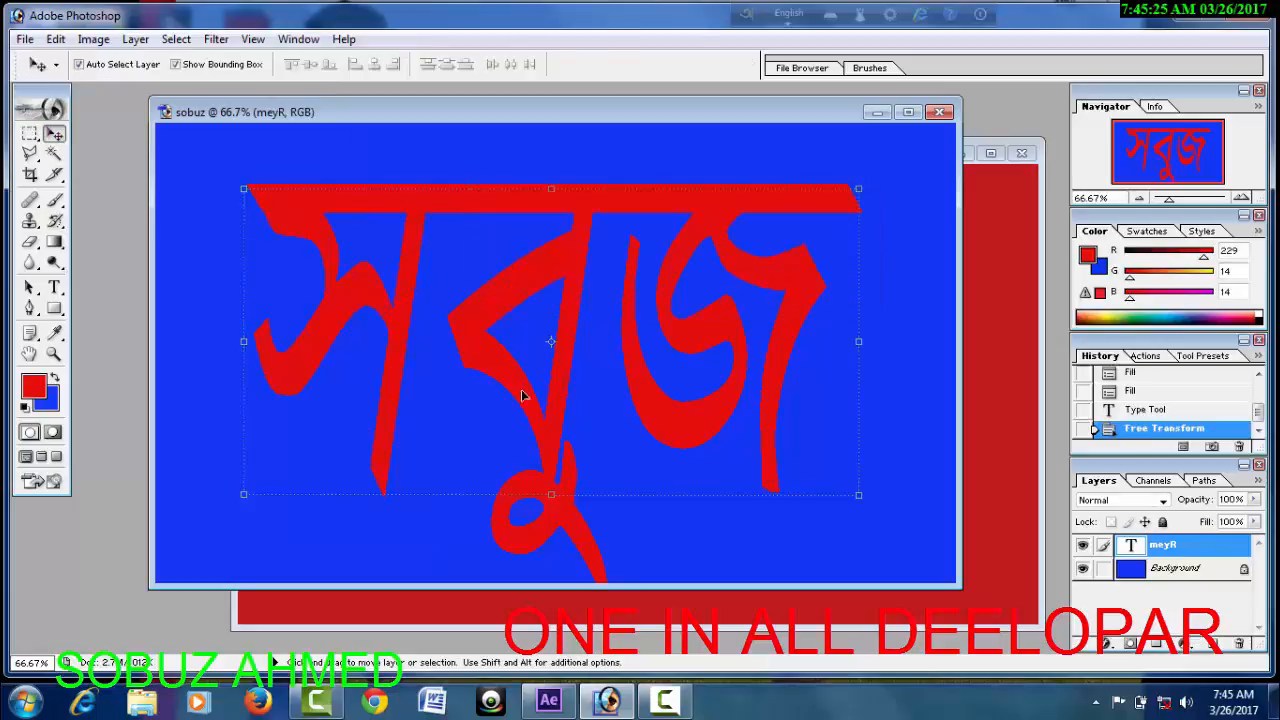
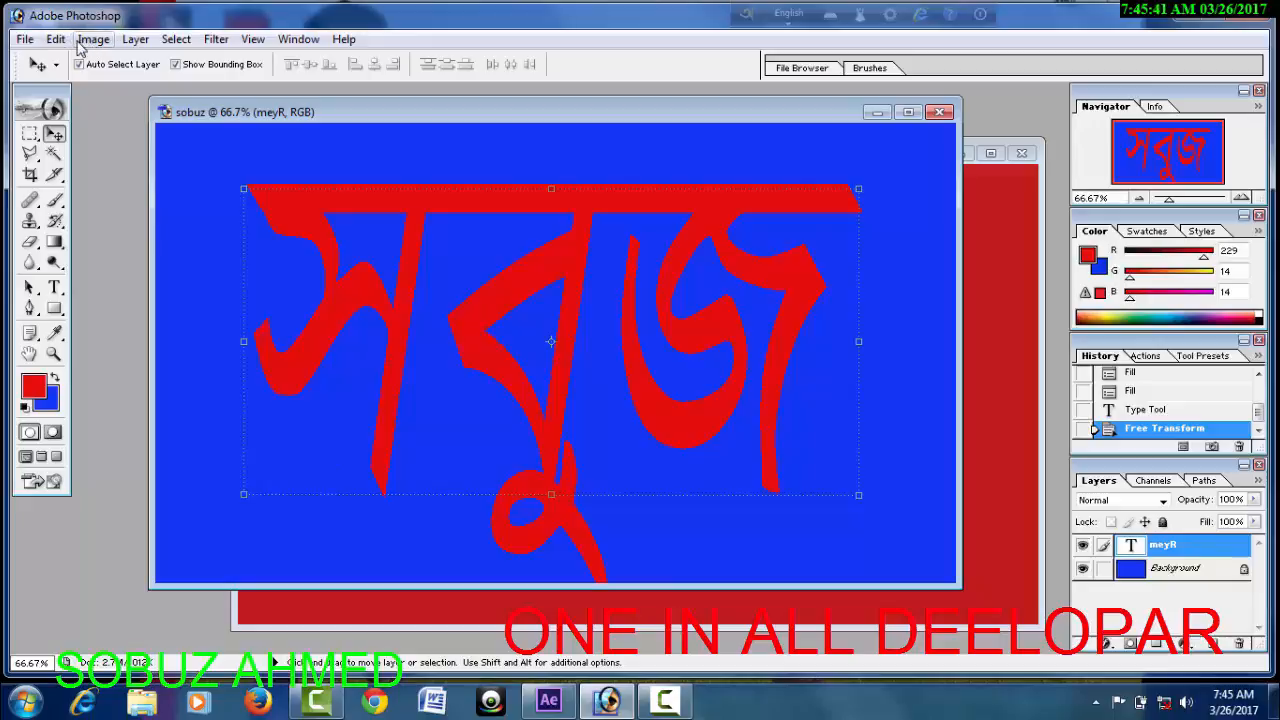
# Add a Bevel and Emboss layer style to the text layer, using the Emboss style with a depth of 411%.
pyautogui.click(134, 39)
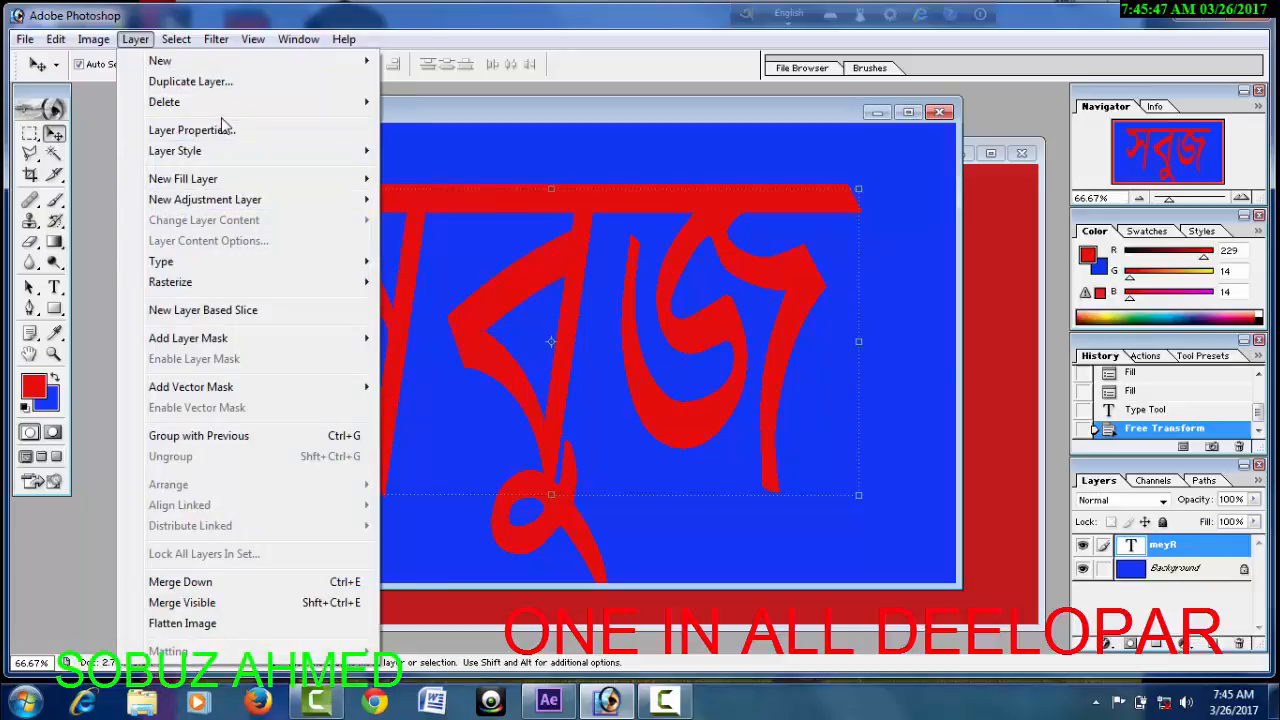
pyautogui.moveTo(252, 163)
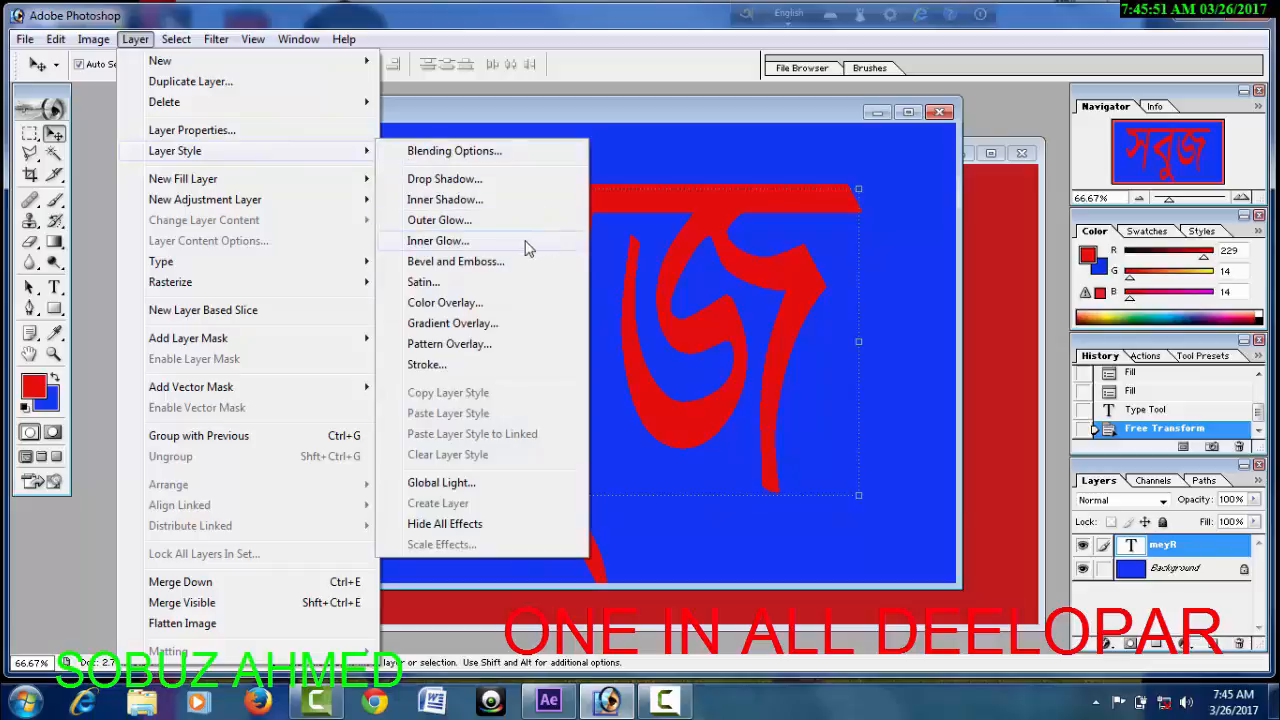
pyautogui.click(440, 261)
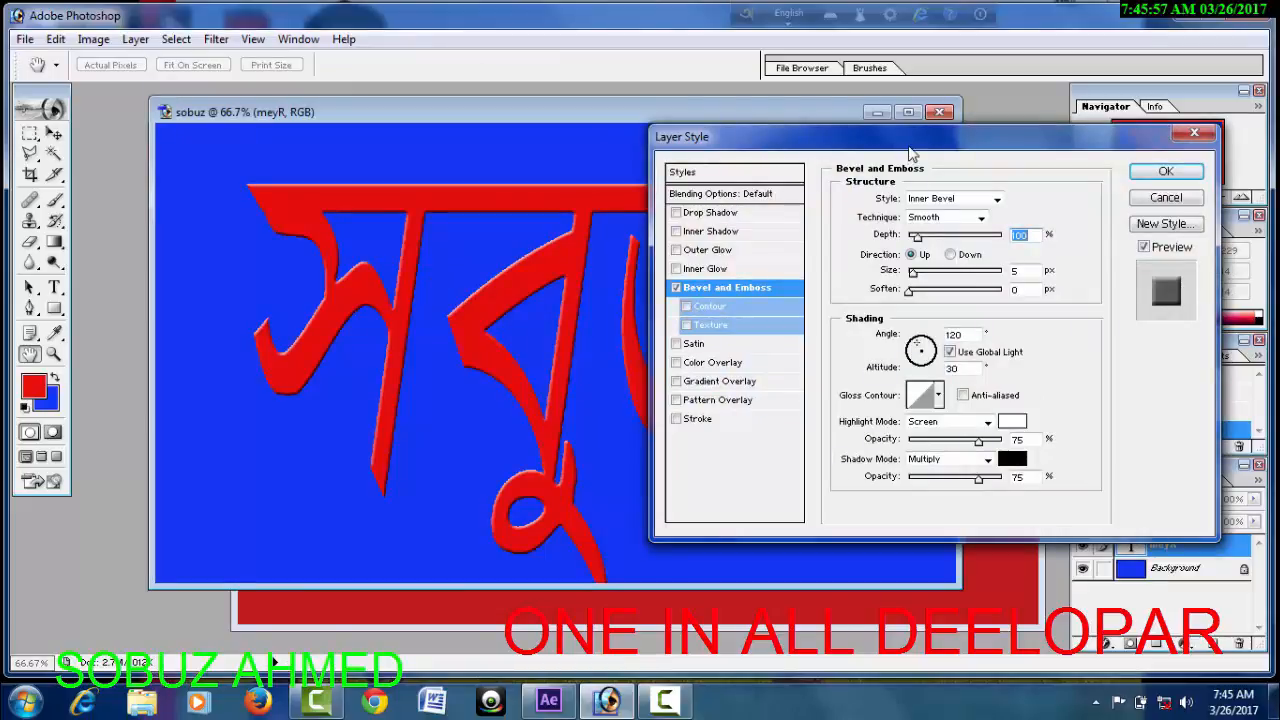
pyautogui.moveTo(910, 155); pyautogui.dragTo(988, 57)
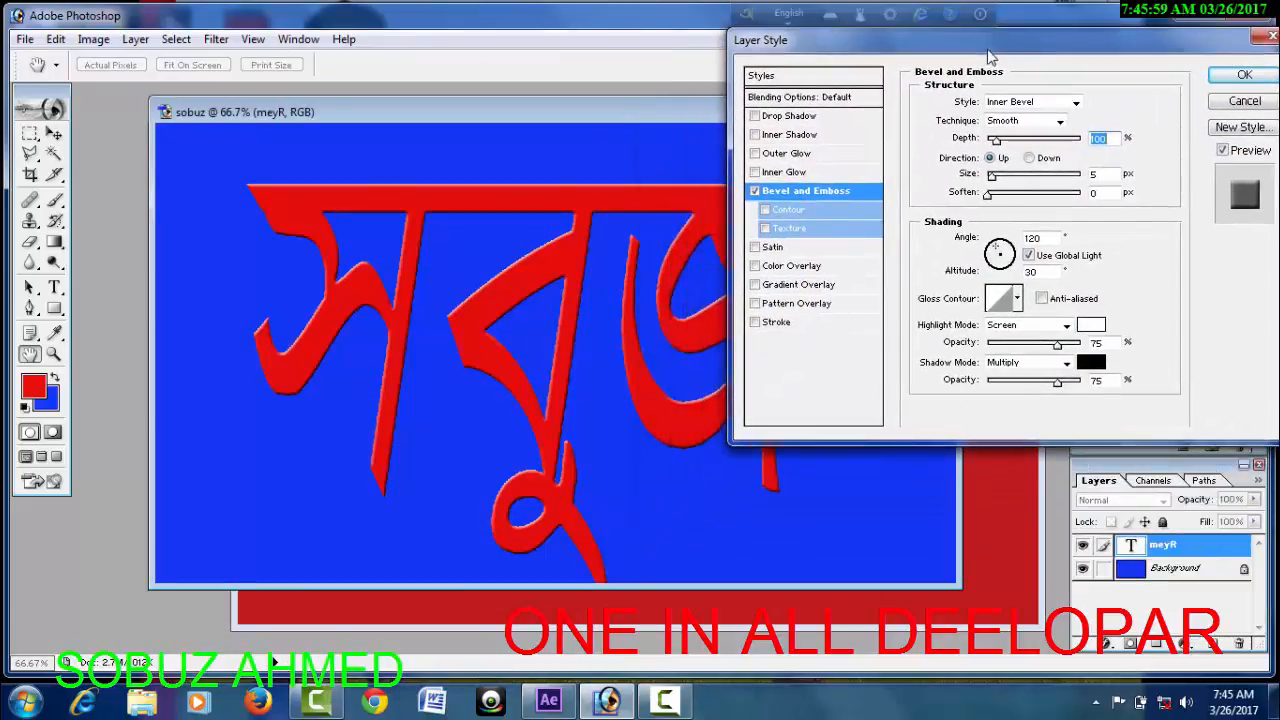
pyautogui.click(1017, 102)
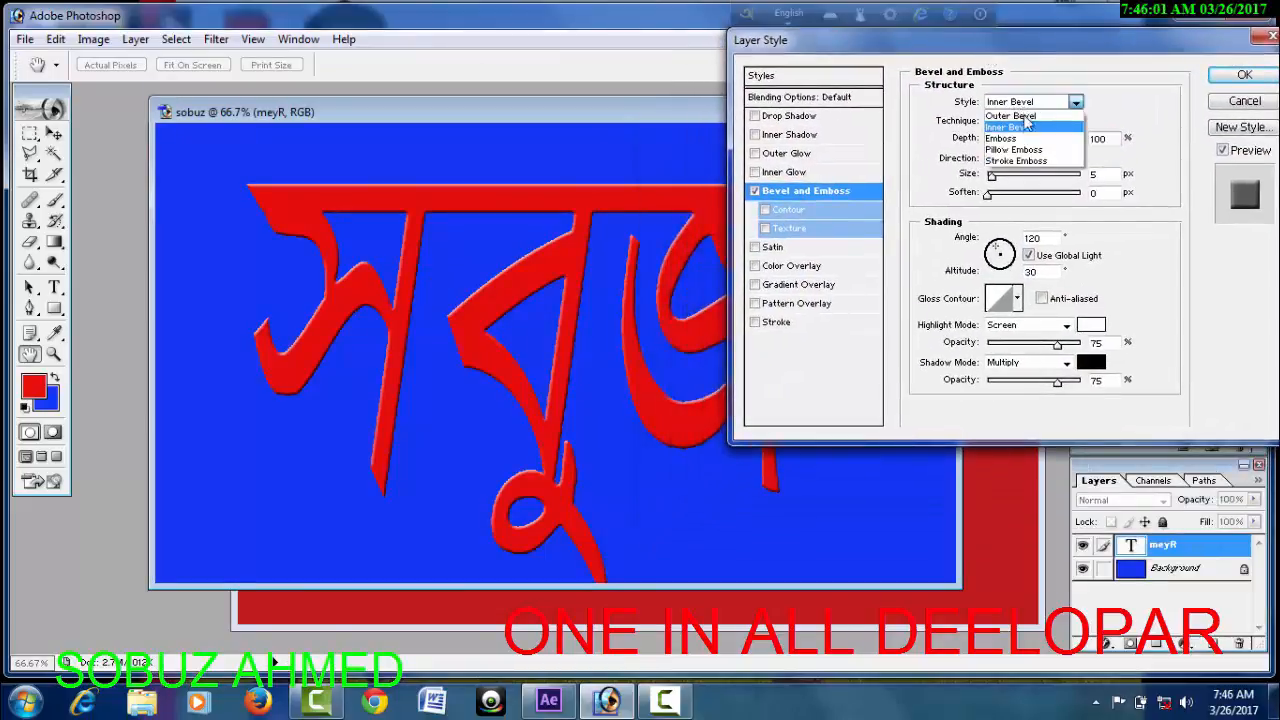
pyautogui.click(1024, 139)
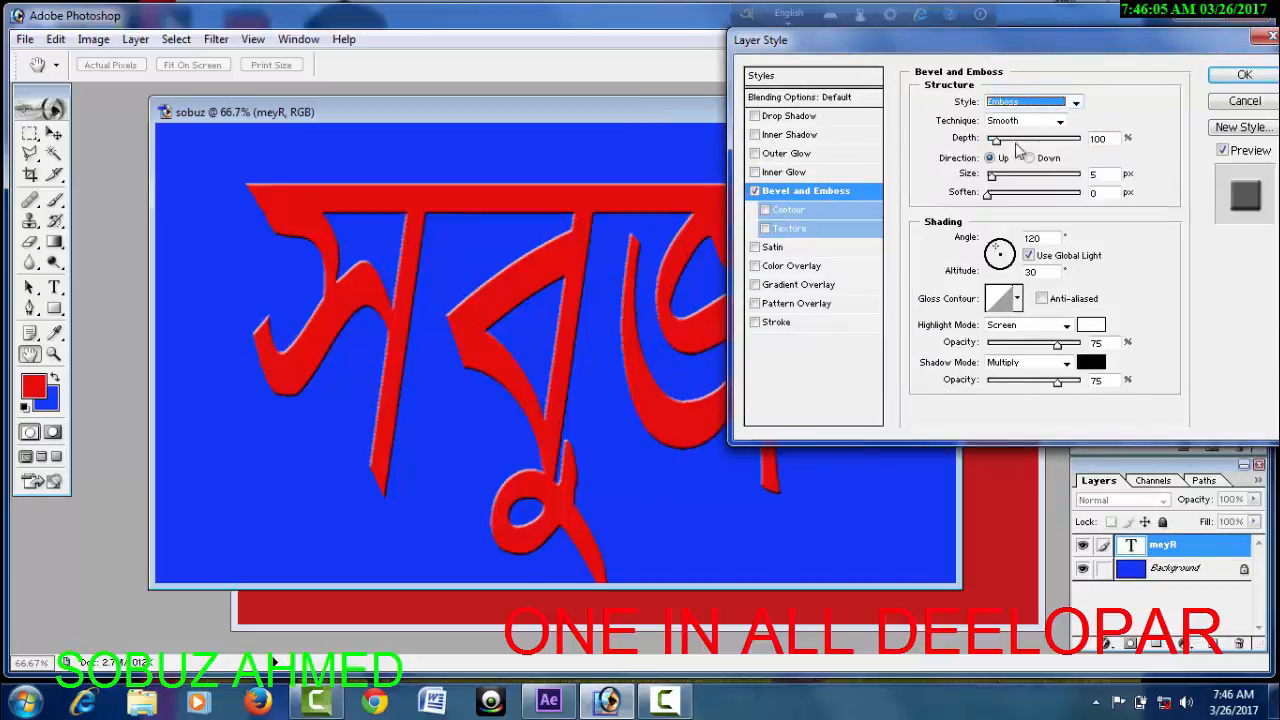
pyautogui.moveTo(996, 140); pyautogui.dragTo(1024, 141)
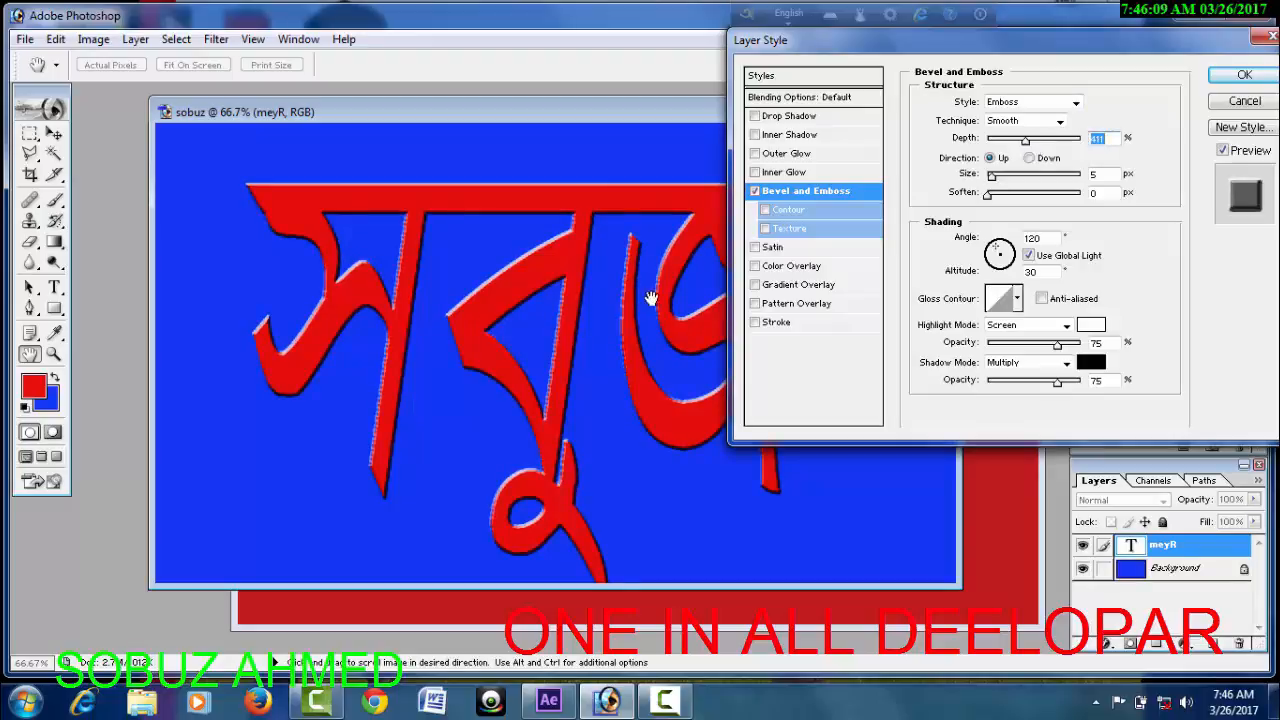
# Change the bevel style to Pillow Emboss with a depth of 491% and a size of 40 px.
pyautogui.click(1015, 103)
pyautogui.click(1015, 113)
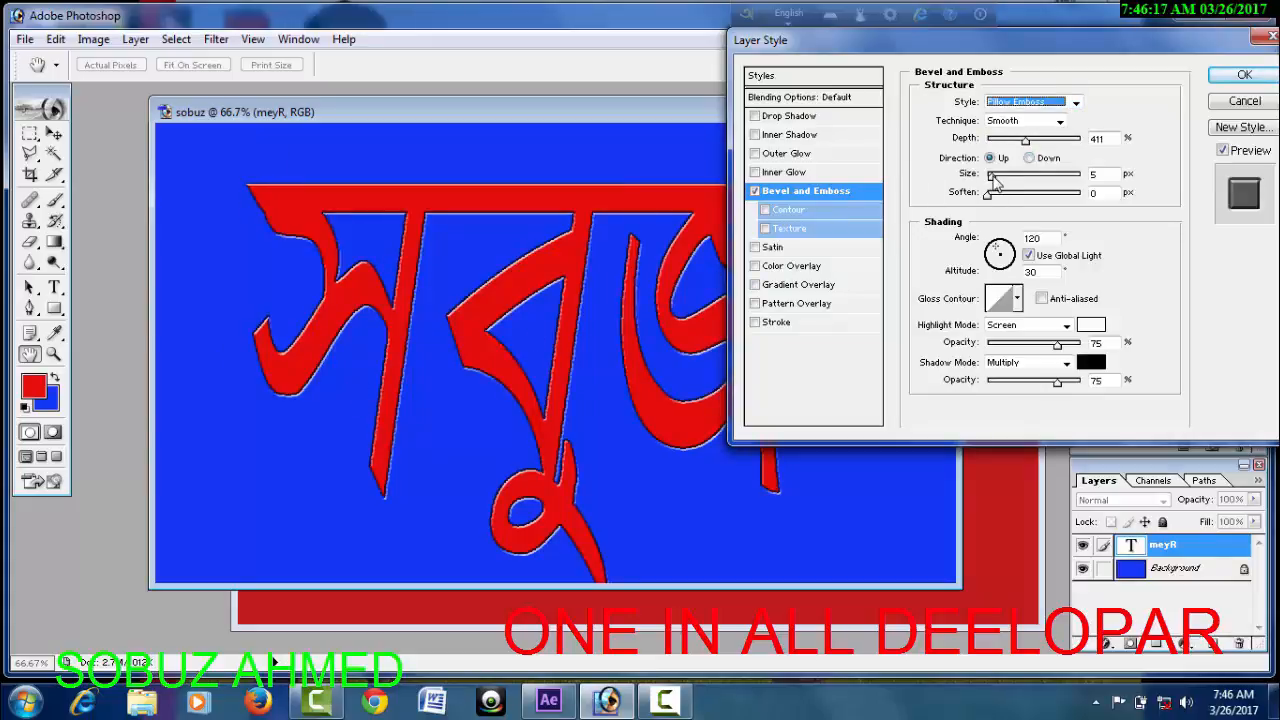
pyautogui.moveTo(1024, 141); pyautogui.dragTo(1014, 182)
pyautogui.click(996, 176)
pyautogui.moveTo(1012, 178); pyautogui.dragTo(1010, 188)
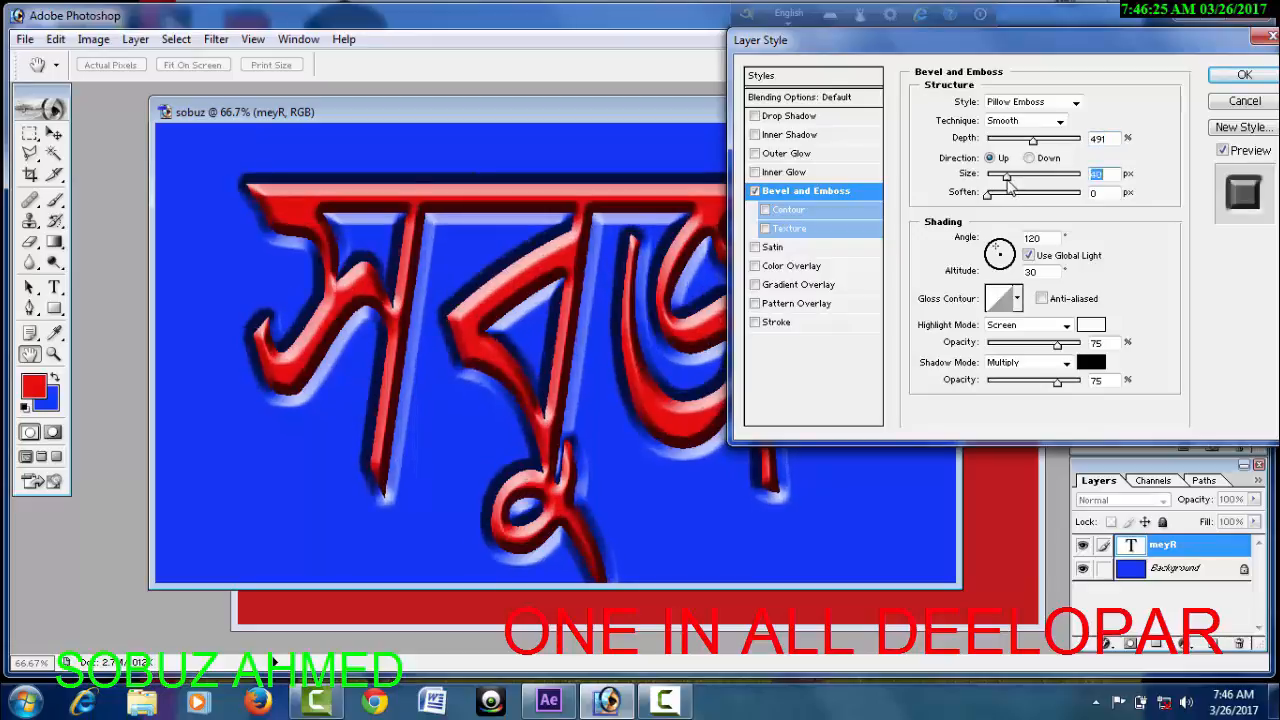
# Enable the Drop Shadow and Inner Glow effects on the text layer.
pyautogui.click(756, 117)
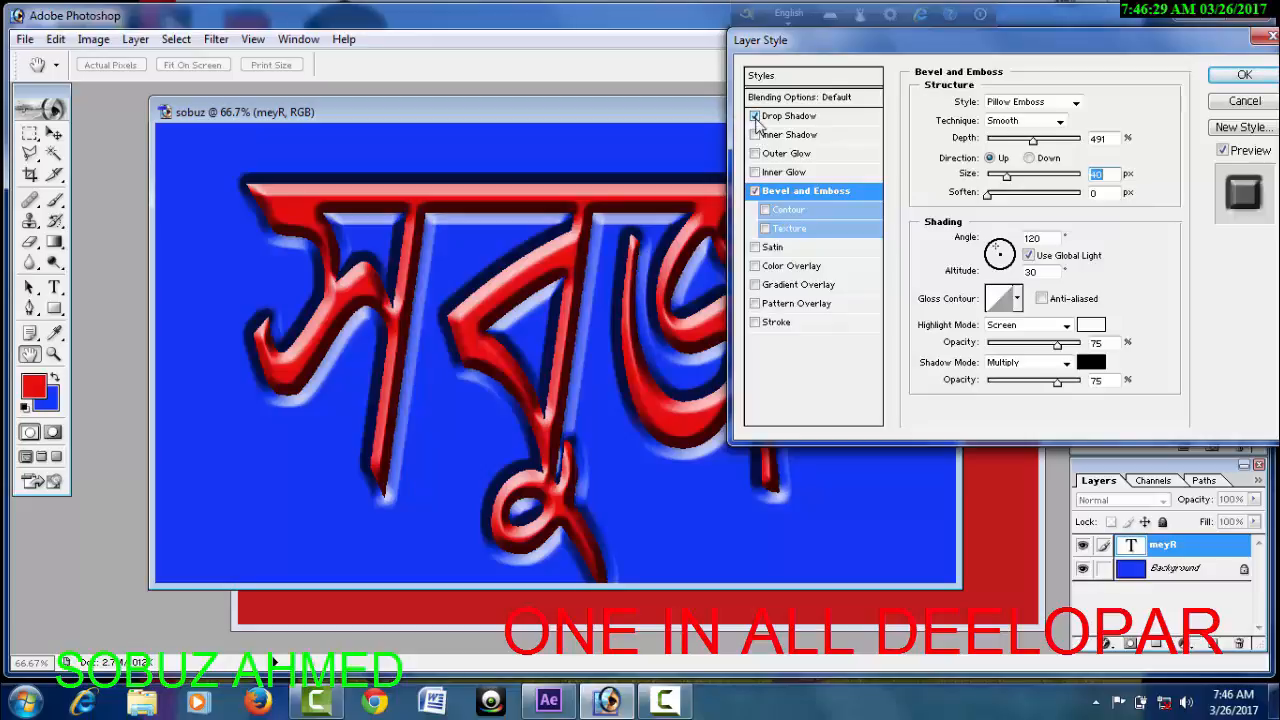
pyautogui.click(755, 172)
# Try the Texture, Contour and Satin effects on the text in turn, switching each one off again.
pyautogui.click(766, 229)
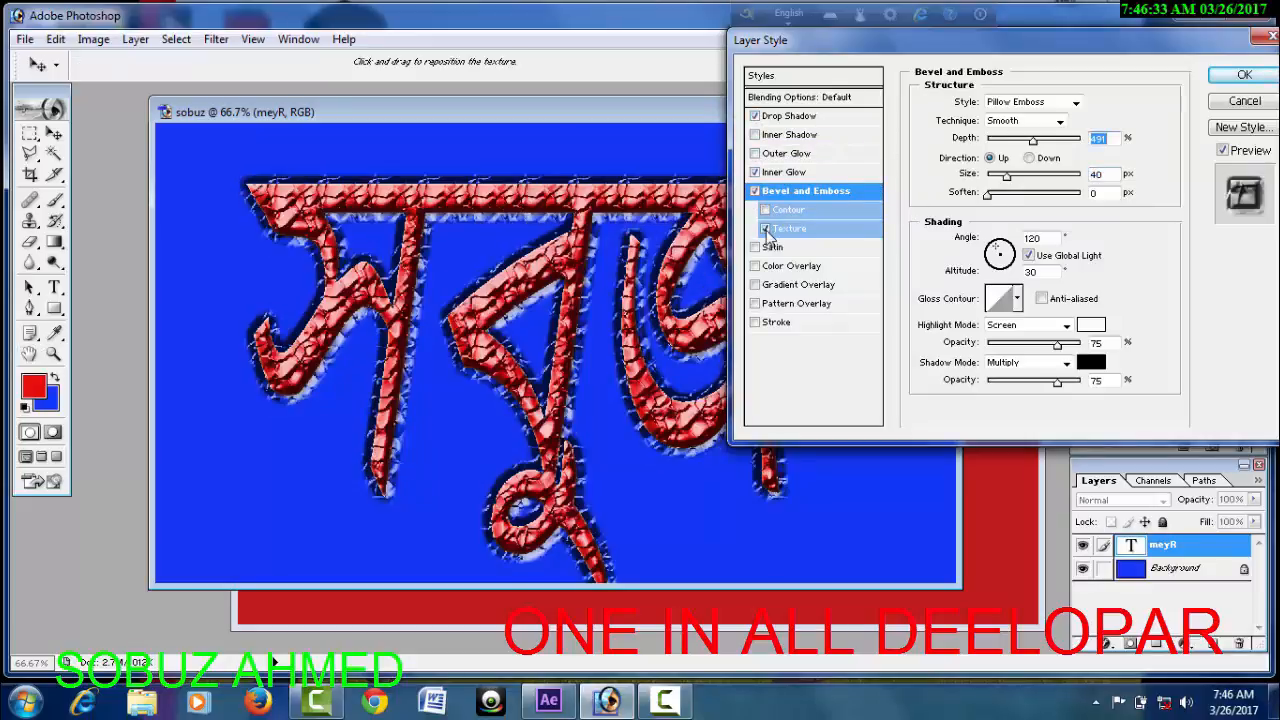
pyautogui.click(766, 229)
pyautogui.click(766, 212)
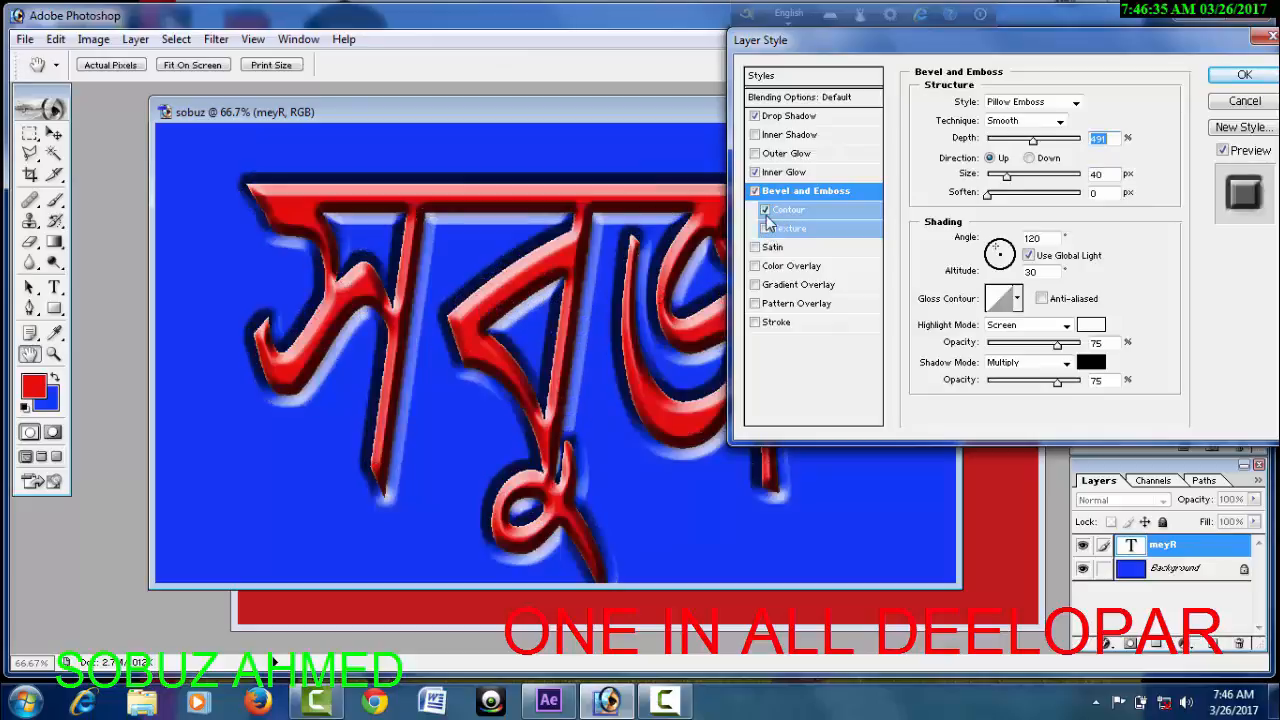
pyautogui.click(759, 249)
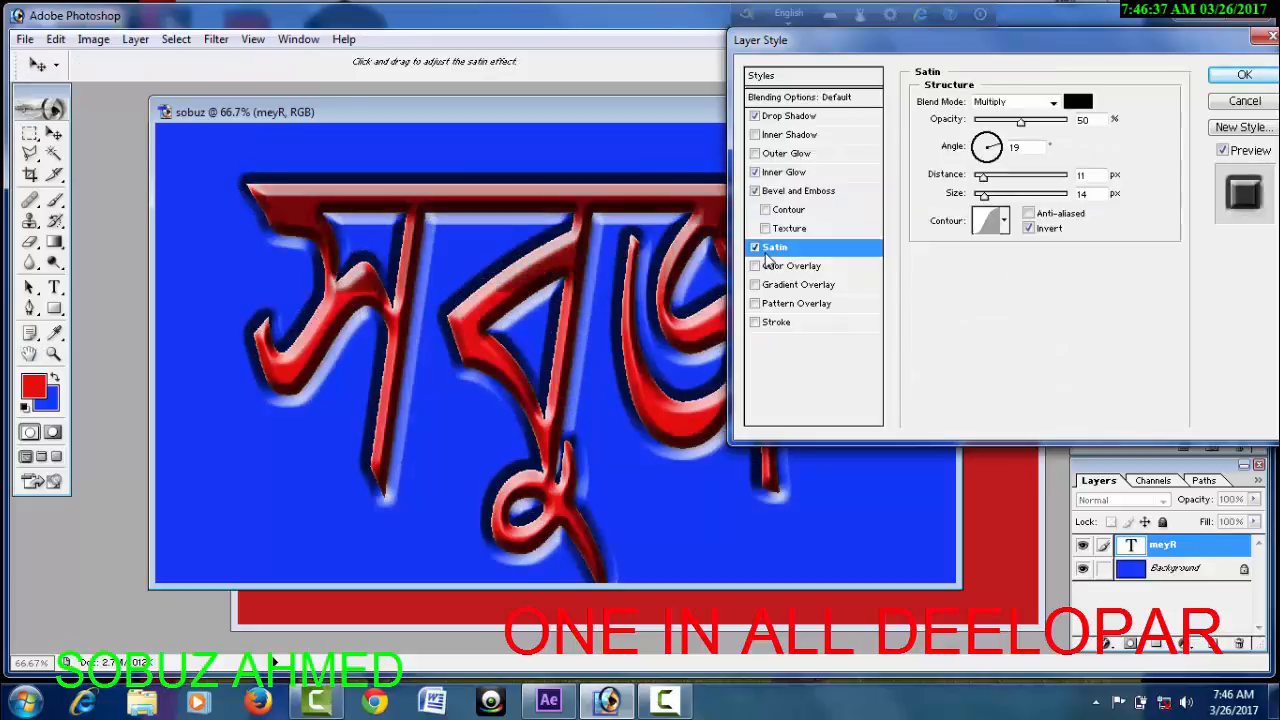
pyautogui.click(759, 249)
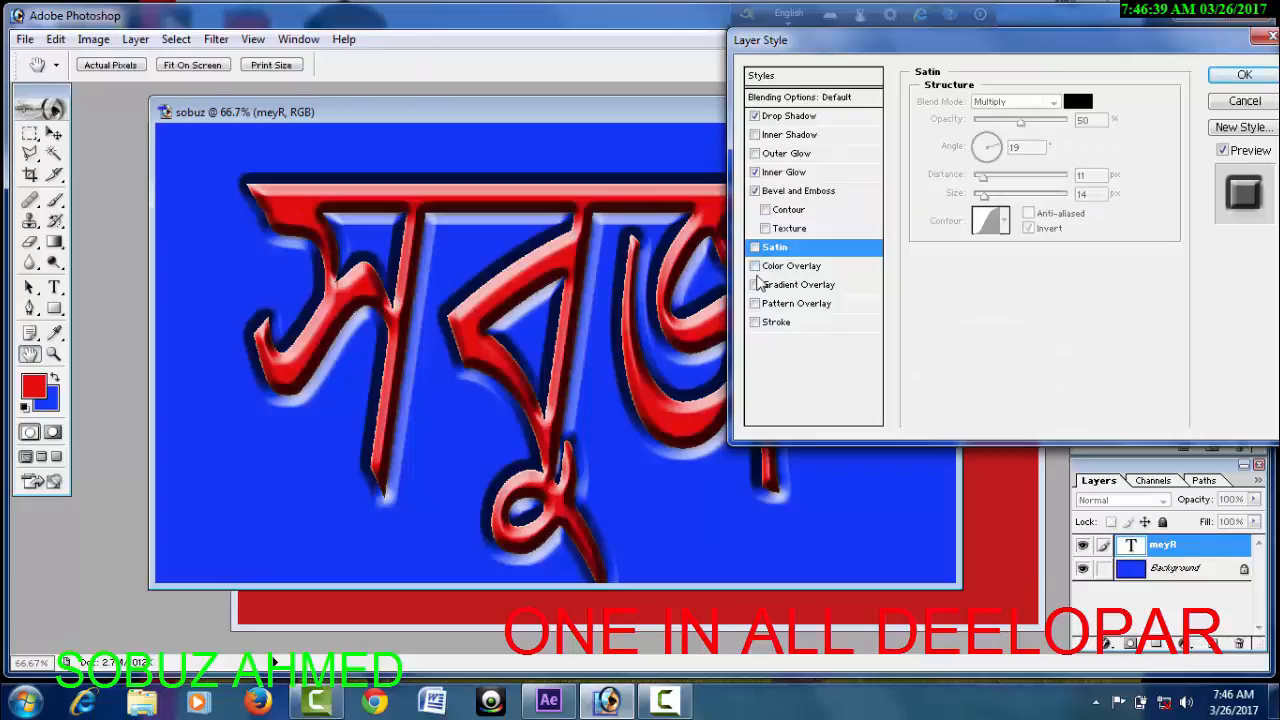
# Enable the Color Overlay, Pattern Overlay and Stroke effects and apply the layer style to the text.
pyautogui.click(756, 267)
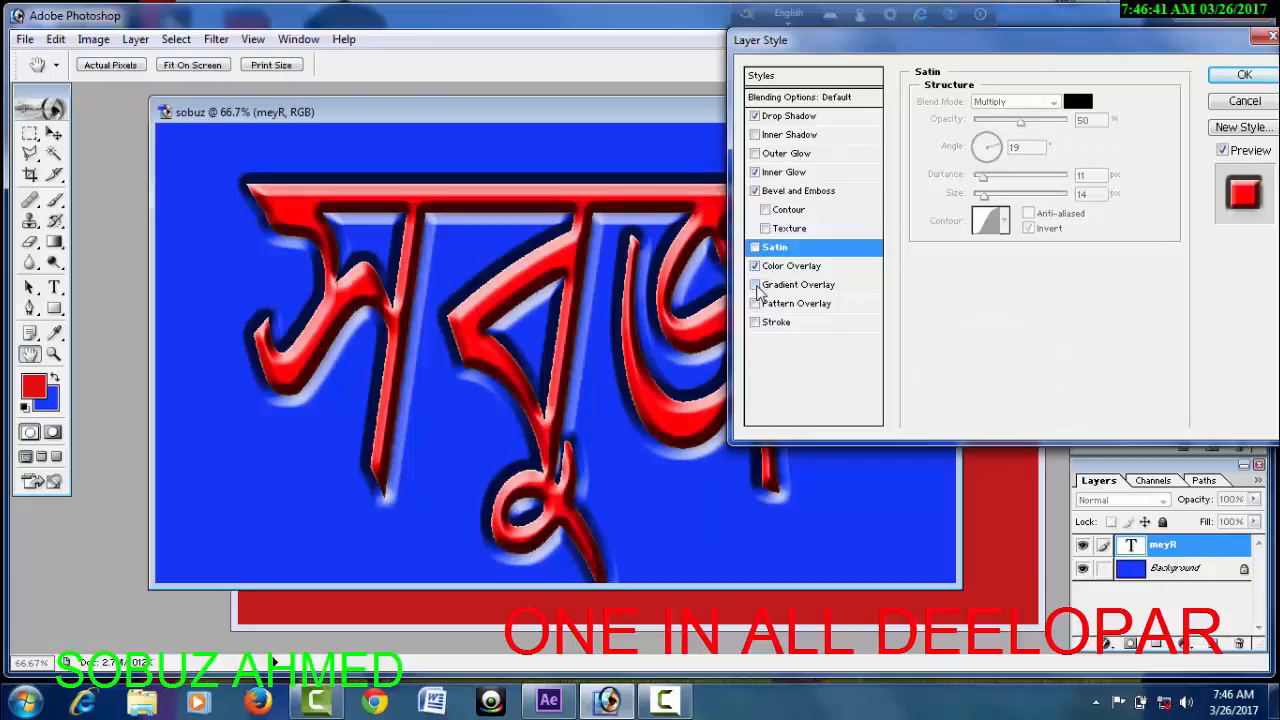
pyautogui.click(756, 286)
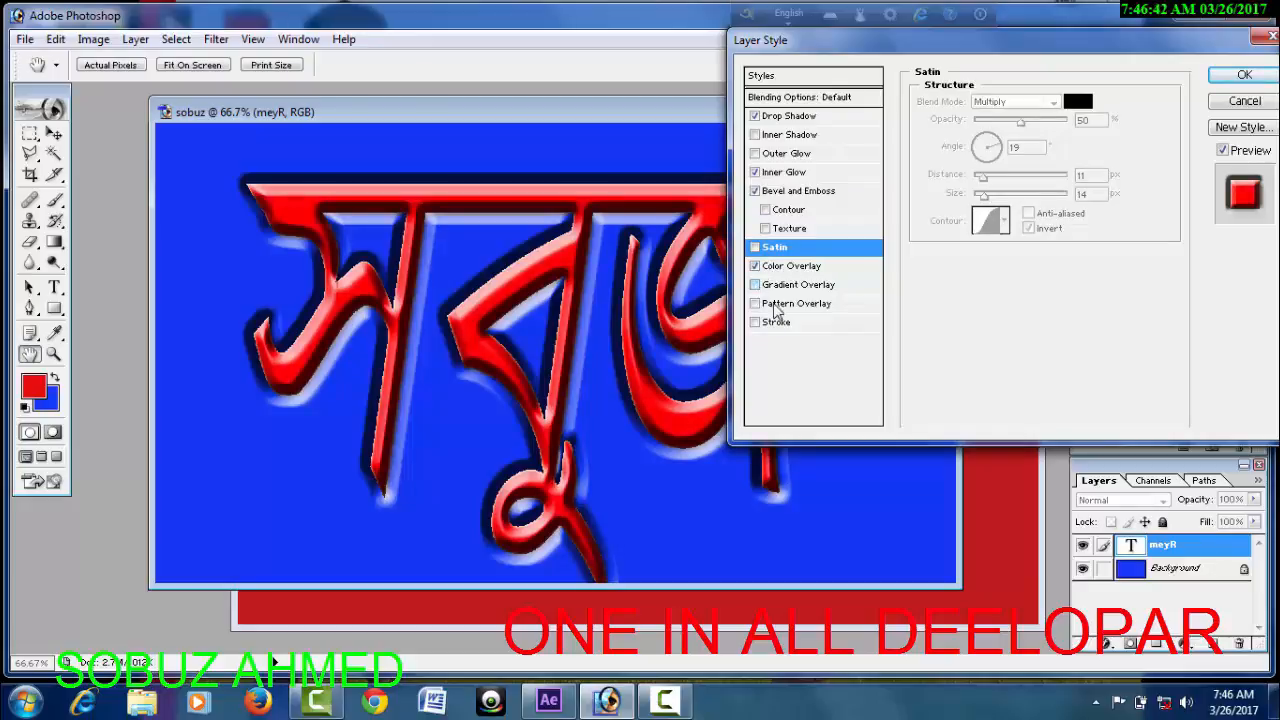
pyautogui.click(757, 323)
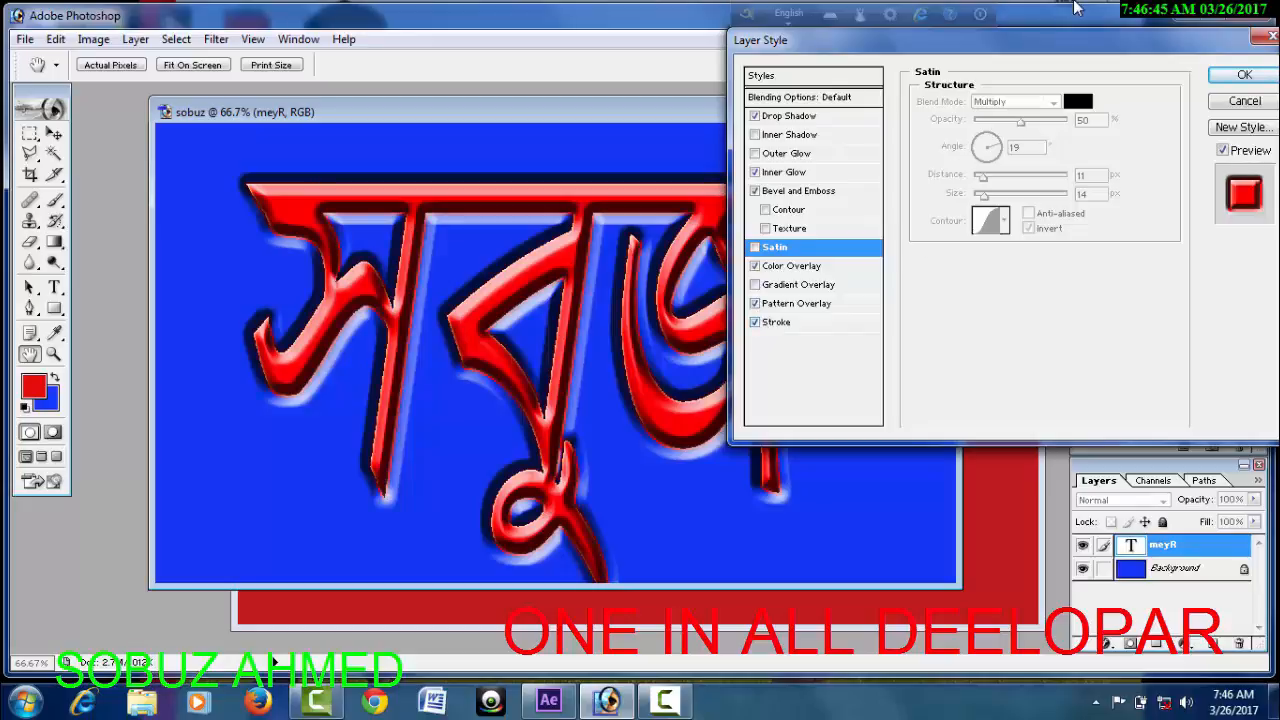
pyautogui.moveTo(1090, 55); pyautogui.dragTo(750, 199)
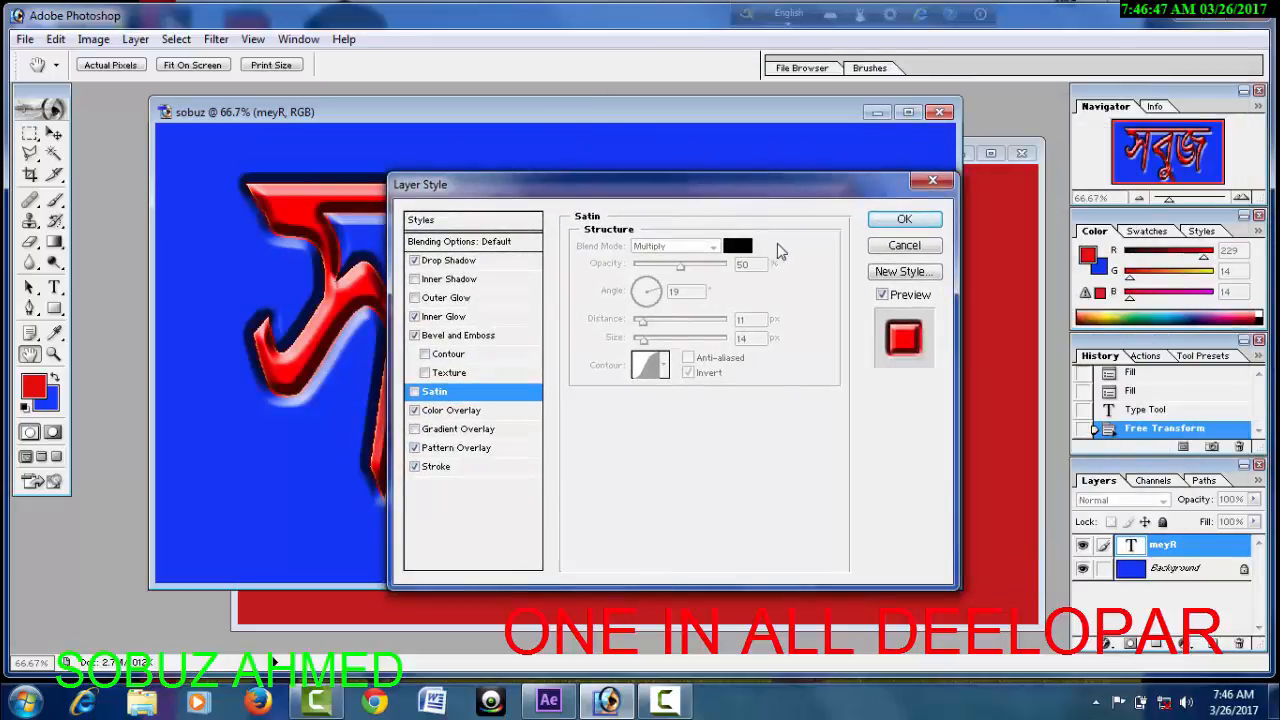
pyautogui.click(902, 272)
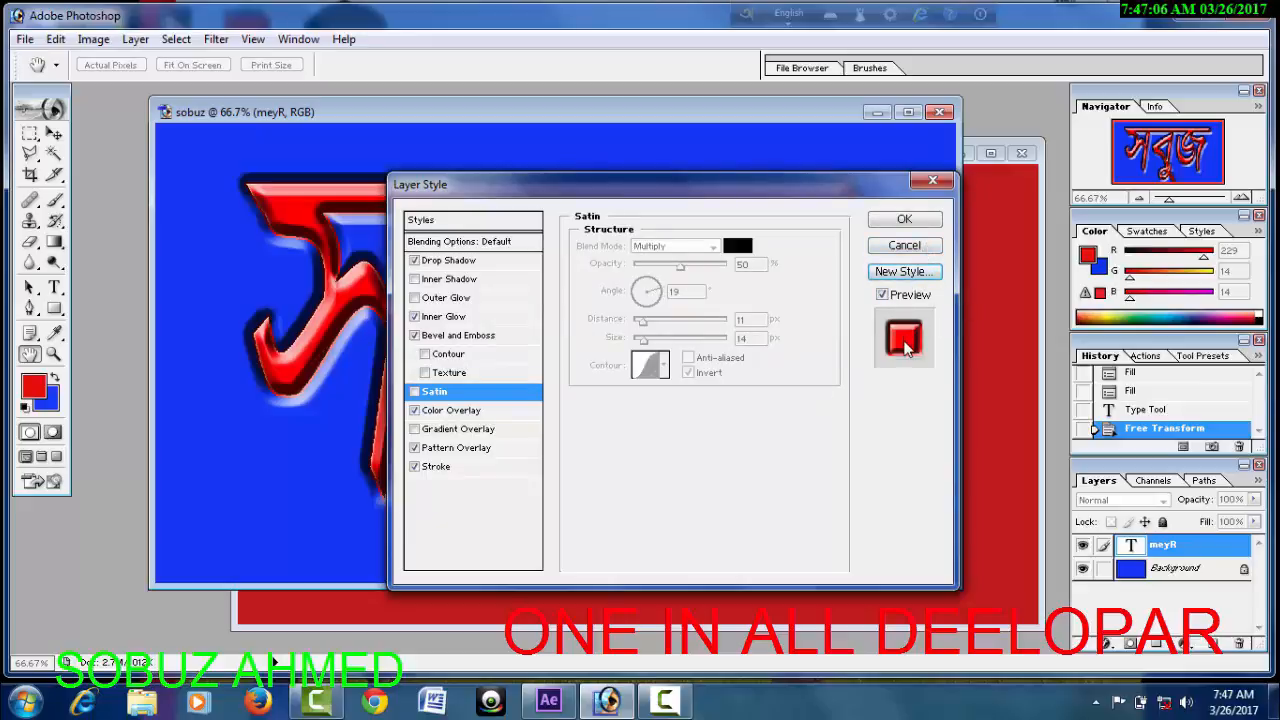
pyautogui.click(906, 219)
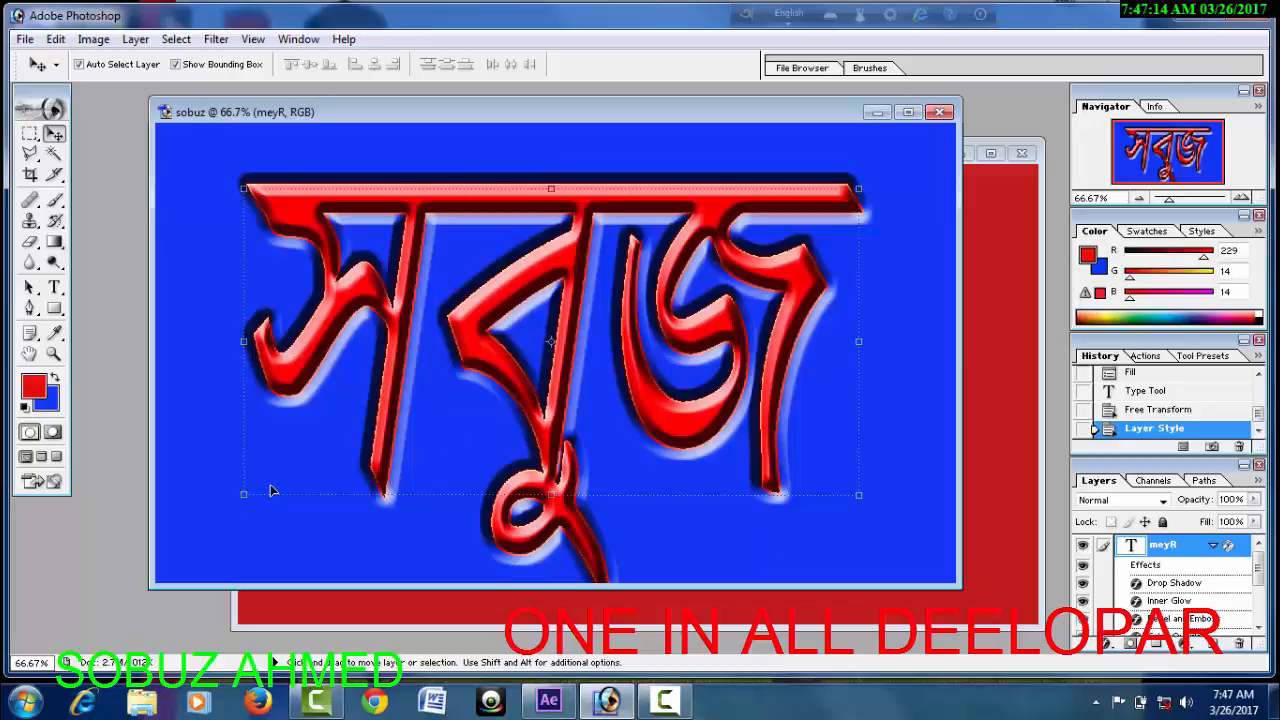
# Move the text up and enlarge it with a free transform to 117.5% width and 105.5% height.
pyautogui.moveTo(245, 497)
pyautogui.mouseDown()
pyautogui.moveTo(206, 508)
pyautogui.moveTo(240, 498)
pyautogui.mouseUp()
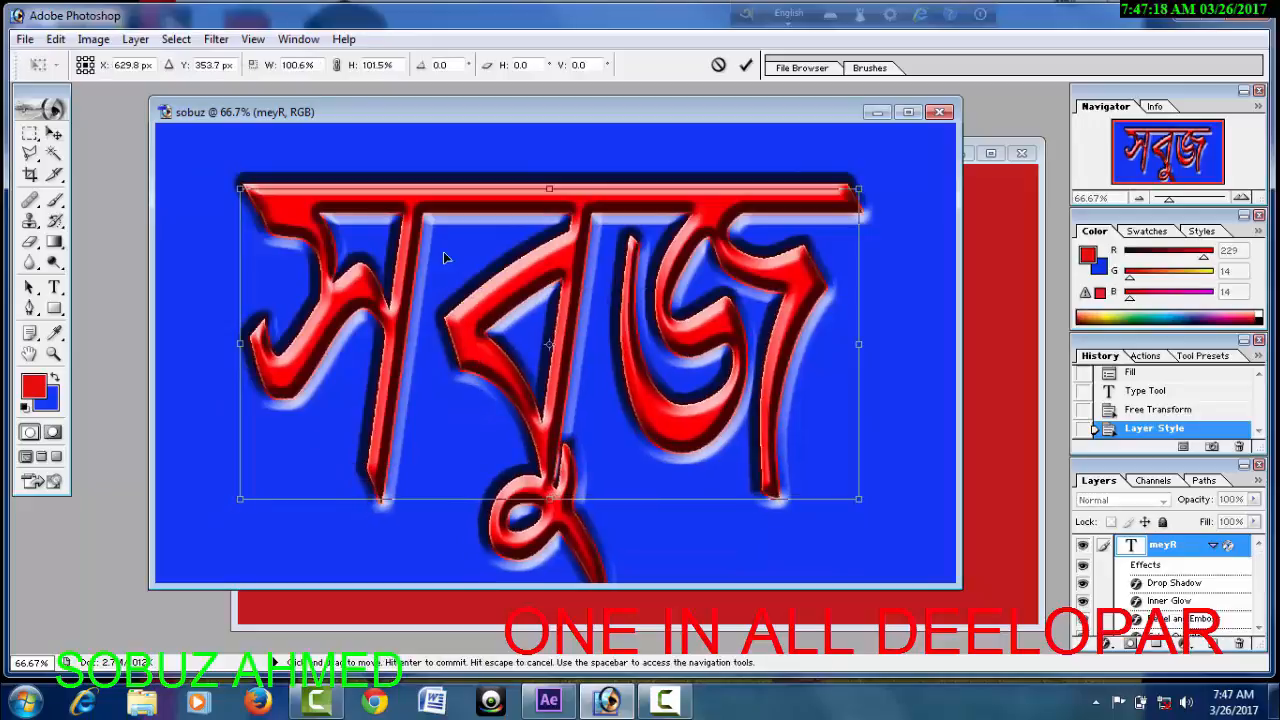
pyautogui.moveTo(582, 264); pyautogui.dragTo(583, 241)
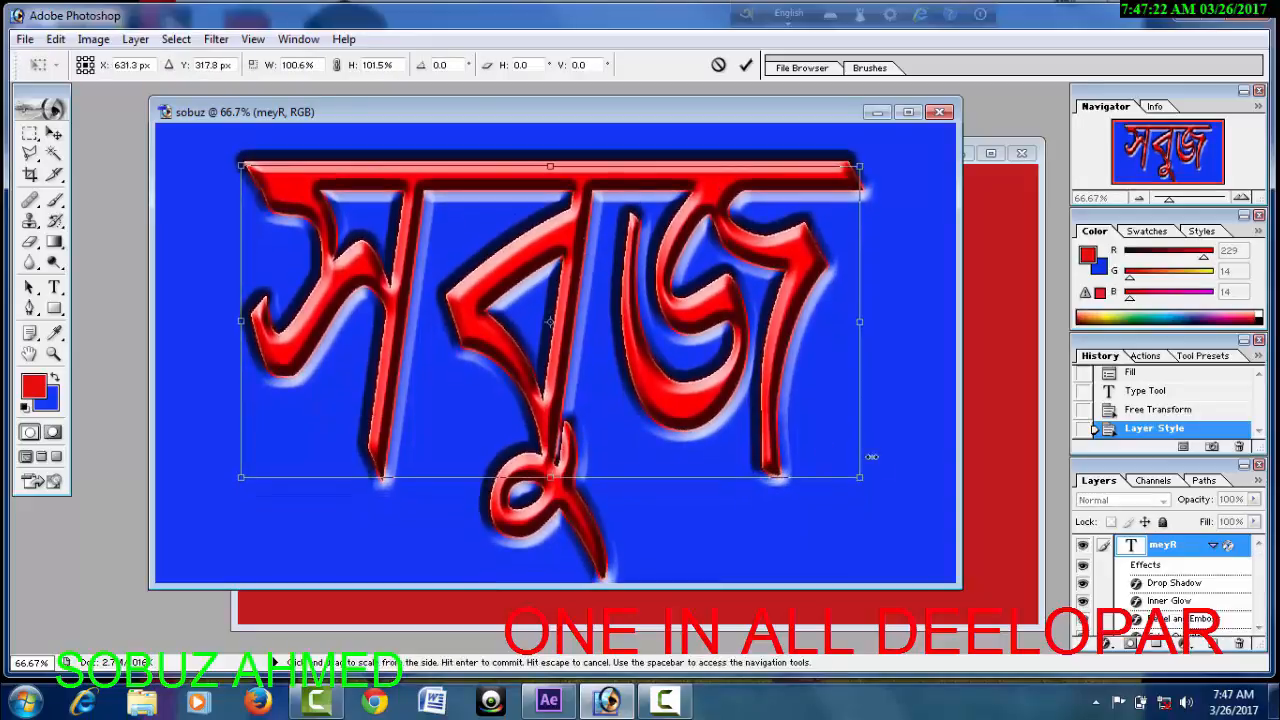
pyautogui.moveTo(860, 479); pyautogui.dragTo(923, 485)
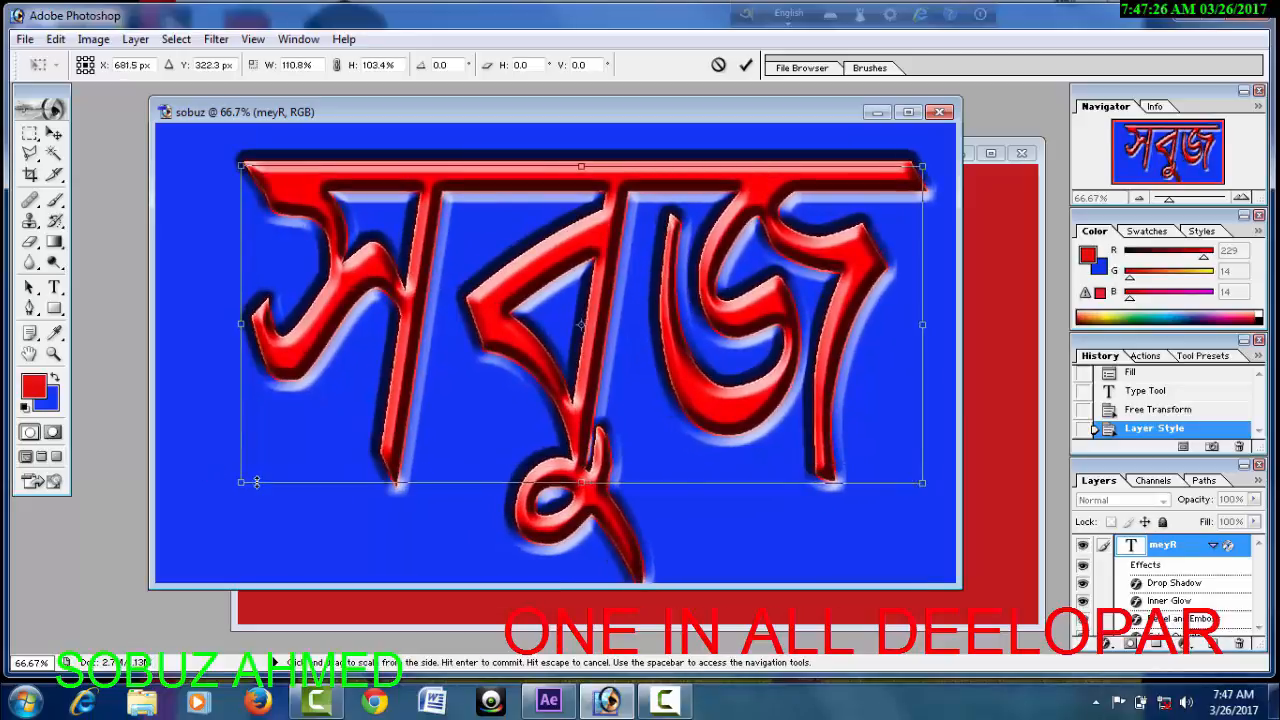
pyautogui.moveTo(240, 485); pyautogui.dragTo(200, 490)
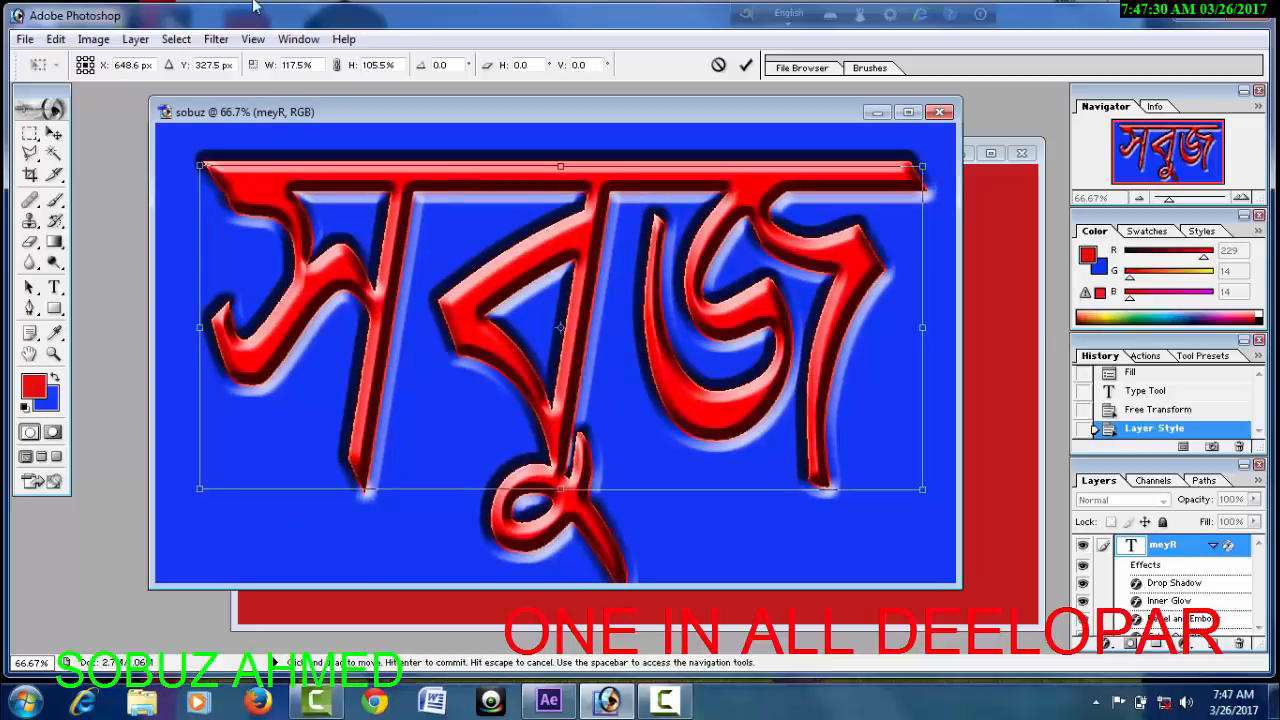
pyautogui.click(91, 38)
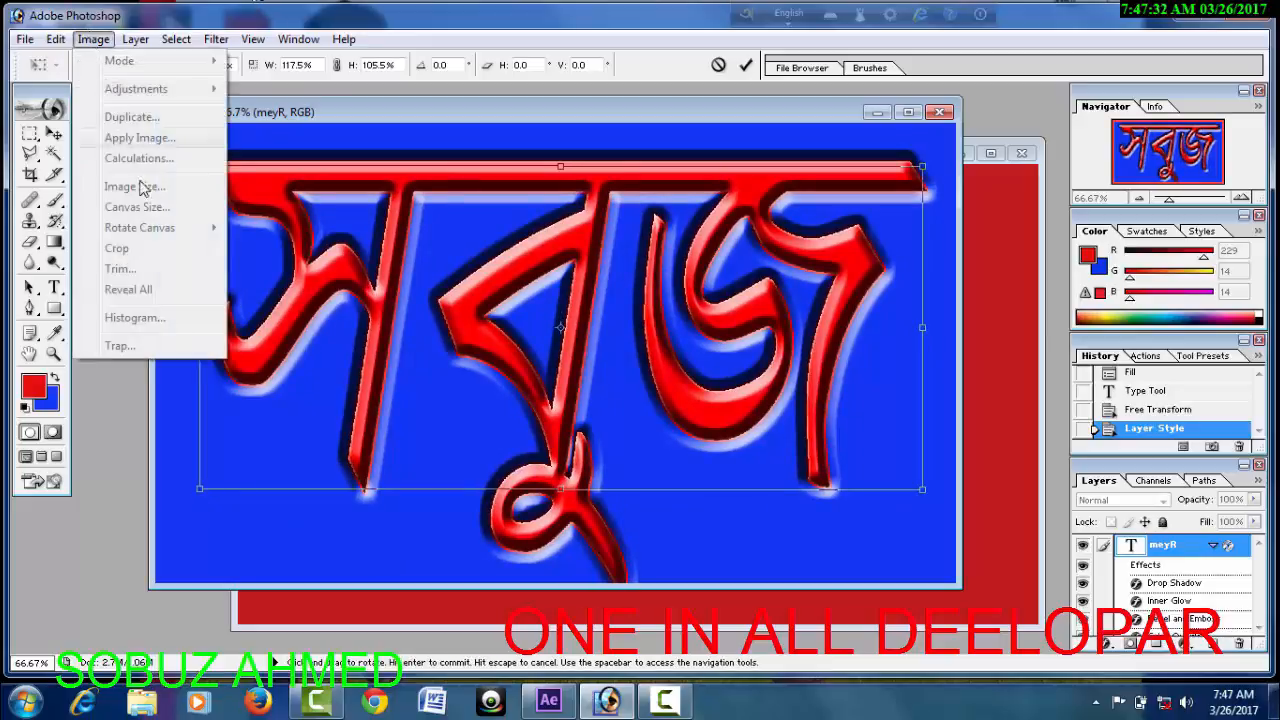
pyautogui.moveTo(135, 39)
pyautogui.press('Escape')
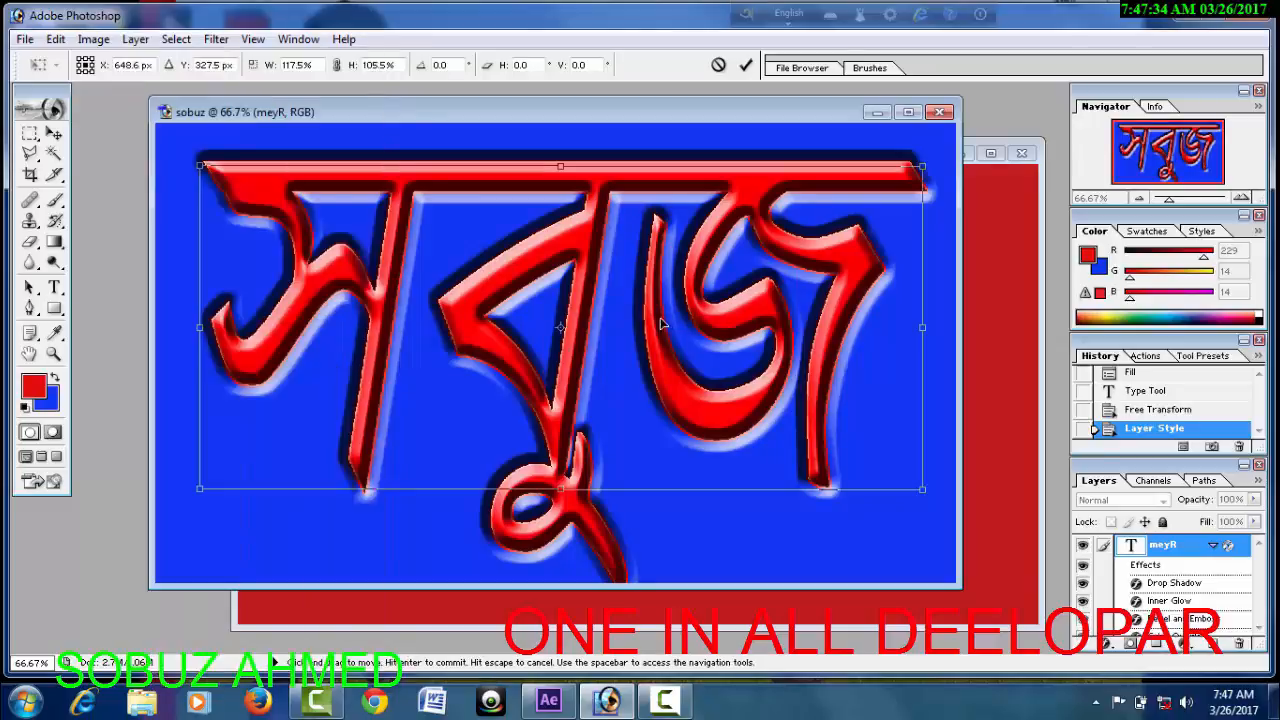
pyautogui.click(54, 136)
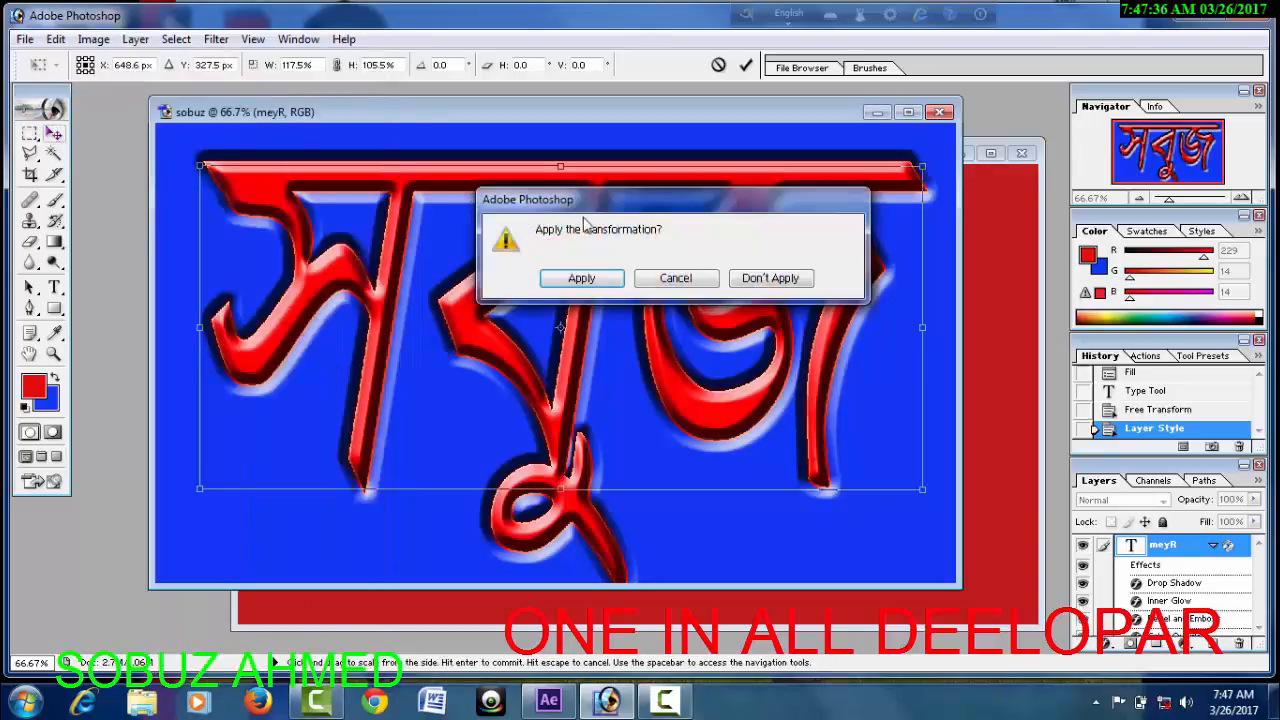
pyautogui.click(676, 278)
pyautogui.click(135, 39)
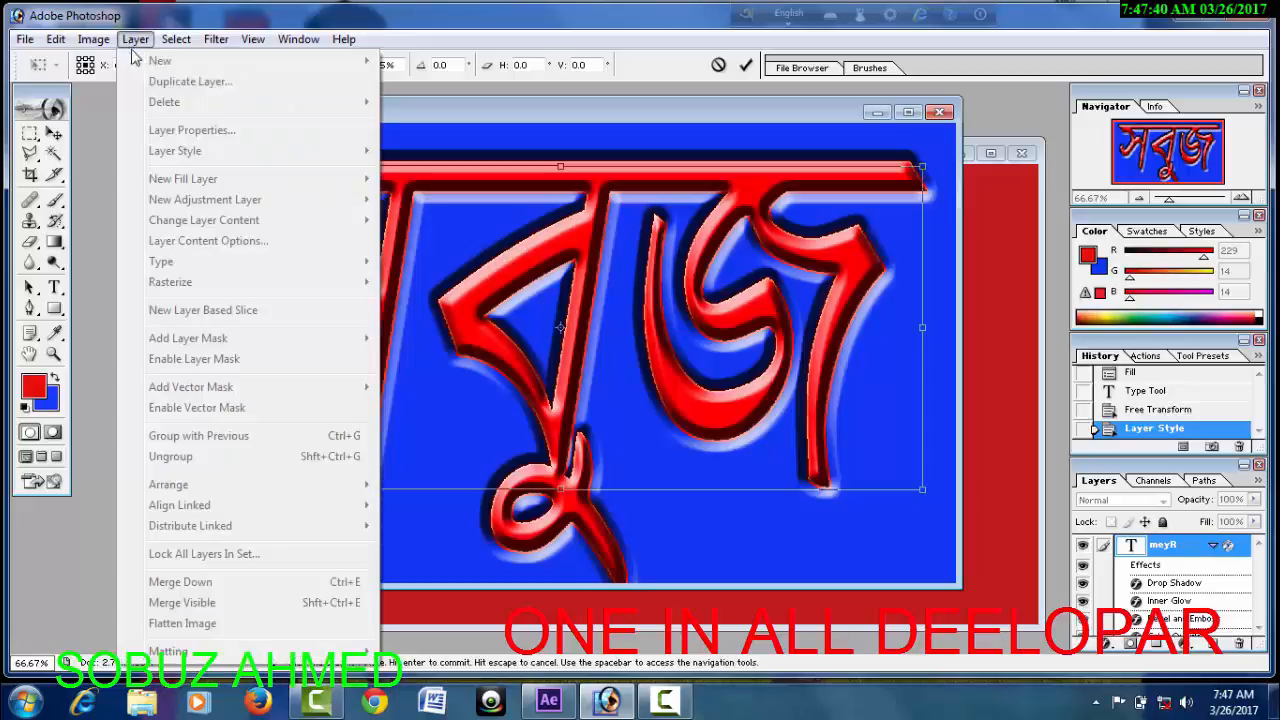
pyautogui.moveTo(175, 40)
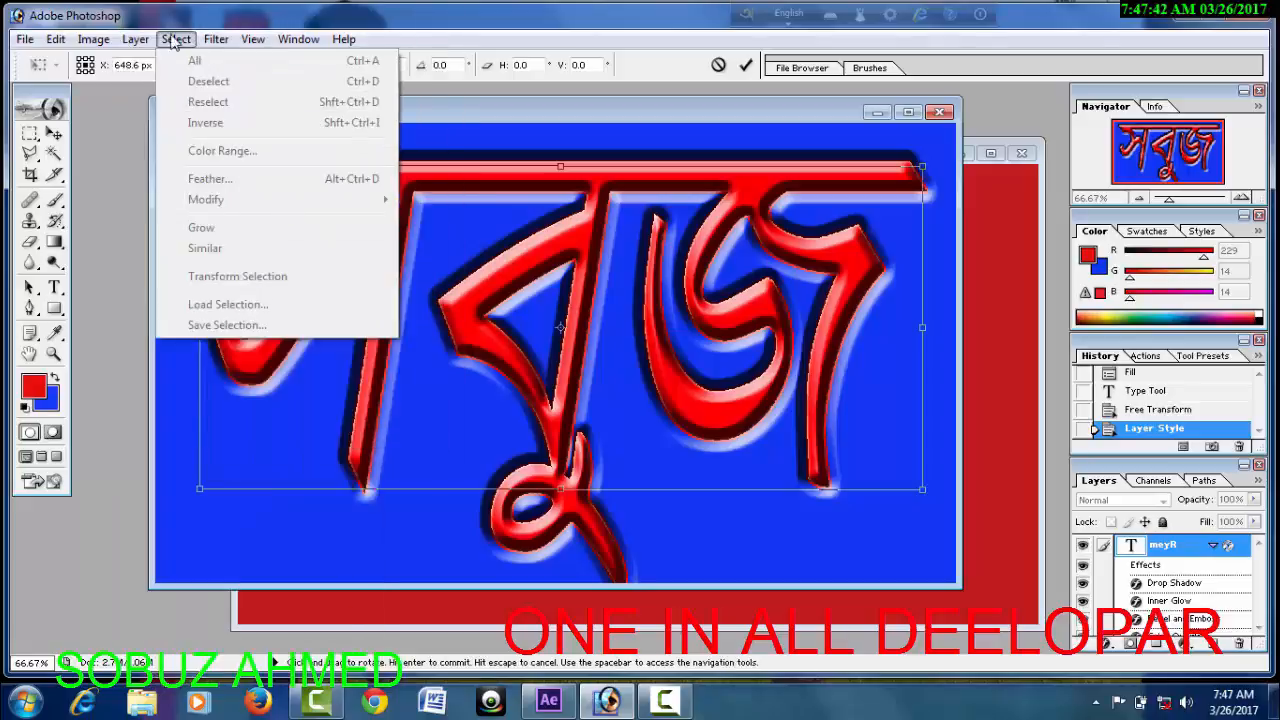
pyautogui.moveTo(228, 40)
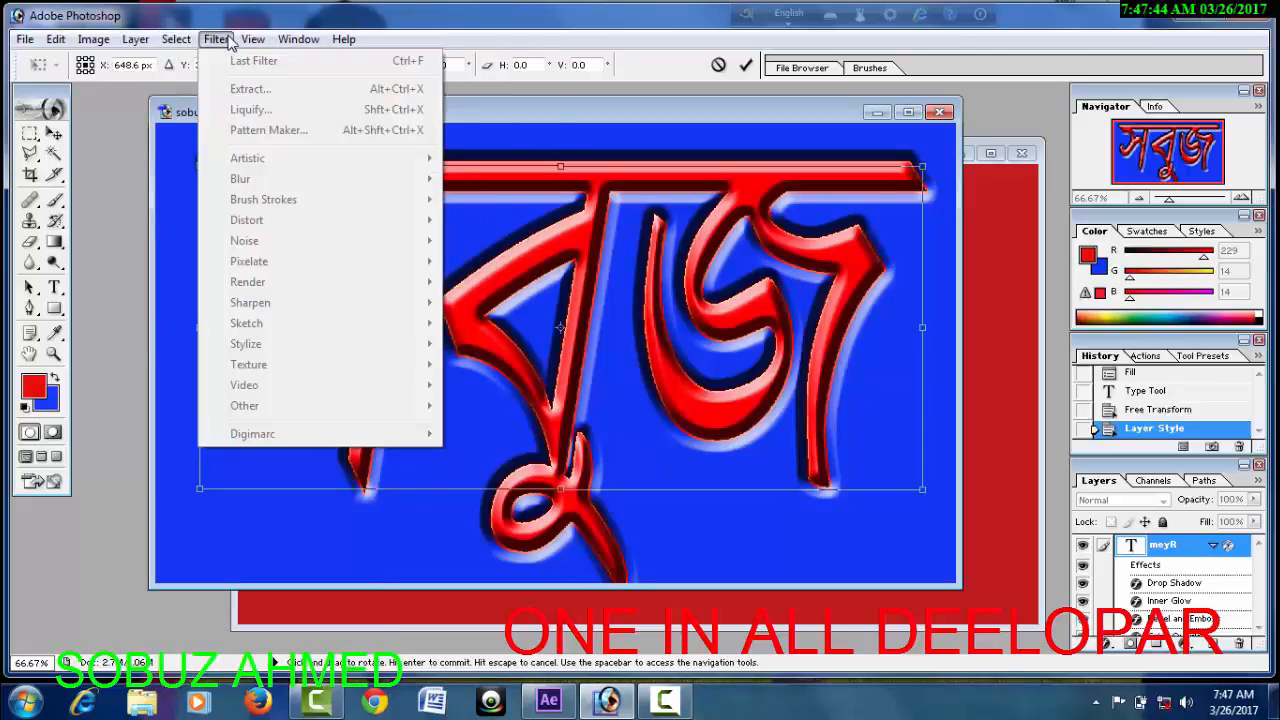
pyautogui.moveTo(94, 40)
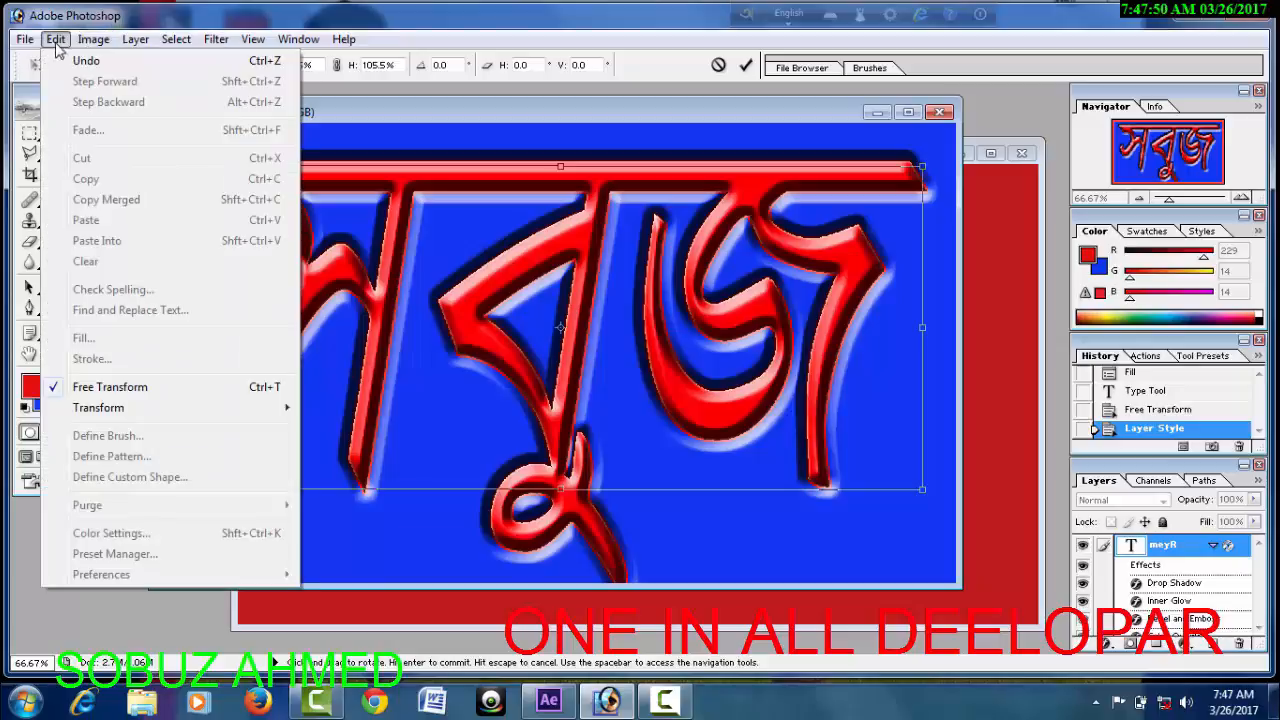
pyautogui.moveTo(33, 38)
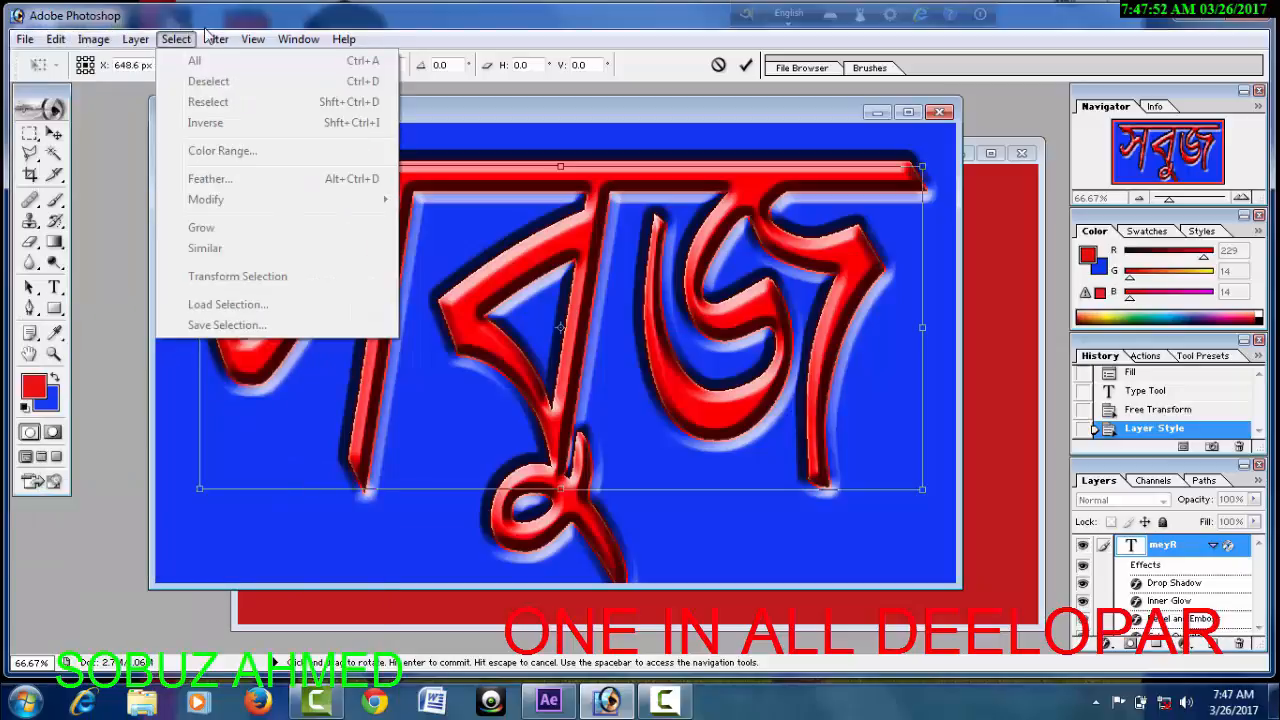
# Apply the pending transformation to the text layer and return to the Move tool.
pyautogui.click(54, 133)
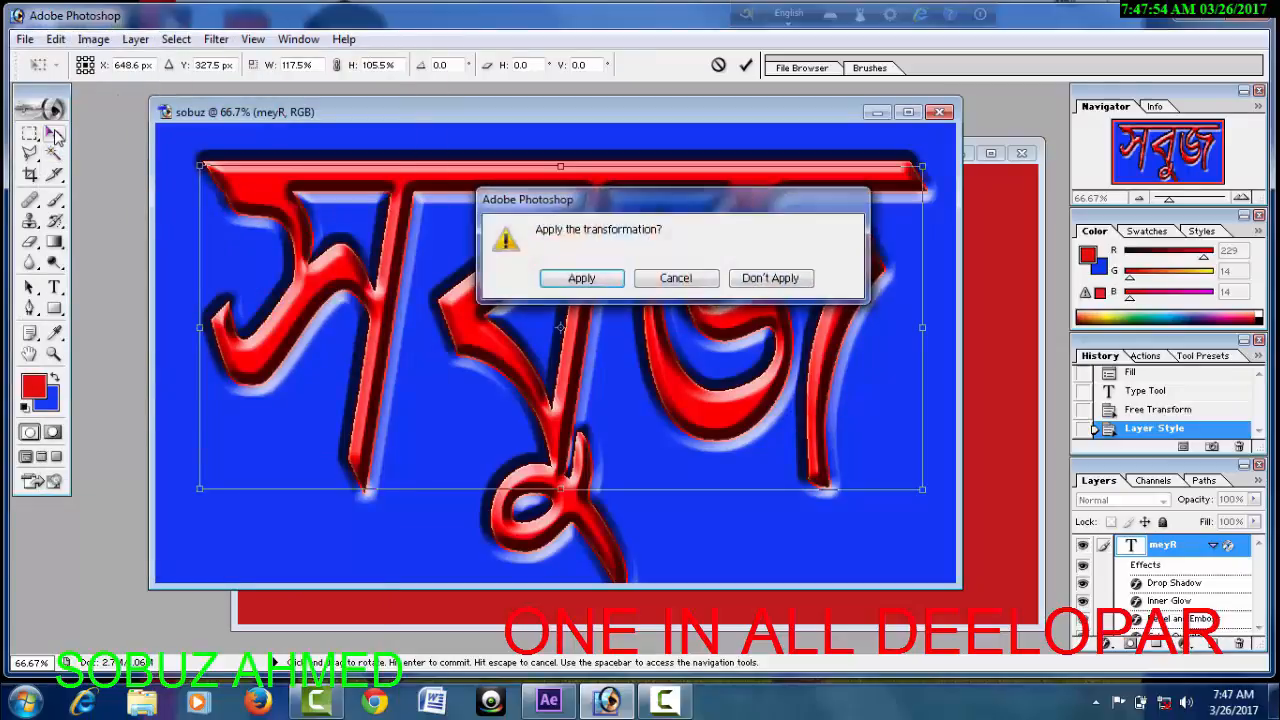
pyautogui.click(581, 279)
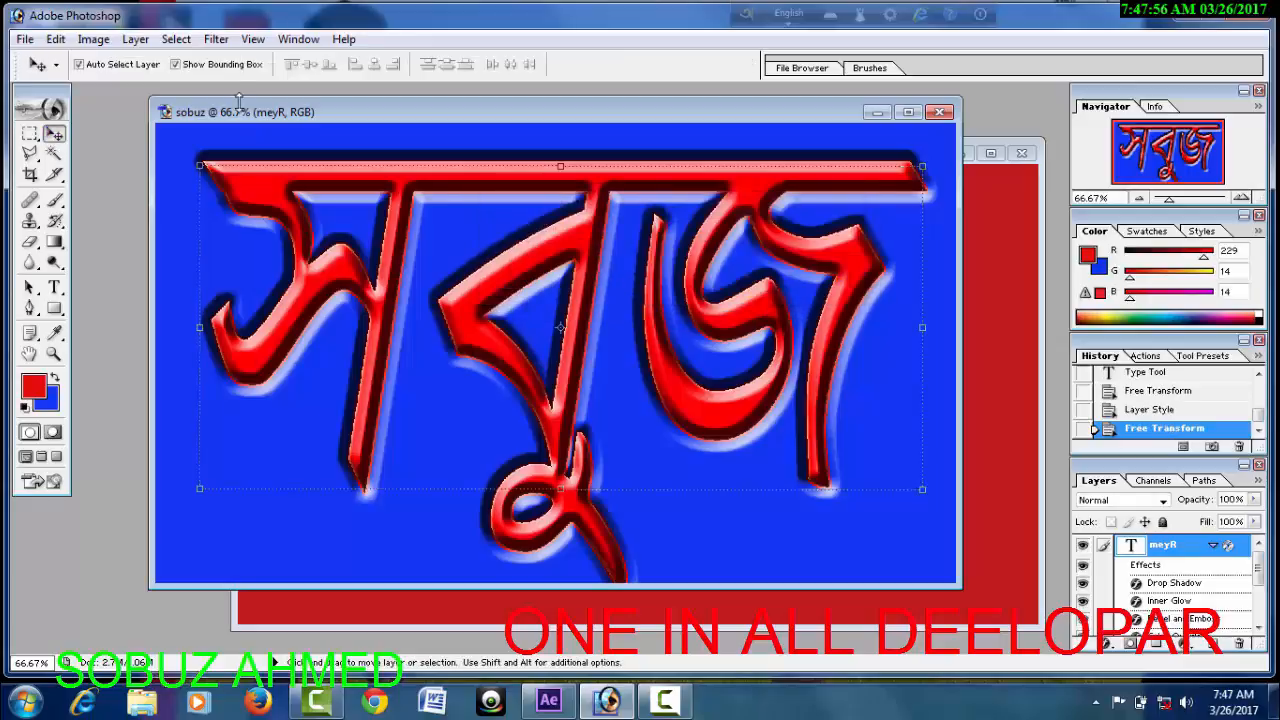
pyautogui.click(135, 39)
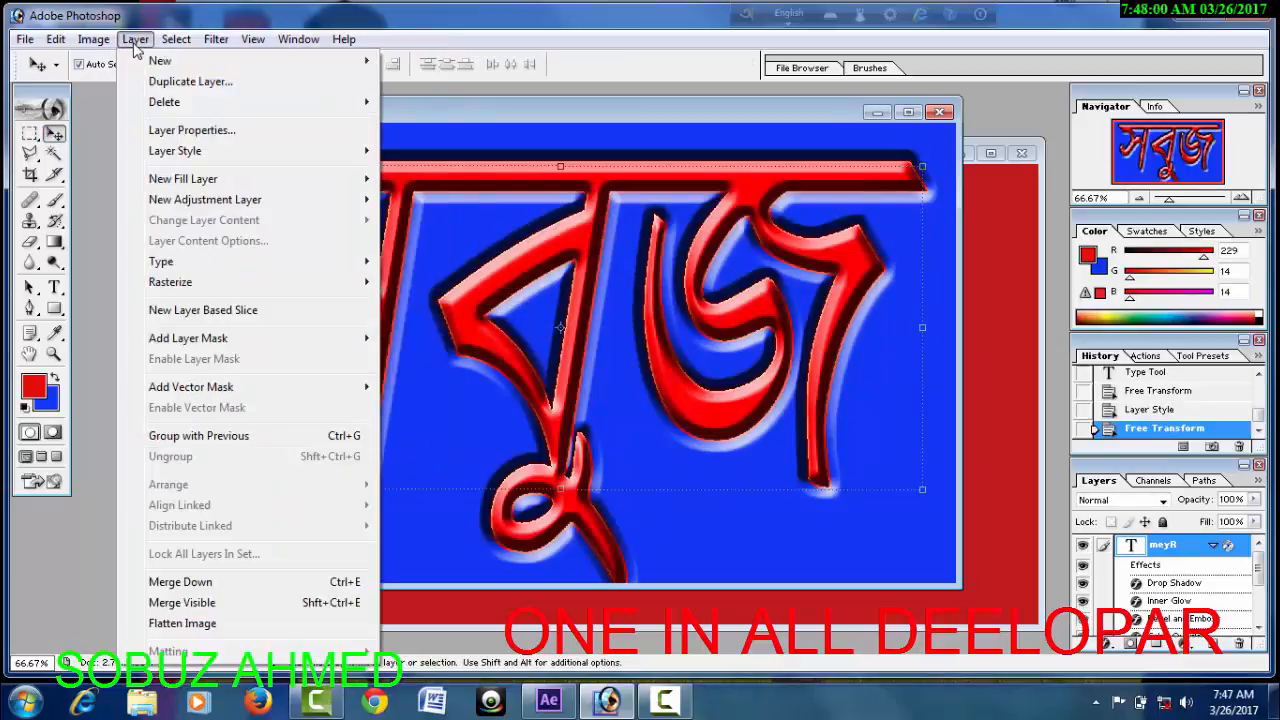
pyautogui.moveTo(258, 152)
pyautogui.moveTo(263, 176)
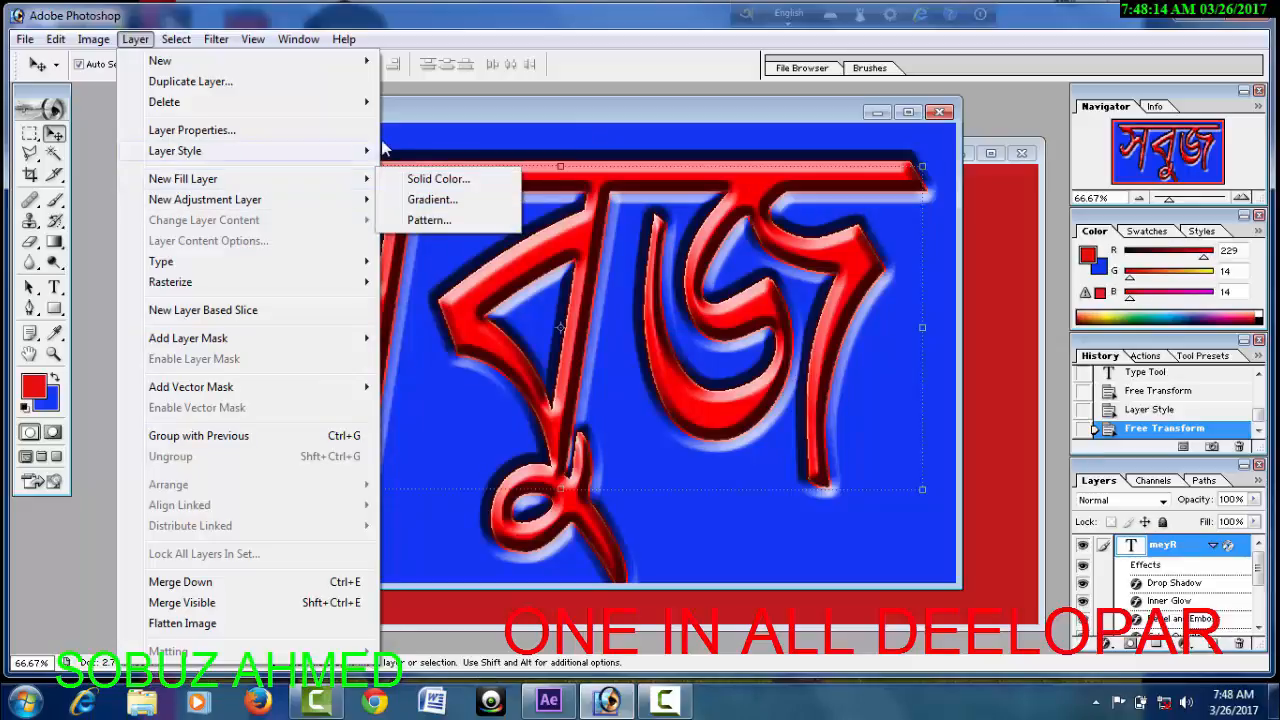
pyautogui.click(425, 113)
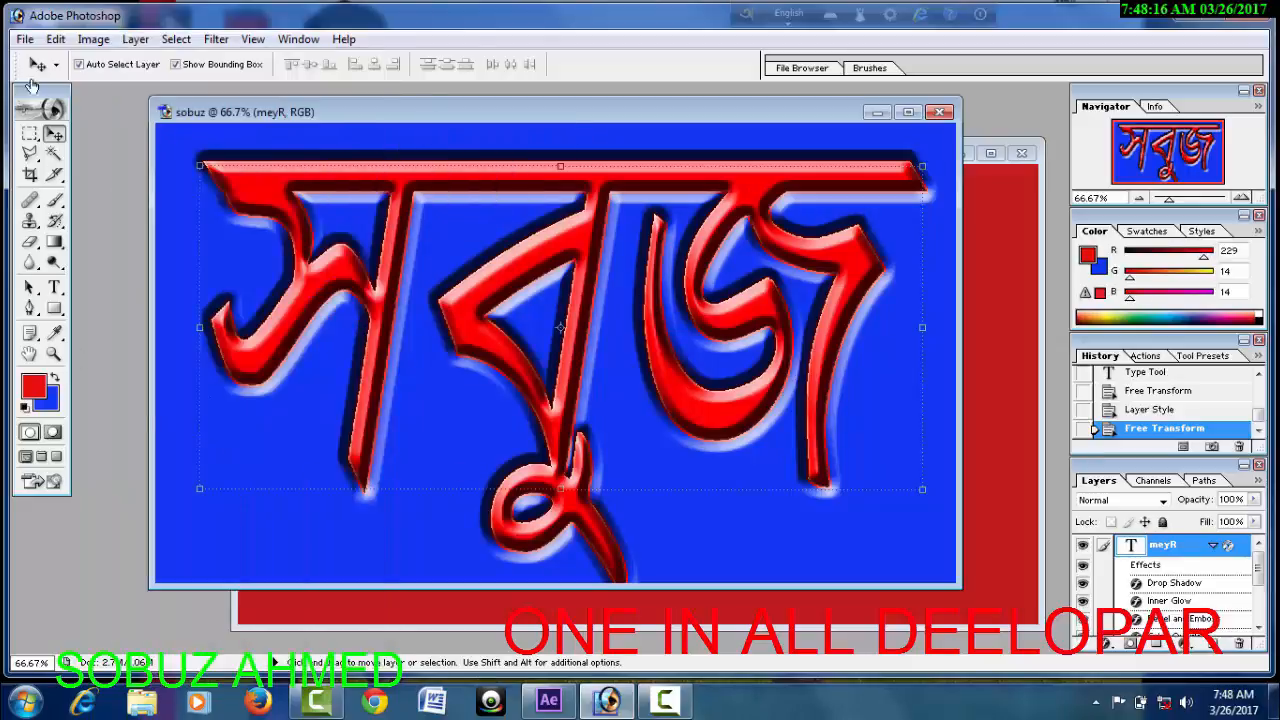
pyautogui.click(135, 39)
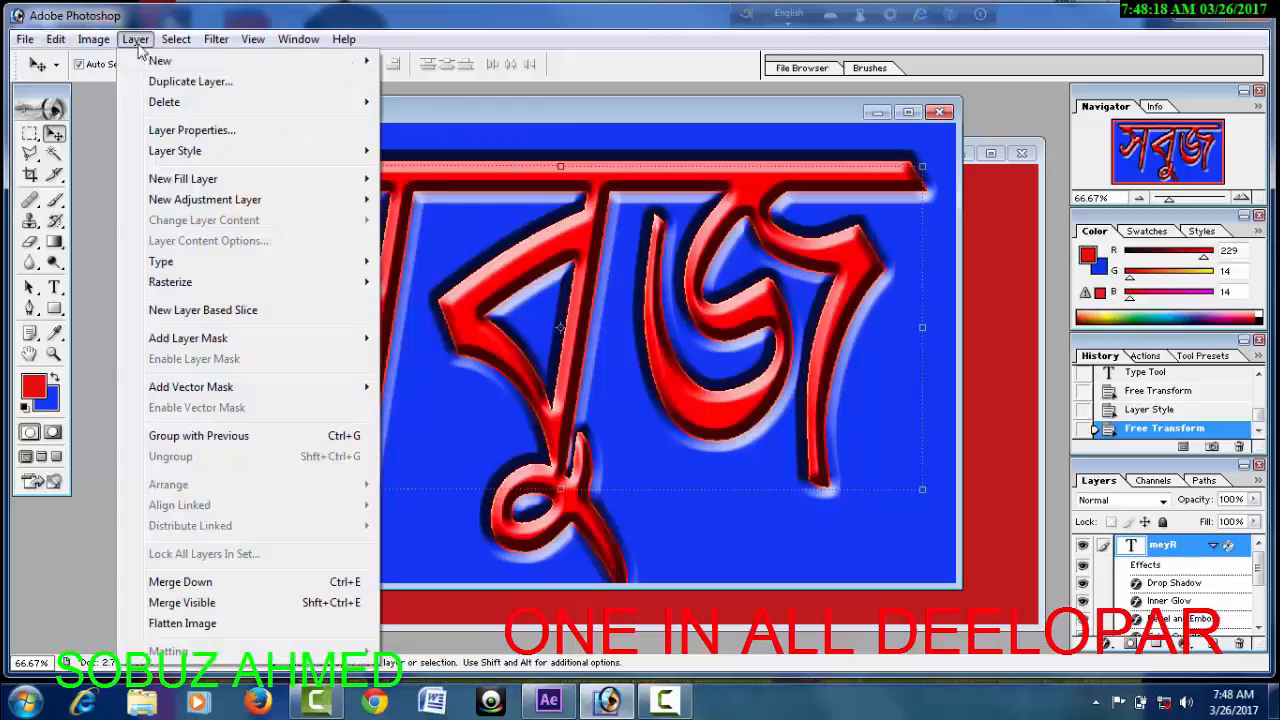
pyautogui.moveTo(185, 39)
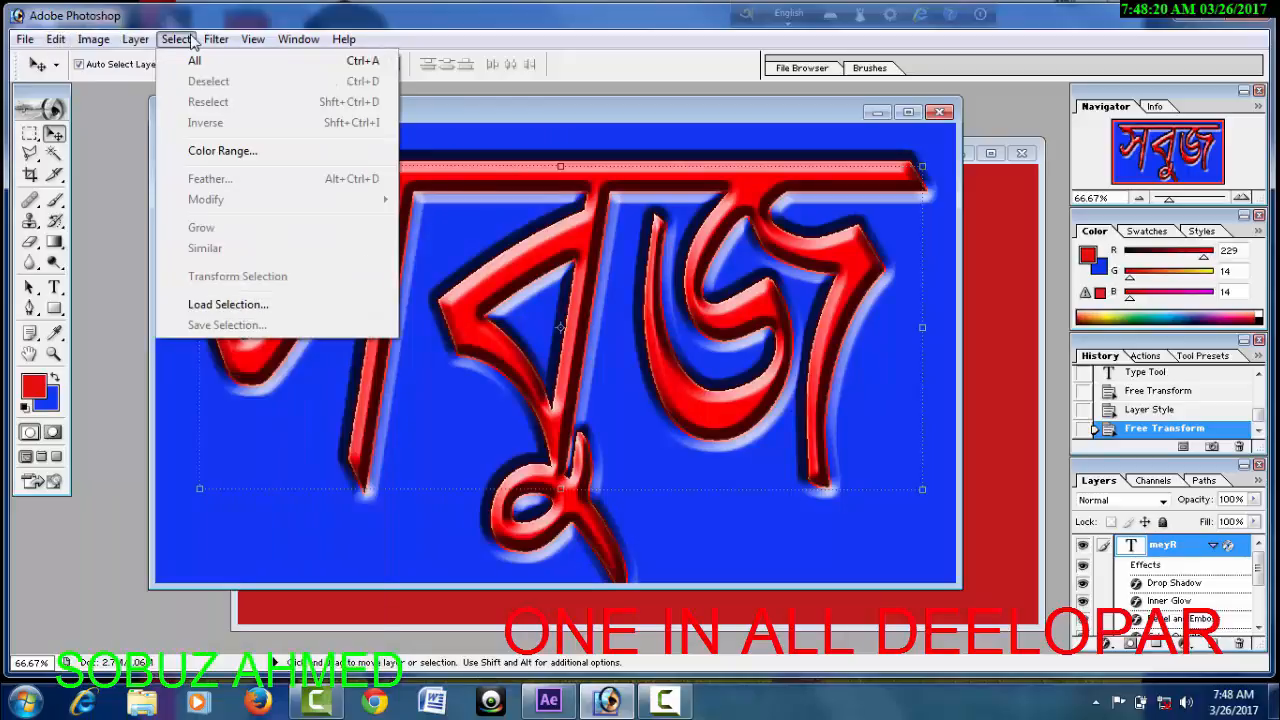
# Reposition the document window and move the styled text slightly up and to the right on the canvas.
pyautogui.moveTo(578, 104); pyautogui.dragTo(549, 117)
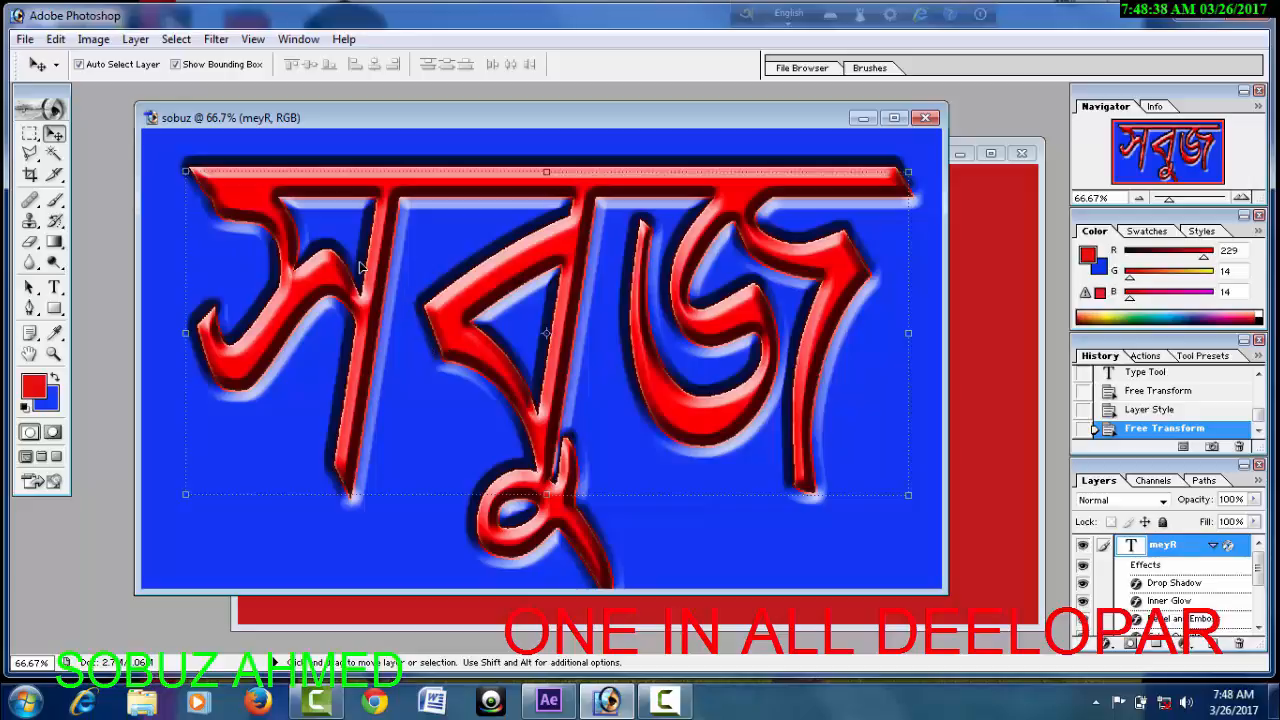
pyautogui.moveTo(362, 250)
pyautogui.mouseDown()
pyautogui.moveTo(342, 334)
pyautogui.moveTo(395, 280)
pyautogui.moveTo(380, 300)
pyautogui.moveTo(373, 255)
pyautogui.mouseUp()
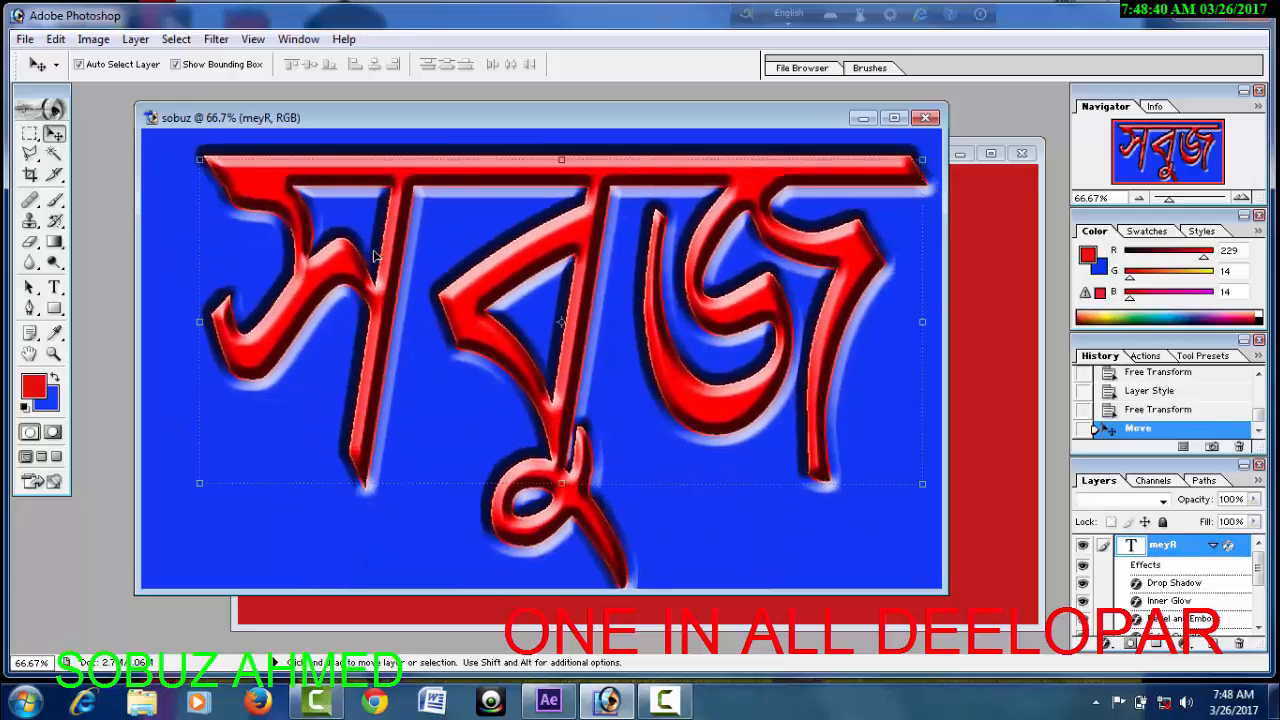
# Add a new layer and try entering small 60 pt red SutonnyMJ text on it over the large word.
pyautogui.click(1213, 645)
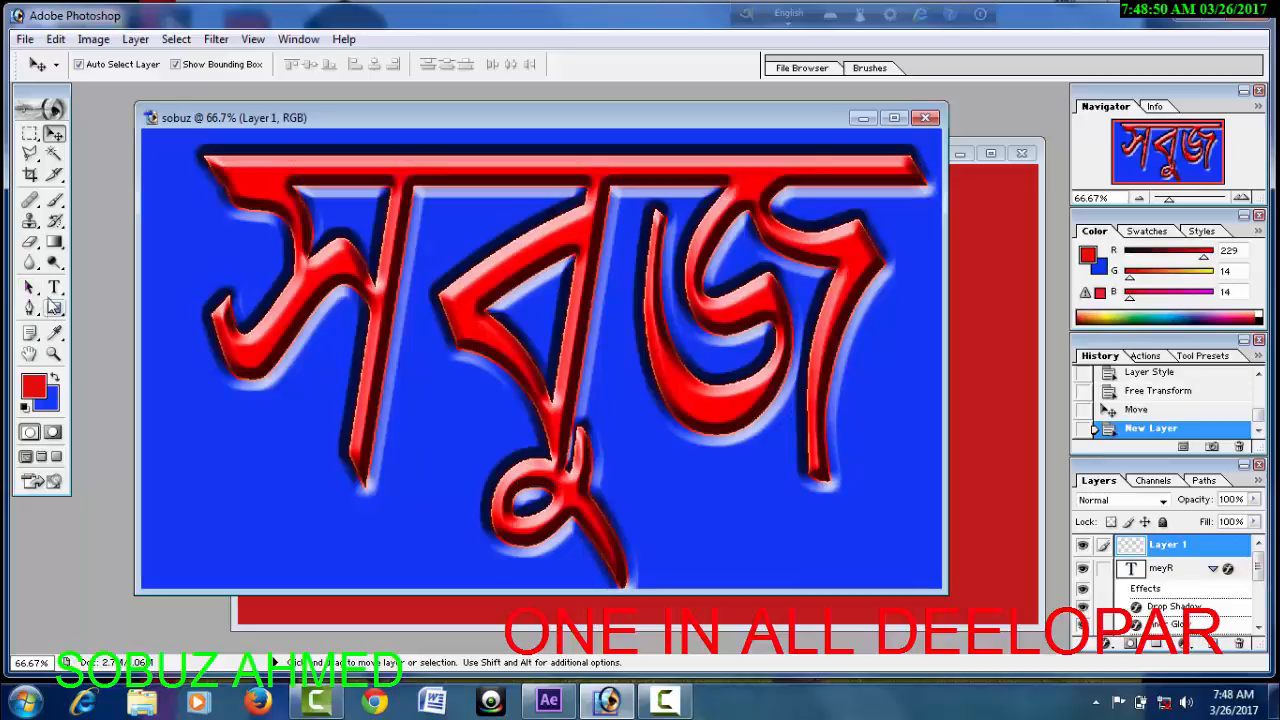
pyautogui.click(54, 288)
pyautogui.click(367, 382)
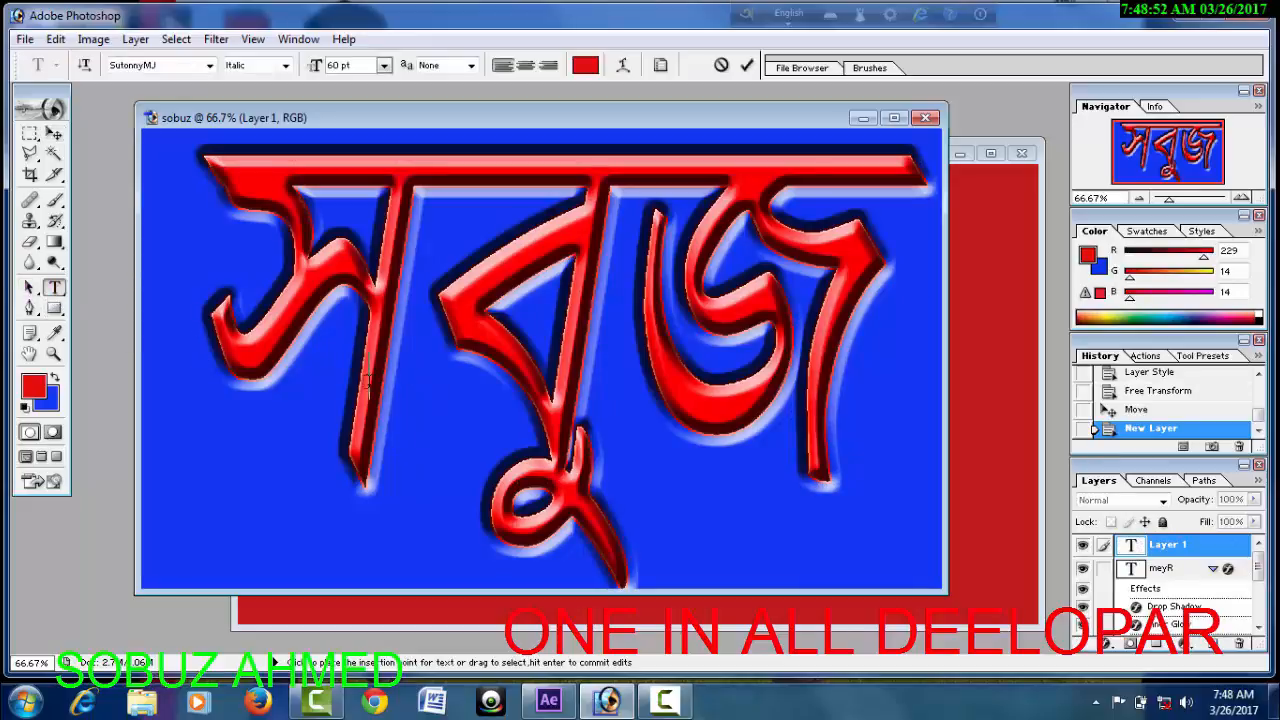
pyautogui.write('meyR')
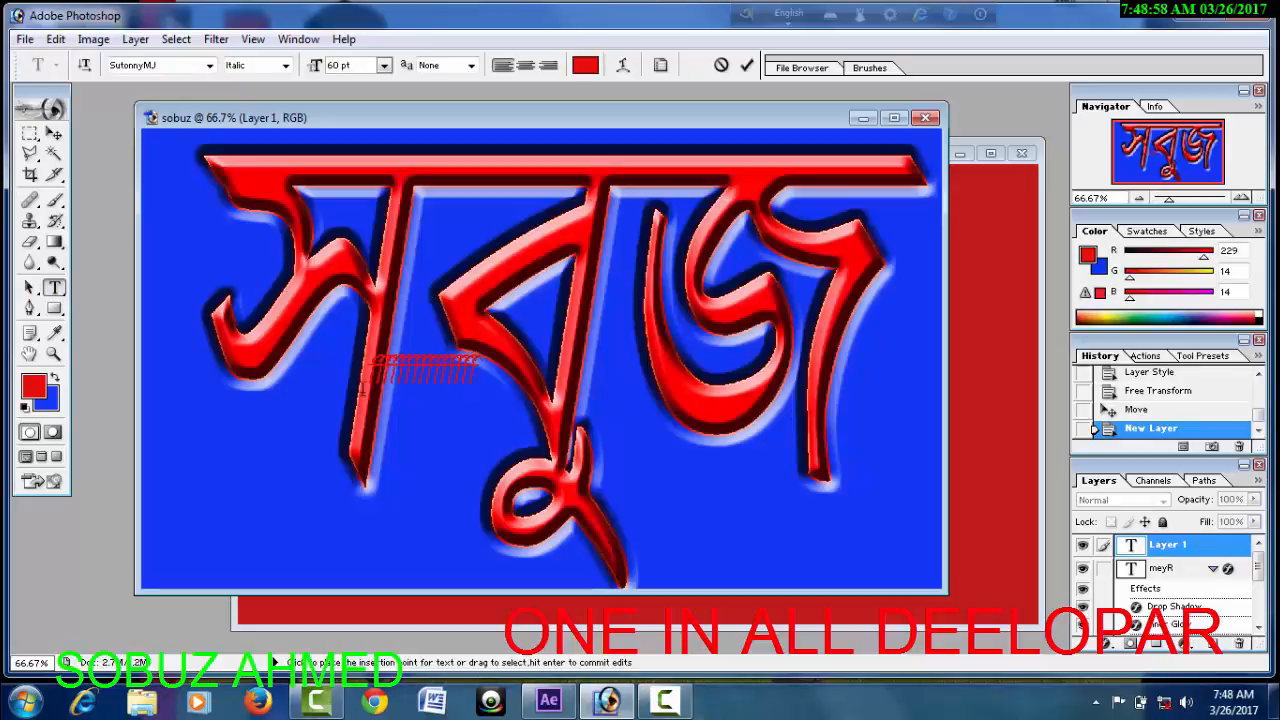
# Erase the small text and delete the new layer above the styled text layer.
pyautogui.press('BackSpace')
pyautogui.press('BackSpace')
pyautogui.press('BackSpace')
pyautogui.press('BackSpace')
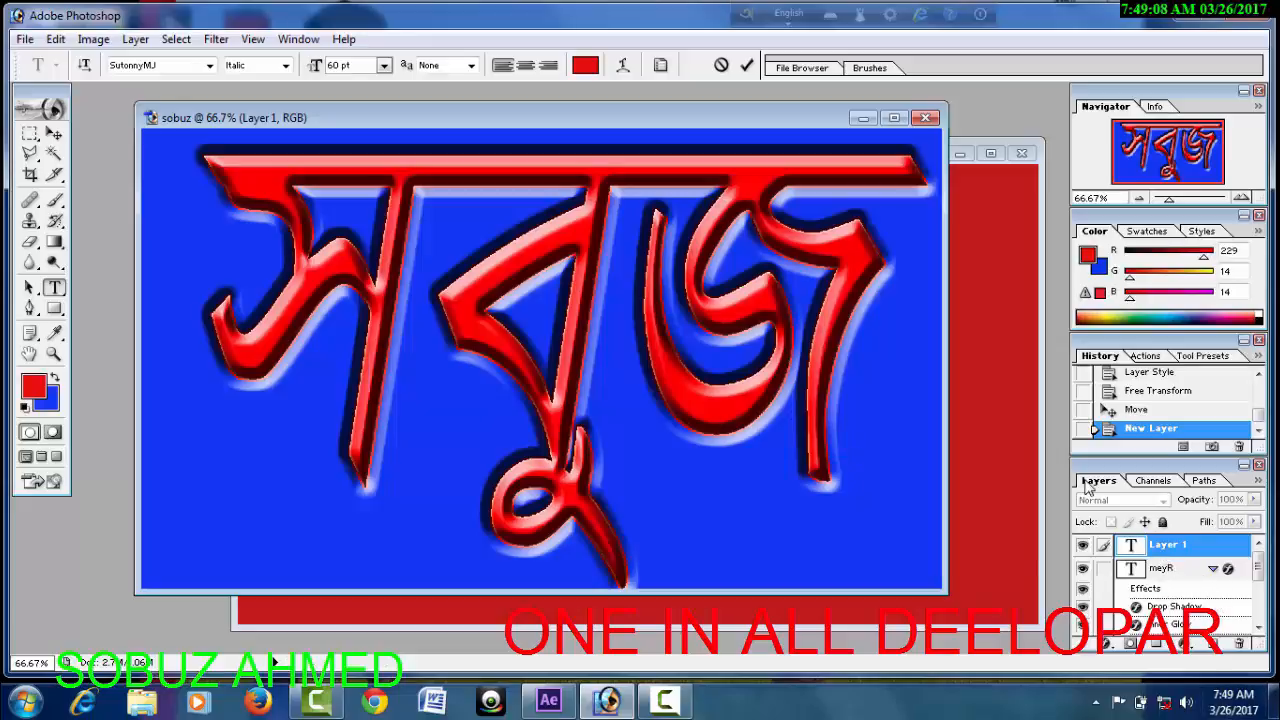
pyautogui.click(1241, 647)
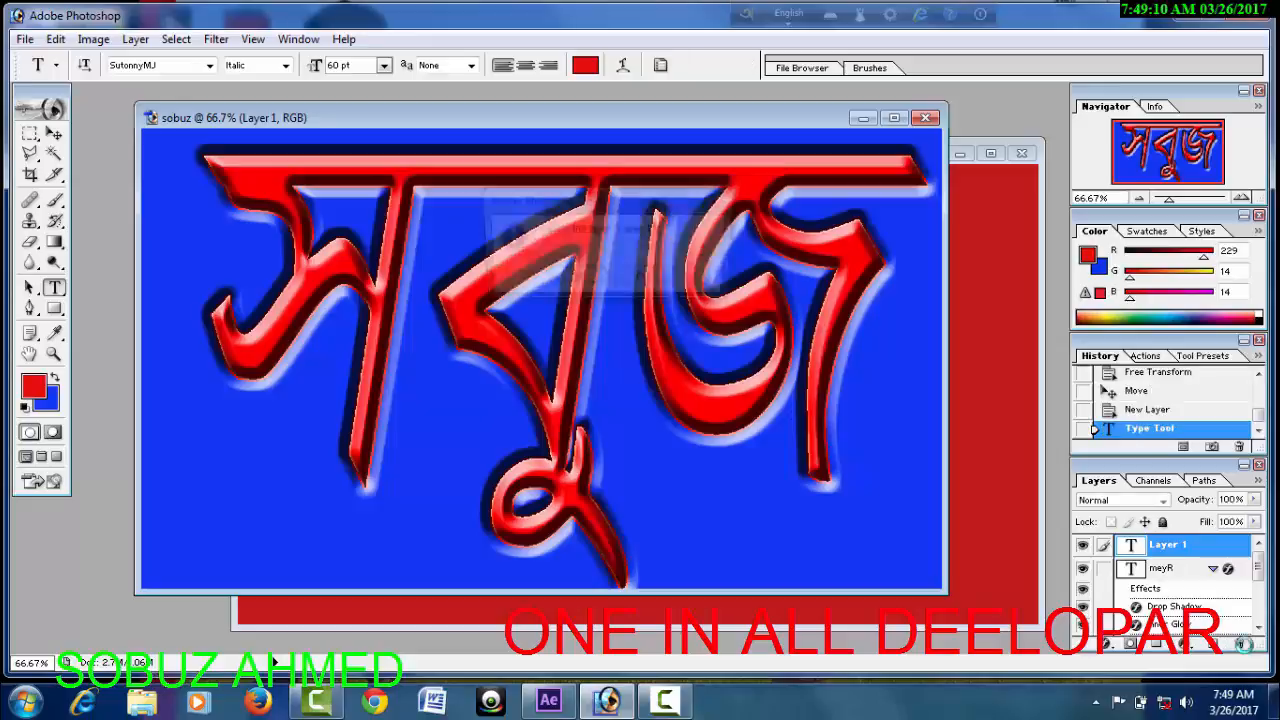
pyautogui.click(566, 283)
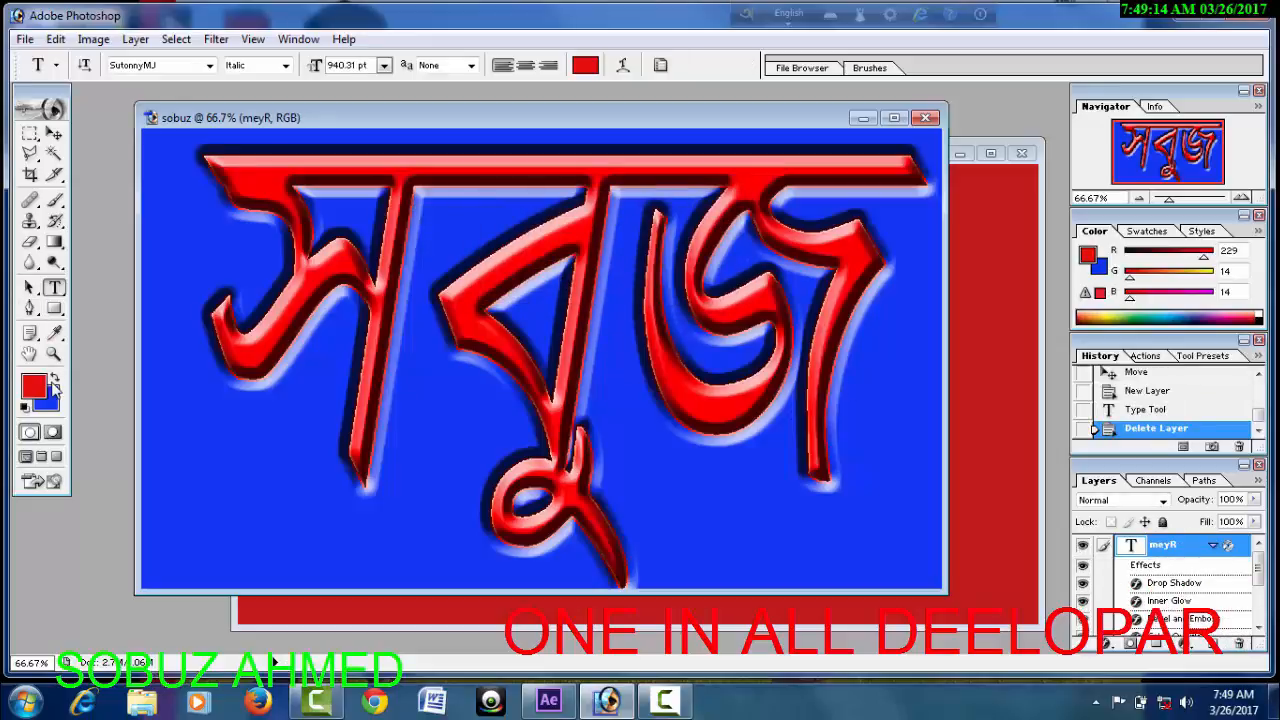
# Try inserting the characters & and R after the first letter of the large word, deleting each one, and finish editing the text.
pyautogui.click(320, 310)
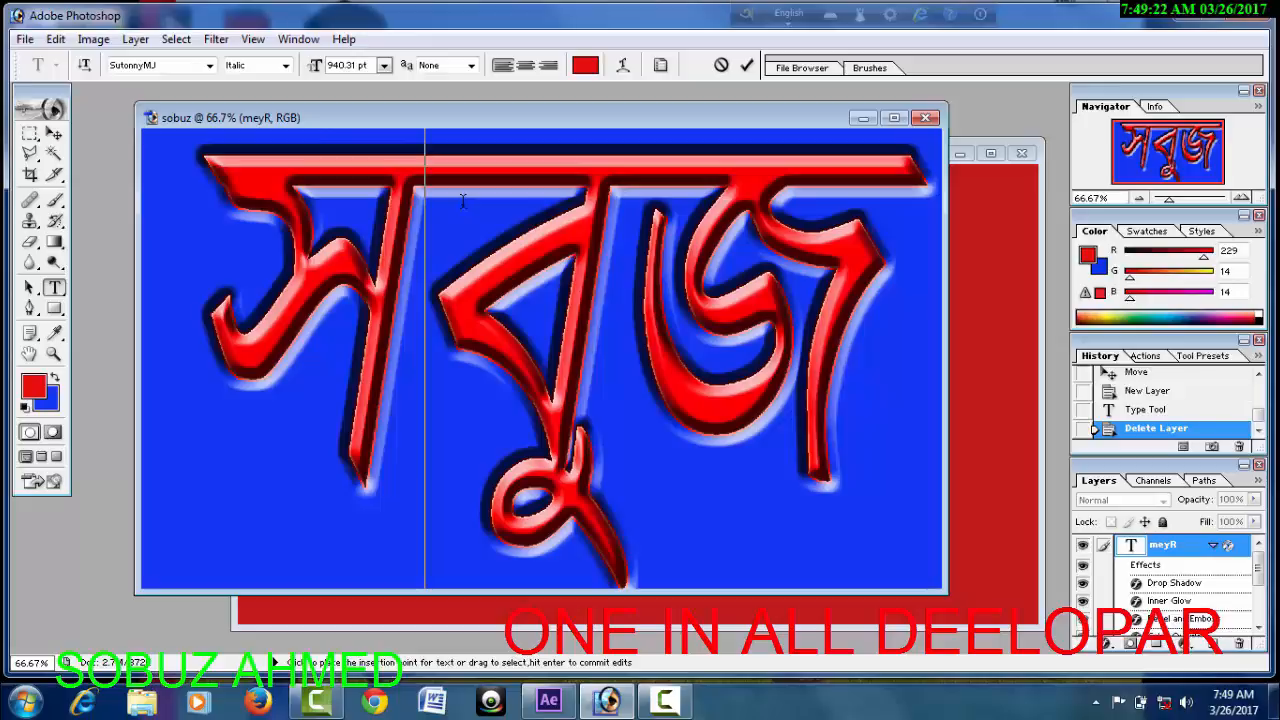
pyautogui.write('&')
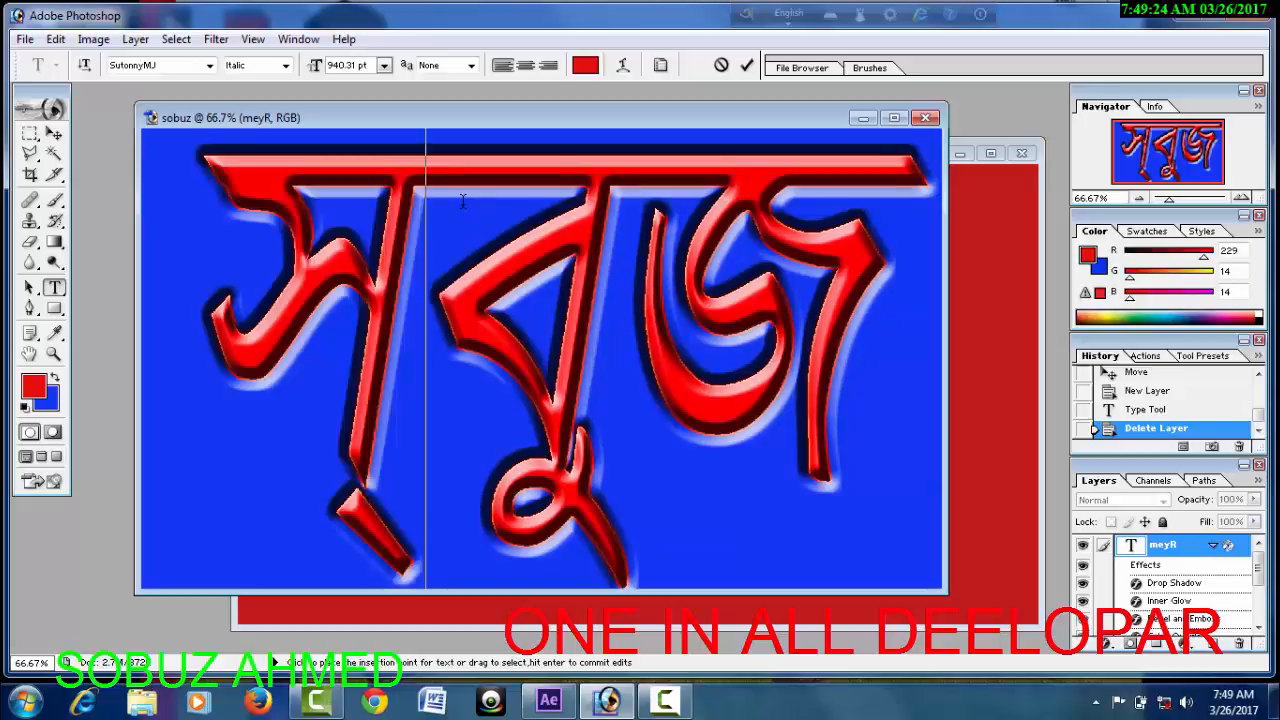
pyautogui.press('BackSpace')
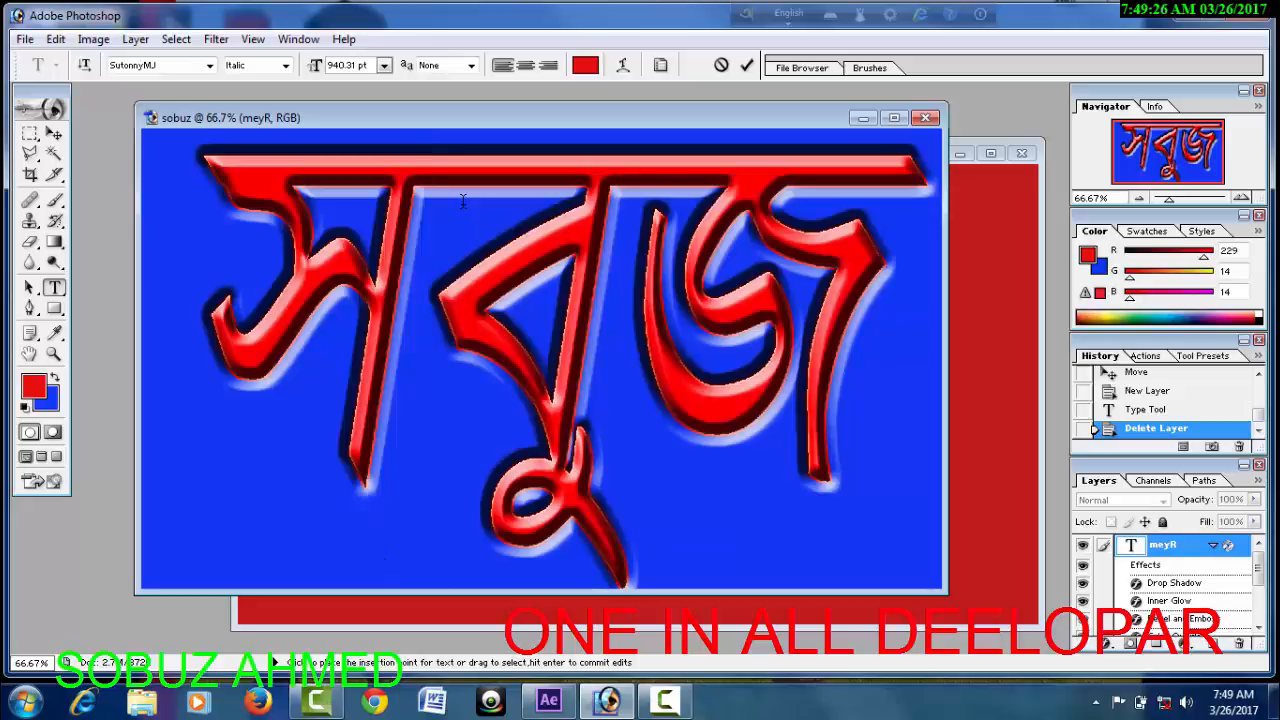
pyautogui.write('R')
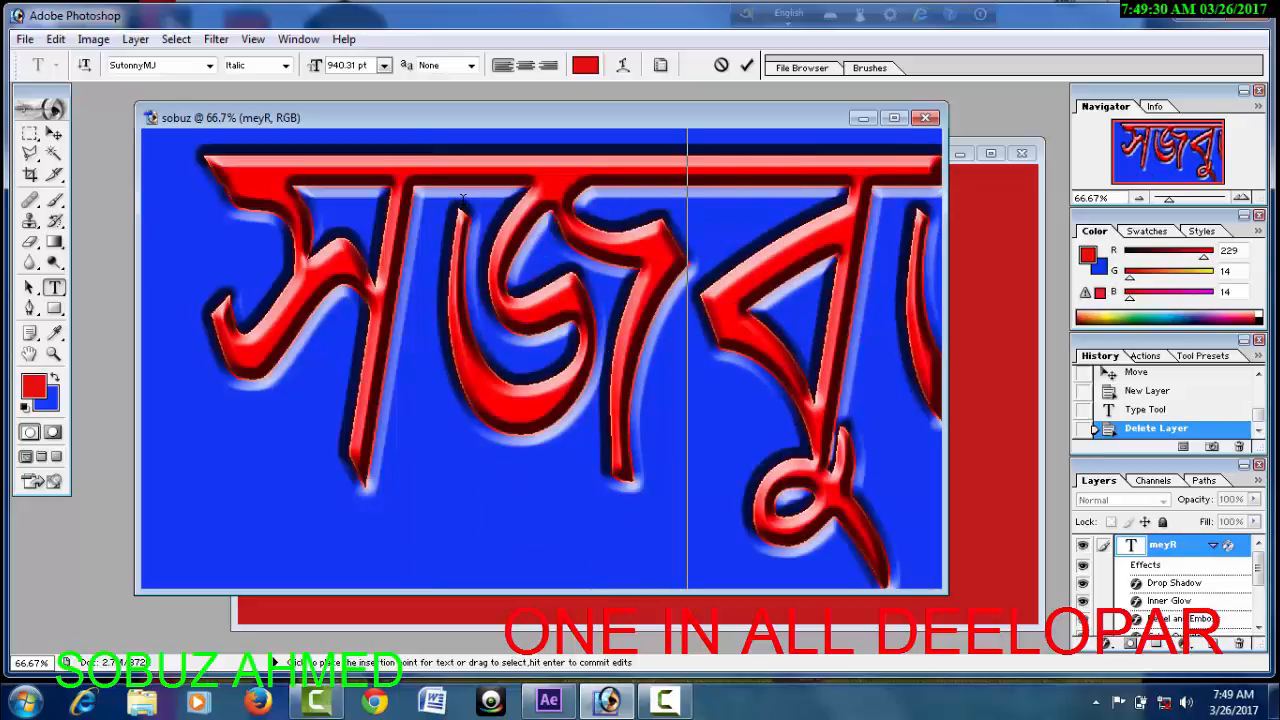
pyautogui.press('BackSpace')
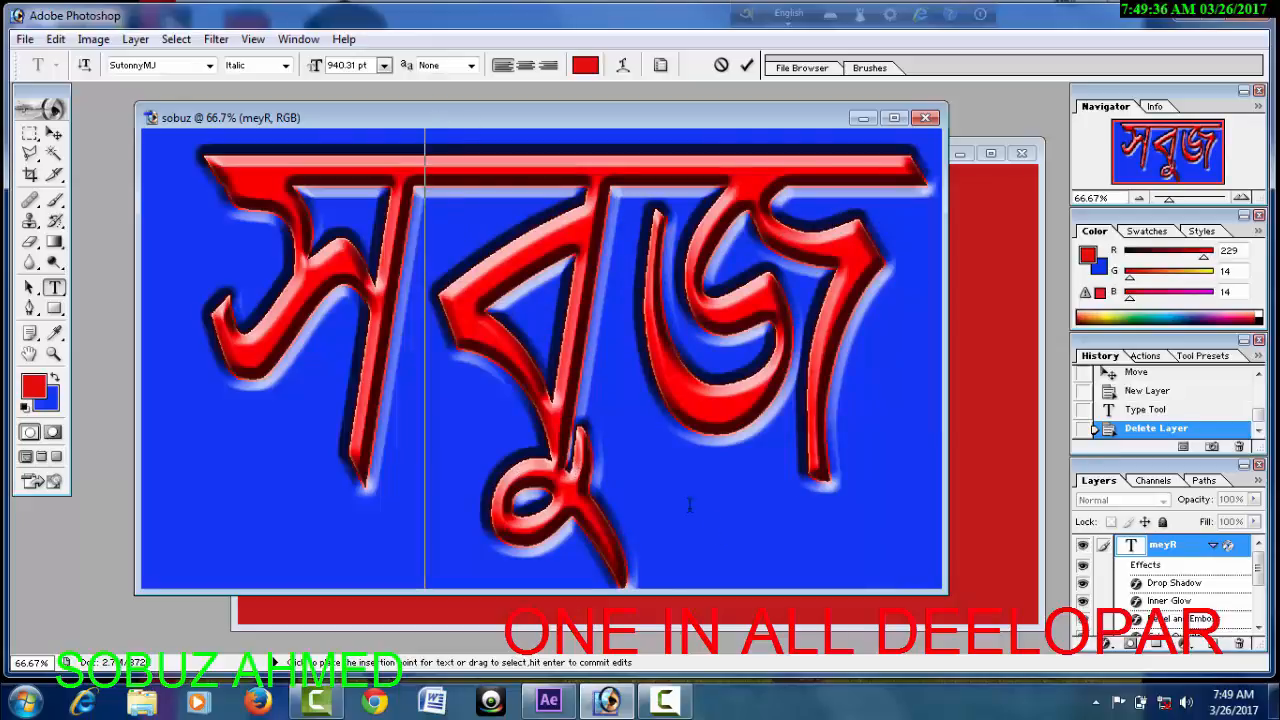
pyautogui.press('Right')
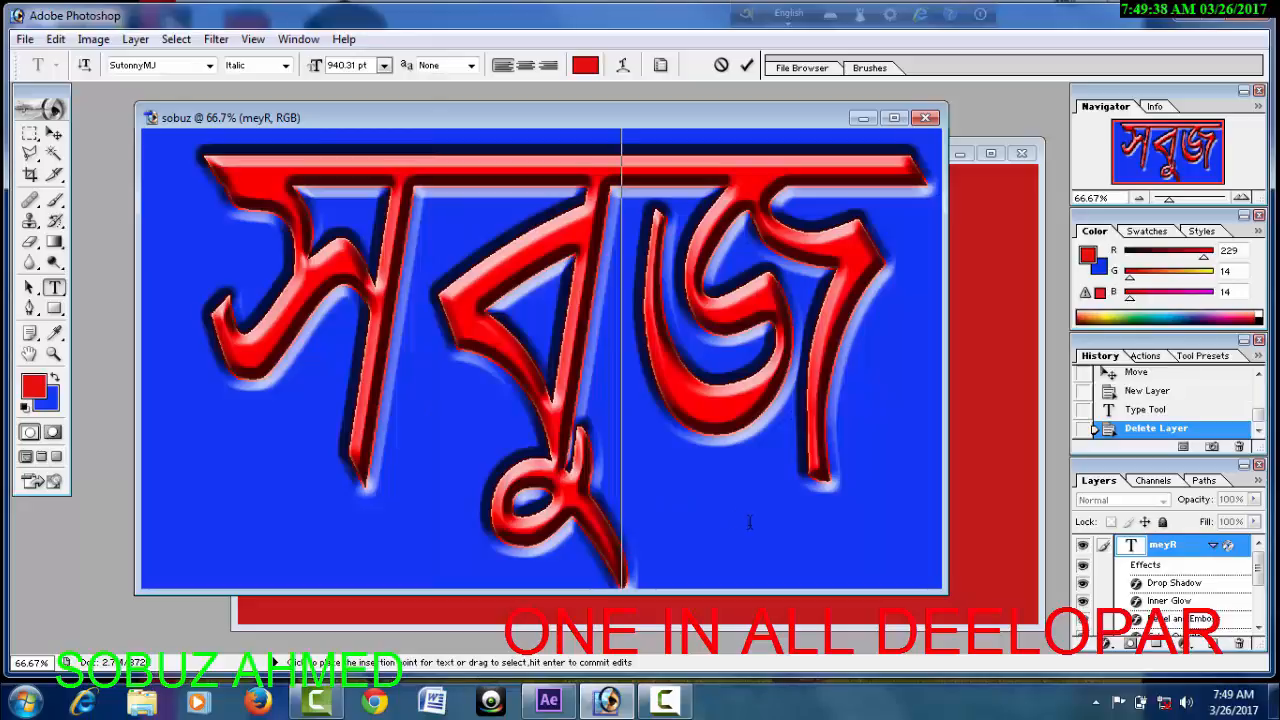
pyautogui.press('Right')
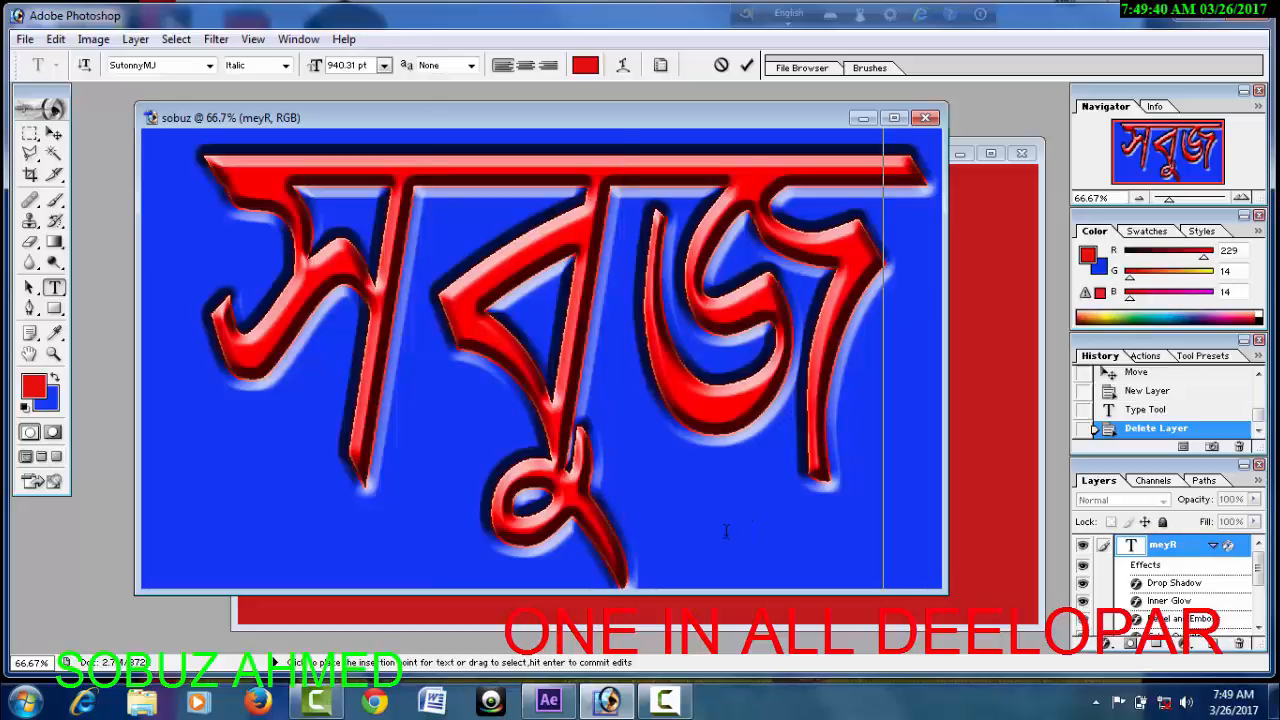
pyautogui.press('Left')
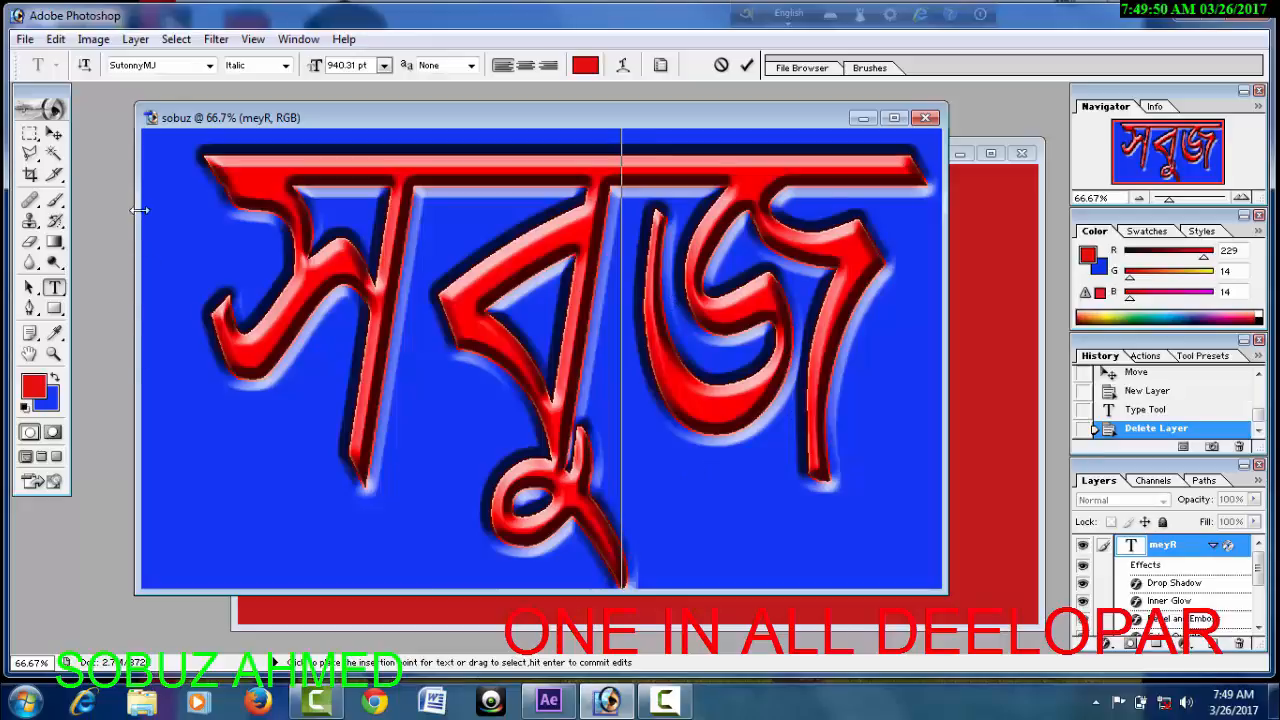
pyautogui.click(53, 133)
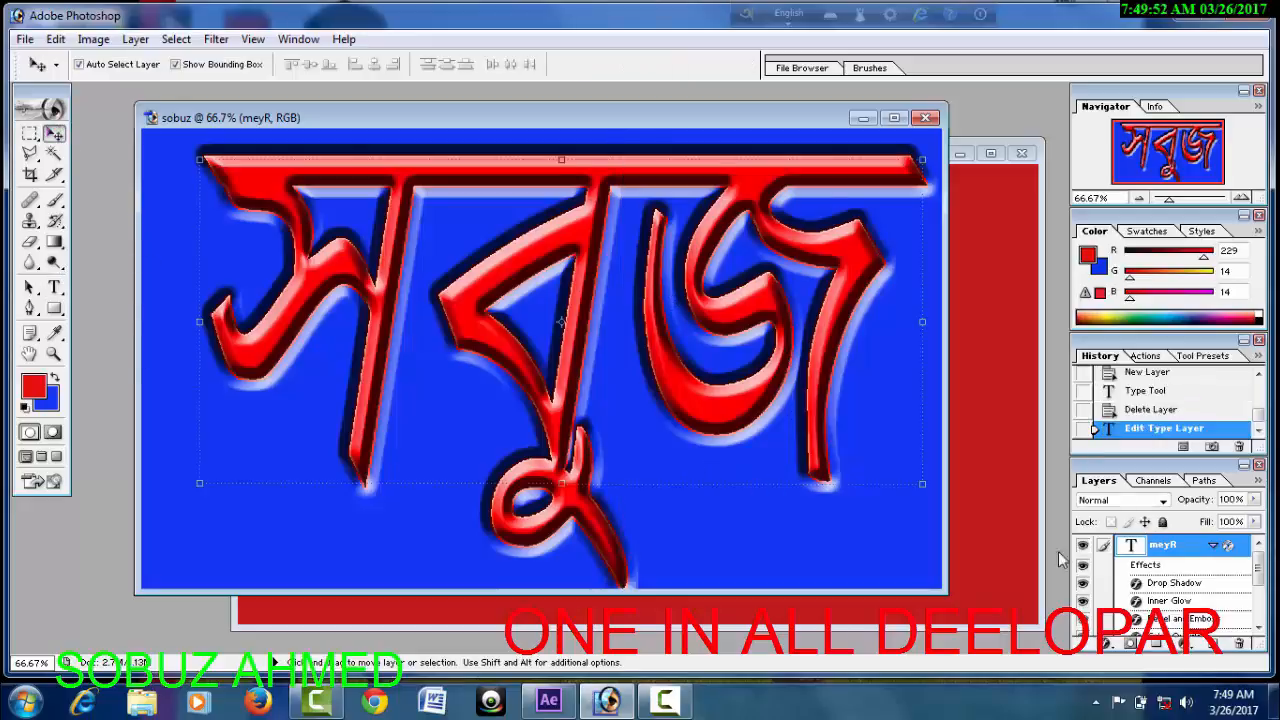
# Add a new empty layer above the styled text layer and delete it again.
pyautogui.click(1212, 642)
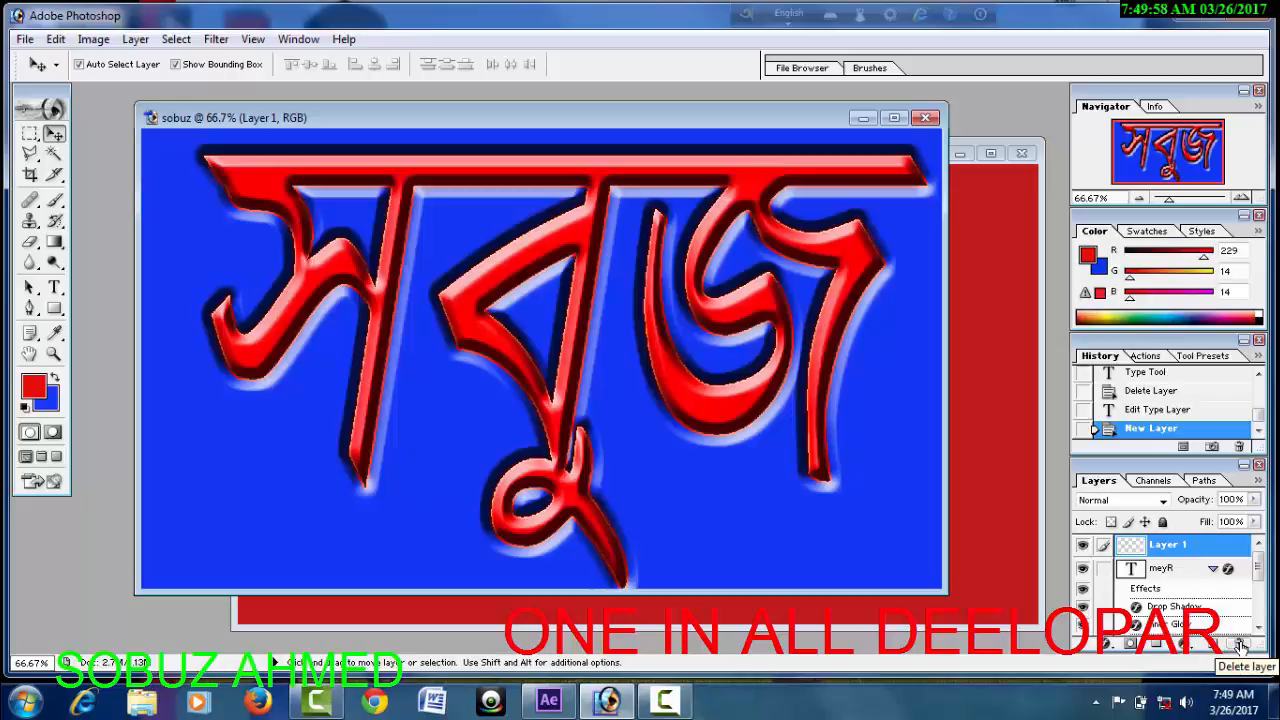
pyautogui.click(1240, 645)
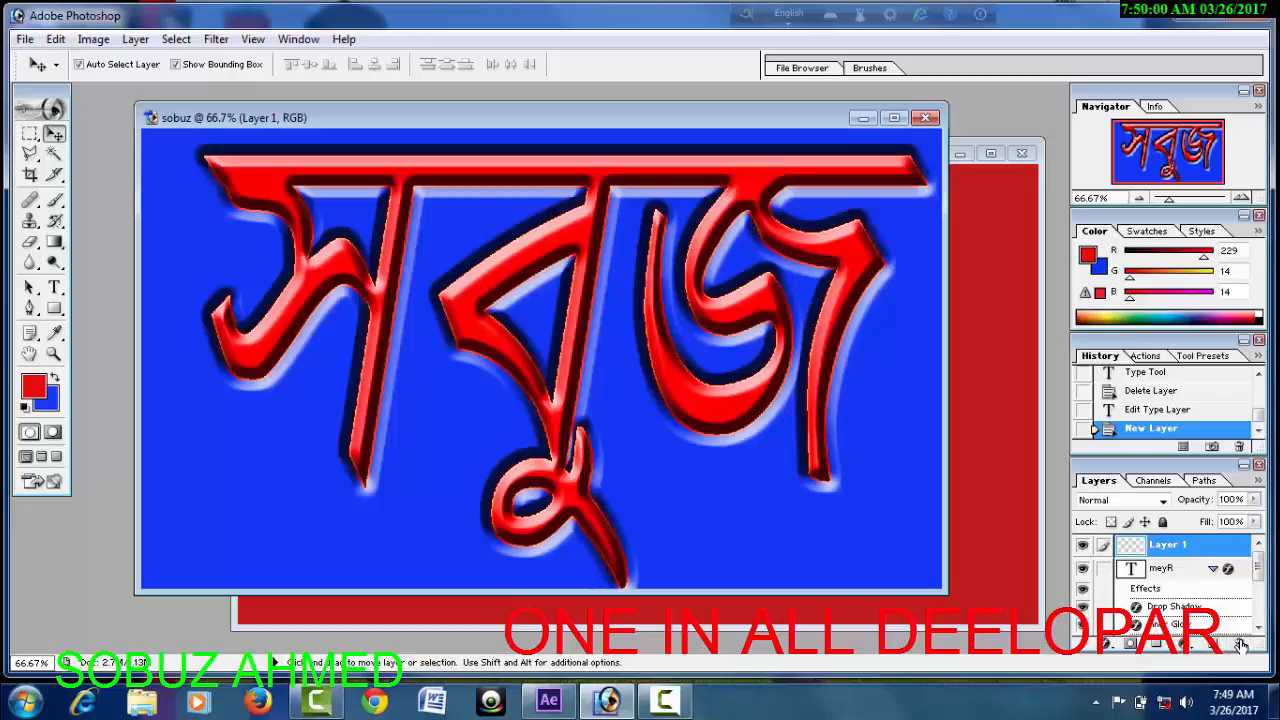
pyautogui.click(573, 278)
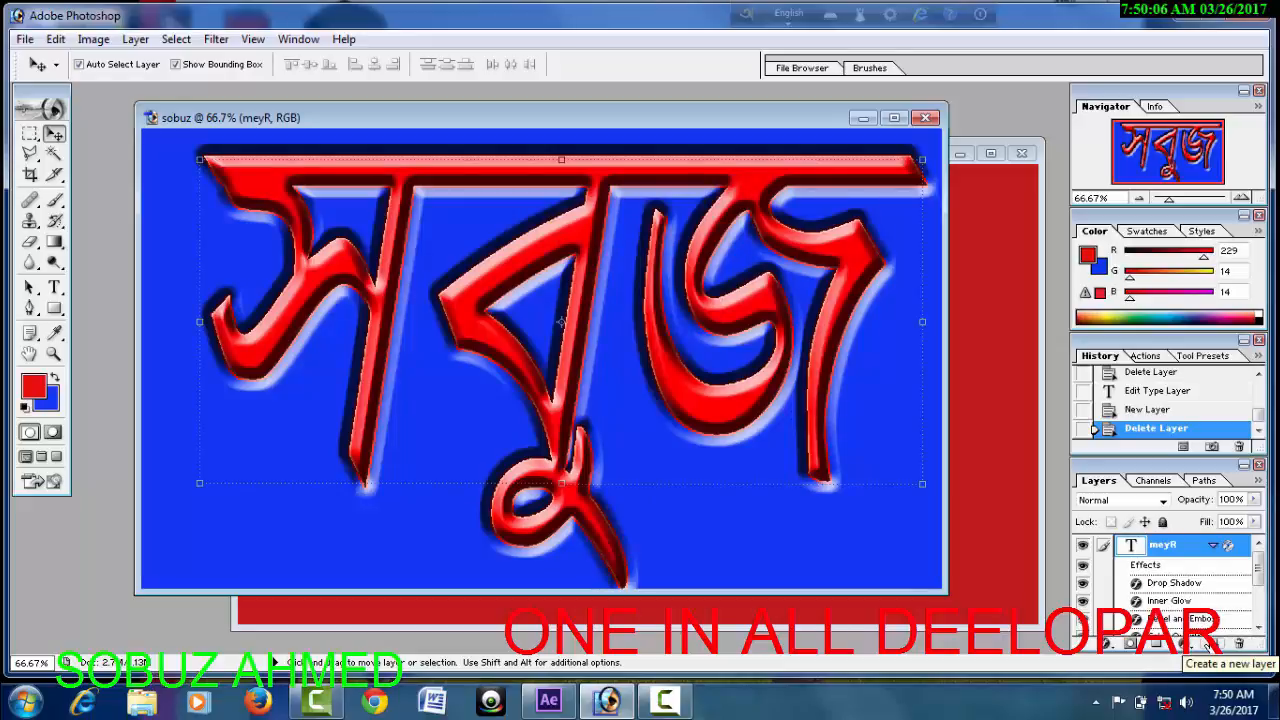
# Add a new layer and enter a short line of 10 pt red SutonnyMJ text in the canvas's lower-right area.
pyautogui.click(1206, 645)
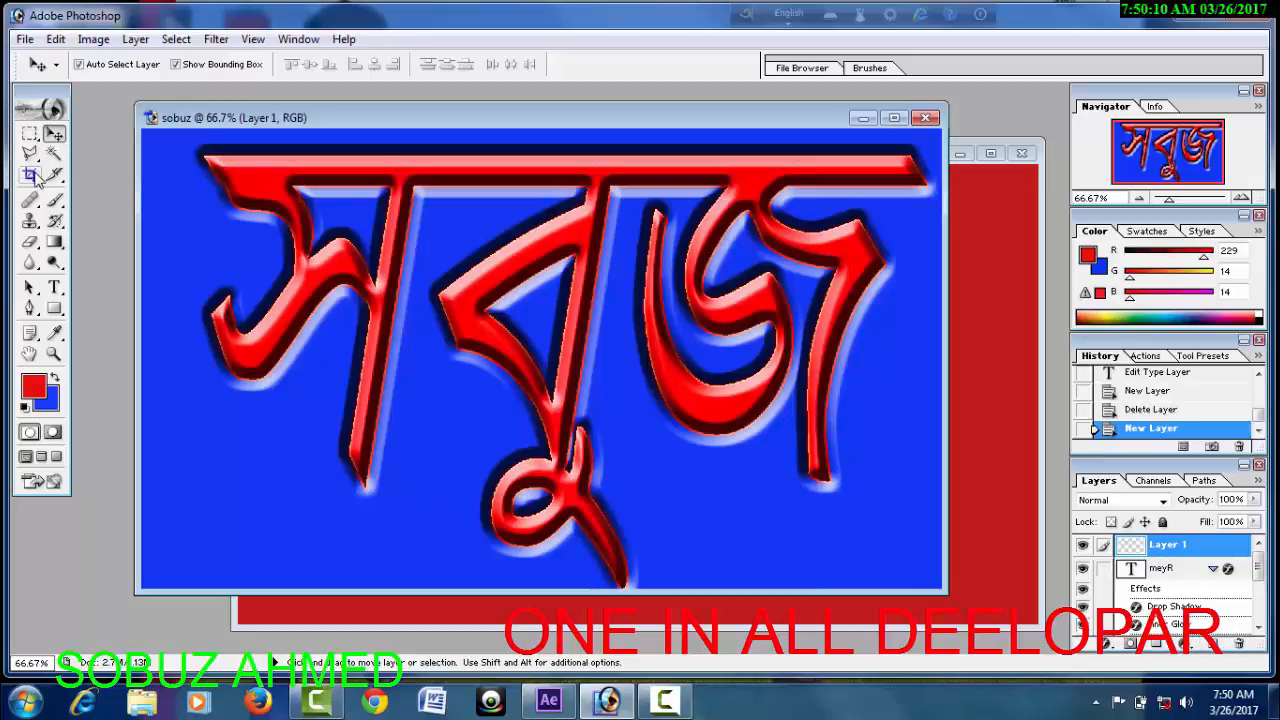
pyautogui.click(56, 288)
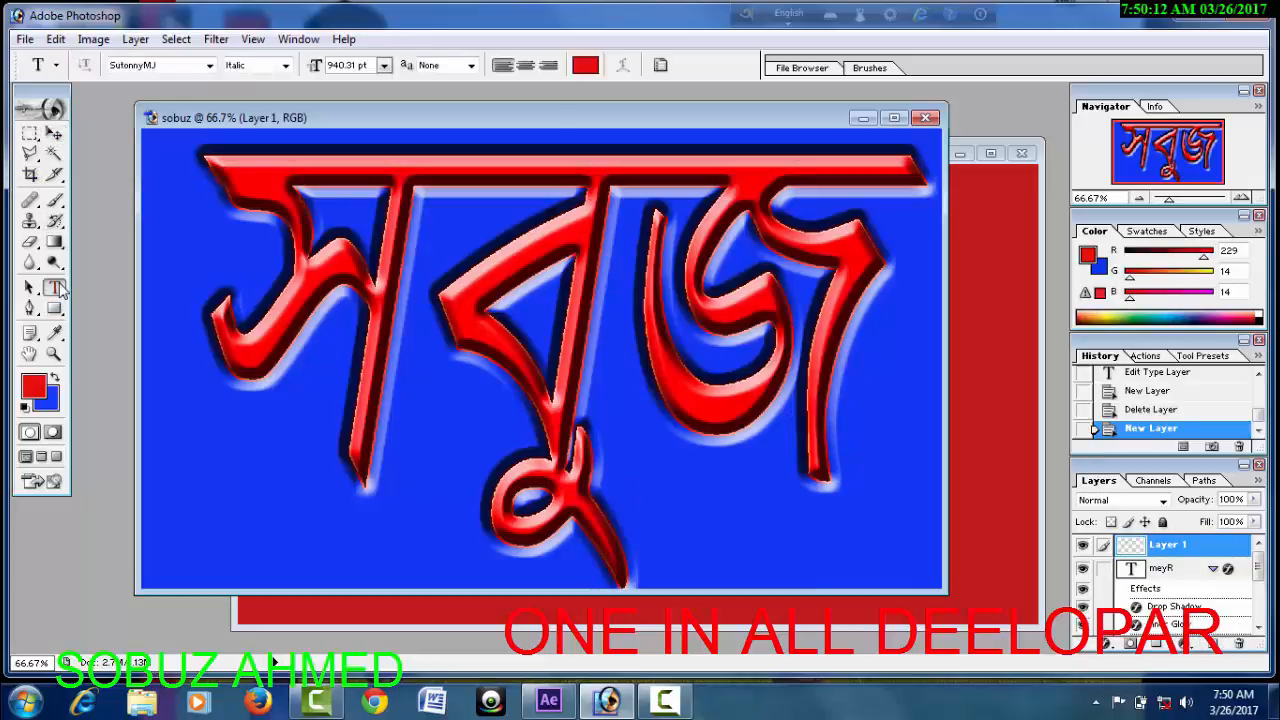
pyautogui.click(384, 65)
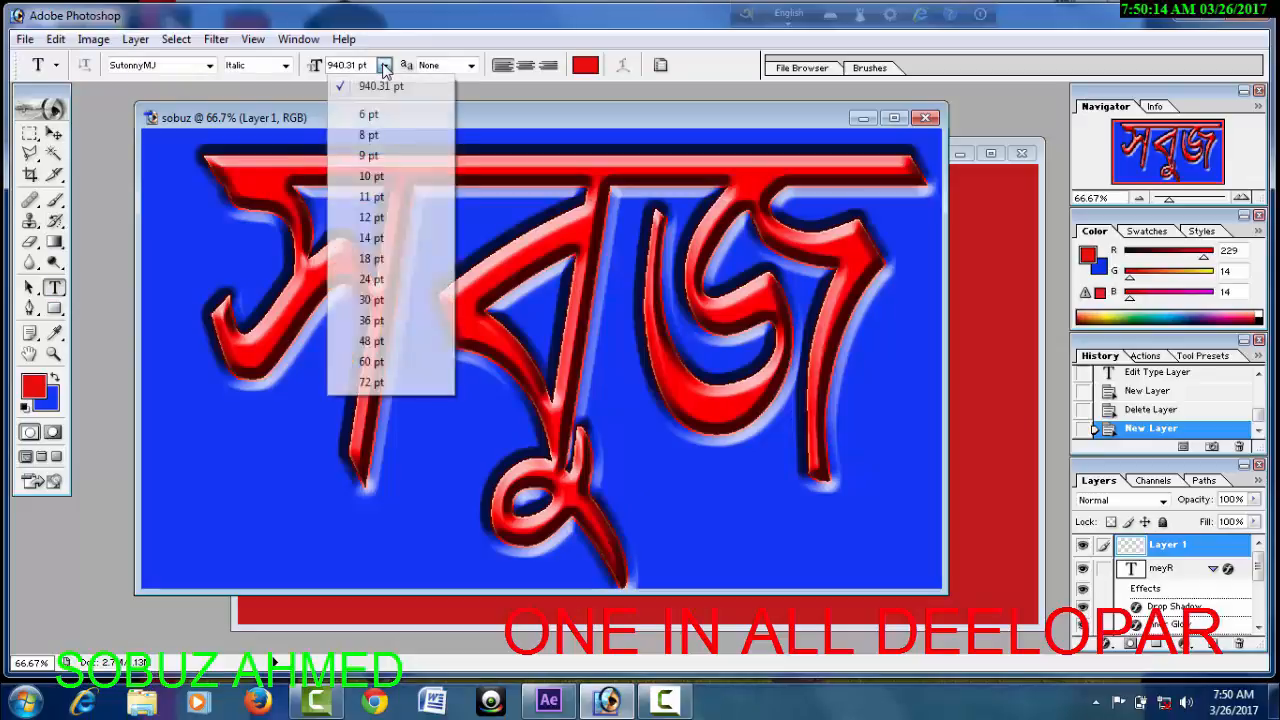
pyautogui.click(396, 184)
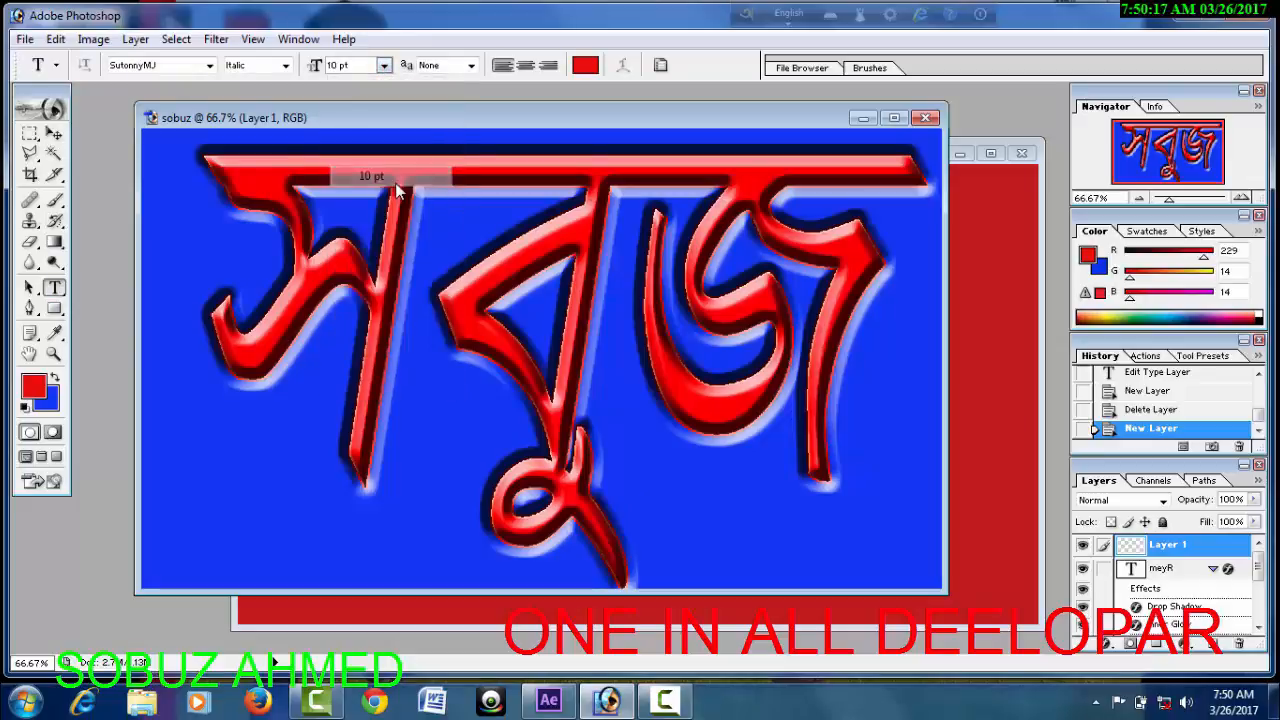
pyautogui.click(732, 533)
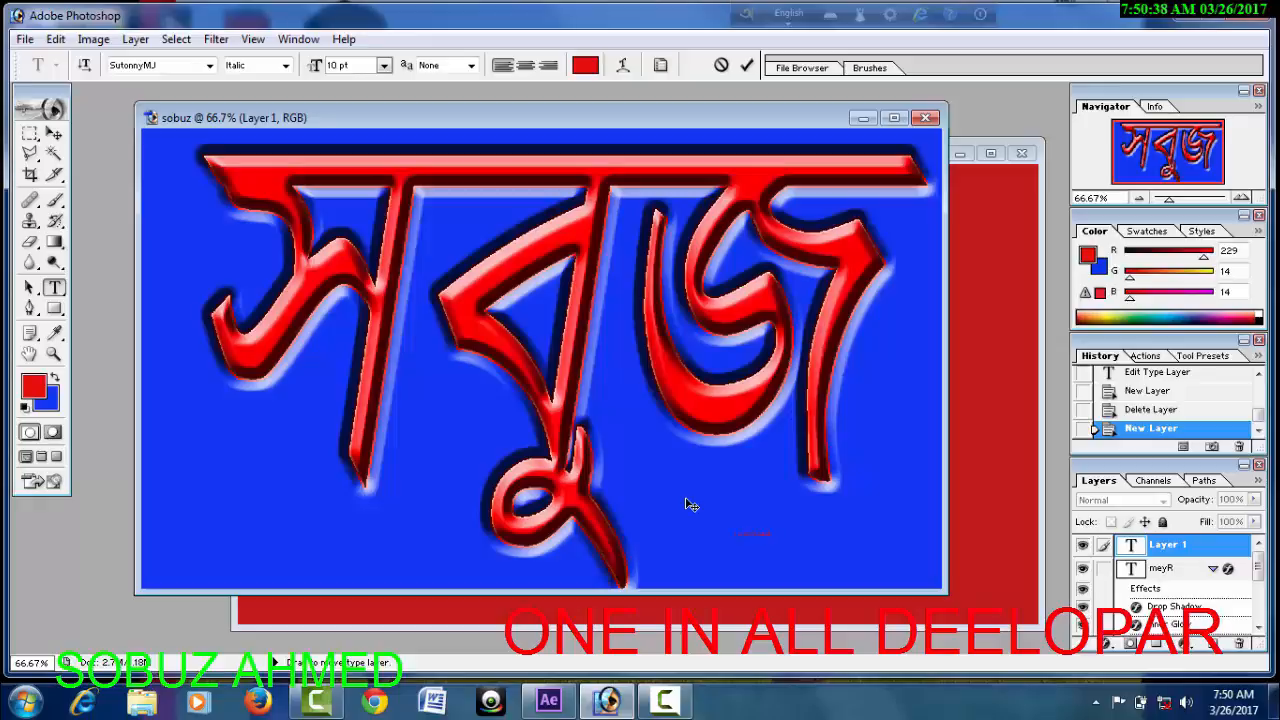
pyautogui.click(54, 133)
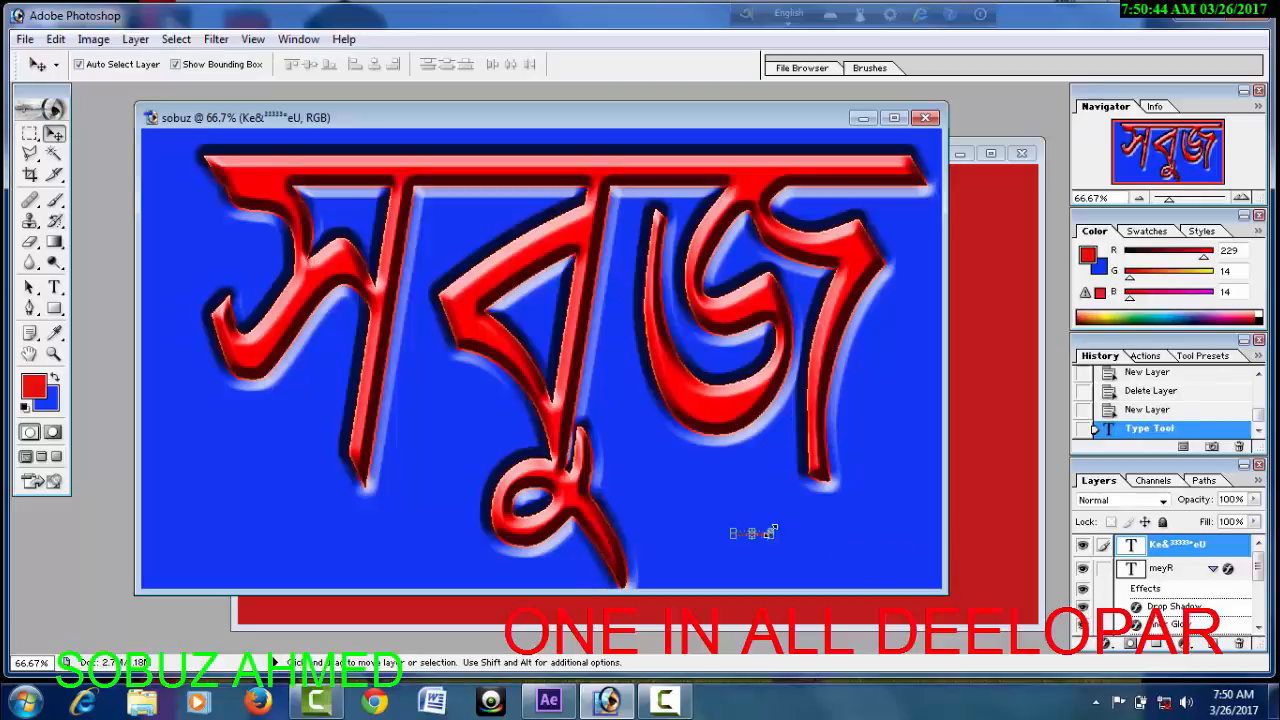
# Scale the small text to about 491% width and 1074% height, move it slightly down, and apply the transformation.
pyautogui.moveTo(779, 528); pyautogui.dragTo(913, 484)
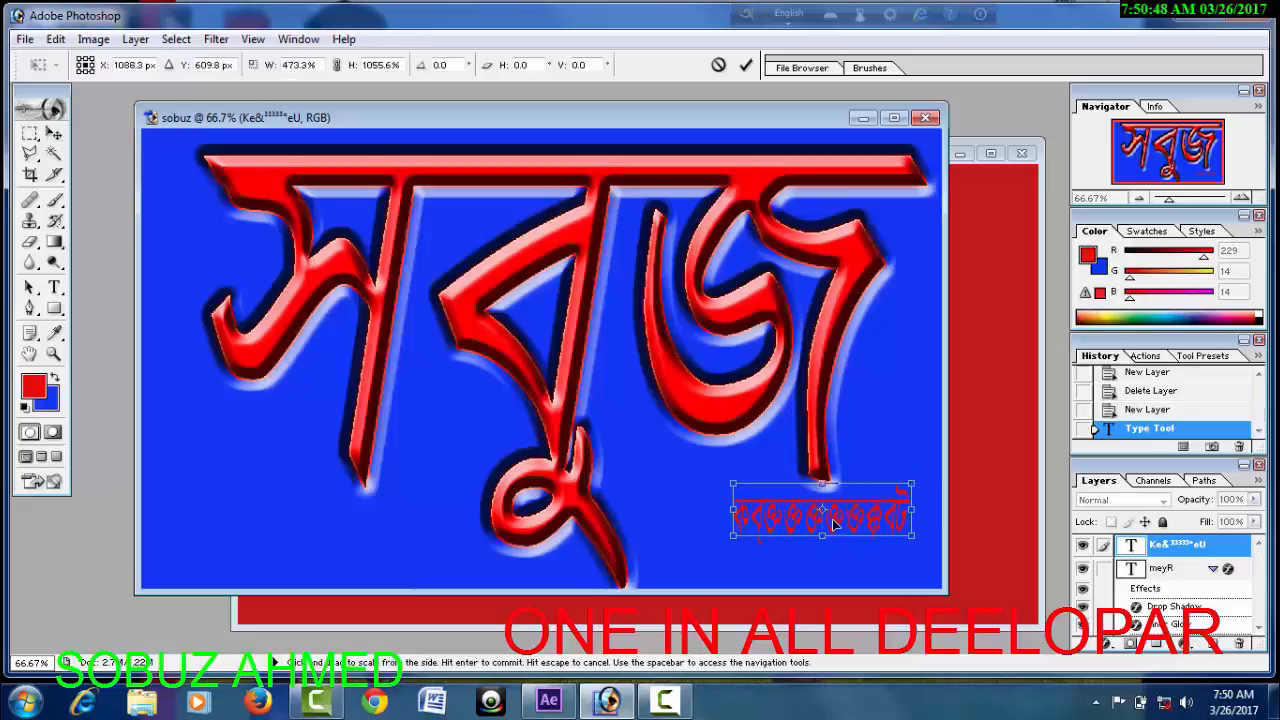
pyautogui.moveTo(858, 519); pyautogui.dragTo(852, 554)
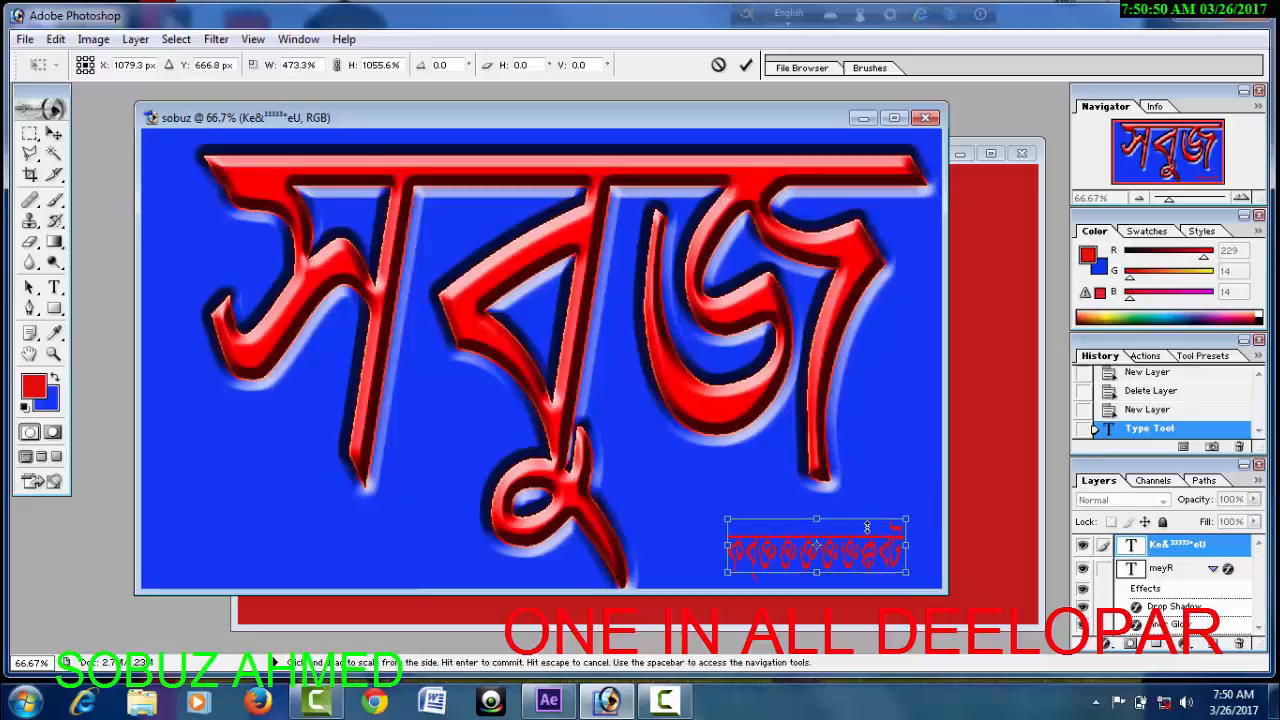
pyautogui.moveTo(906, 520)
pyautogui.mouseDown()
pyautogui.moveTo(949, 507)
pyautogui.moveTo(921, 514)
pyautogui.mouseUp()
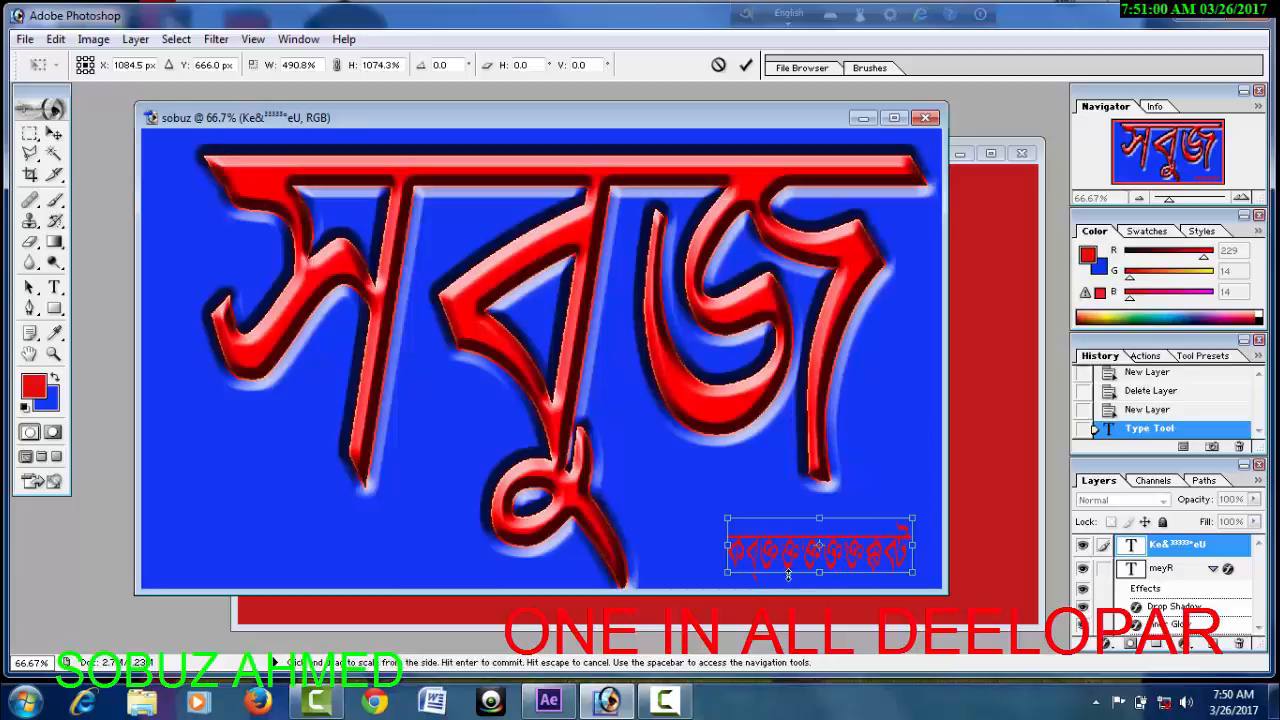
pyautogui.click(53, 132)
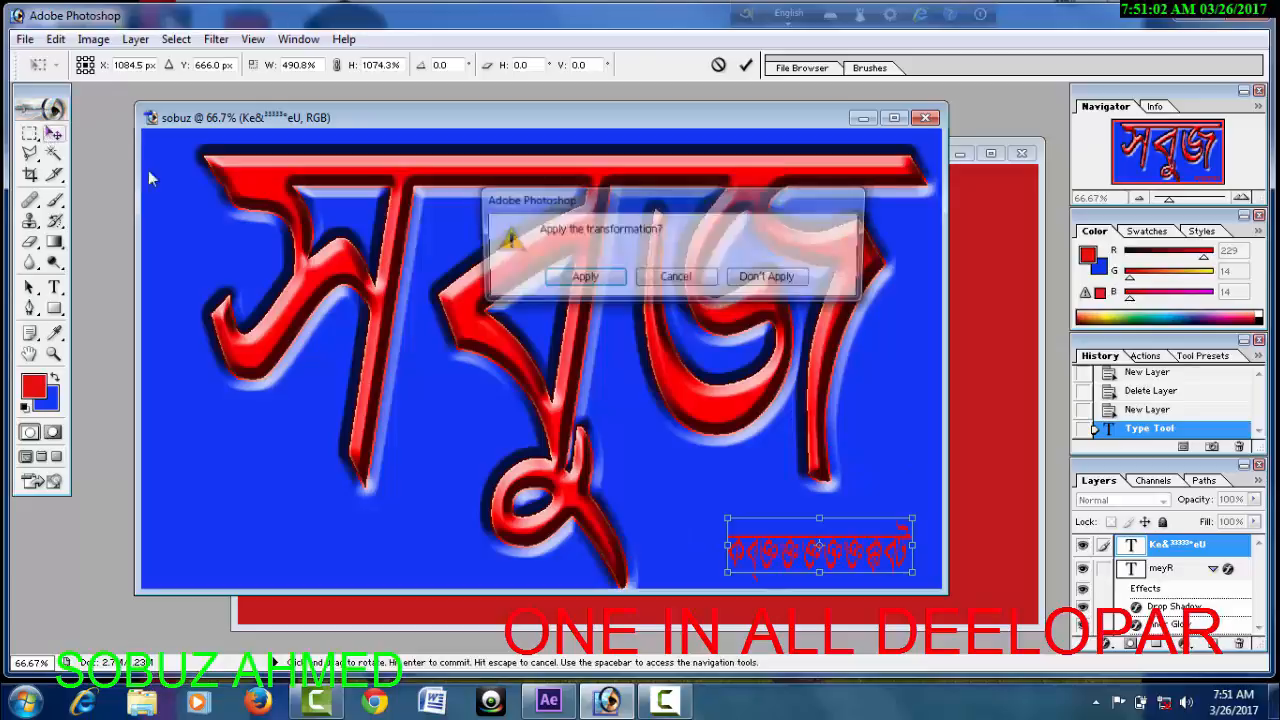
pyautogui.click(580, 278)
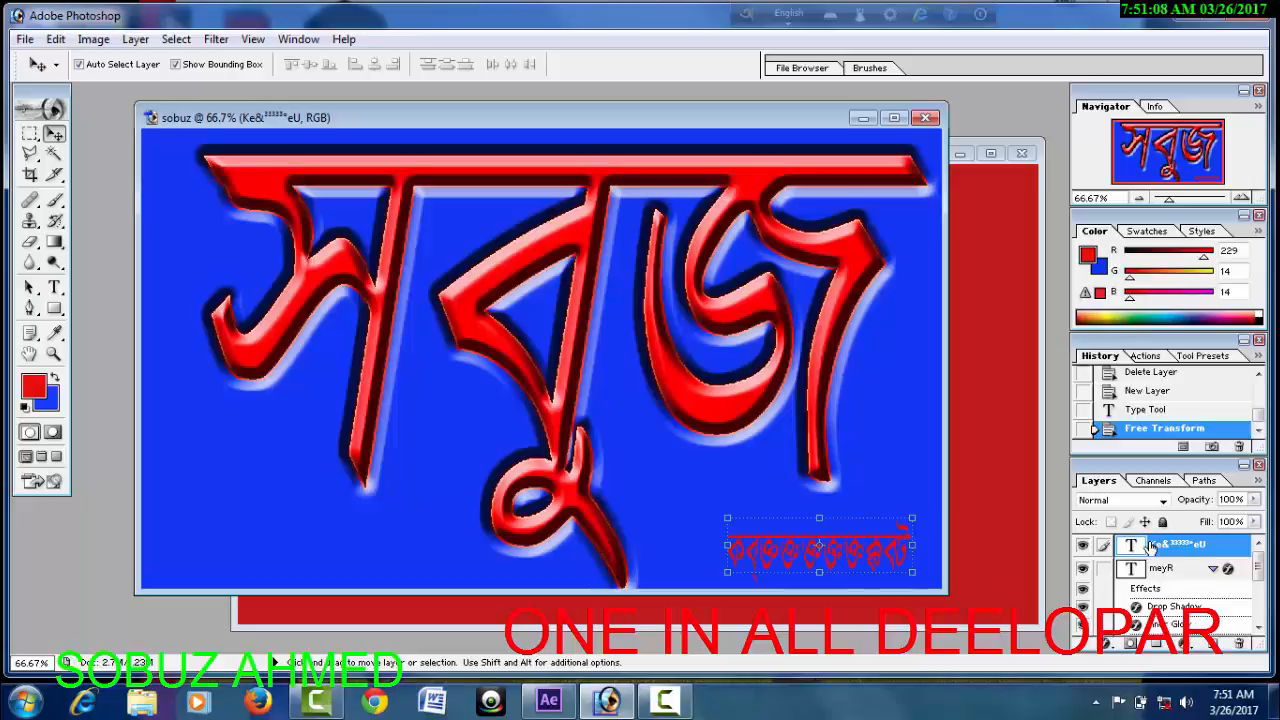
# Delete the enlarged small text's layer and confirm the deletion.
pyautogui.click(1239, 645)
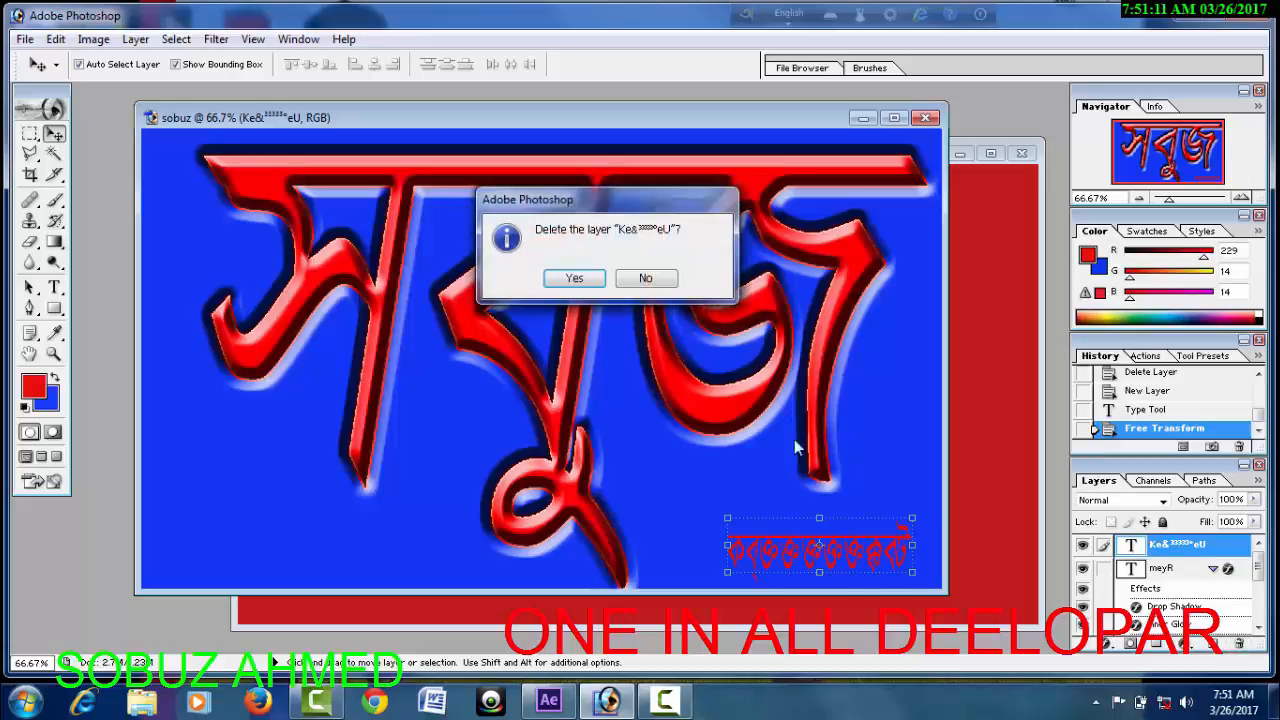
pyautogui.click(557, 283)
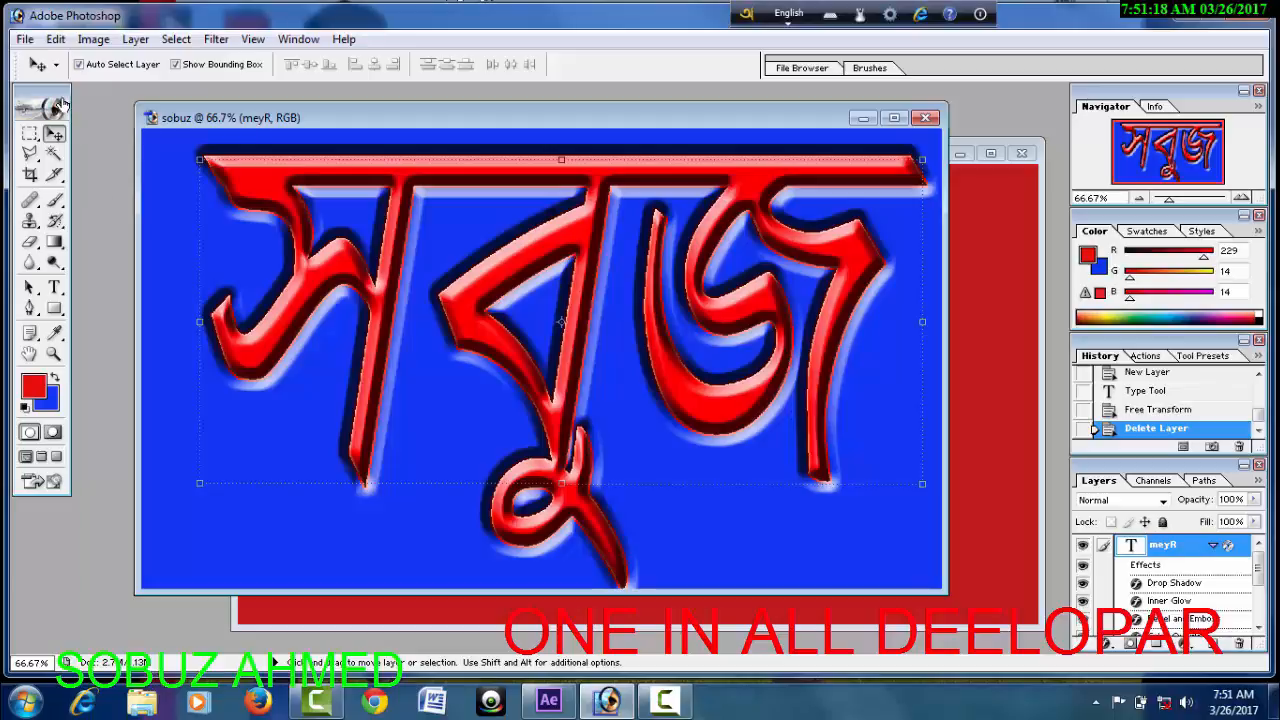
pyautogui.click(57, 39)
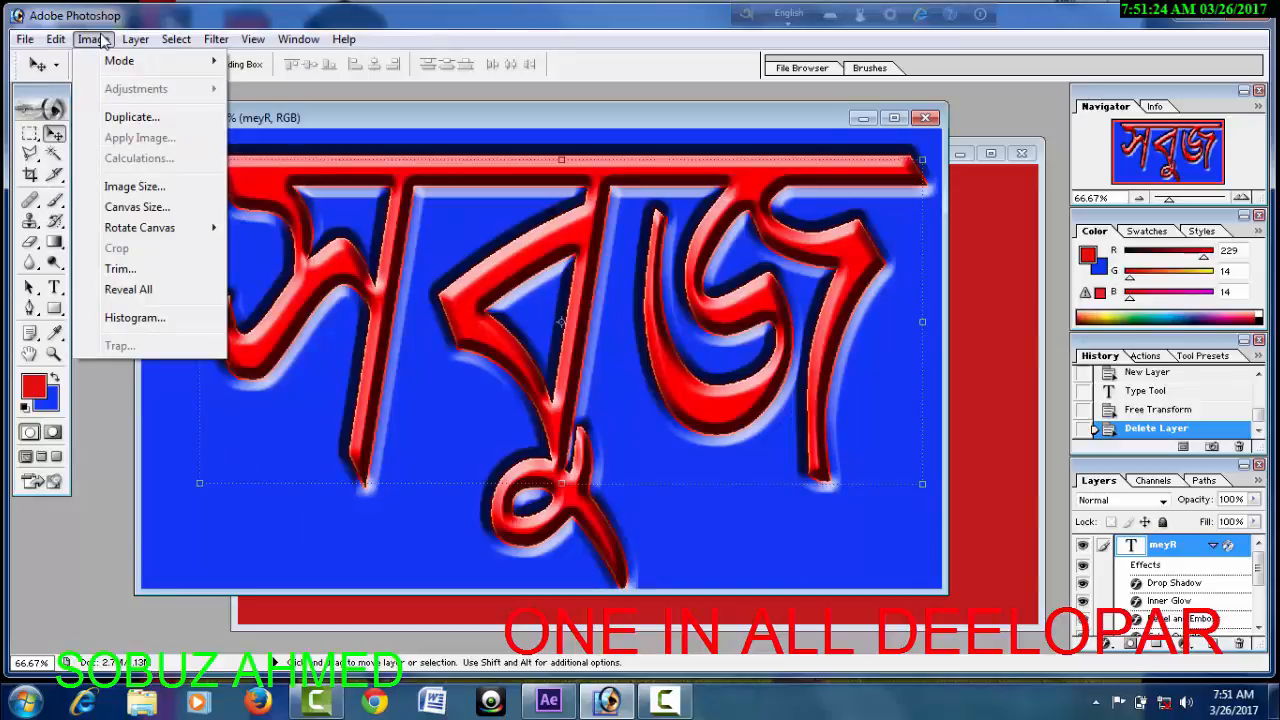
pyautogui.click(406, 118)
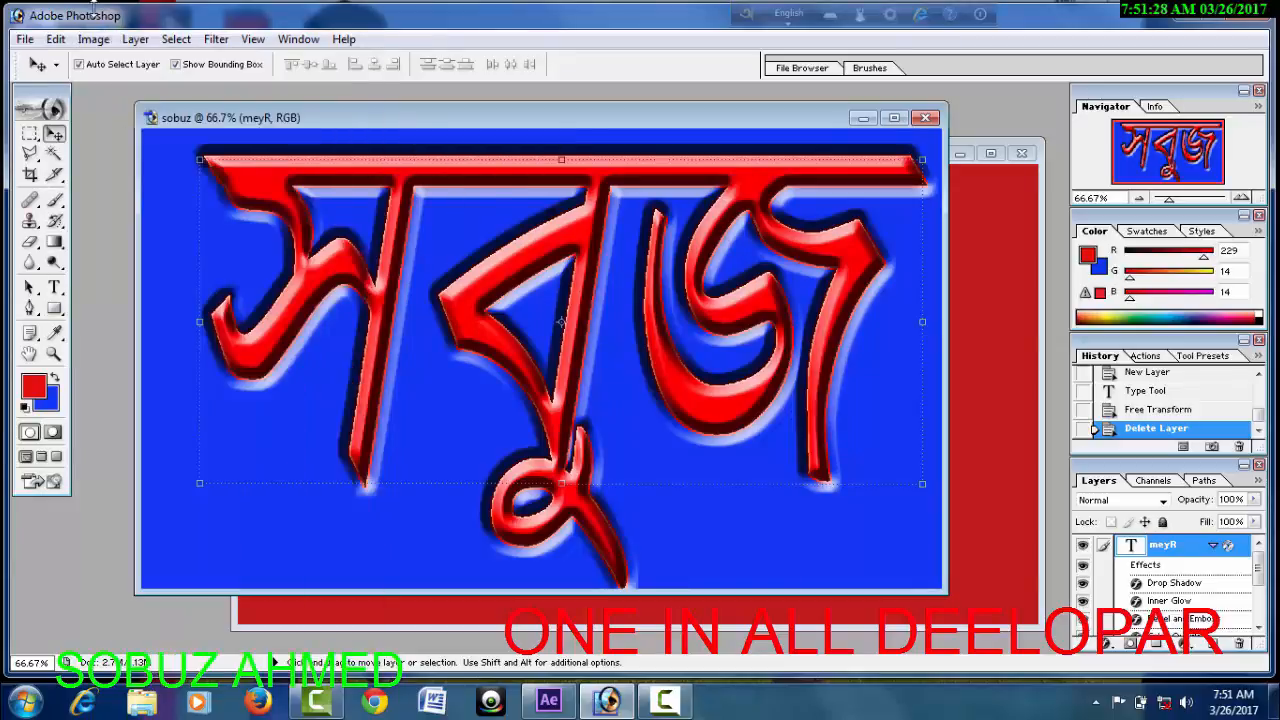
pyautogui.click(88, 39)
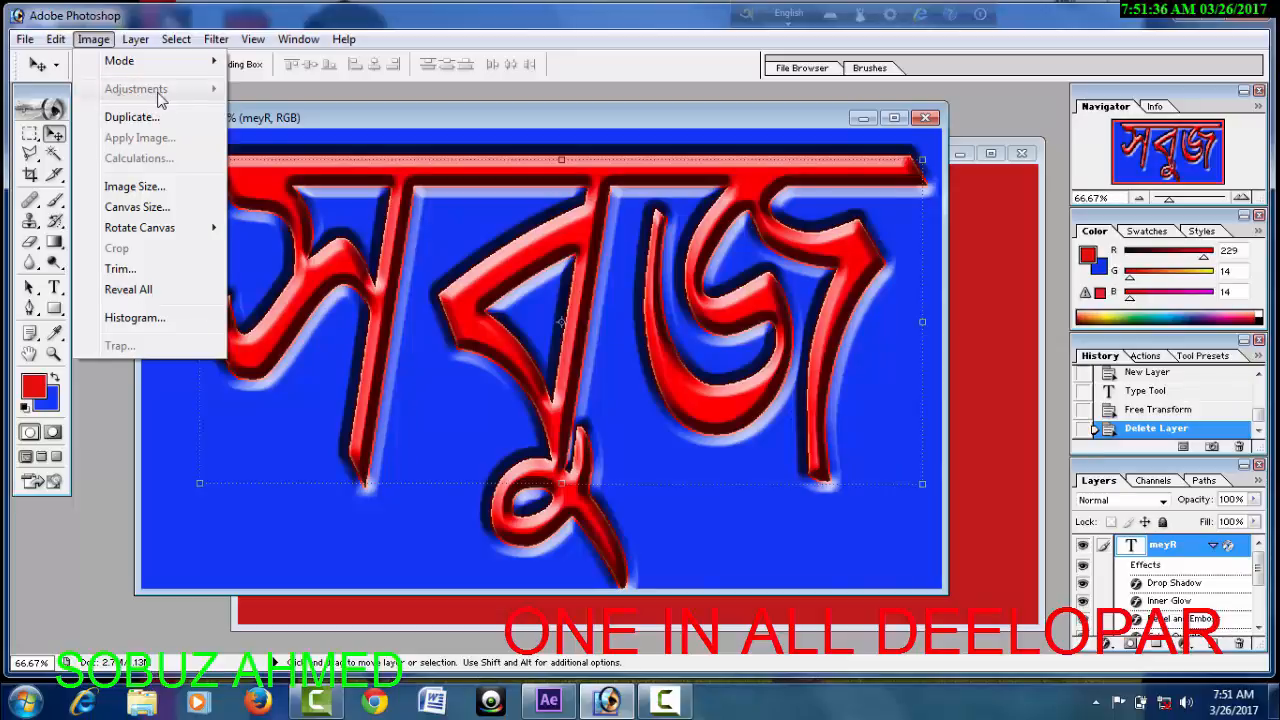
pyautogui.click(343, 112)
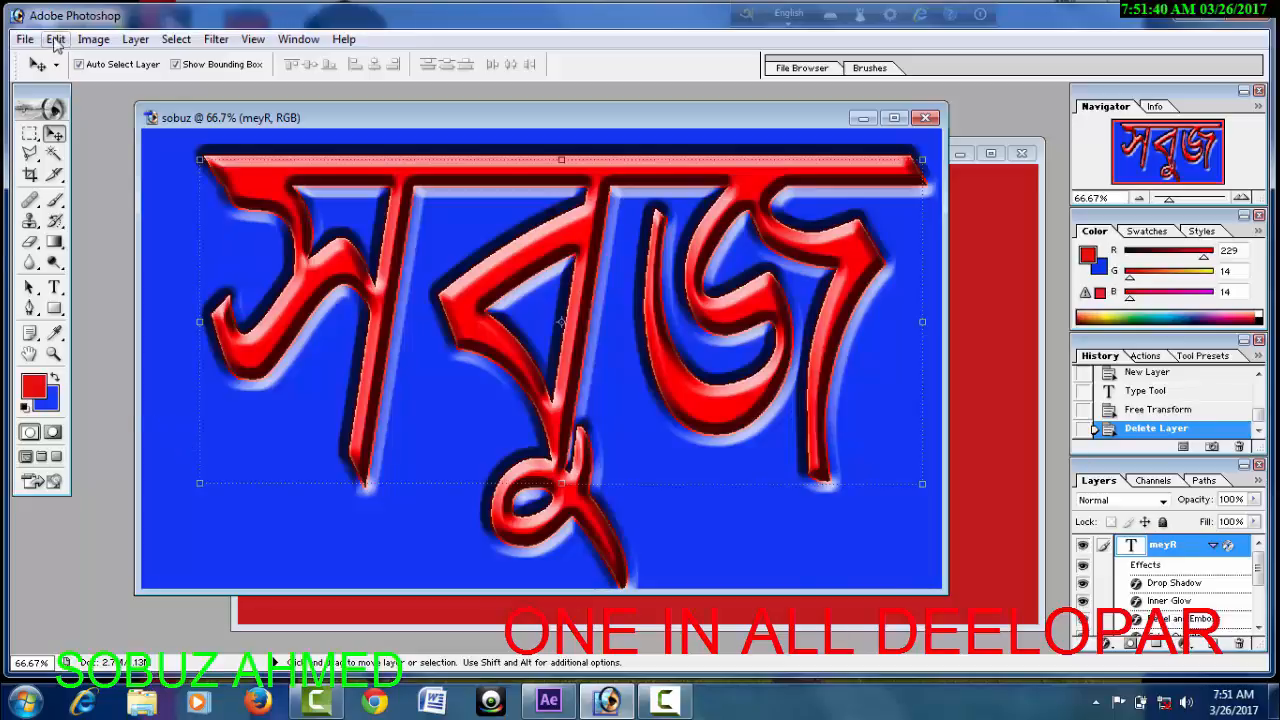
# Review the document's Image Size settings and accept them without changing any values.
pyautogui.click(82, 42)
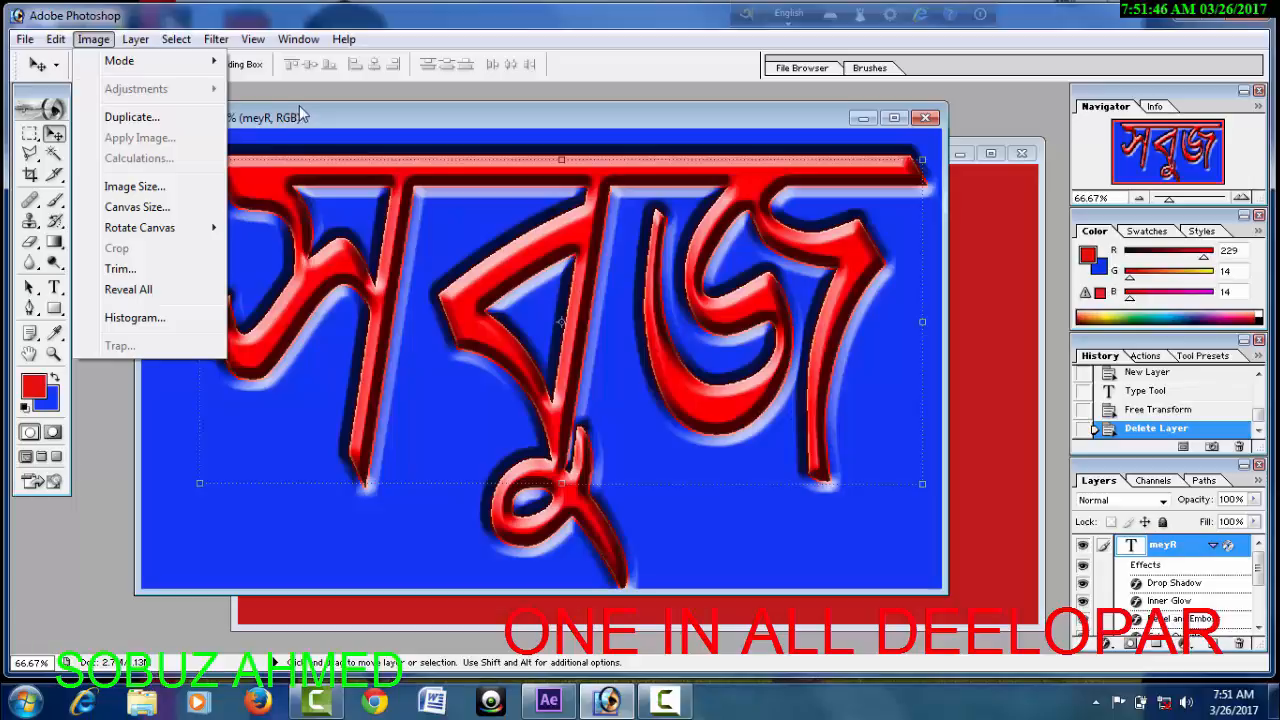
pyautogui.click(131, 187)
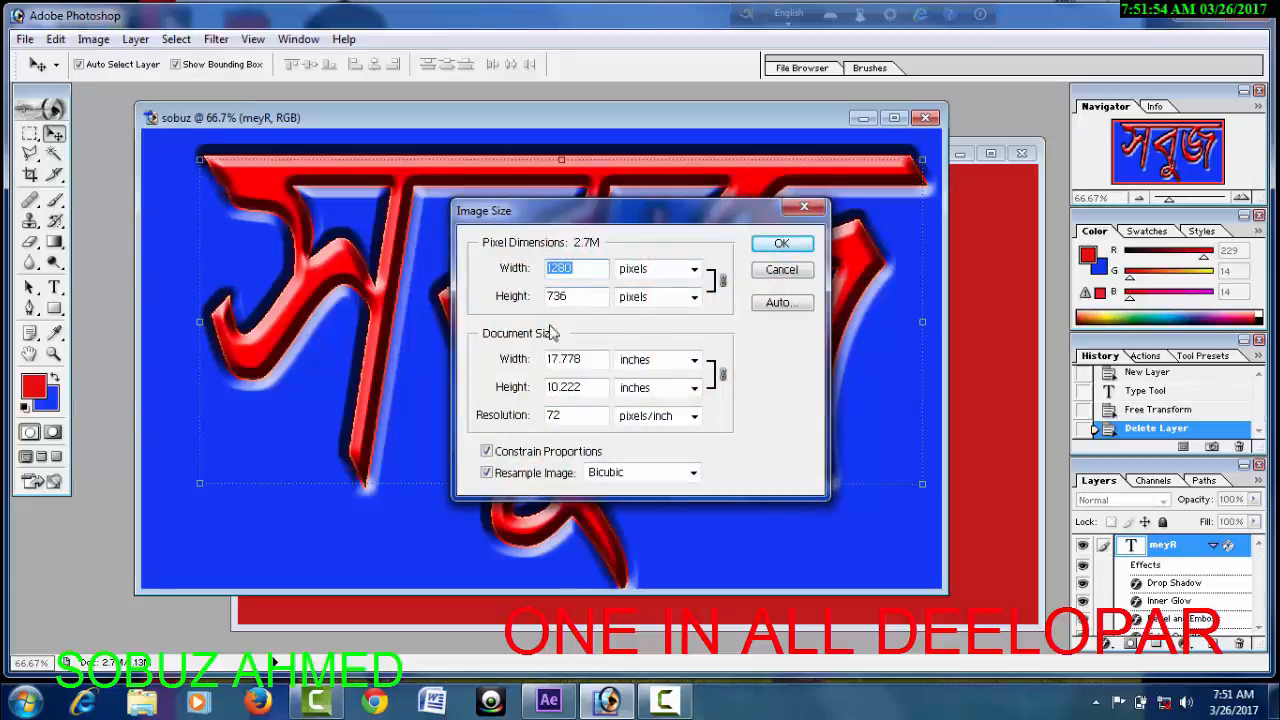
pyautogui.click(785, 245)
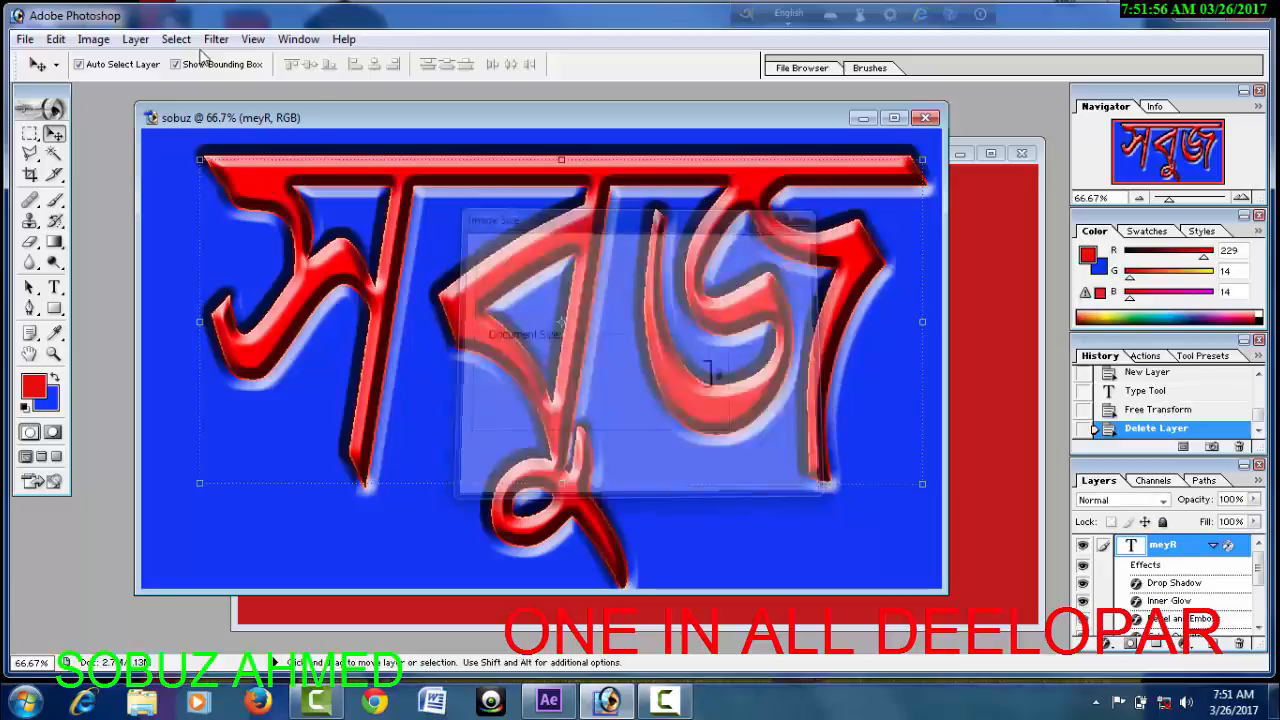
# Review the document's Canvas Size settings and accept them without changing any values.
pyautogui.click(93, 40)
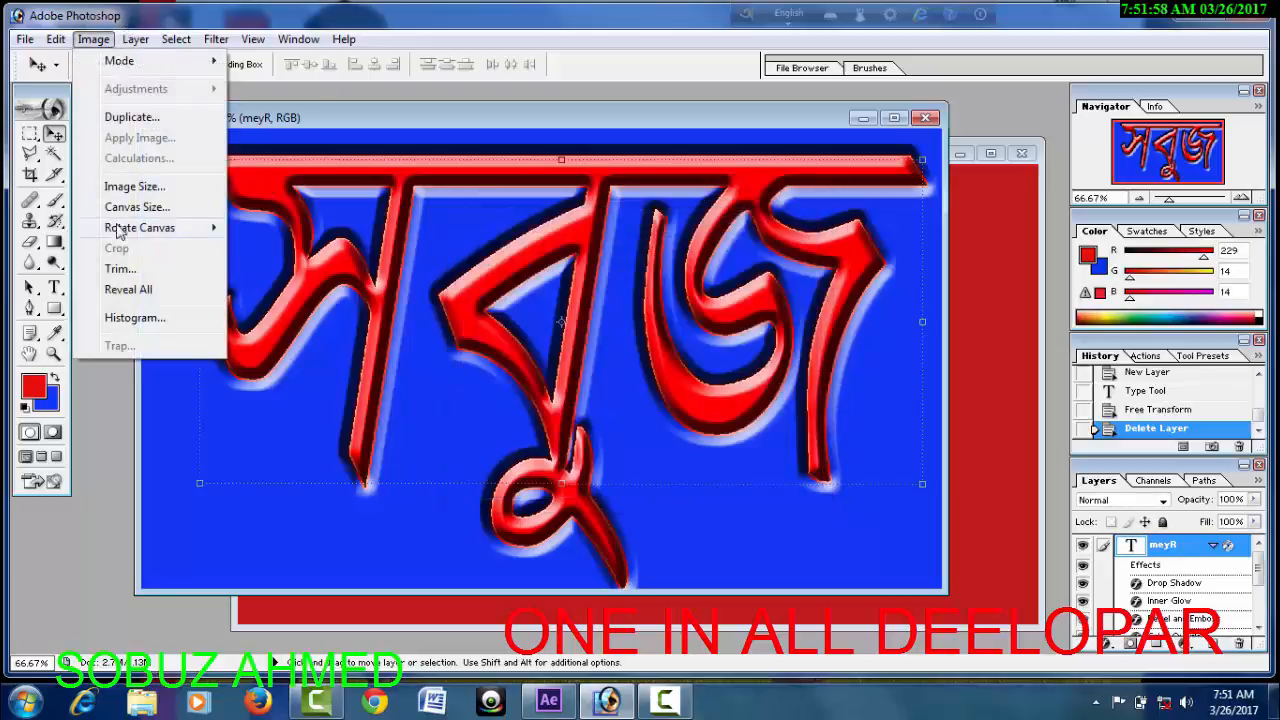
pyautogui.click(163, 204)
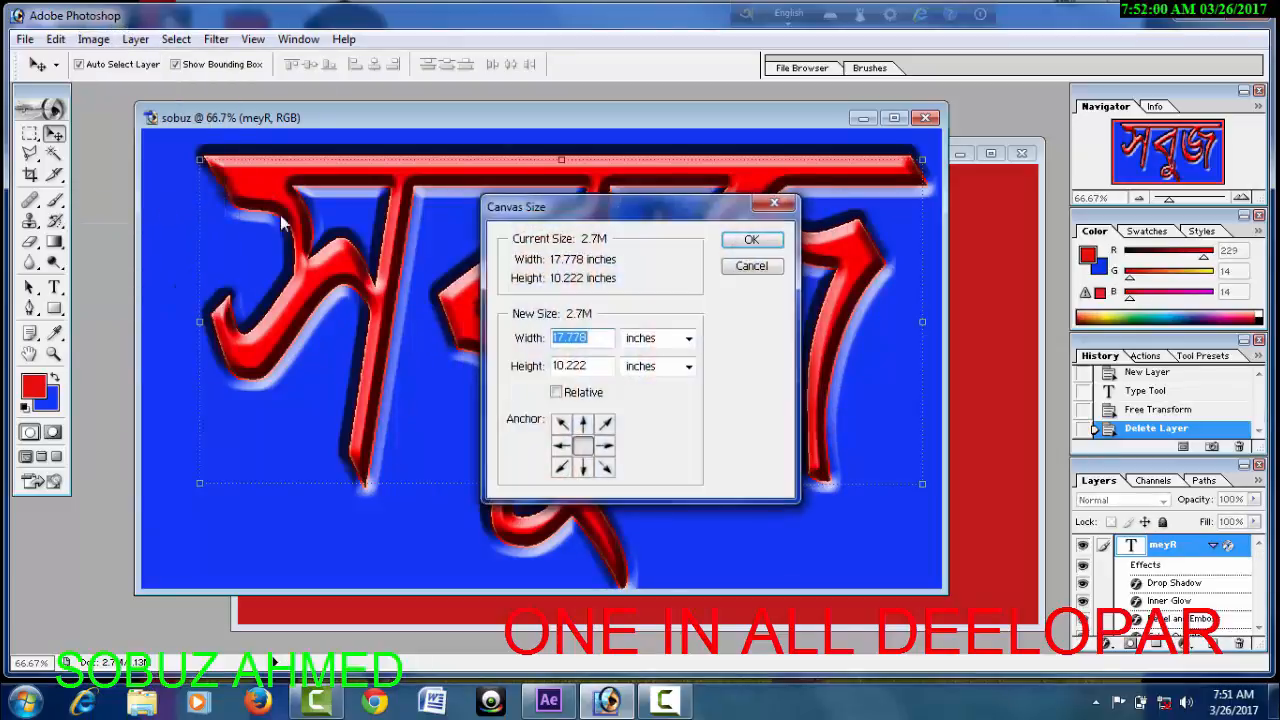
pyautogui.moveTo(677, 201); pyautogui.dragTo(726, 88)
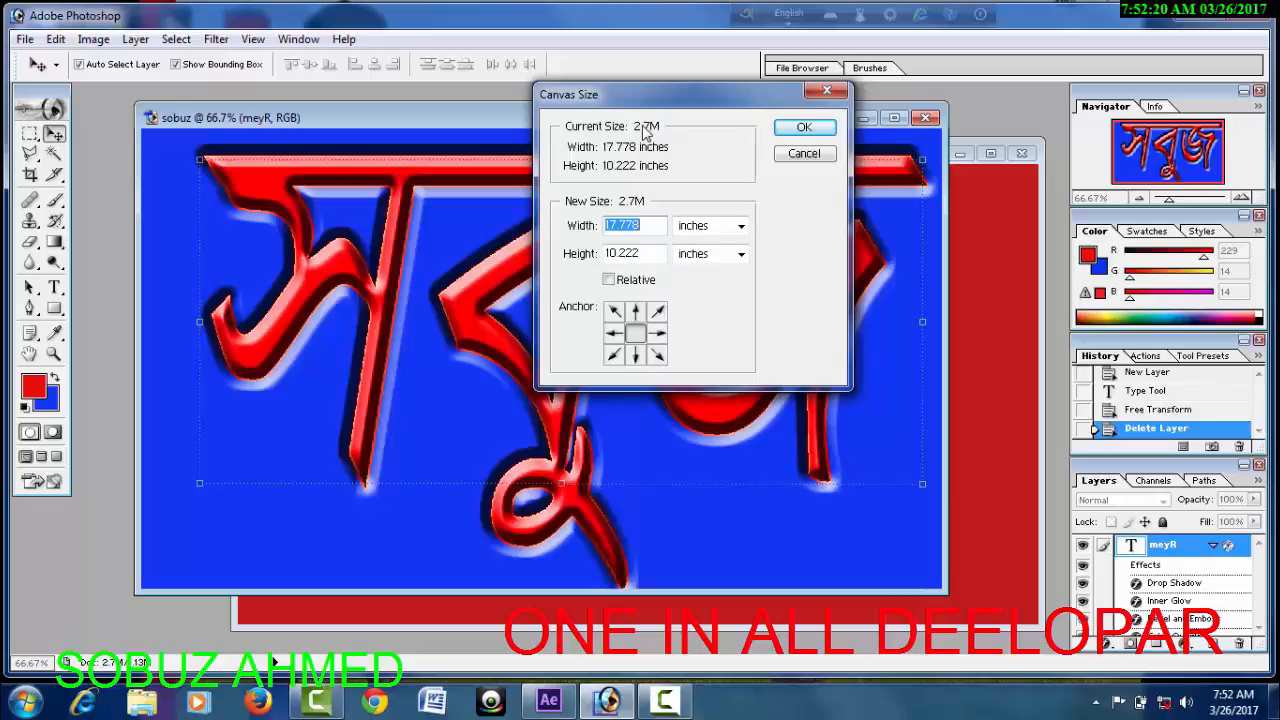
pyautogui.click(806, 129)
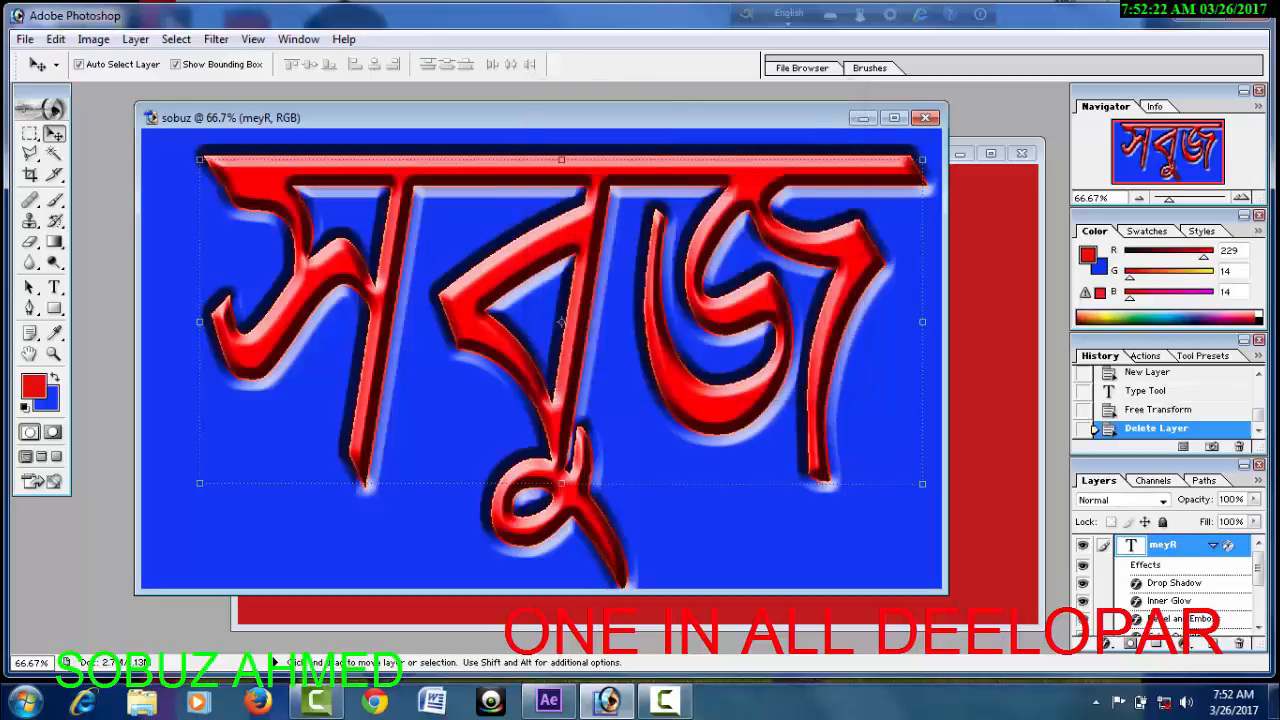
# Try a crop frame around the upper part of the Bengali word's first letter and discard the crop.
pyautogui.click(95, 40)
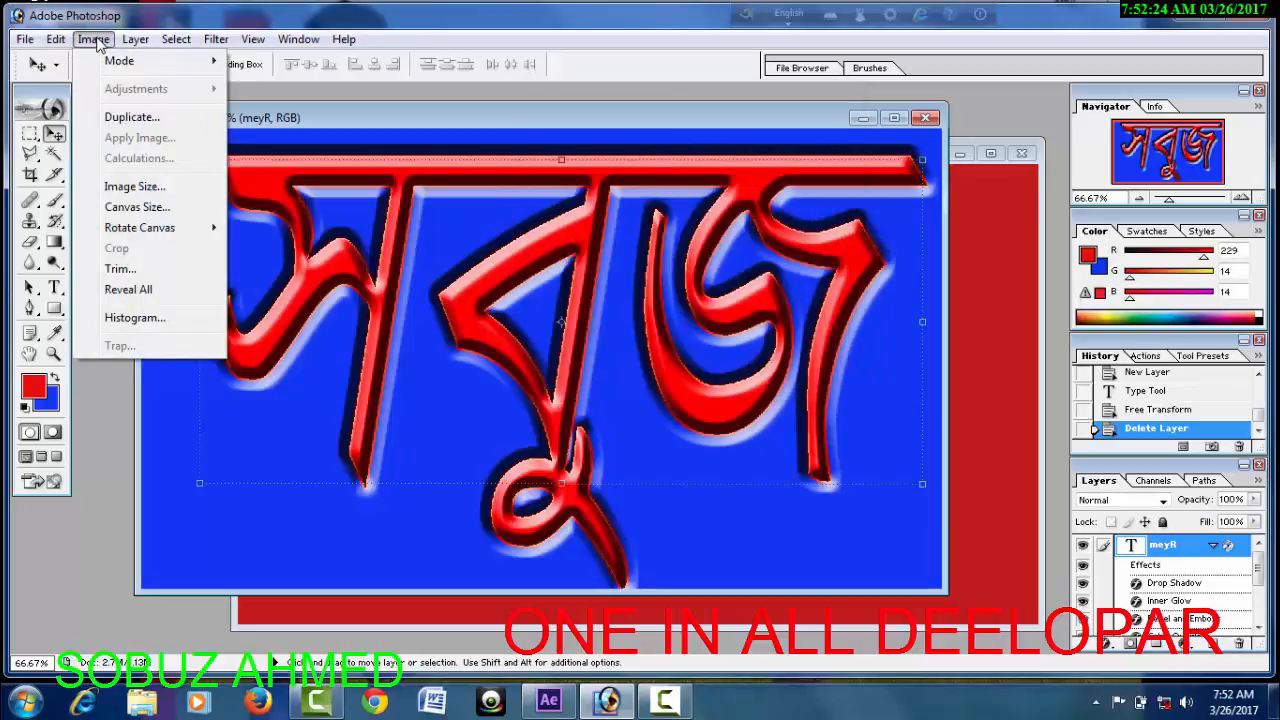
pyautogui.click(269, 258)
pyautogui.click(30, 174)
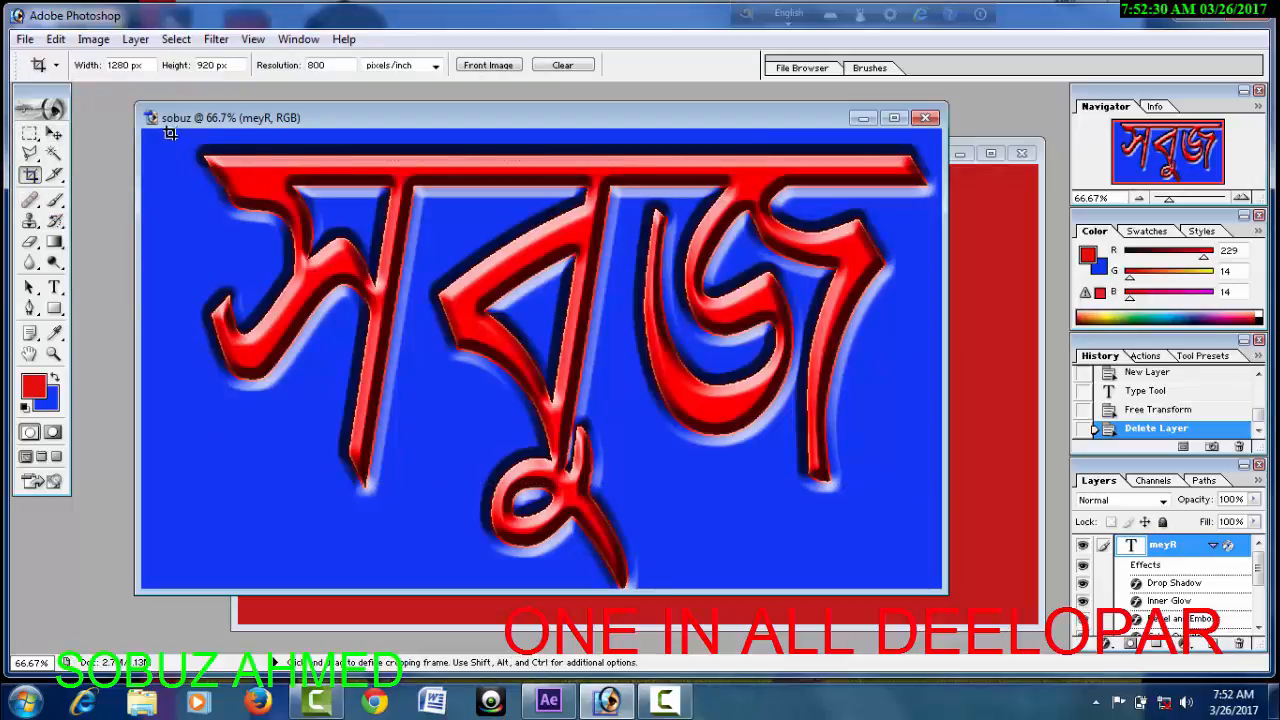
pyautogui.moveTo(169, 130)
pyautogui.mouseDown()
pyautogui.moveTo(504, 358)
pyautogui.moveTo(816, 516)
pyautogui.moveTo(1013, 566)
pyautogui.moveTo(906, 566)
pyautogui.moveTo(428, 468)
pyautogui.mouseUp()
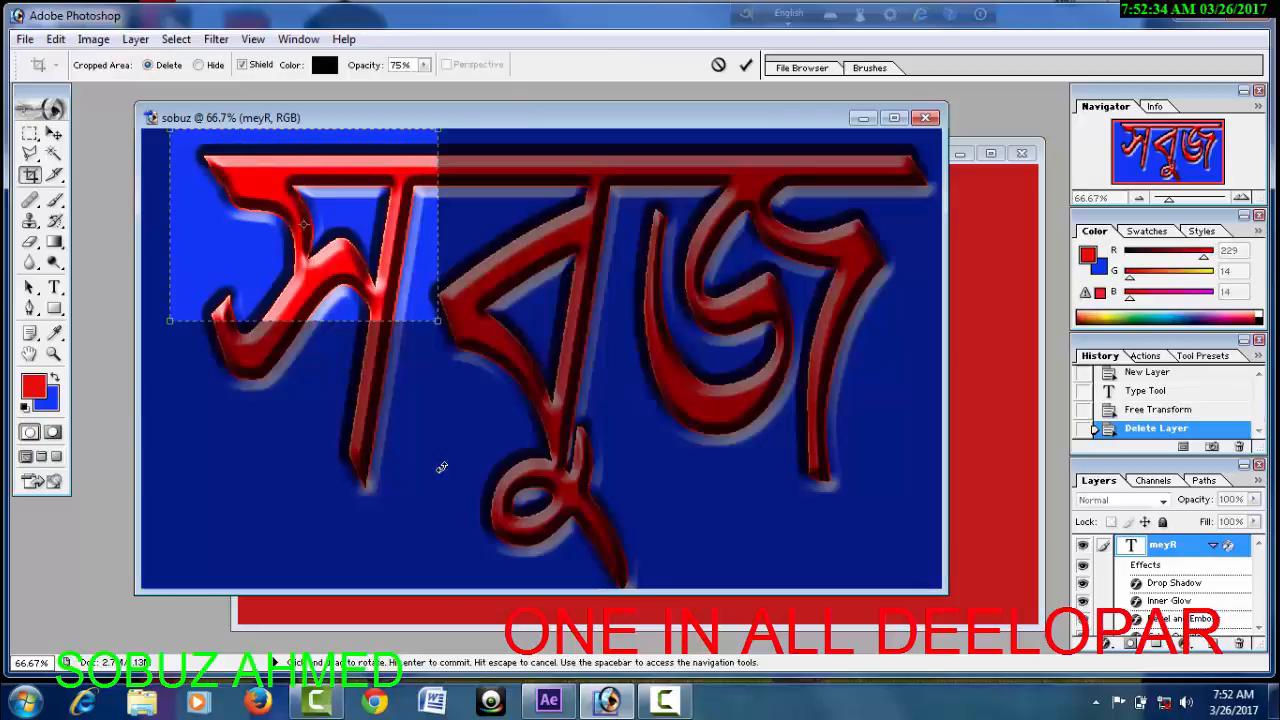
pyautogui.click(54, 134)
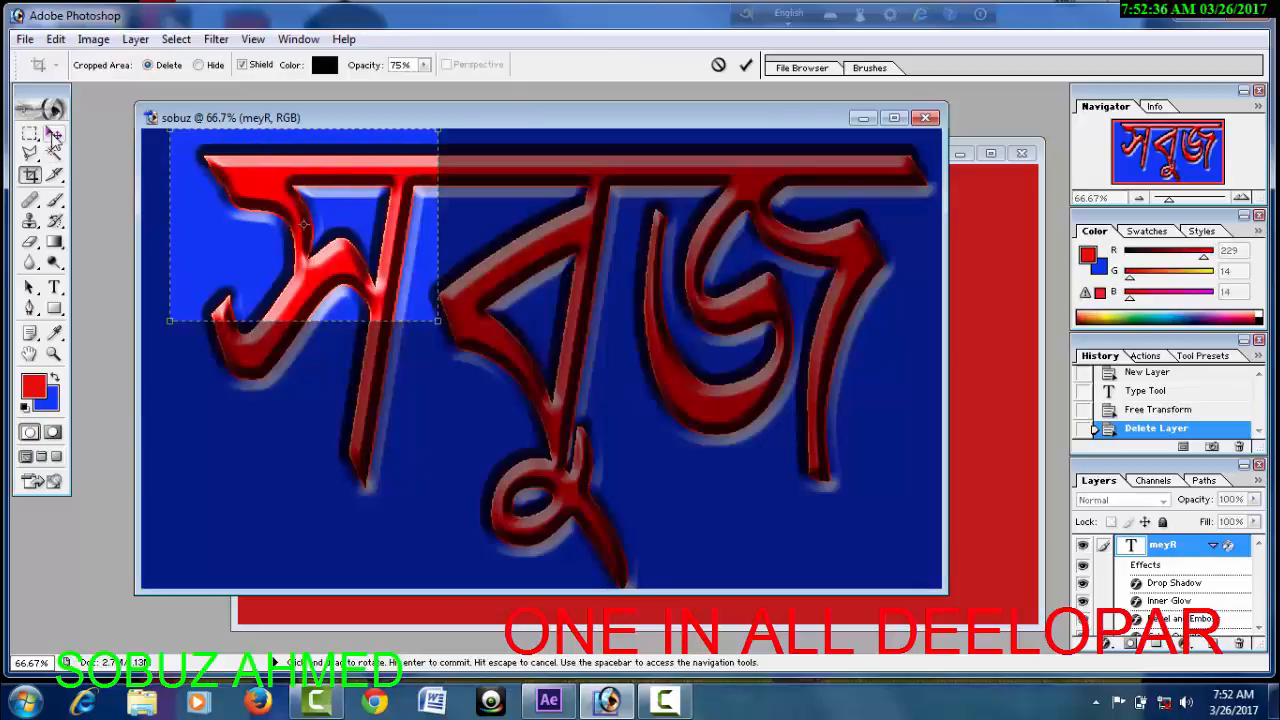
pyautogui.click(759, 277)
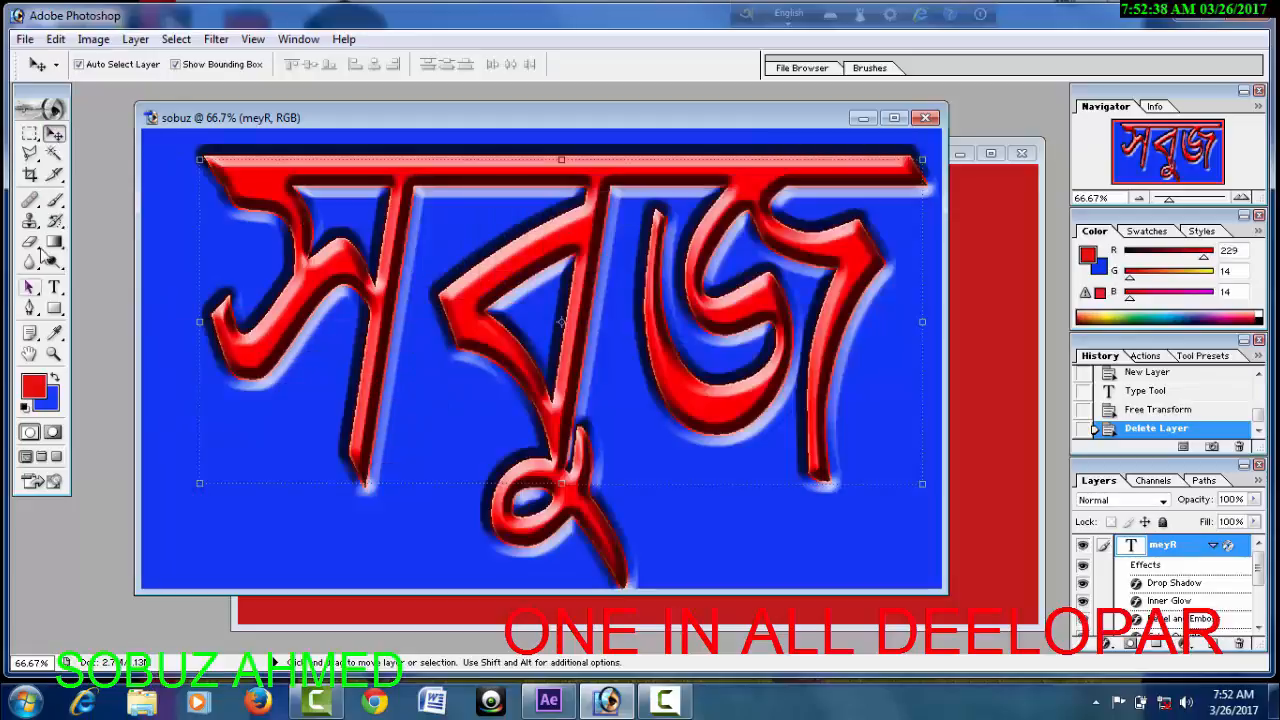
# Examine the Rotate Canvas options and the Crop tool's width, height and resolution settings.
pyautogui.click(31, 176)
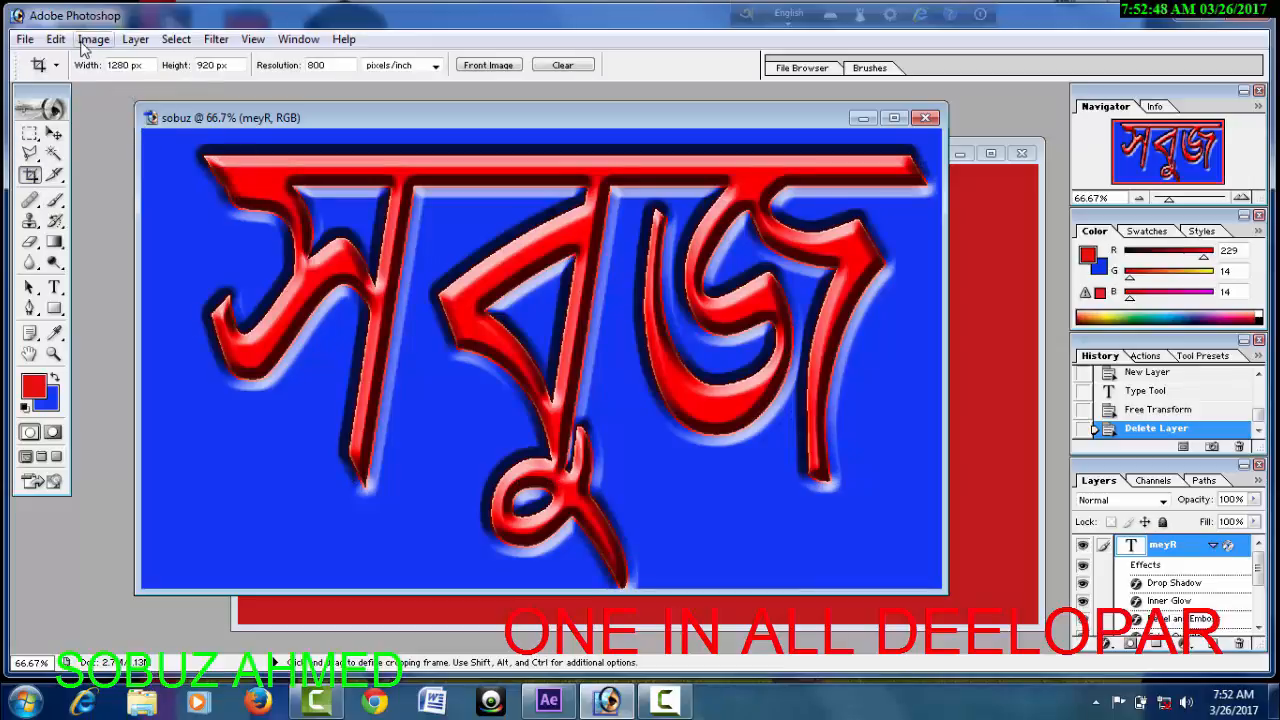
pyautogui.click(50, 41)
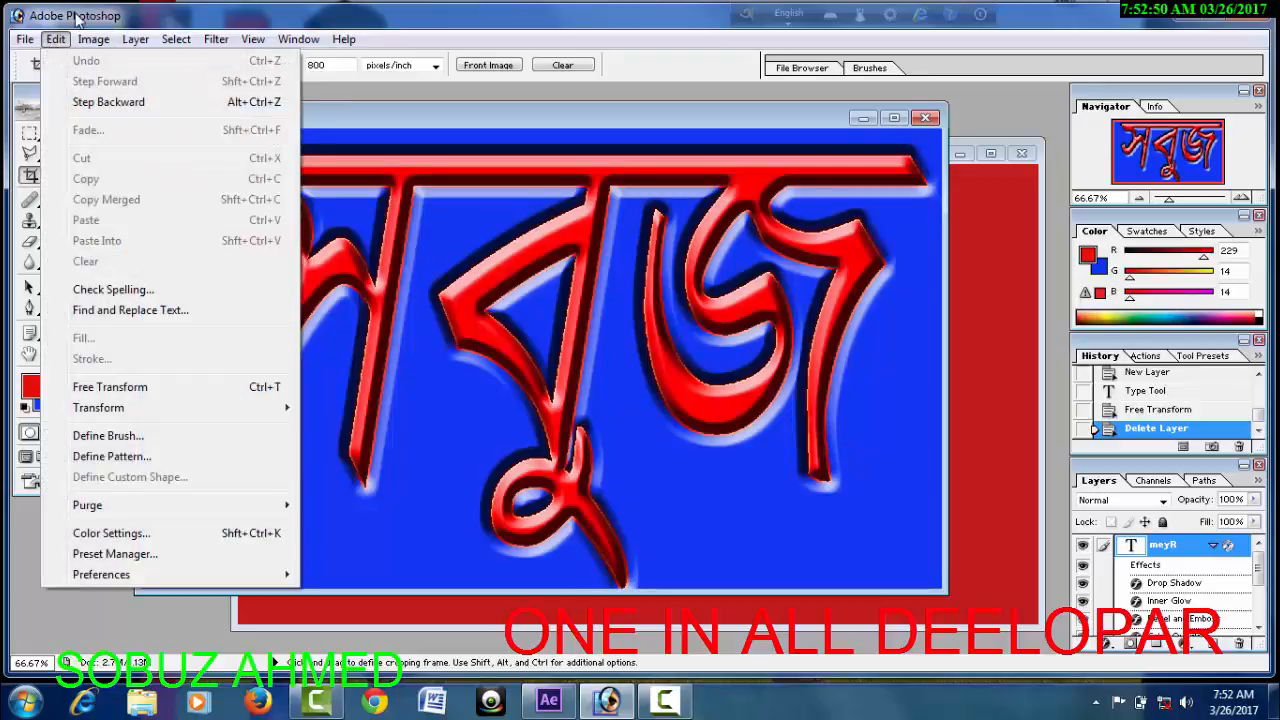
pyautogui.moveTo(94, 40)
pyautogui.moveTo(150, 230)
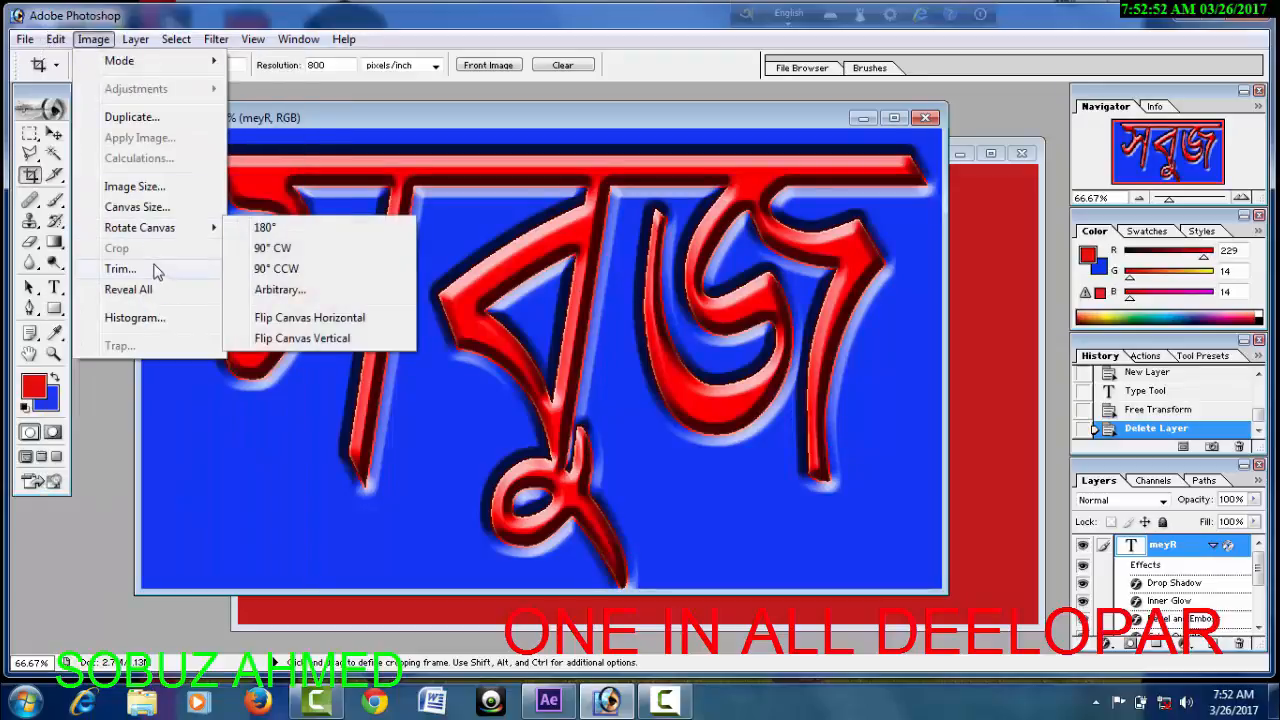
pyautogui.click(33, 172)
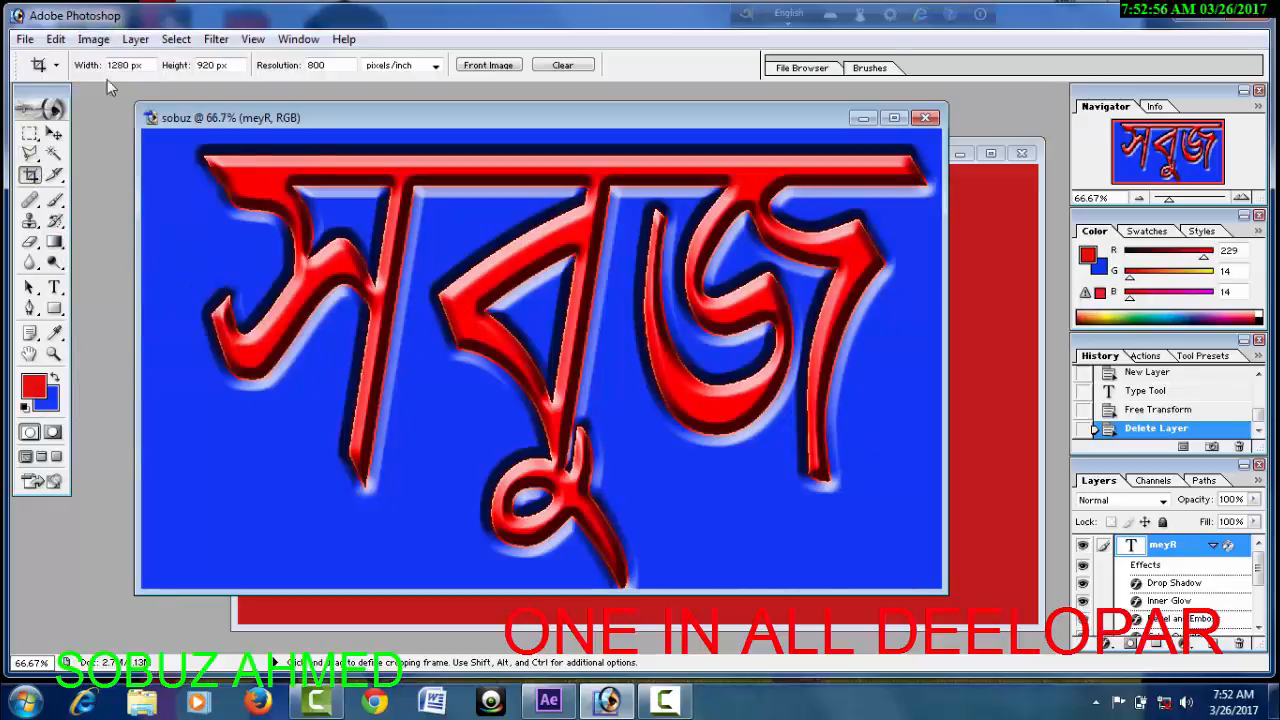
pyautogui.moveTo(134, 66); pyautogui.dragTo(97, 77)
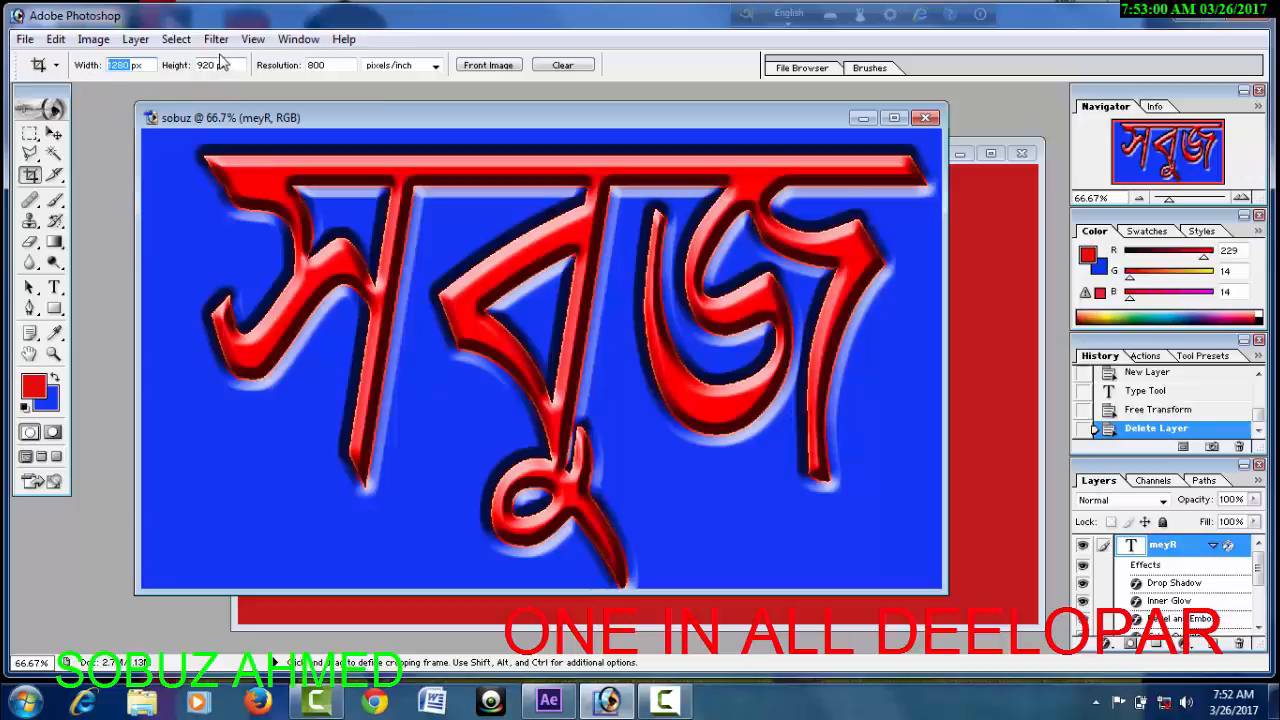
pyautogui.moveTo(216, 66); pyautogui.dragTo(196, 68)
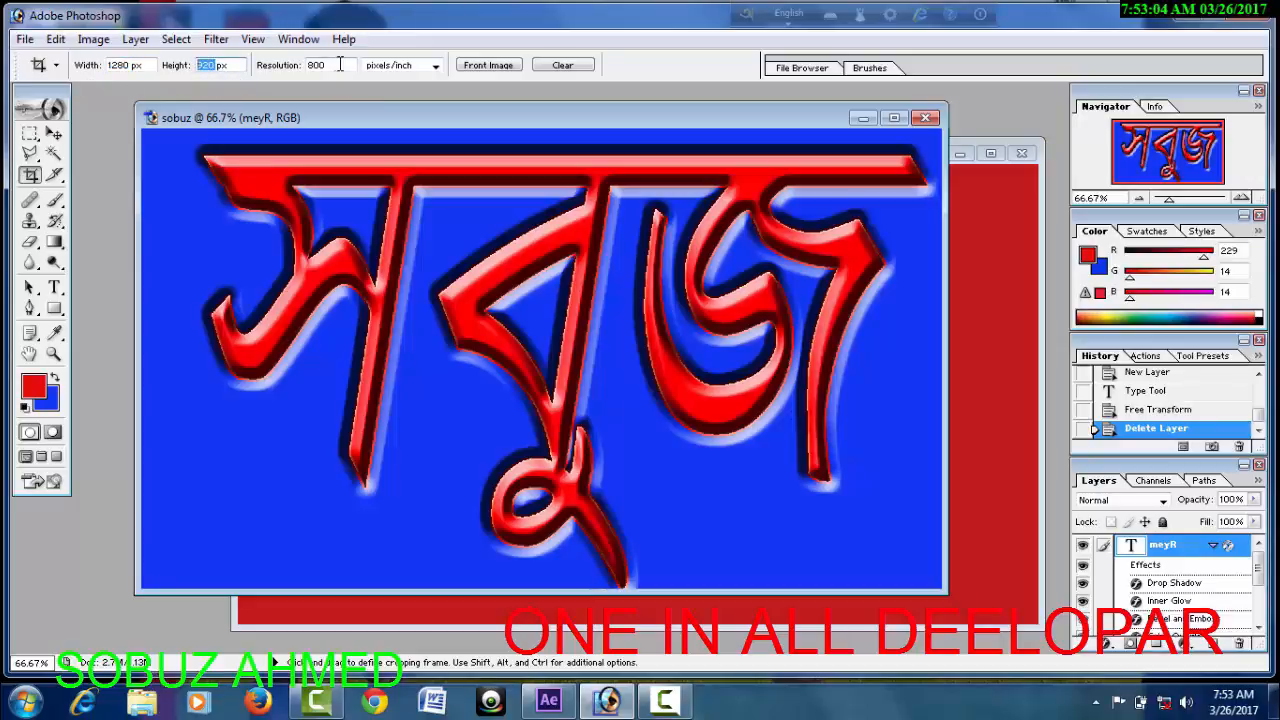
pyautogui.moveTo(340, 64); pyautogui.dragTo(310, 66)
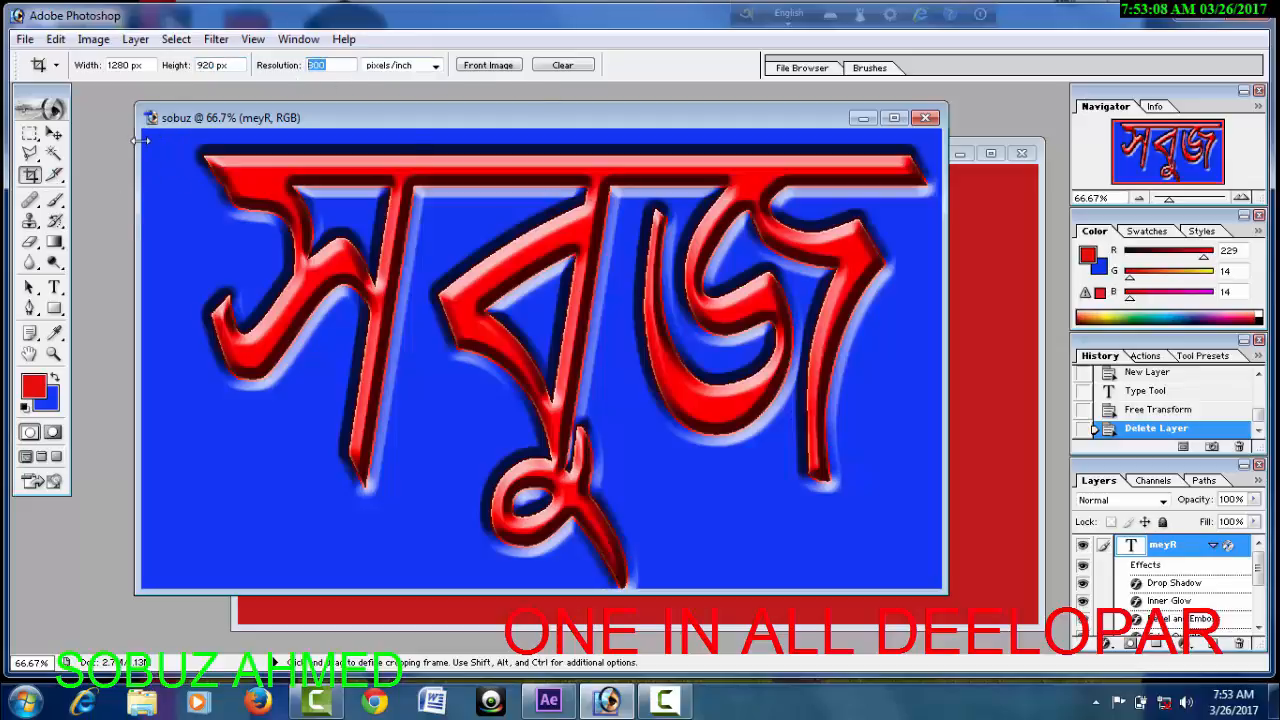
# Maximize the sobuz document window and try a full-height crop frame that cuts off the last letter, discarding the crop.
pyautogui.moveTo(139, 170); pyautogui.dragTo(204, 166)
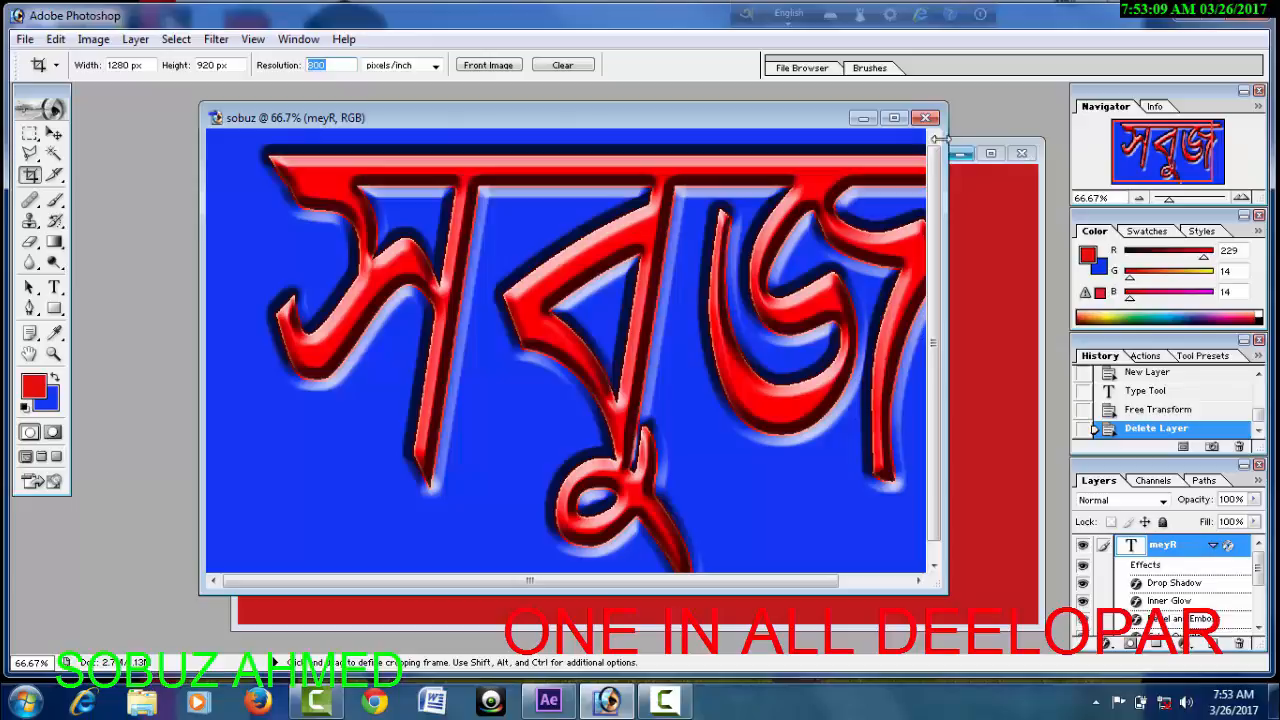
pyautogui.click(893, 118)
pyautogui.moveTo(249, 142)
pyautogui.mouseDown()
pyautogui.moveTo(600, 330)
pyautogui.moveTo(710, 598)
pyautogui.moveTo(889, 598)
pyautogui.mouseUp()
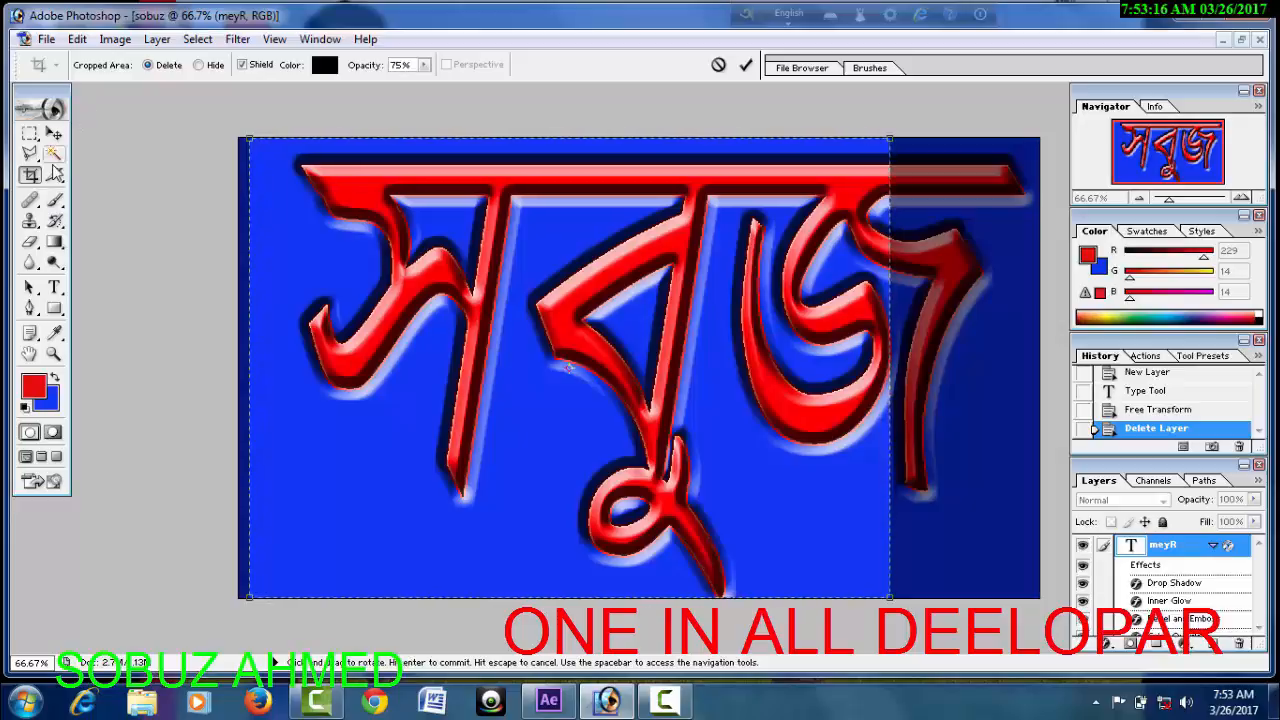
pyautogui.click(53, 135)
pyautogui.click(740, 280)
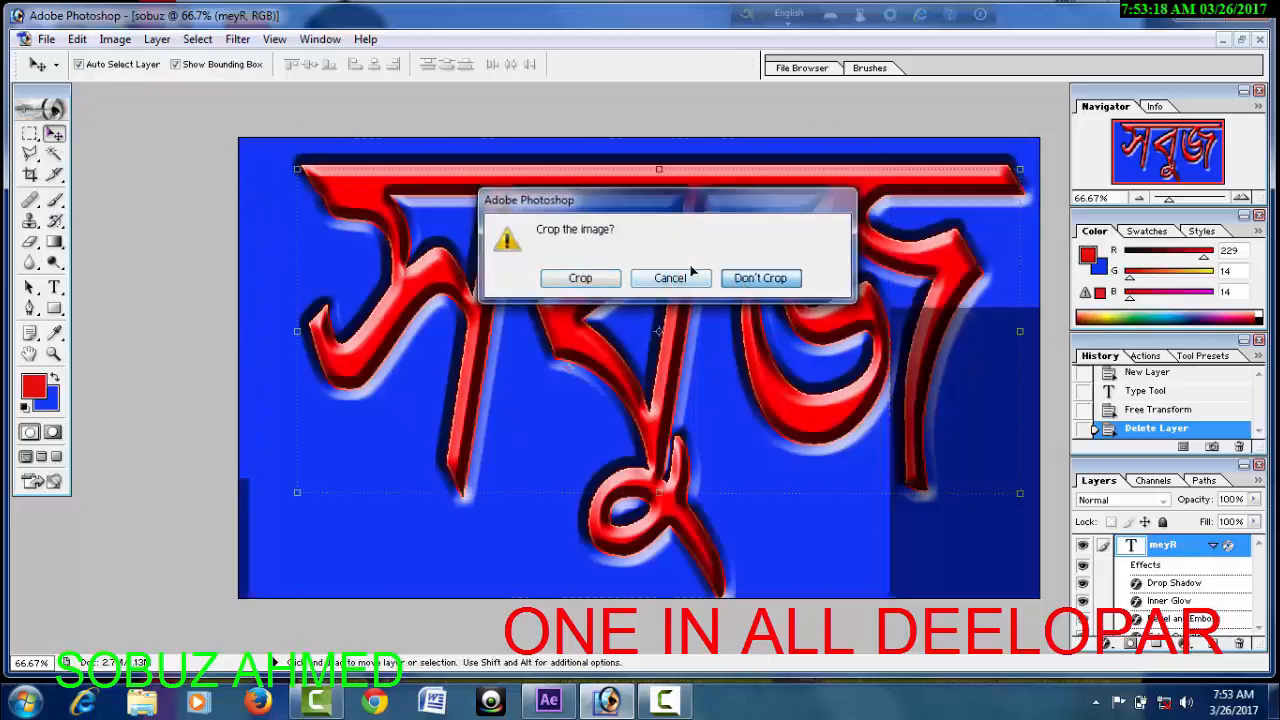
# Set the crop width to 1080 px and try a full-height crop frame from the image's upper-left corner, discarding the crop.
pyautogui.click(31, 175)
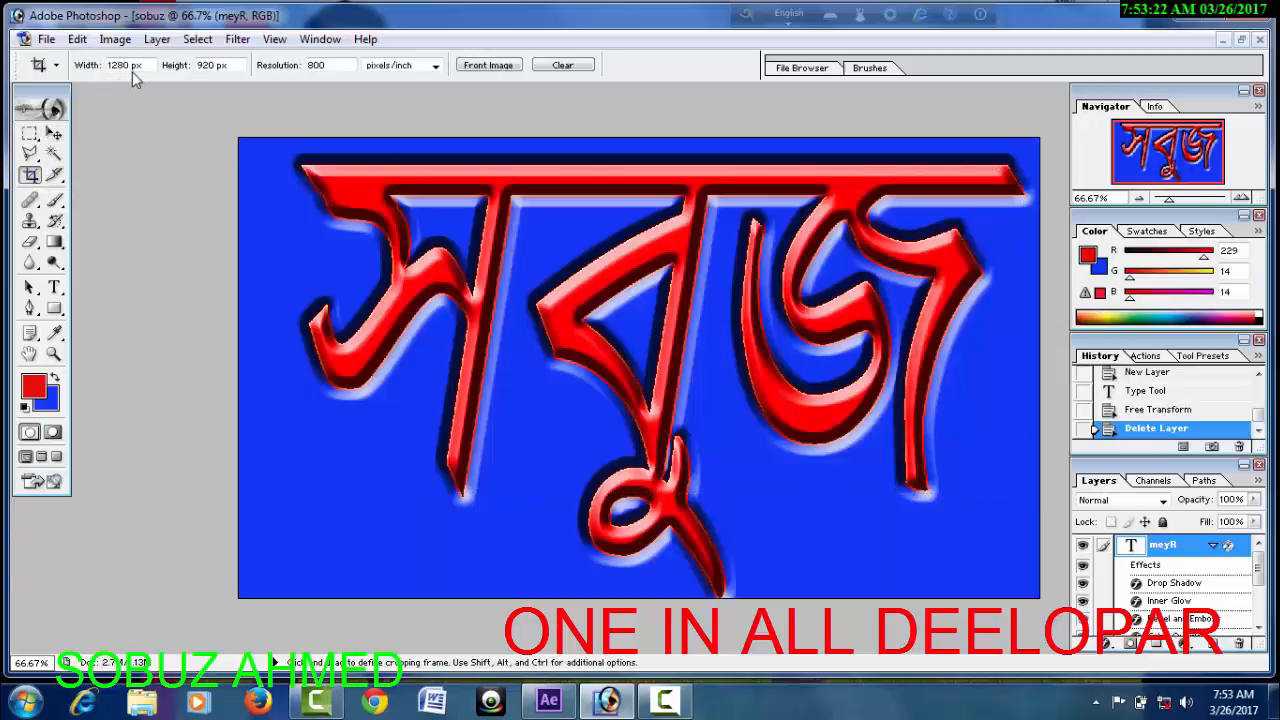
pyautogui.click(137, 65)
pyautogui.doubleClick(122, 64)
pyautogui.write('1080')
pyautogui.moveTo(239, 139); pyautogui.dragTo(1245, 585)
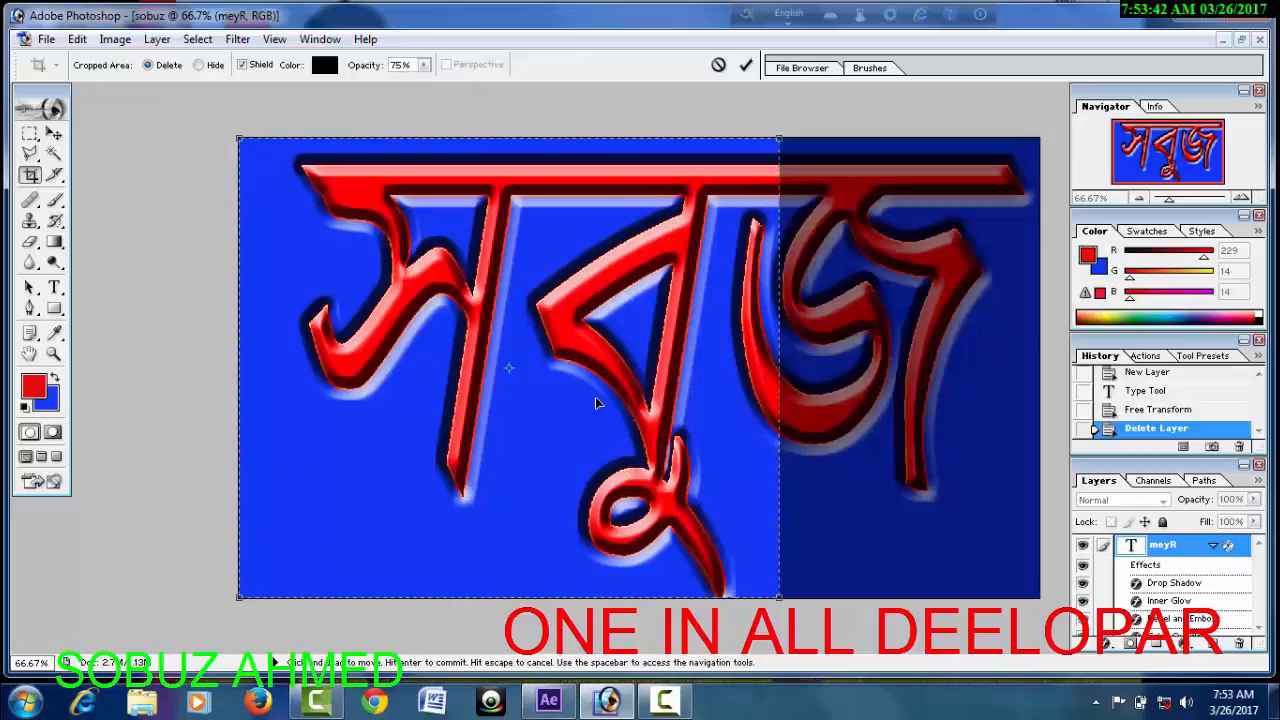
pyautogui.click(54, 133)
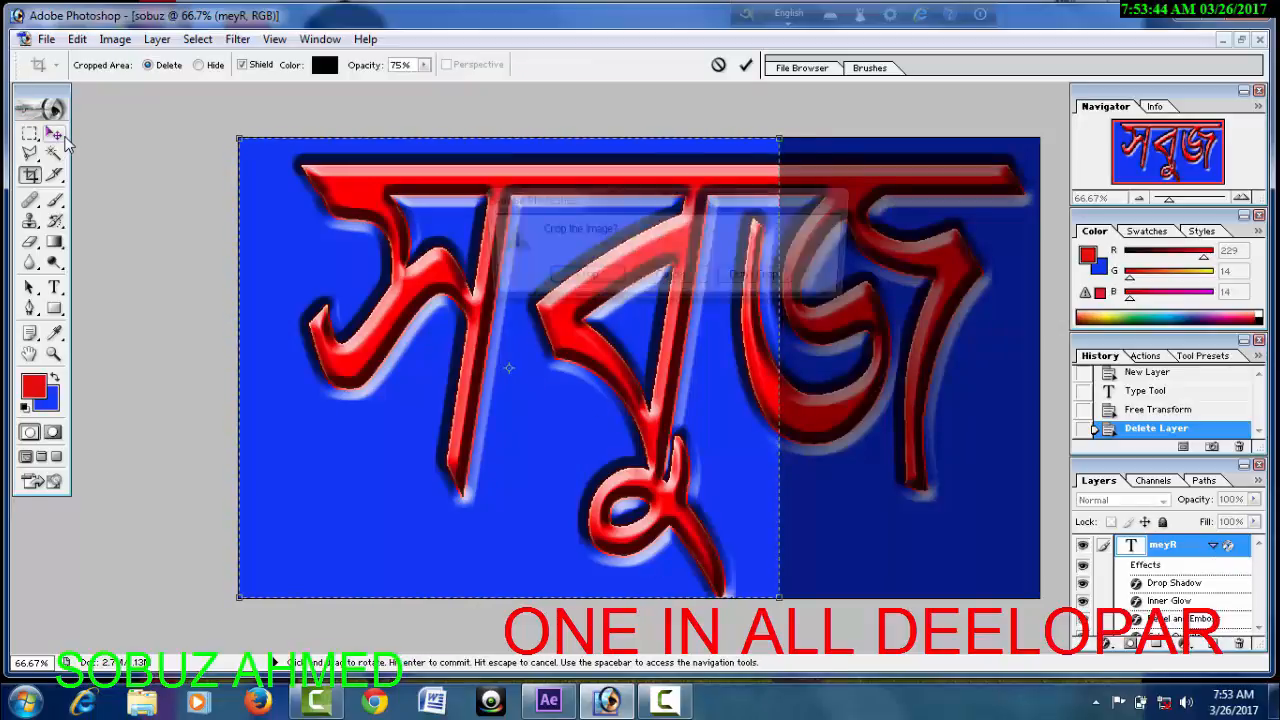
pyautogui.click(760, 280)
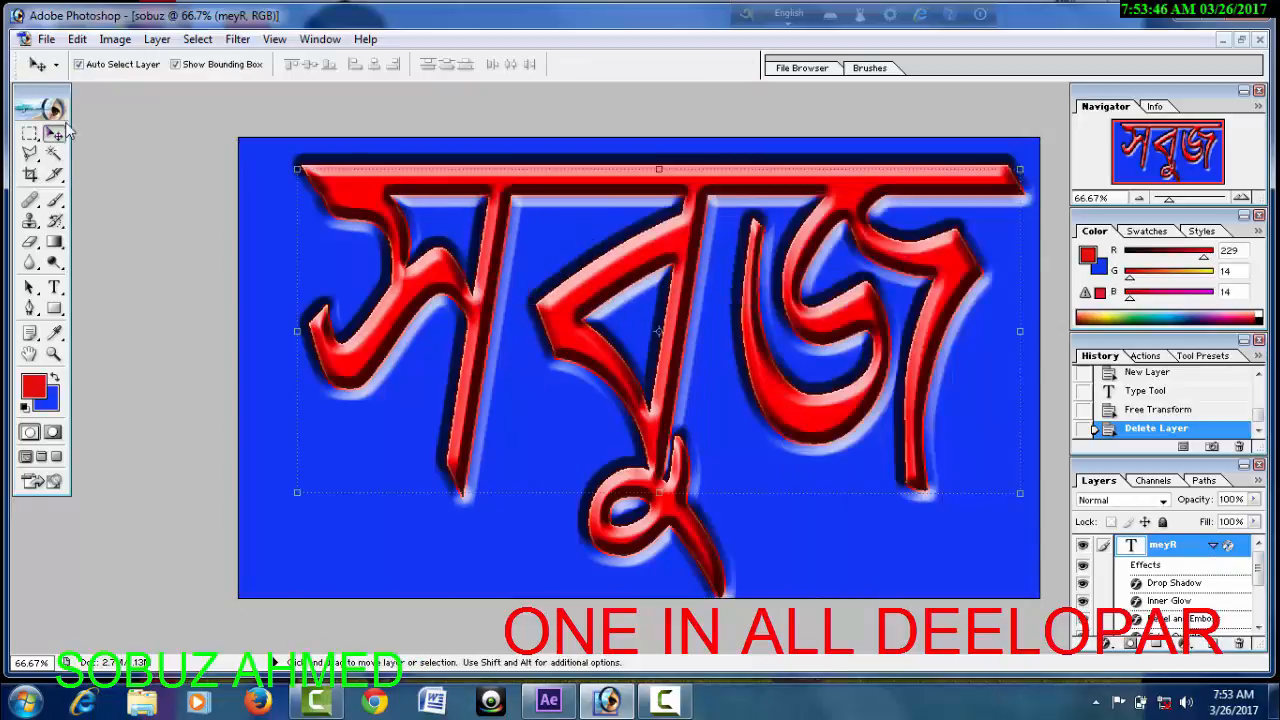
# Set the crop height to 720 px and try a full-height crop frame over most of the image, discarding the crop.
pyautogui.click(31, 175)
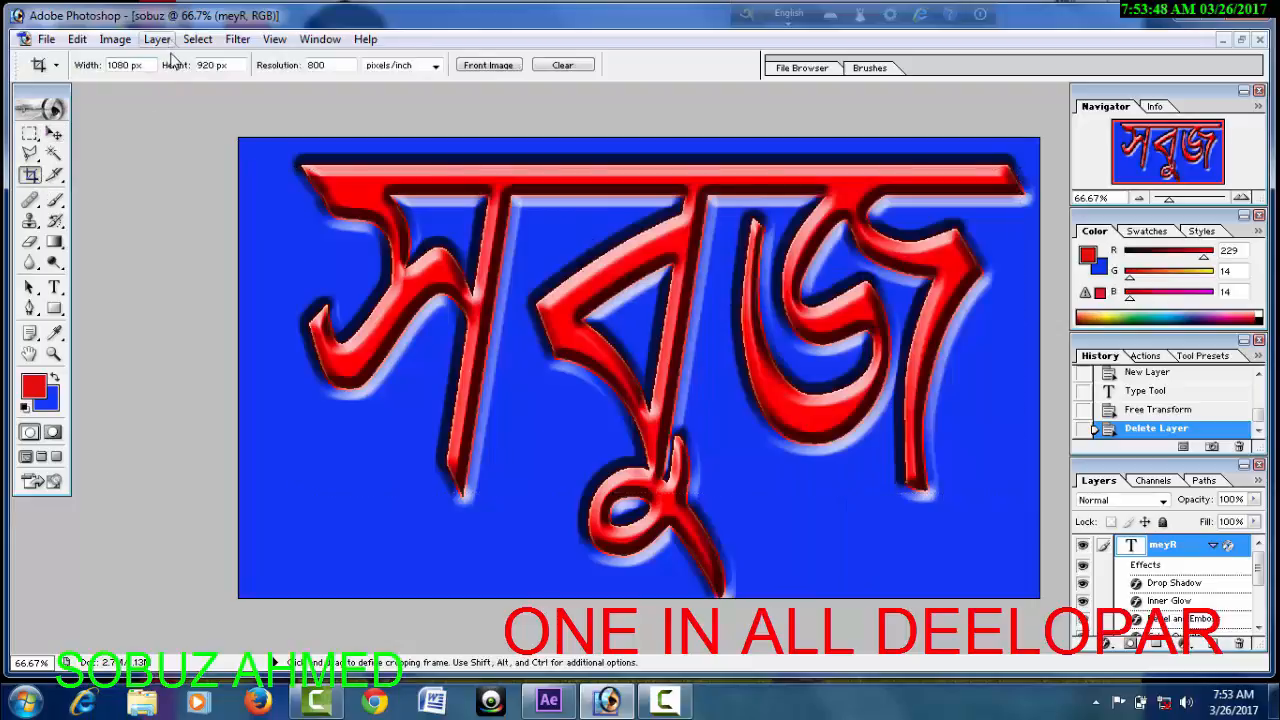
pyautogui.doubleClick(212, 65)
pyautogui.write('7')
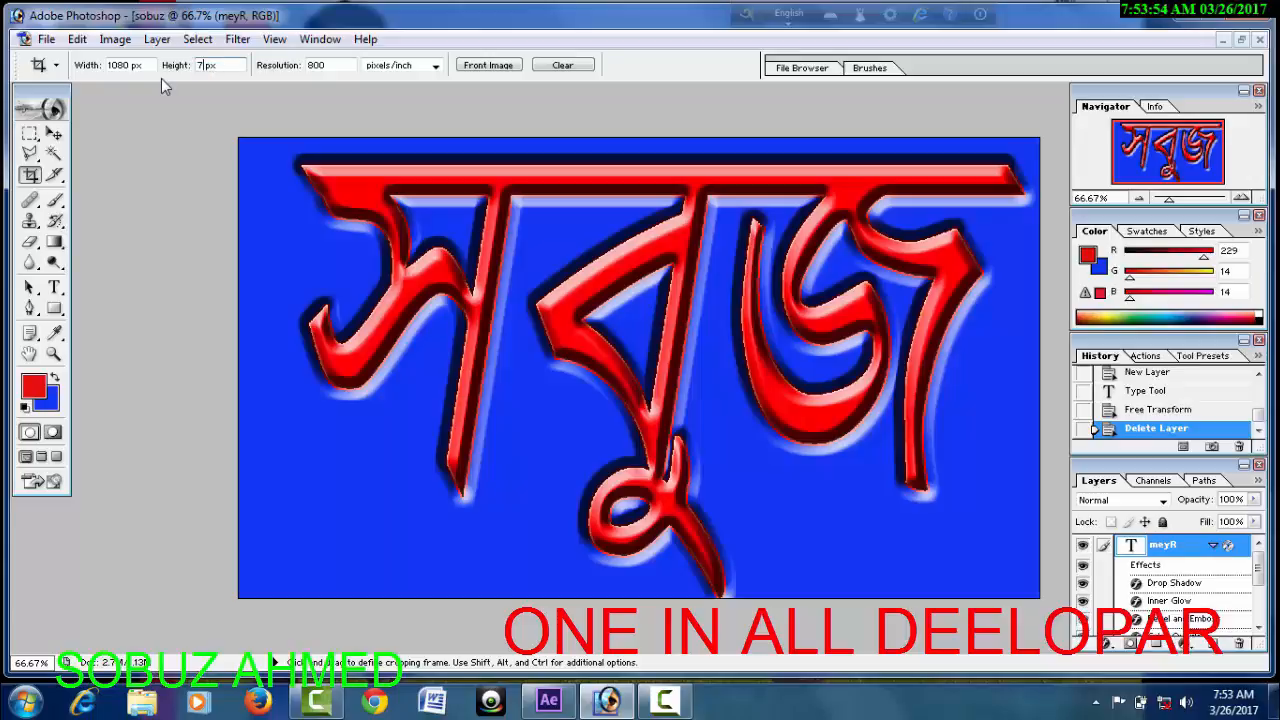
pyautogui.write('20')
pyautogui.moveTo(248, 140)
pyautogui.mouseDown()
pyautogui.moveTo(703, 474)
pyautogui.moveTo(940, 598)
pyautogui.mouseUp()
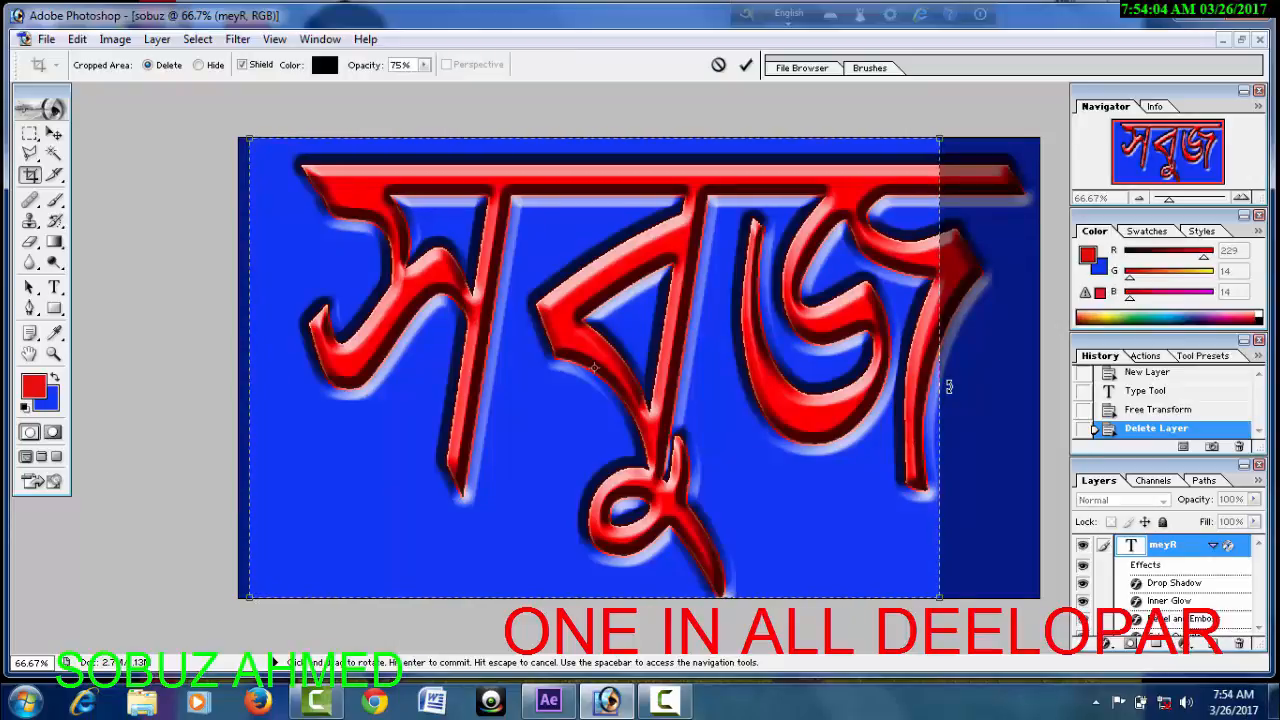
pyautogui.click(53, 133)
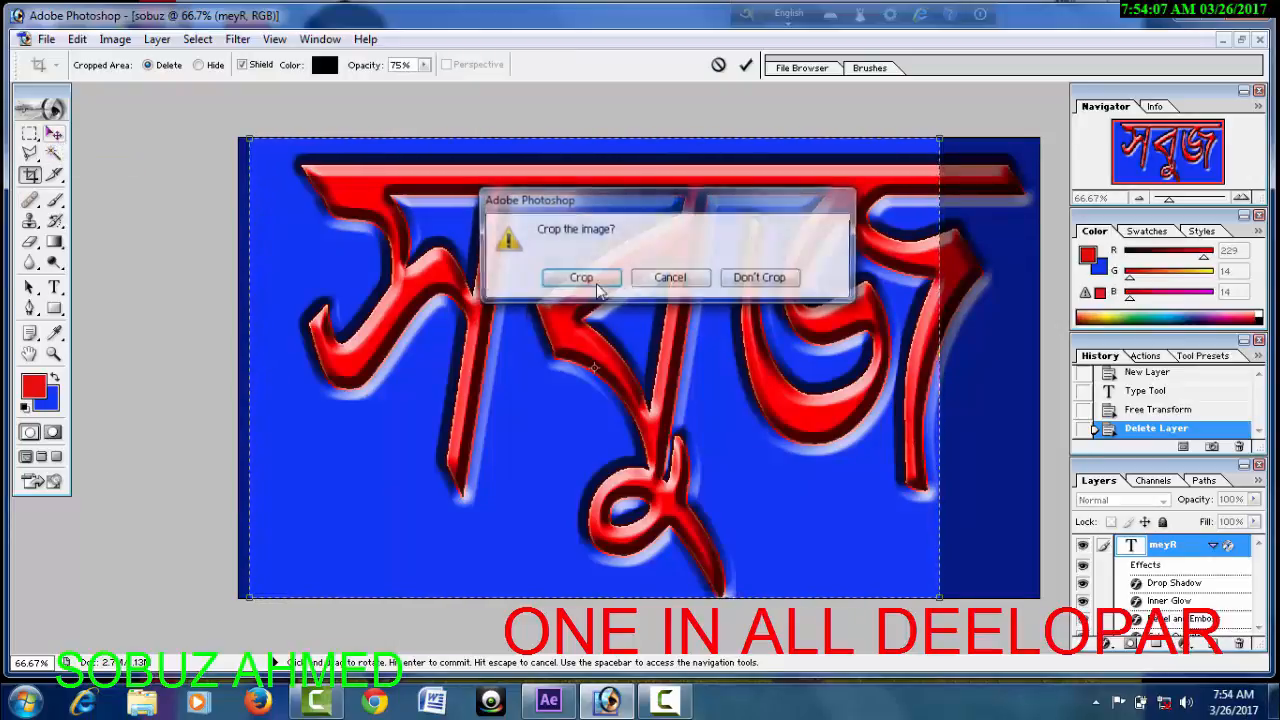
pyautogui.click(758, 279)
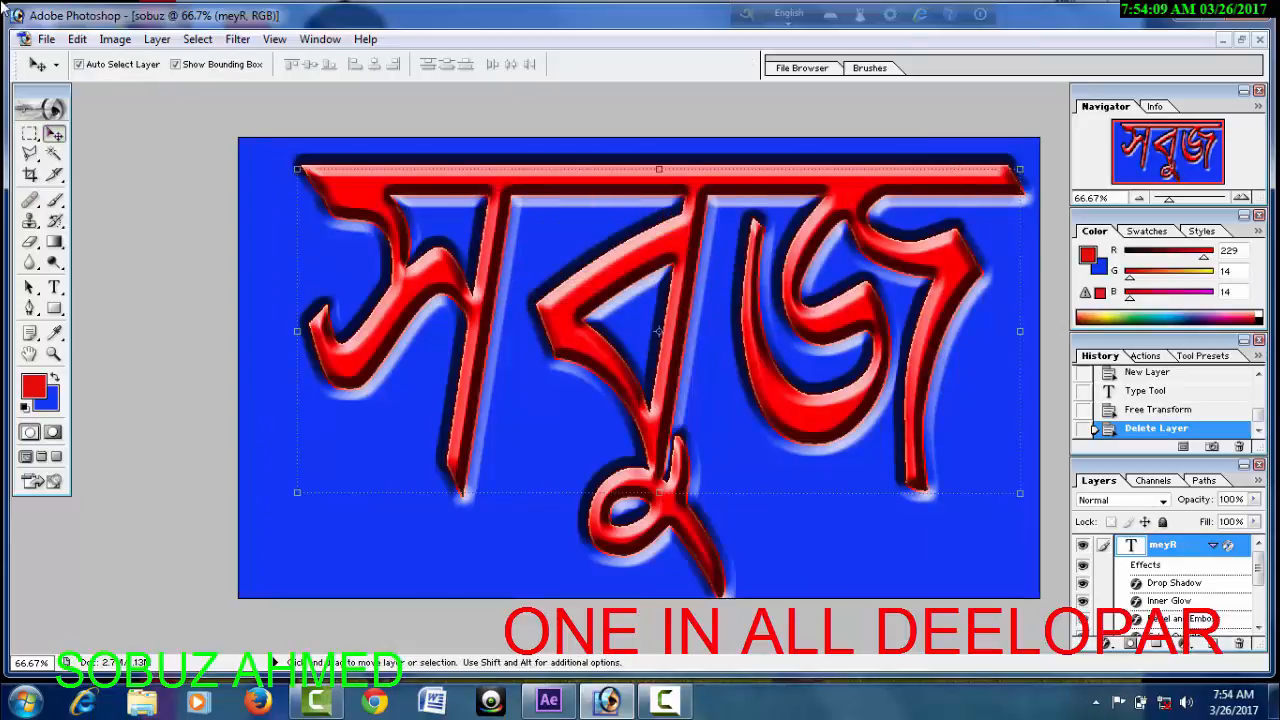
# Set the crop width to 1280 px and try a crop frame spanning the image's full width, discarding the crop.
pyautogui.click(30, 174)
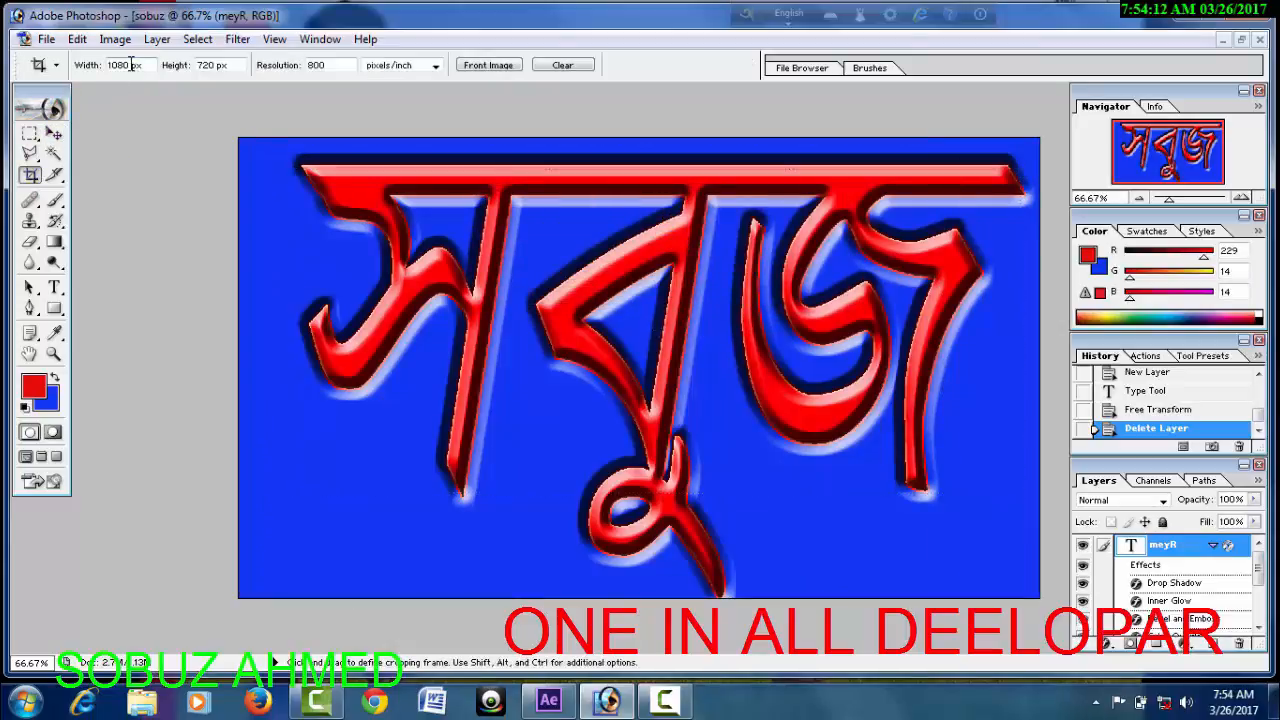
pyautogui.press('Return')
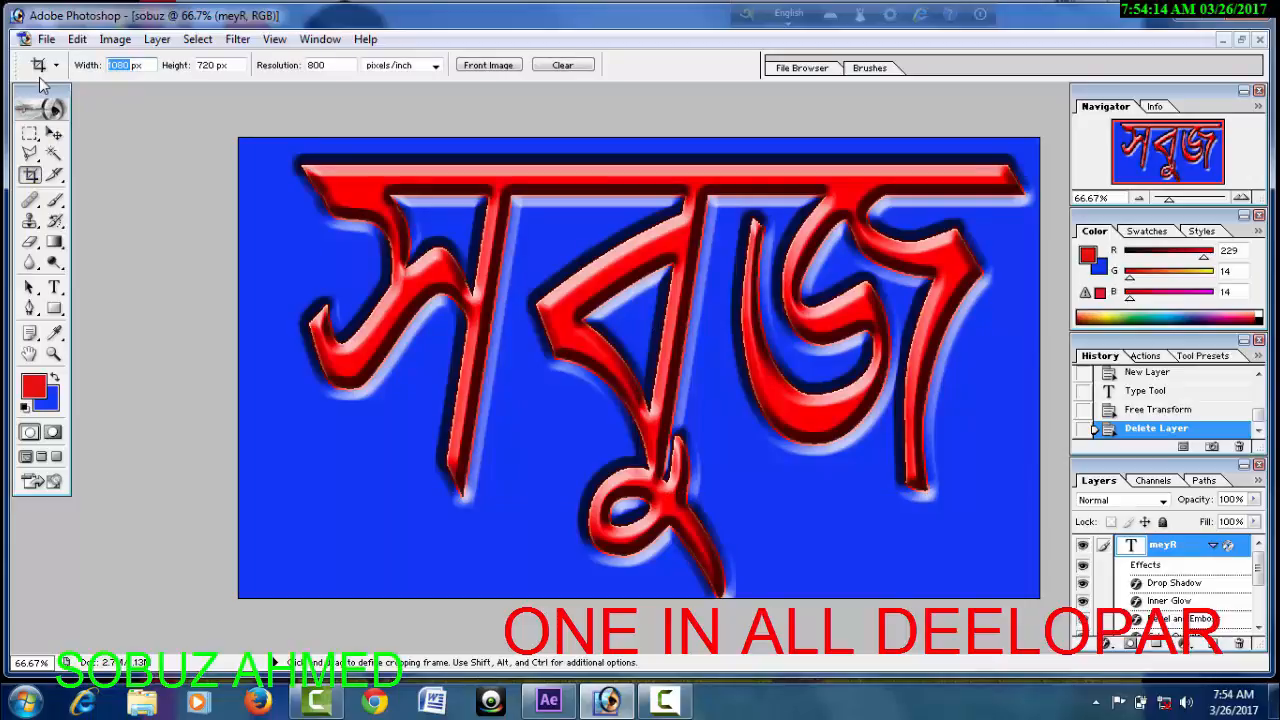
pyautogui.write('1280')
pyautogui.moveTo(405, 187); pyautogui.dragTo(1150, 608)
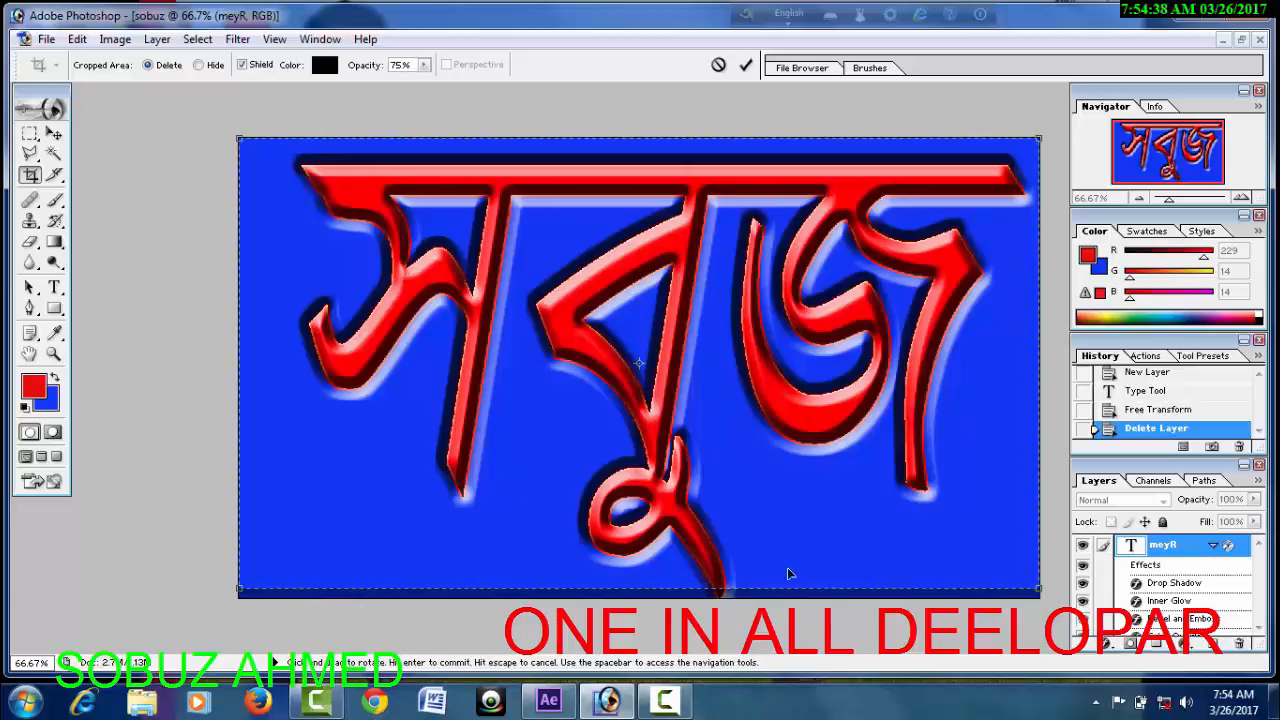
pyautogui.click(52, 176)
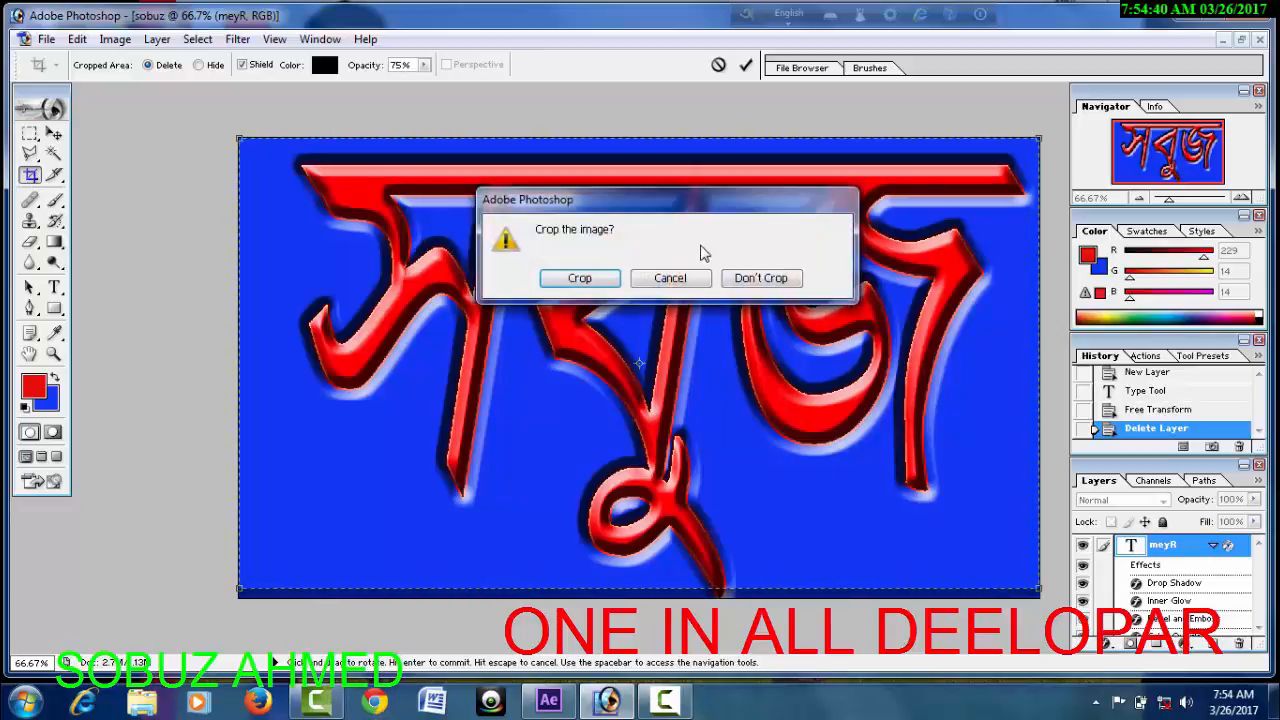
pyautogui.click(762, 282)
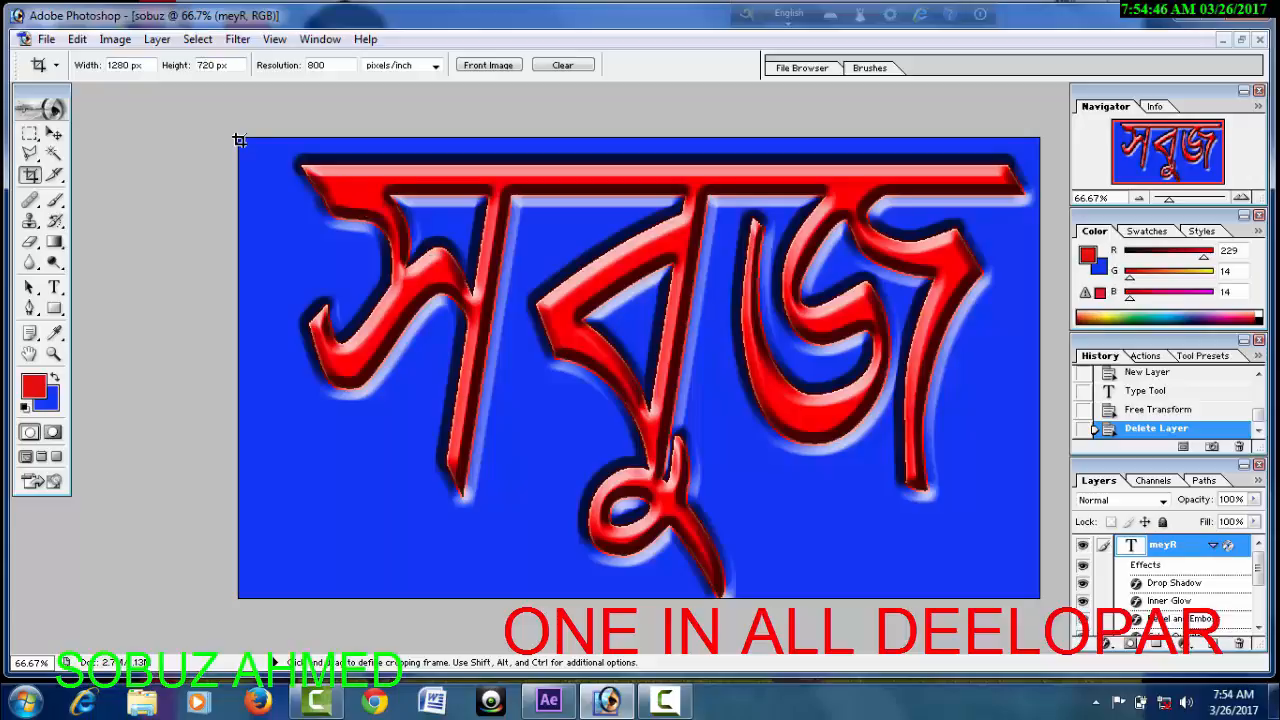
# Draw a 1280 by 720 px crop frame over nearly the whole image, fit it to the image's full width and apply the crop.
pyautogui.moveTo(839, 560); pyautogui.dragTo(1086, 708)
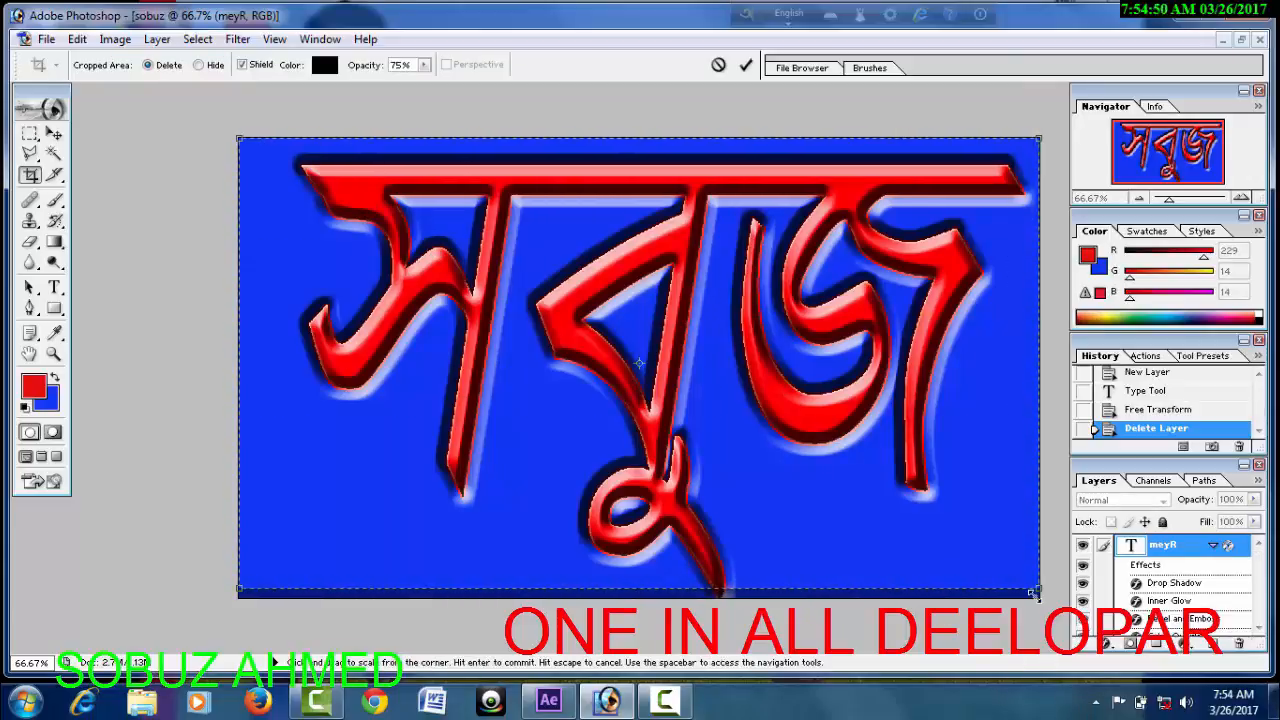
pyautogui.moveTo(1037, 596); pyautogui.dragTo(1052, 603)
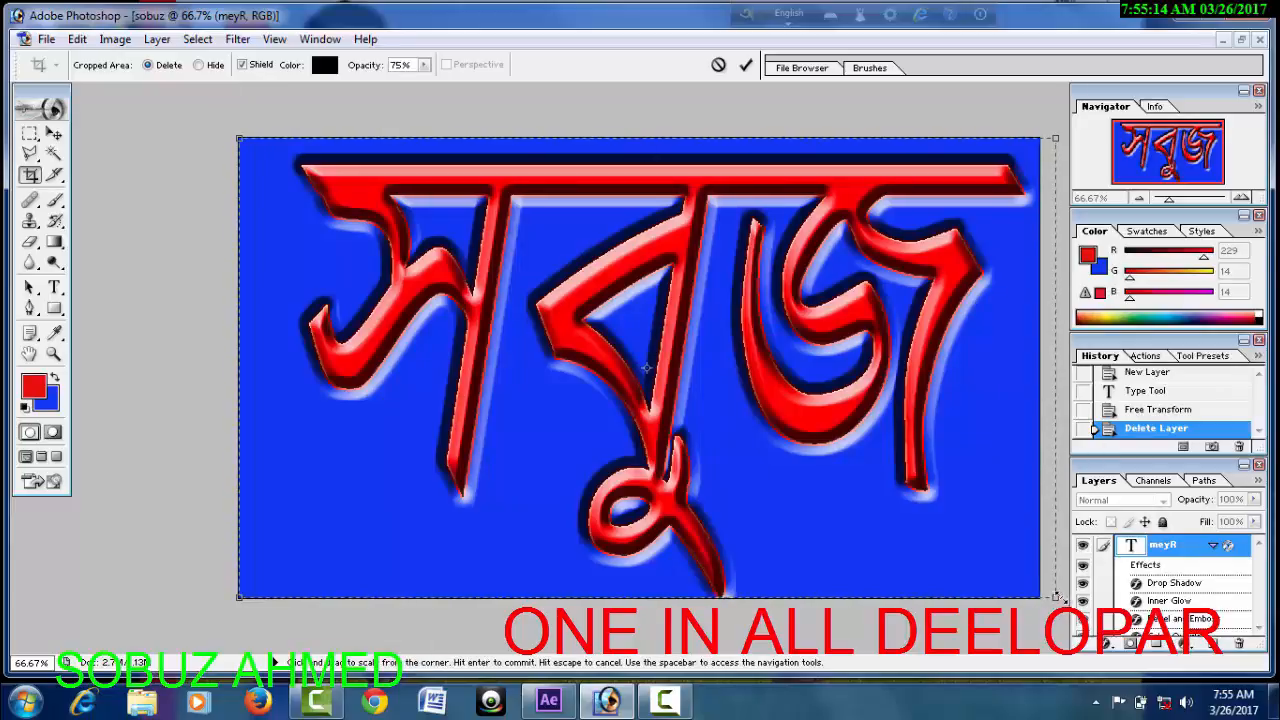
pyautogui.moveTo(1058, 598); pyautogui.dragTo(1036, 607)
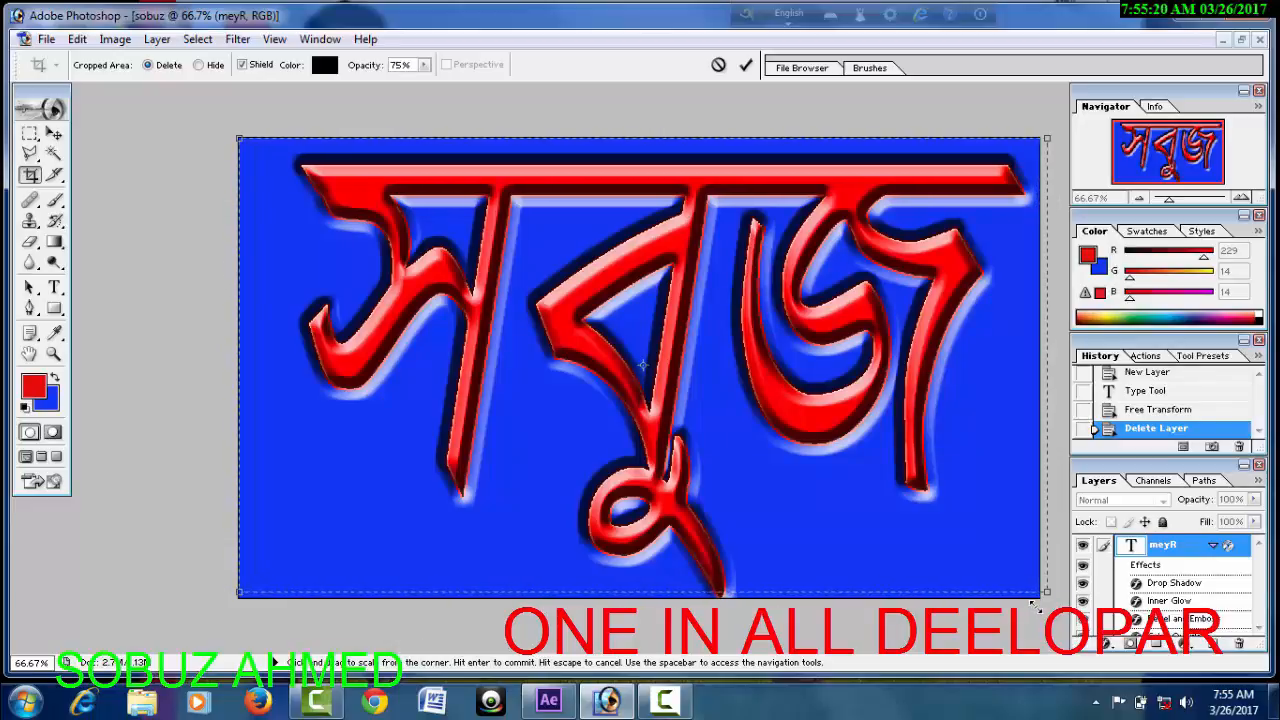
pyautogui.moveTo(1048, 603); pyautogui.dragTo(1048, 606)
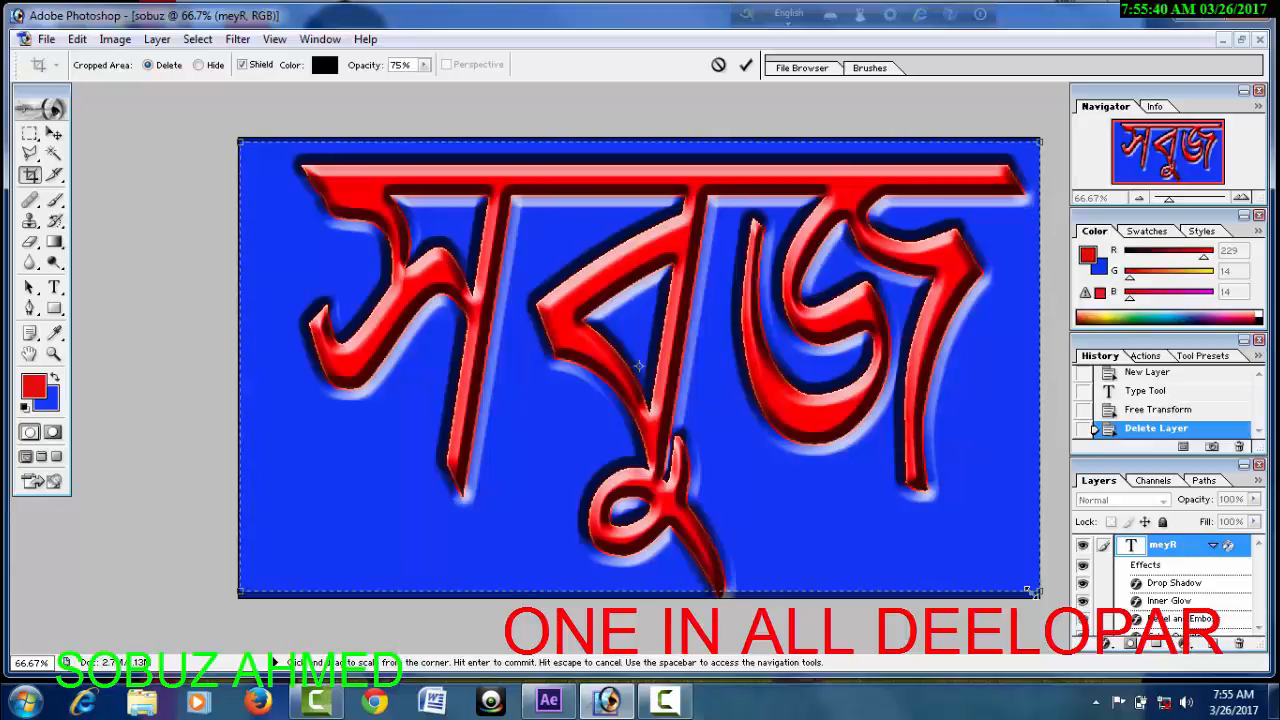
pyautogui.press('Return')
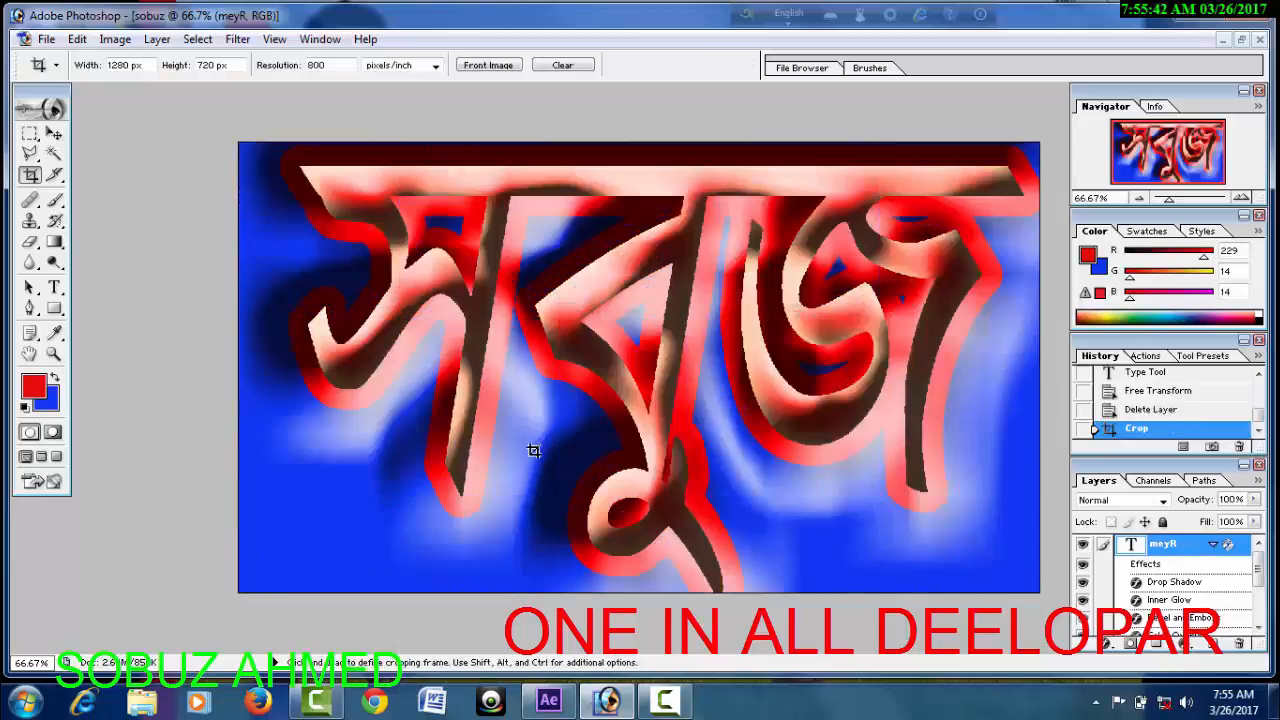
# Save a copy of the cropped image to the Desktop in JPEG format with the file name yyyyyyyyyyy.
pyautogui.click(46, 39)
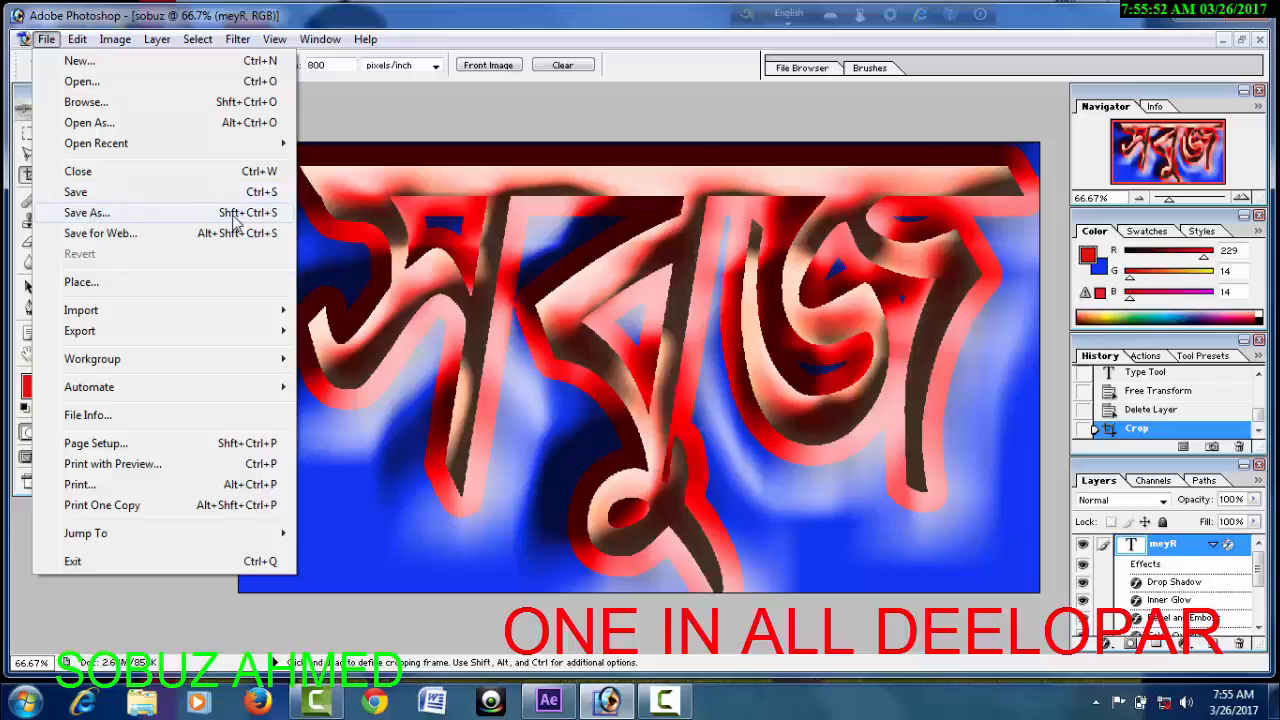
pyautogui.click(139, 200)
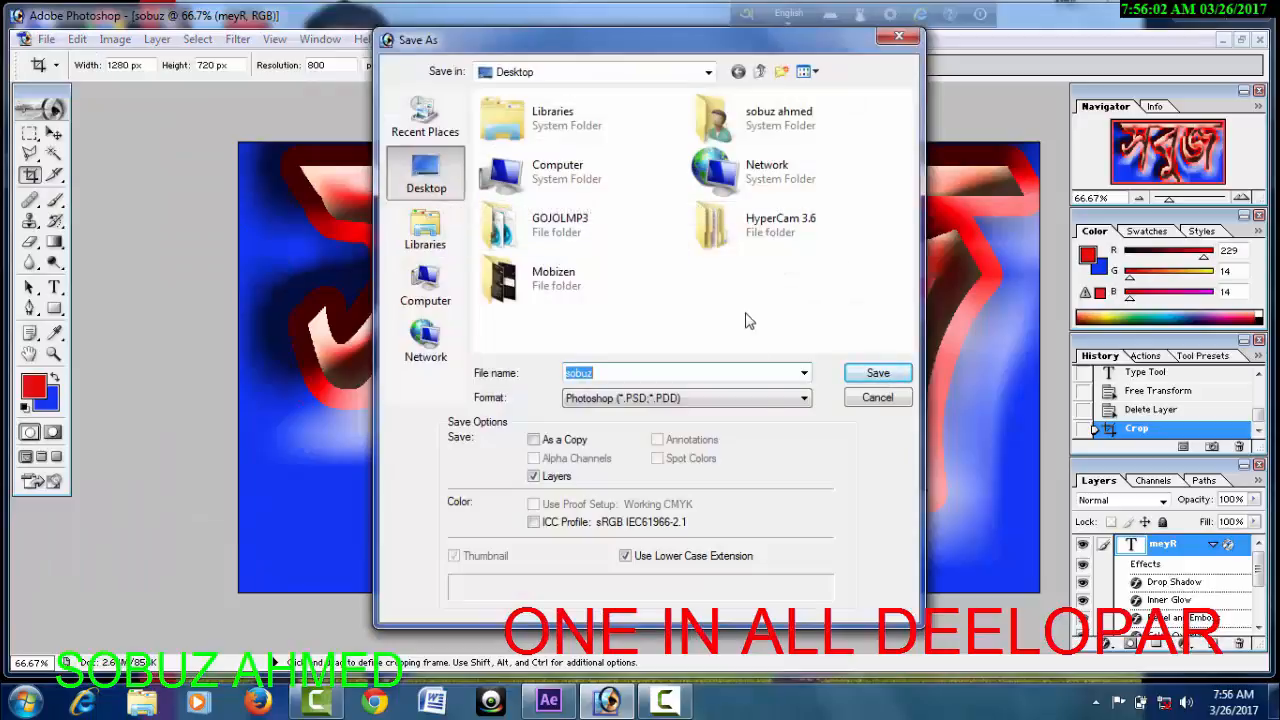
pyautogui.click(631, 401)
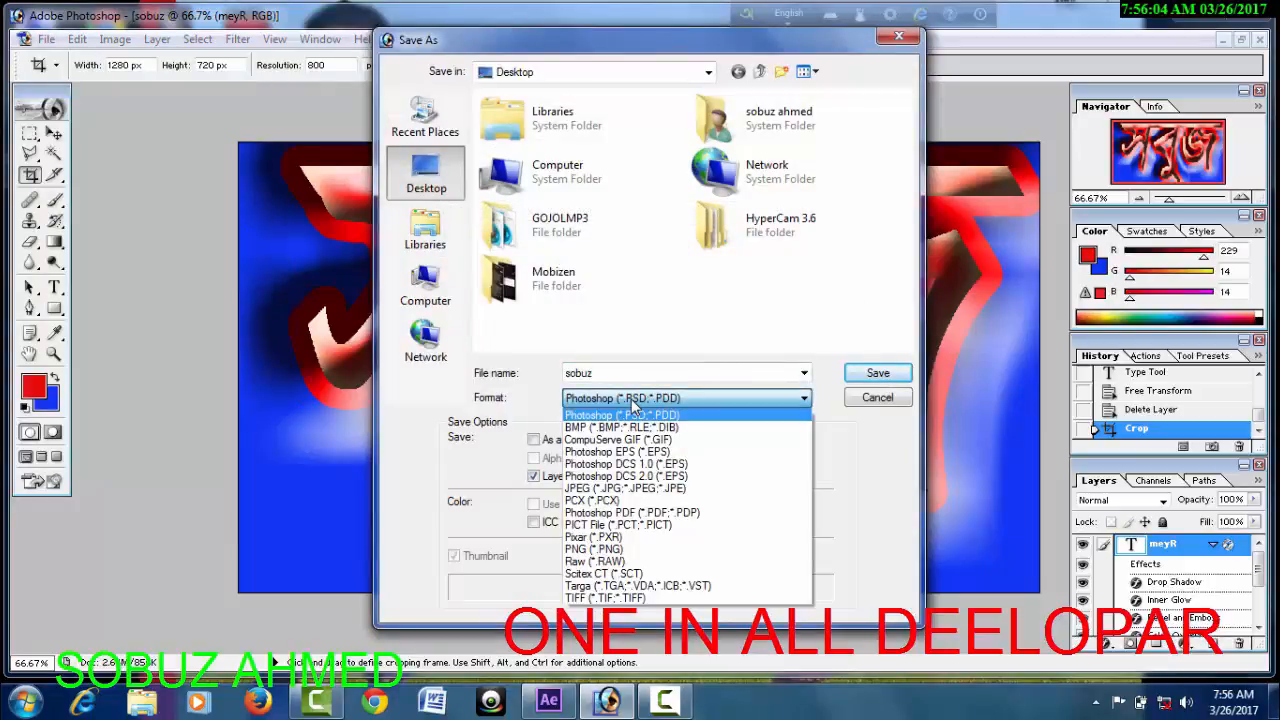
pyautogui.click(684, 489)
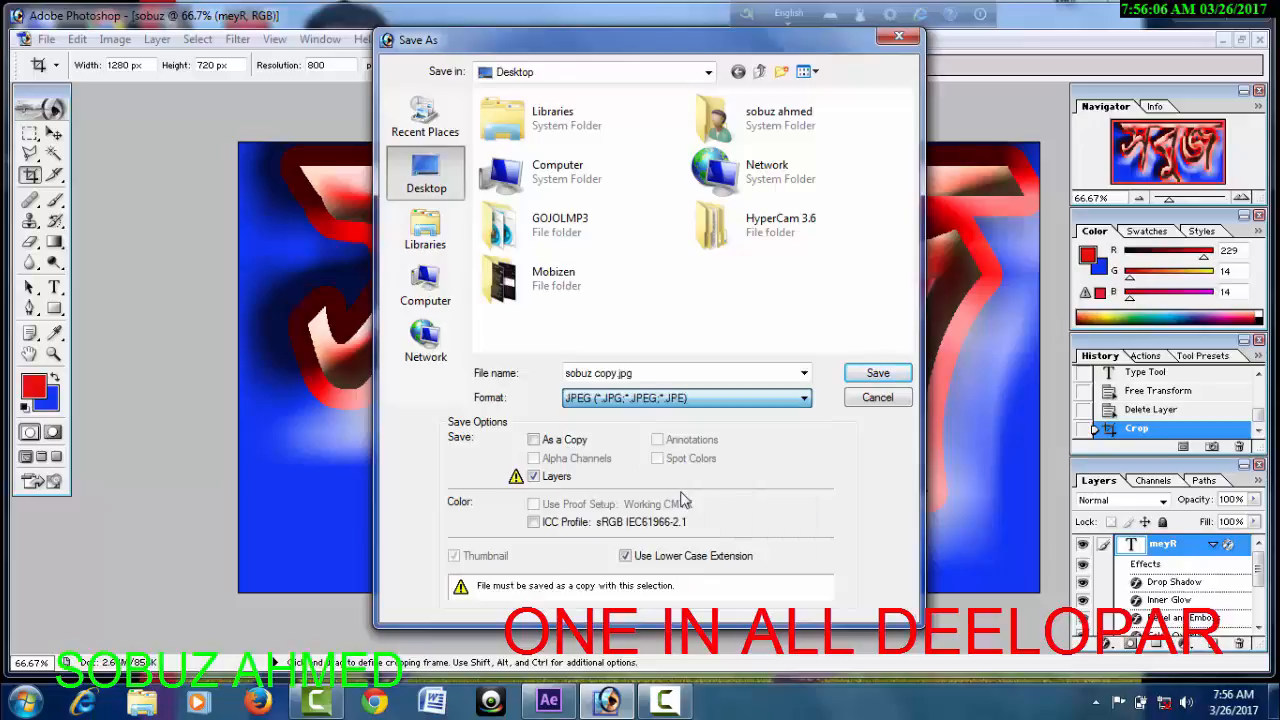
pyautogui.click(663, 372)
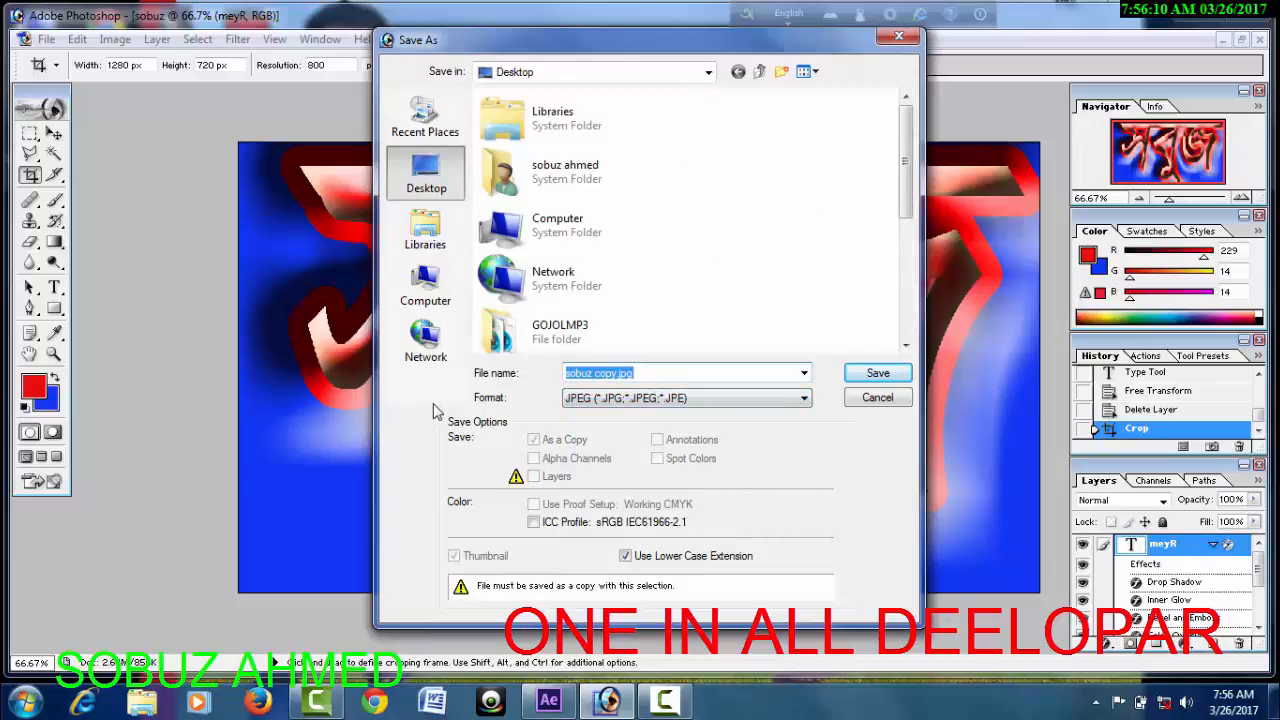
pyautogui.write('yyyyyyyyyy')
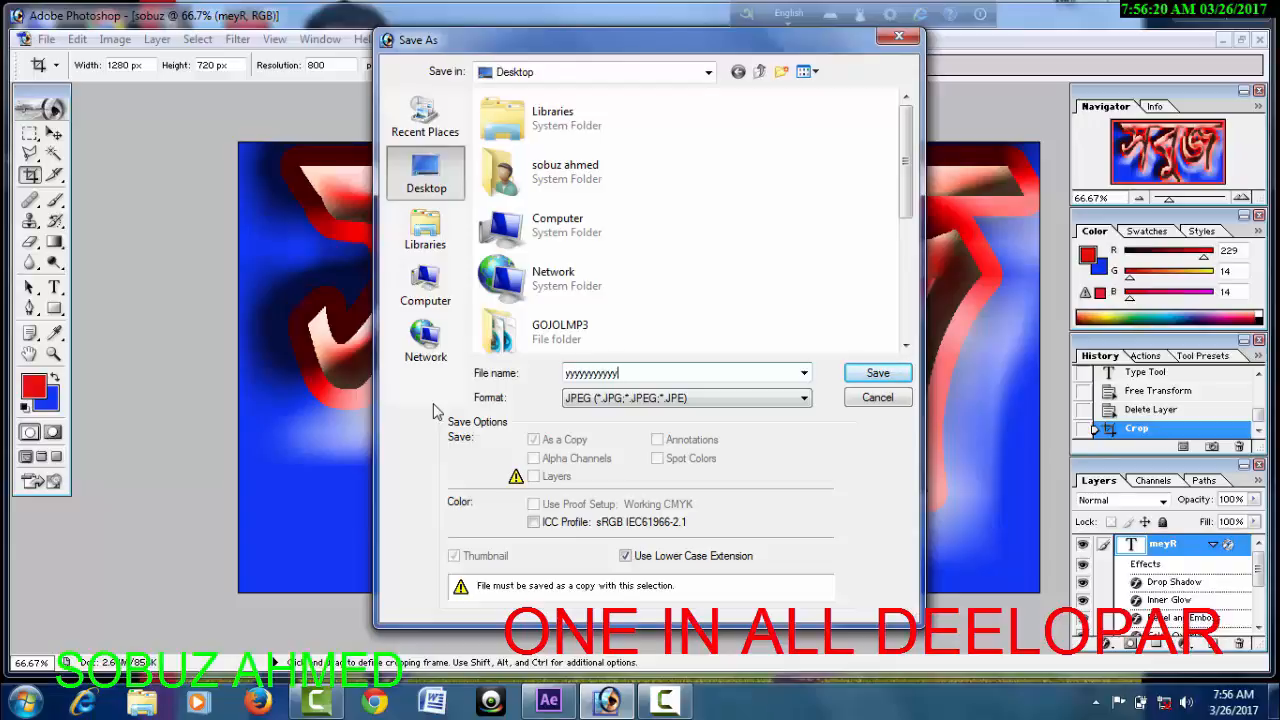
pyautogui.click(707, 398)
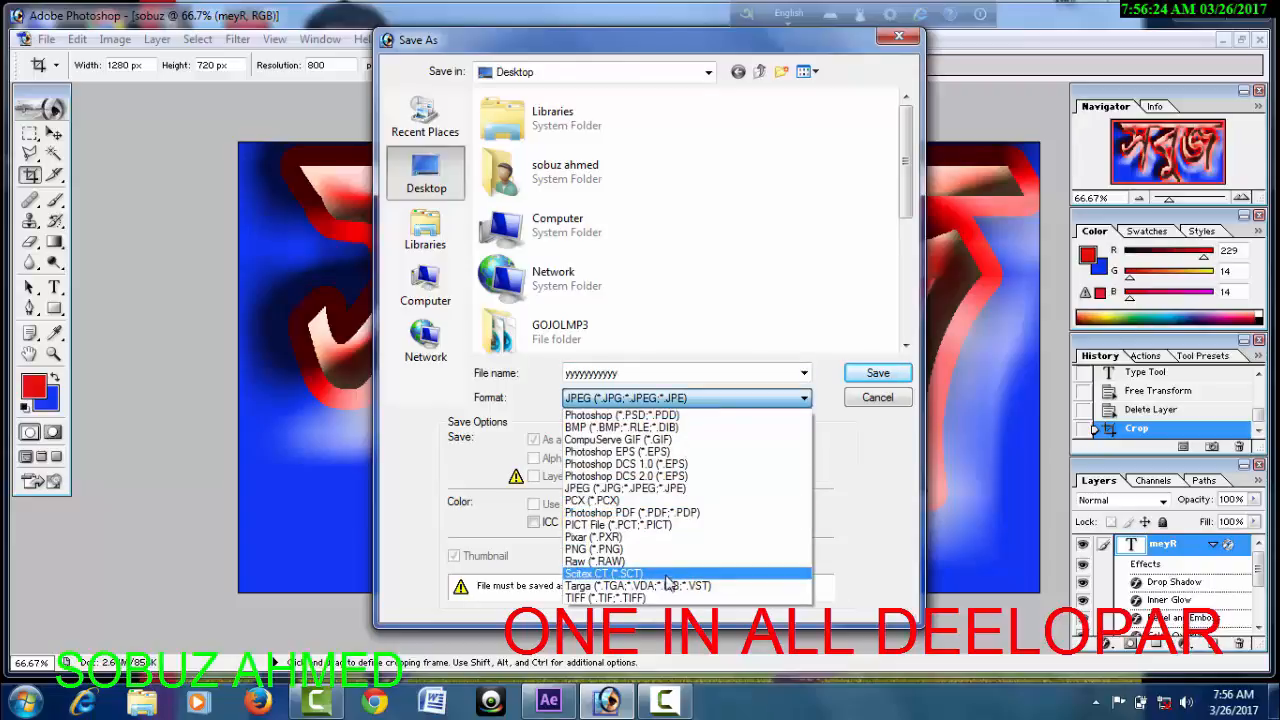
pyautogui.click(679, 399)
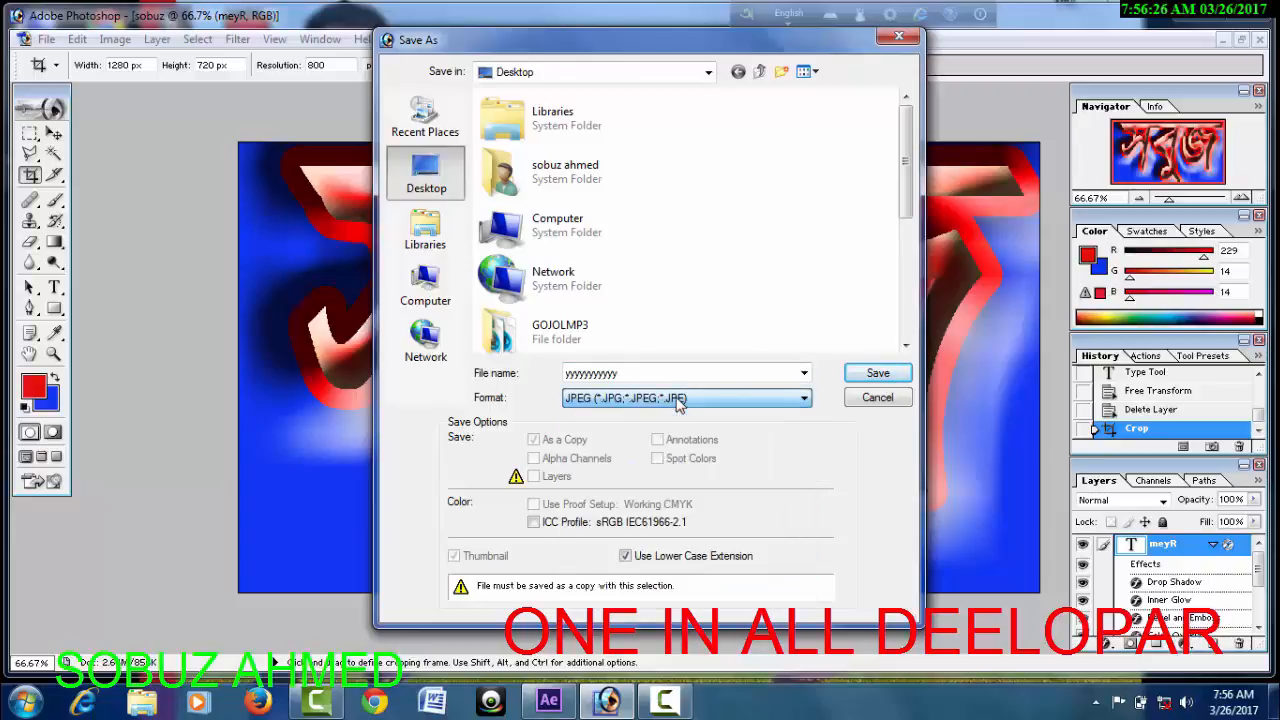
pyautogui.click(862, 371)
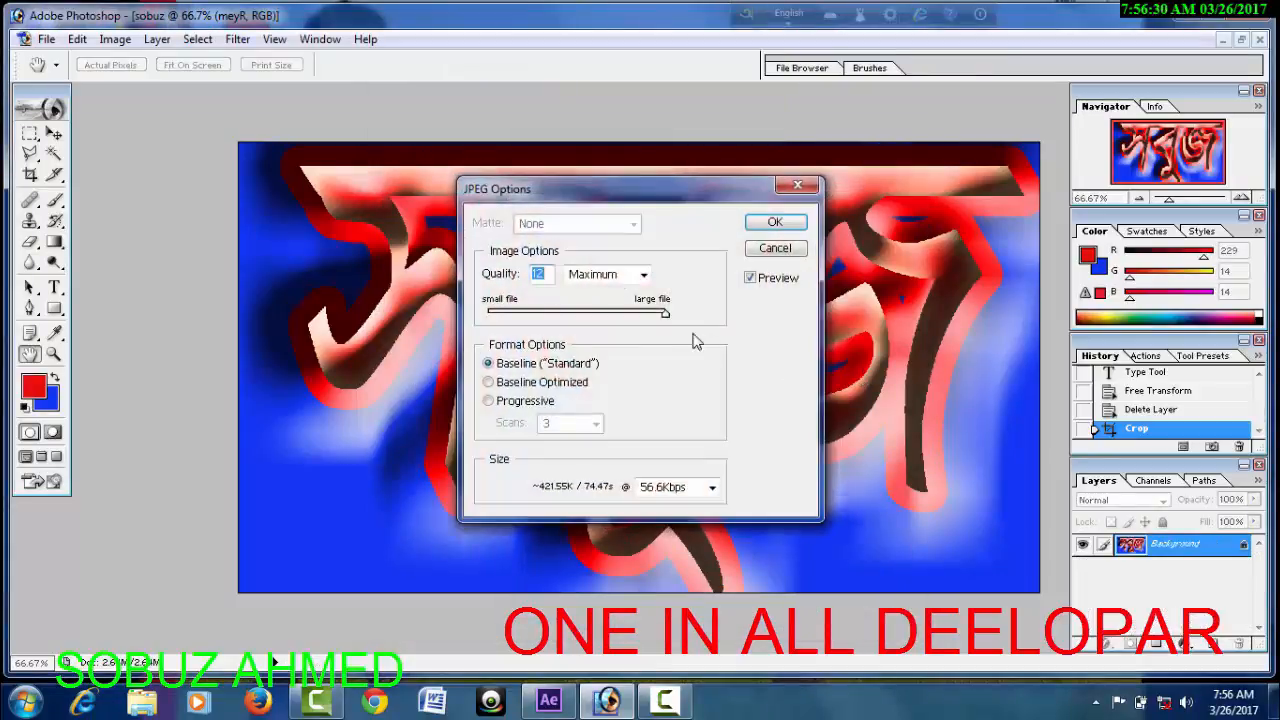
# Set the JPEG image quality to Maximum and finish saving the file.
pyautogui.click(588, 276)
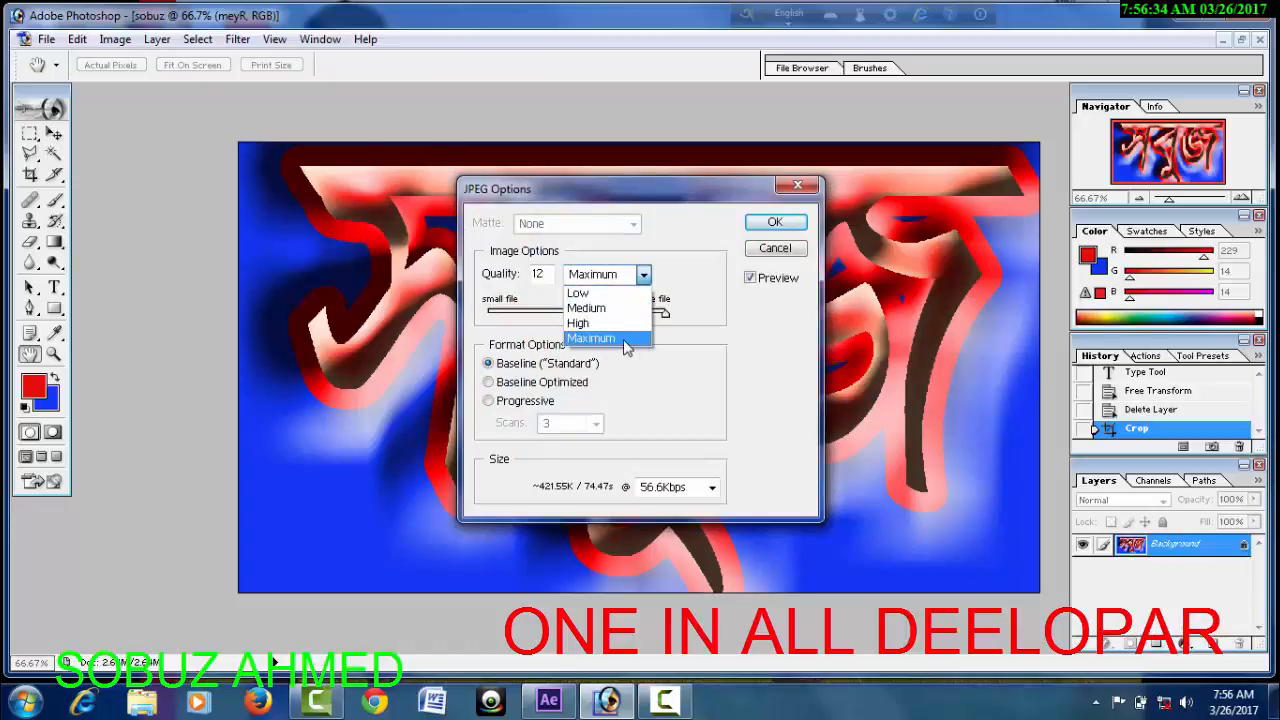
pyautogui.click(626, 340)
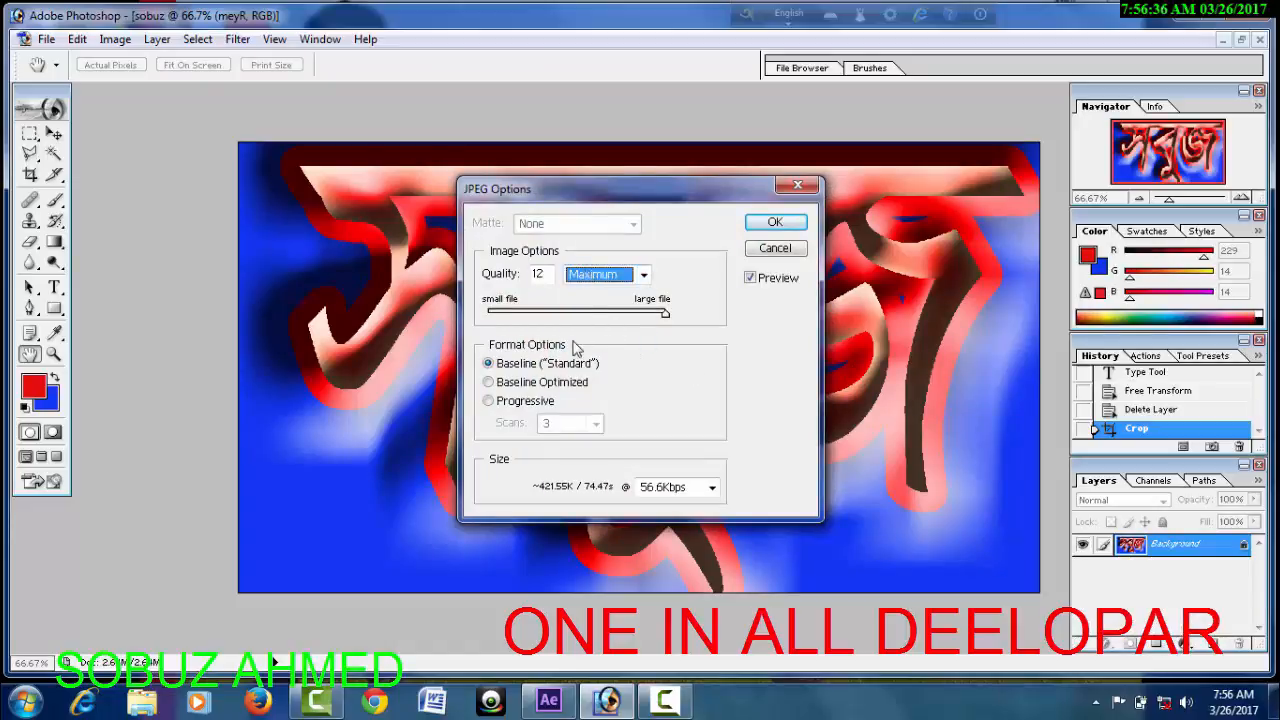
pyautogui.click(762, 228)
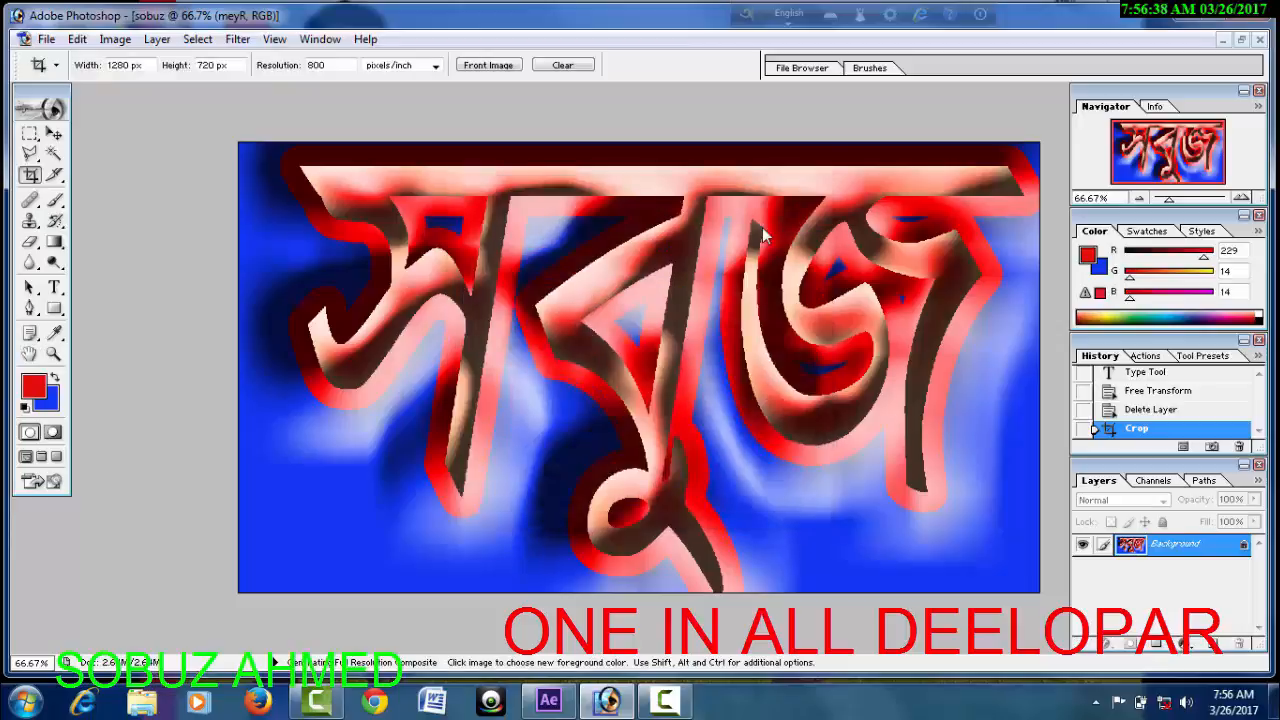
# Switch to the Windows desktop and open the saved yyyyyyyyyyy image in Windows Photo Viewer.
pyautogui.click(1181, 10)
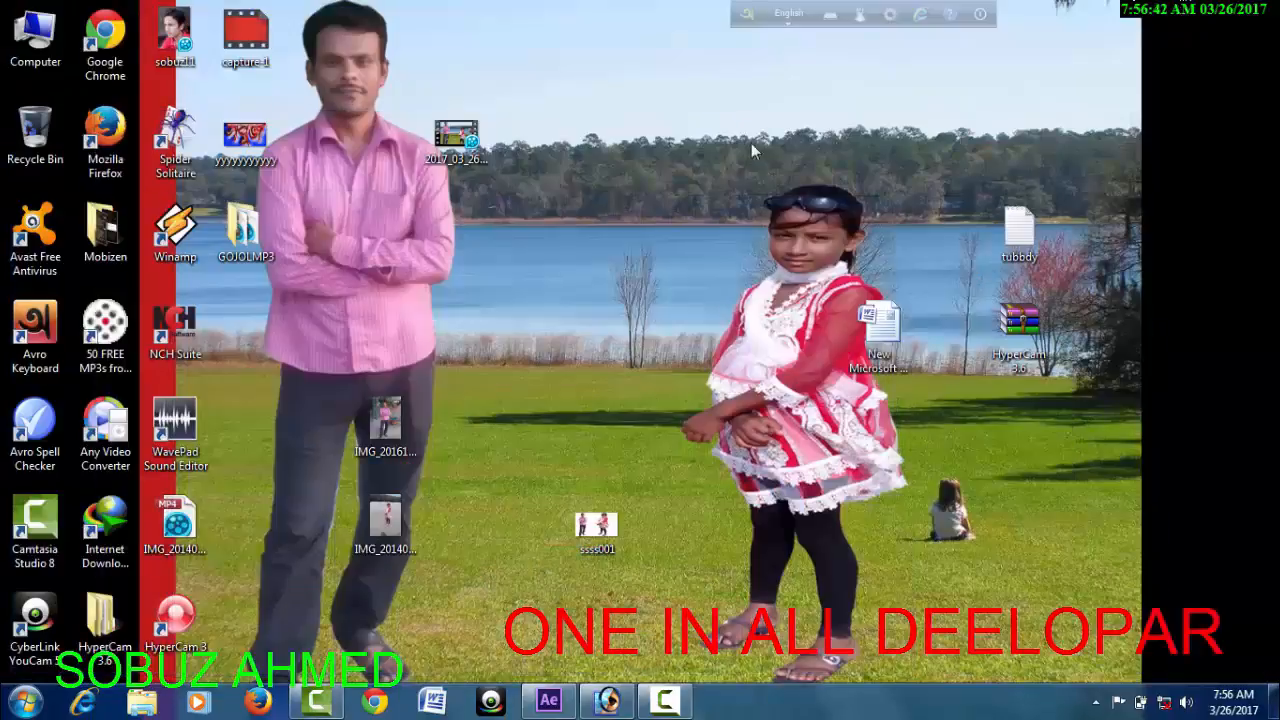
pyautogui.rightClick(683, 75)
pyautogui.click(706, 127)
pyautogui.doubleClick(258, 140)
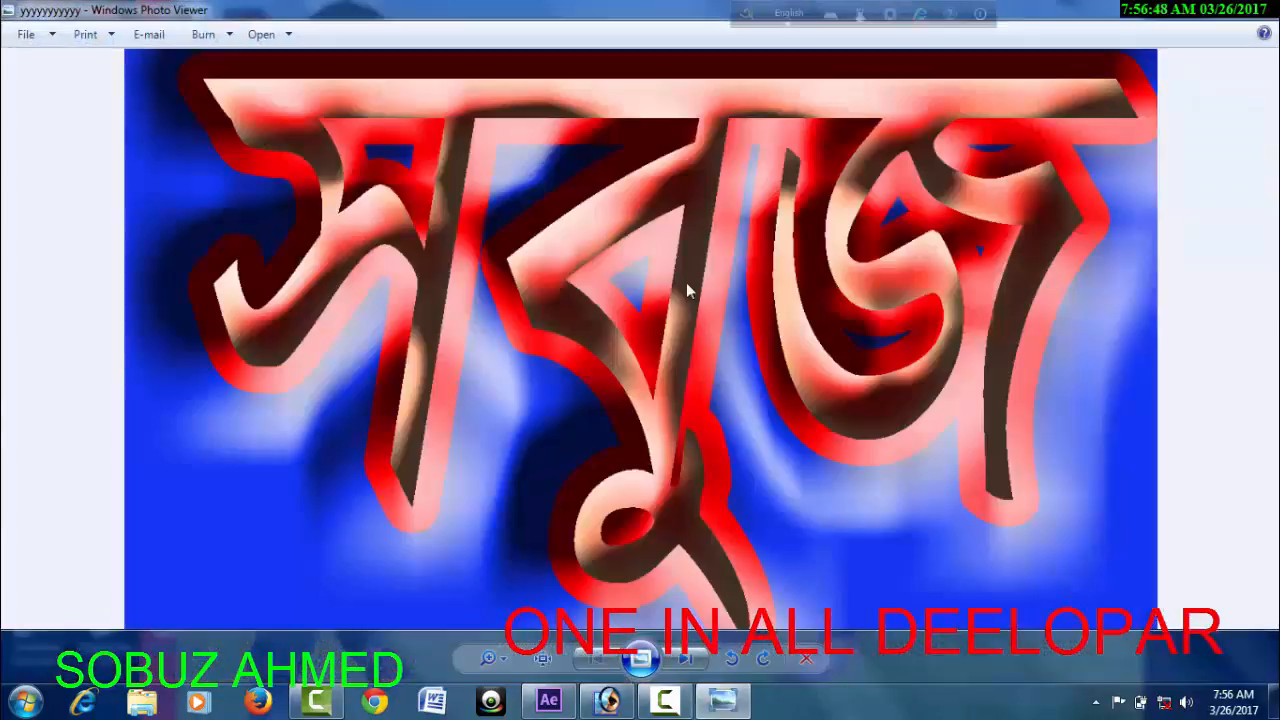
# Set the displayed image as the desktop background and close the photo viewer.
pyautogui.rightClick(633, 325)
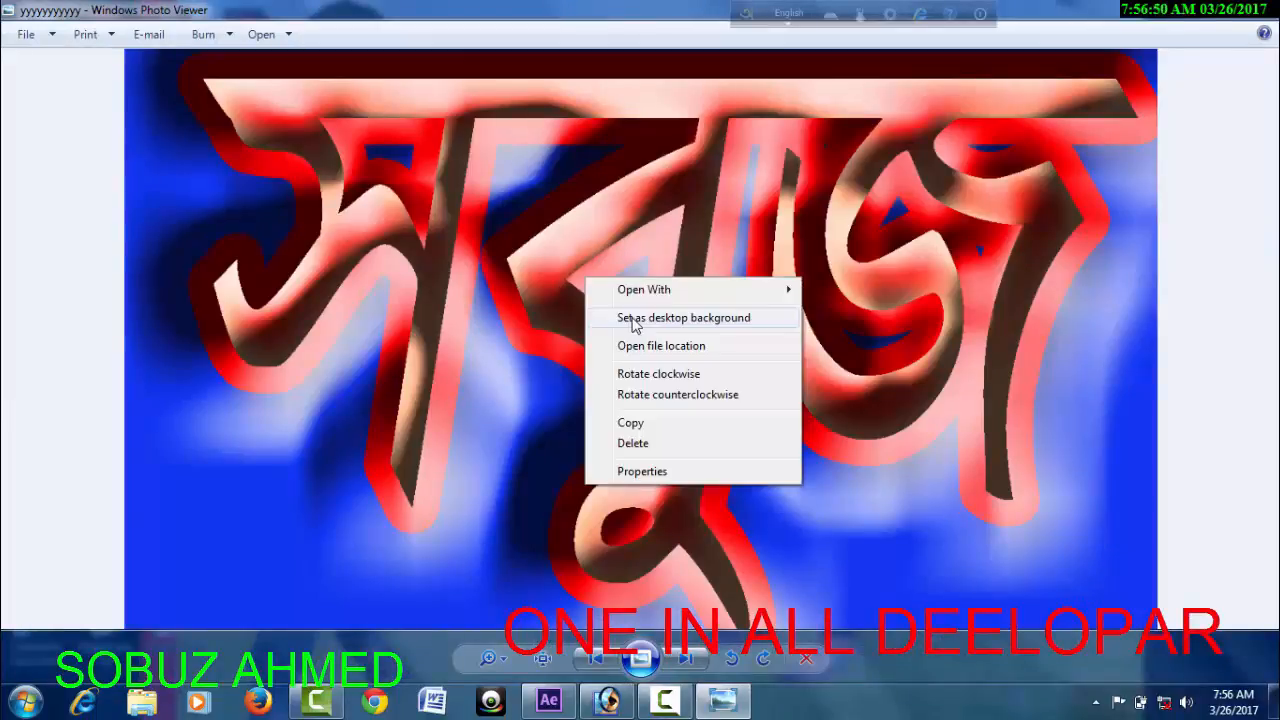
pyautogui.click(659, 320)
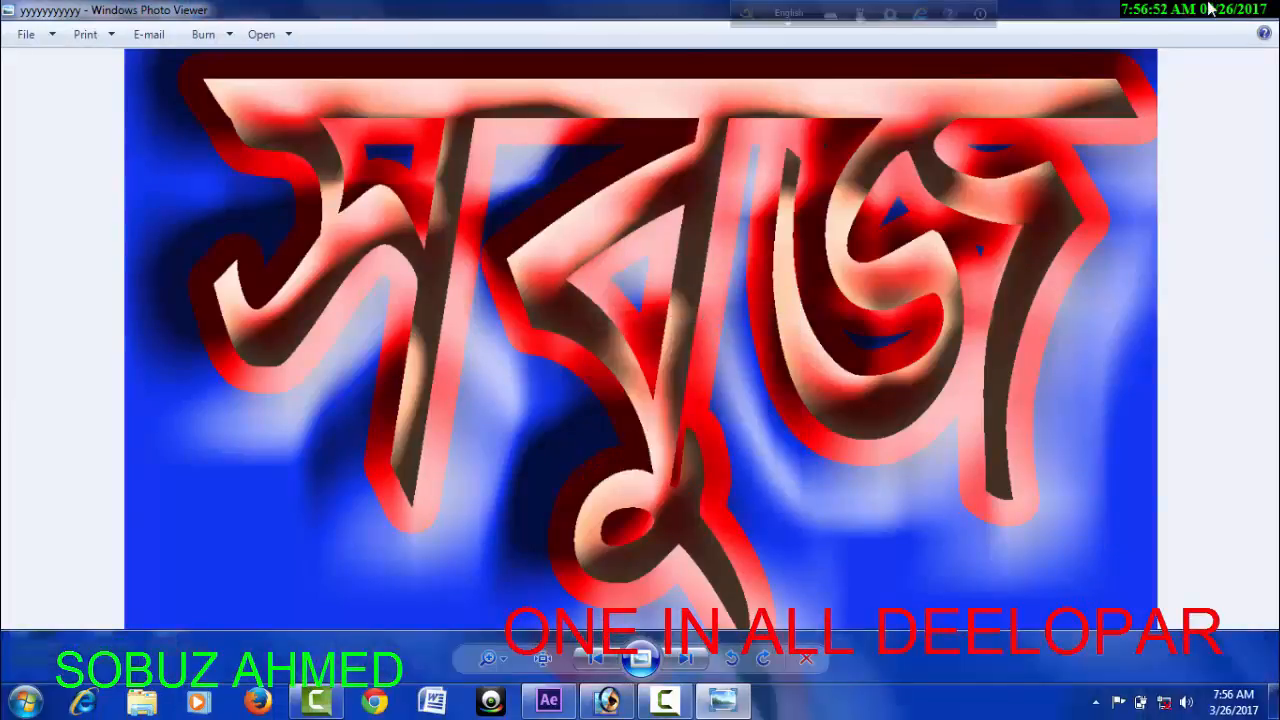
pyautogui.click(1262, 8)
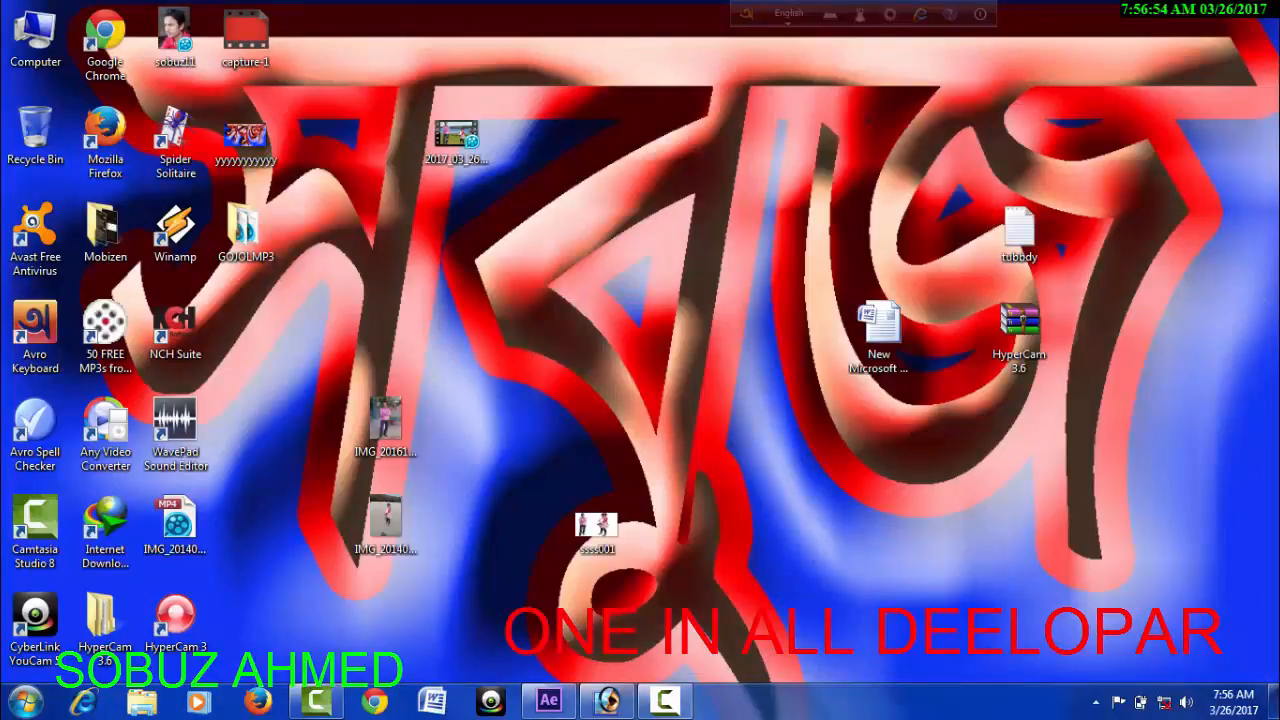
pyautogui.rightClick(571, 185)
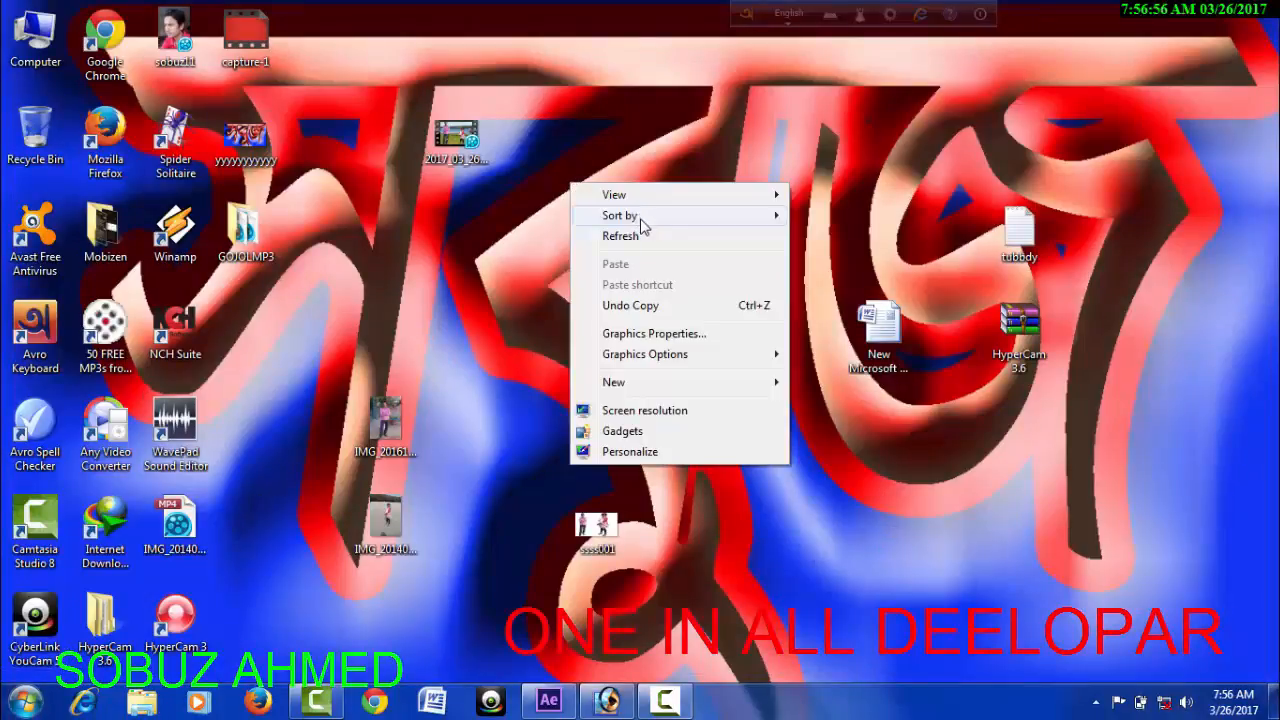
pyautogui.click(643, 236)
pyautogui.rightClick(624, 214)
pyautogui.rightClick(628, 161)
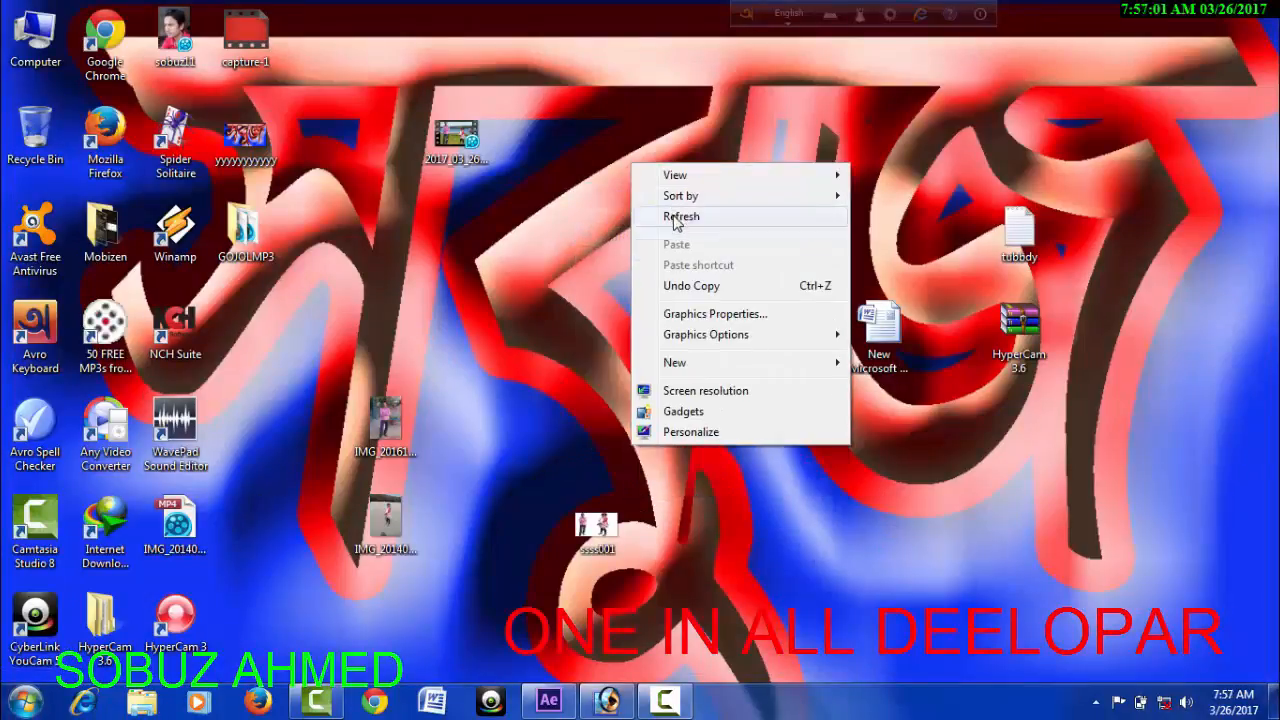
pyautogui.click(668, 214)
pyautogui.rightClick(648, 166)
pyautogui.click(730, 214)
pyautogui.rightClick(671, 187)
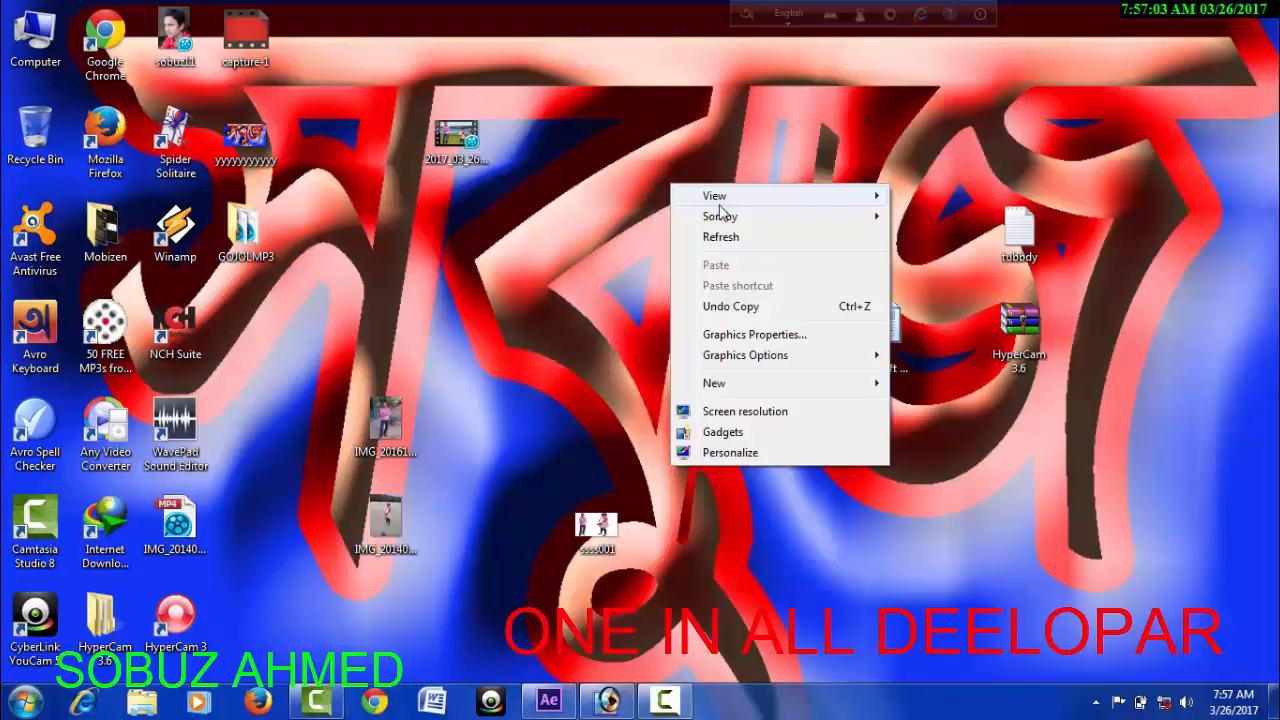
pyautogui.click(712, 237)
pyautogui.rightClick(701, 213)
pyautogui.click(735, 264)
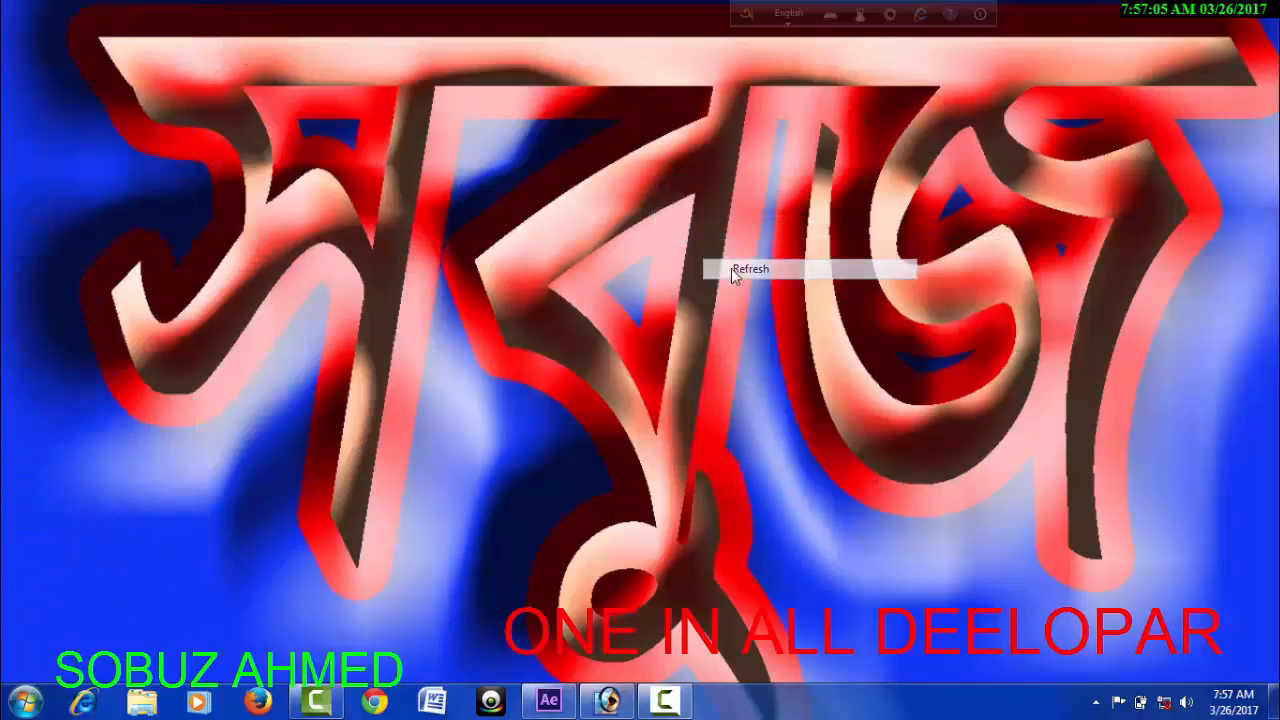
pyautogui.rightClick(706, 234)
pyautogui.click(793, 287)
pyautogui.rightClick(752, 260)
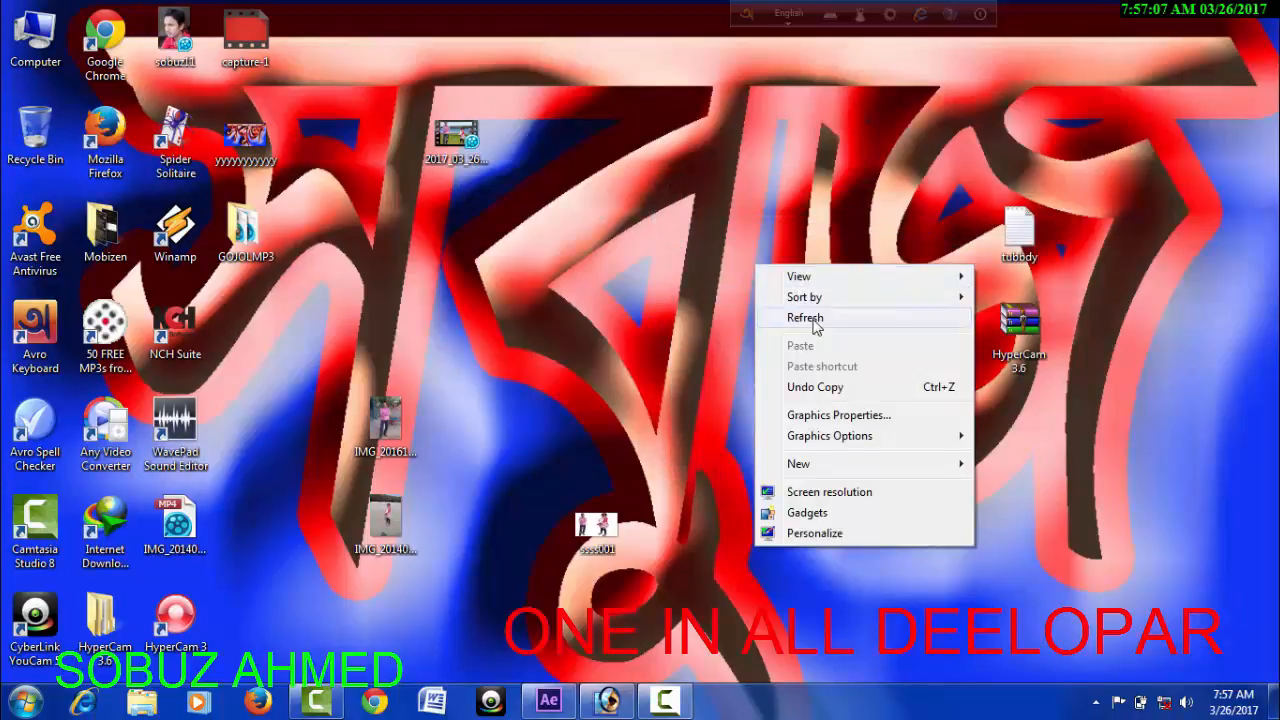
pyautogui.click(795, 313)
pyautogui.rightClick(727, 277)
pyautogui.click(790, 328)
pyautogui.rightClick(730, 294)
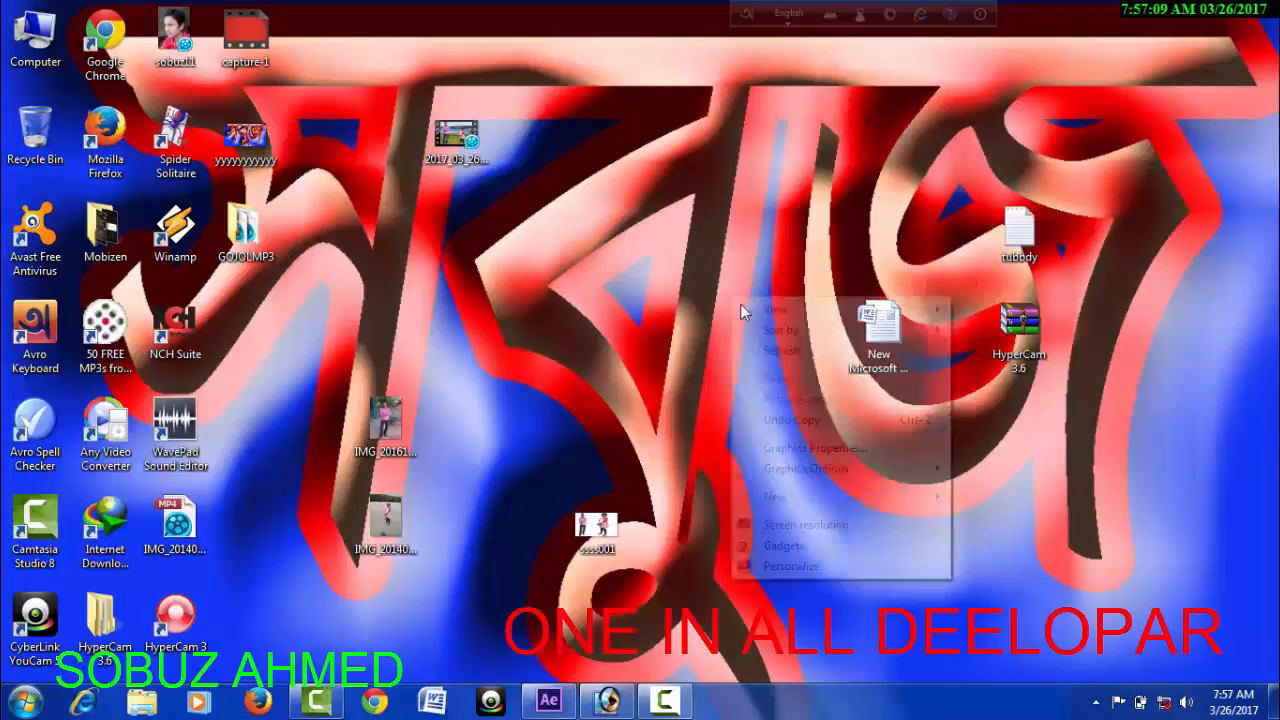
pyautogui.click(768, 350)
pyautogui.rightClick(677, 258)
pyautogui.click(725, 310)
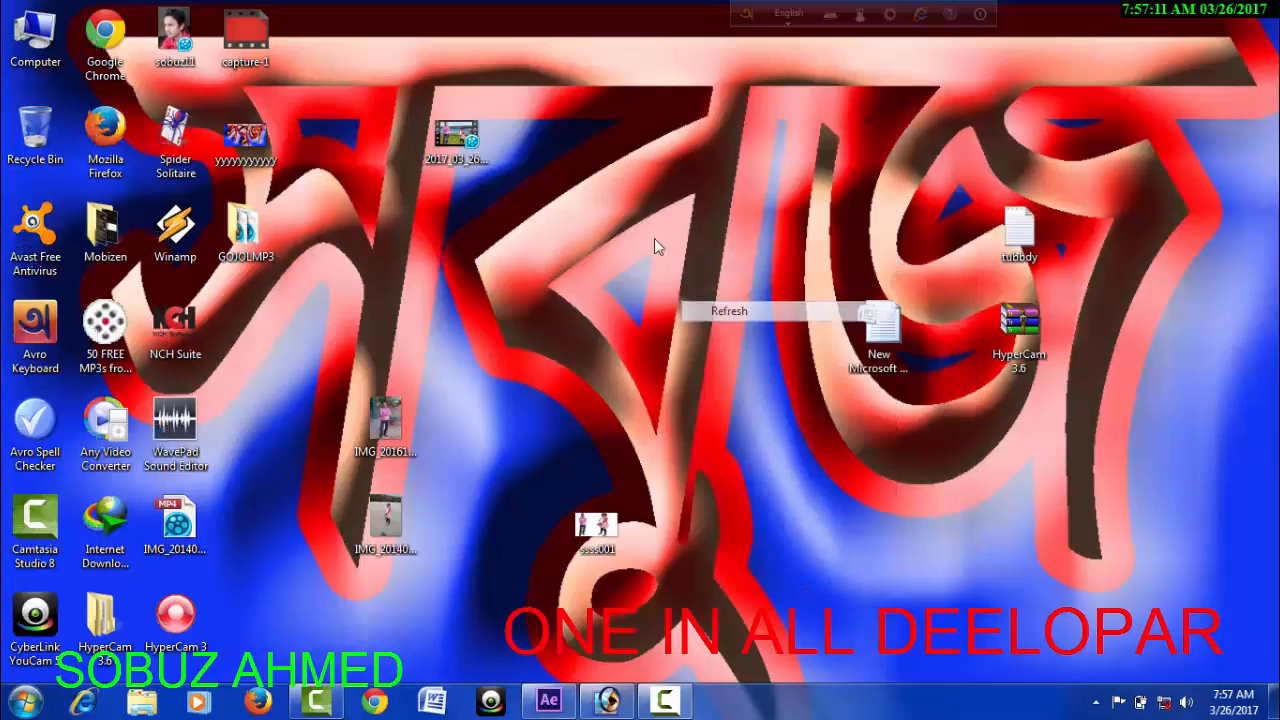
pyautogui.rightClick(648, 231)
pyautogui.click(697, 285)
pyautogui.rightClick(641, 229)
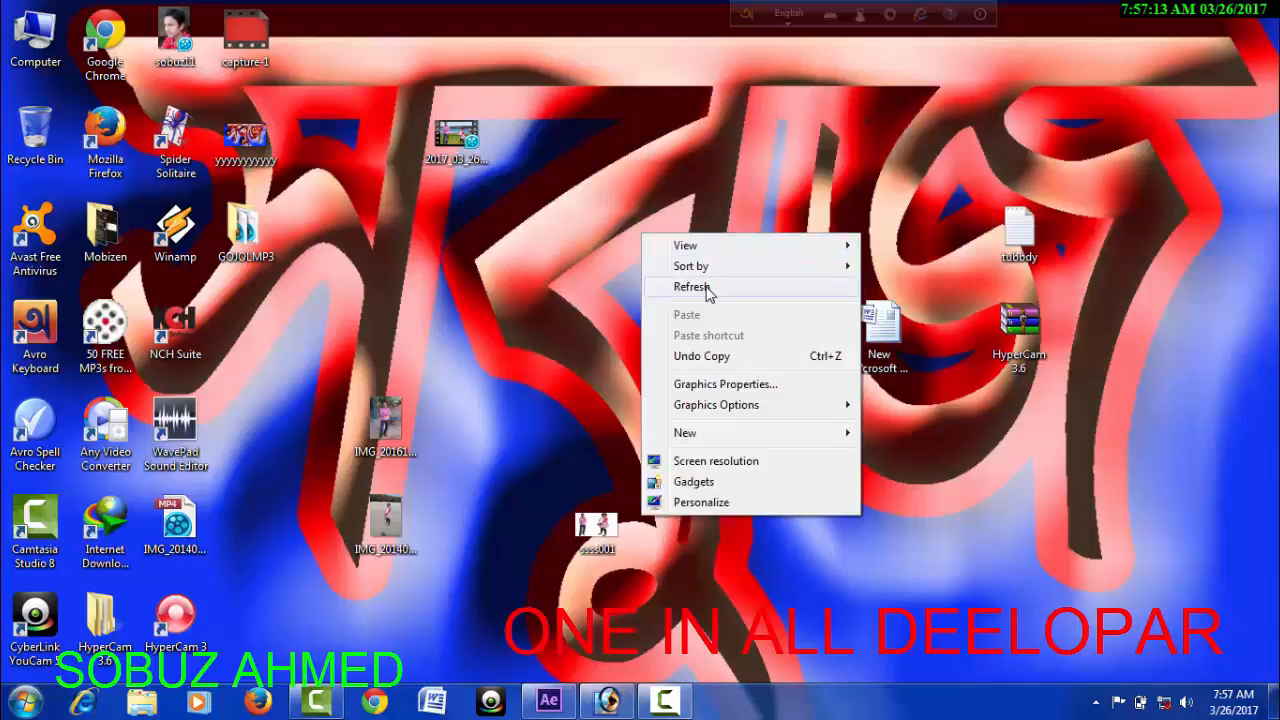
pyautogui.click(700, 285)
pyautogui.rightClick(665, 238)
pyautogui.click(712, 291)
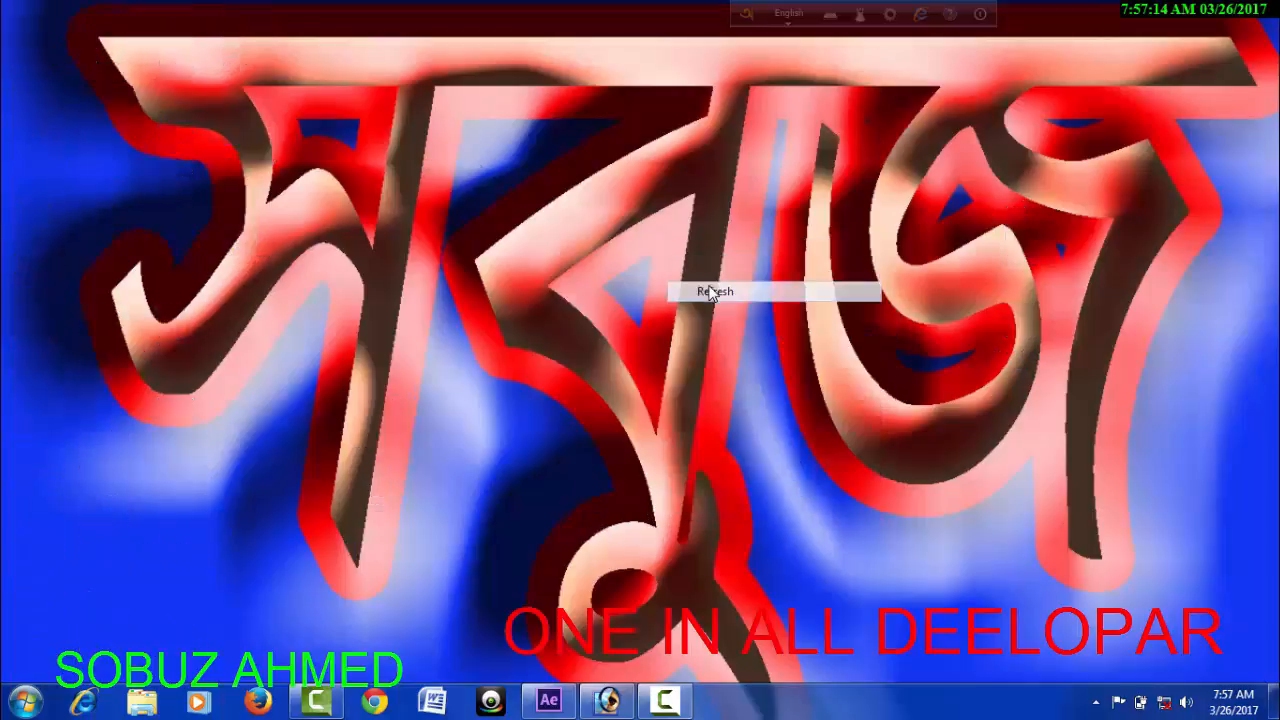
pyautogui.rightClick(638, 190)
pyautogui.click(672, 242)
pyautogui.rightClick(636, 229)
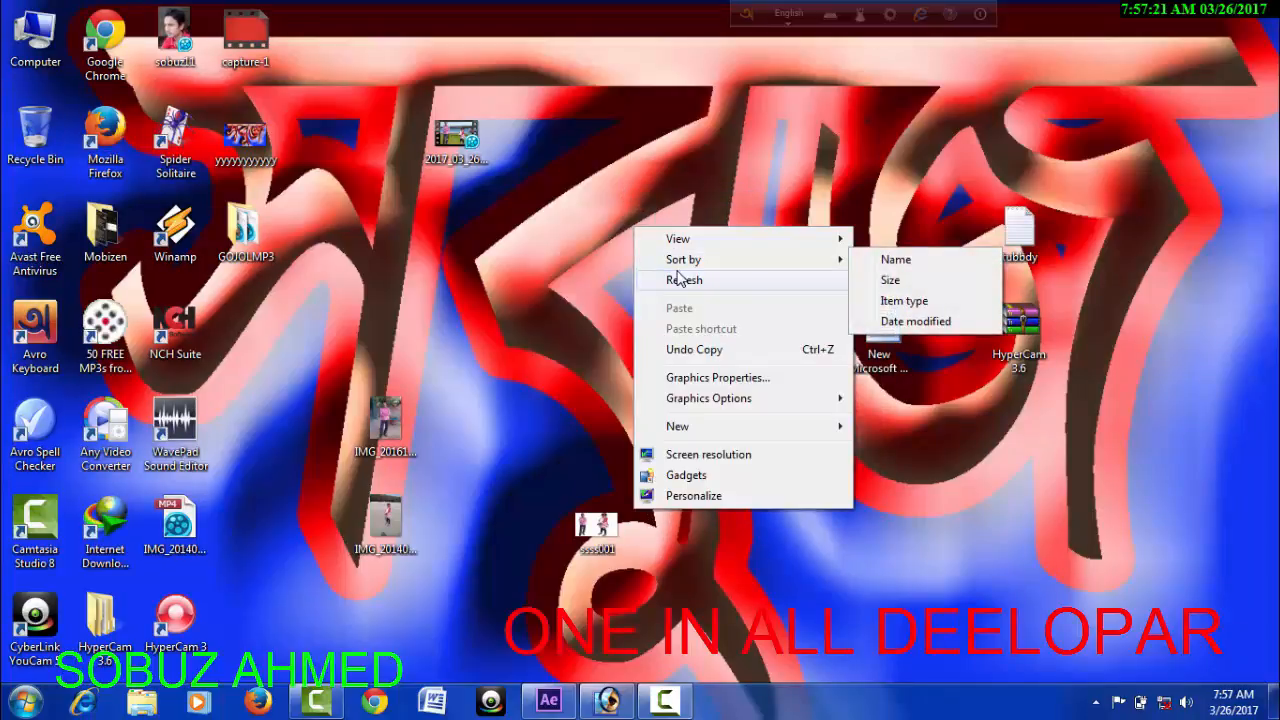
pyautogui.click(678, 279)
pyautogui.rightClick(649, 234)
pyautogui.click(688, 285)
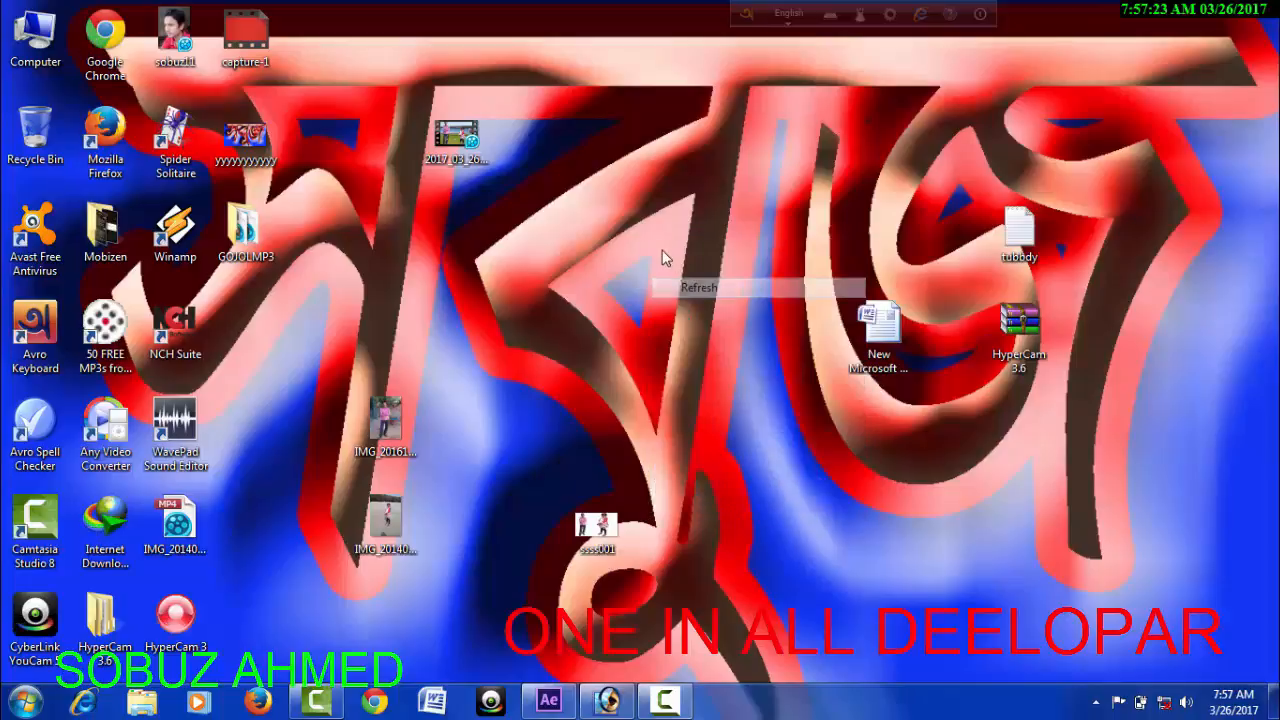
pyautogui.rightClick(662, 251)
pyautogui.click(705, 302)
pyautogui.rightClick(627, 251)
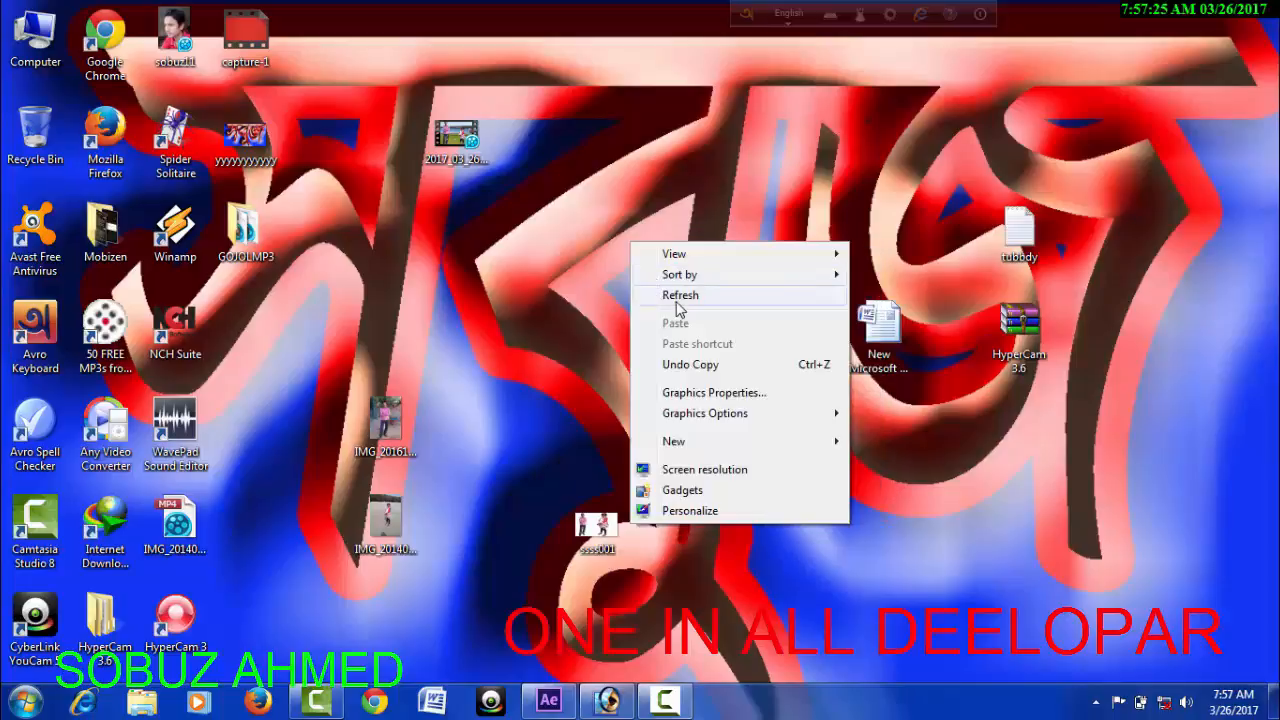
pyautogui.click(676, 306)
pyautogui.rightClick(627, 252)
pyautogui.click(676, 306)
pyautogui.rightClick(660, 270)
pyautogui.click(686, 324)
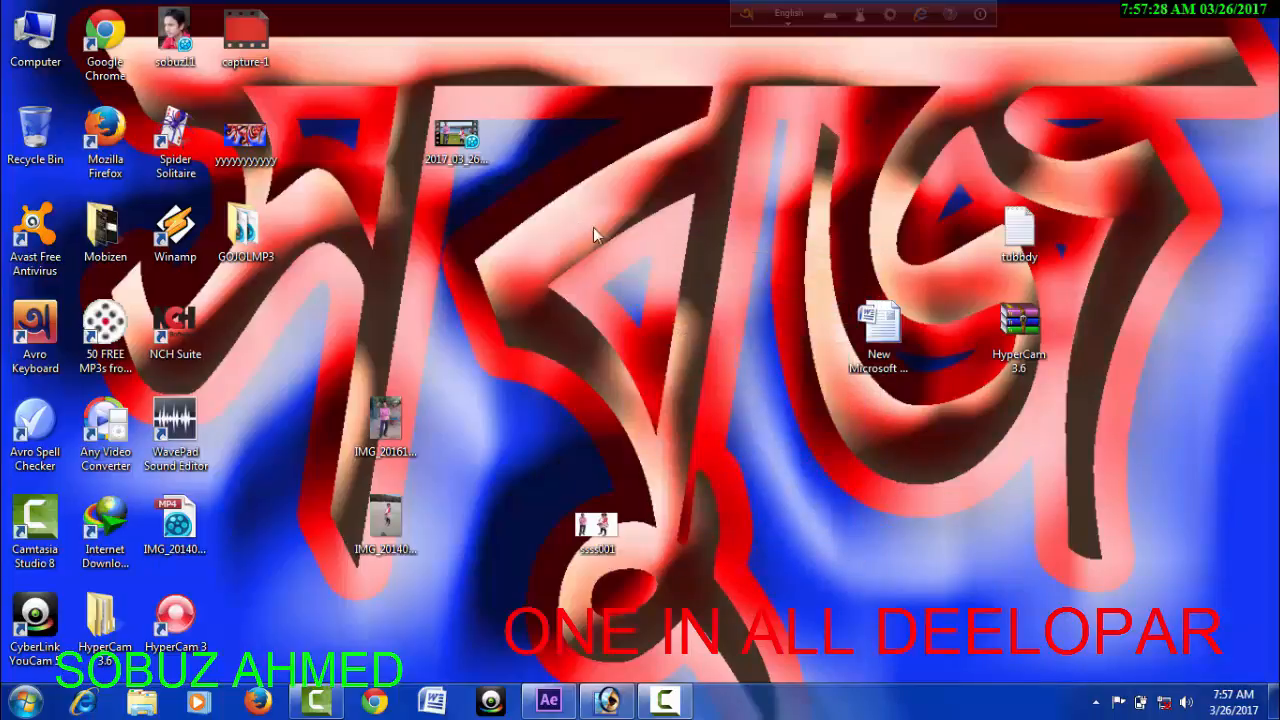
pyautogui.rightClick(580, 218)
pyautogui.click(620, 270)
pyautogui.rightClick(591, 238)
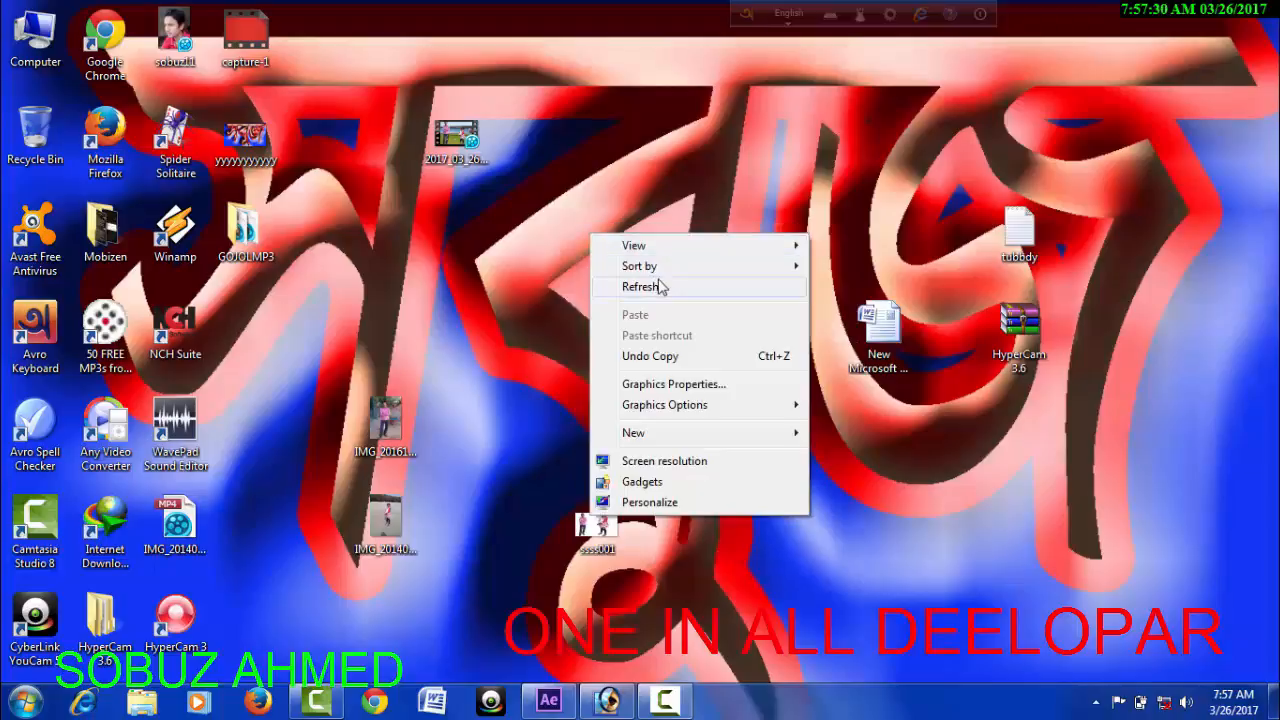
pyautogui.click(655, 283)
pyautogui.rightClick(603, 240)
pyautogui.click(660, 284)
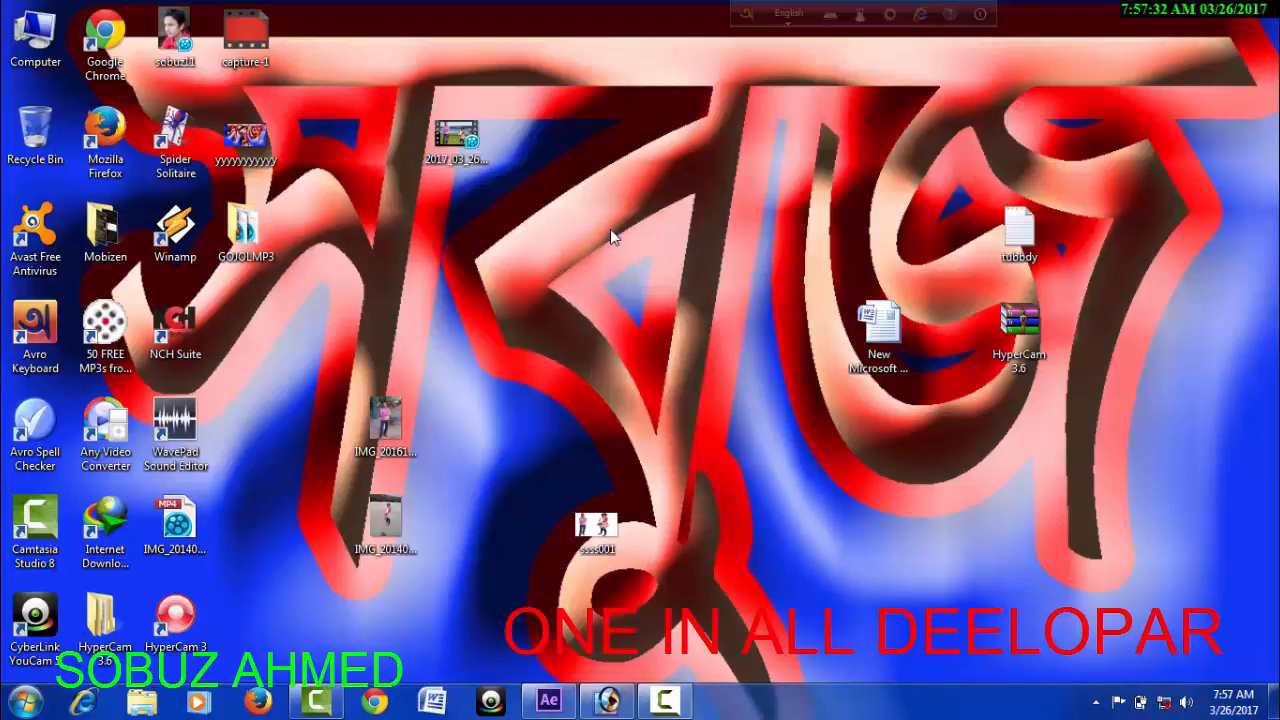
pyautogui.rightClick(610, 233)
pyautogui.click(662, 282)
pyautogui.rightClick(550, 201)
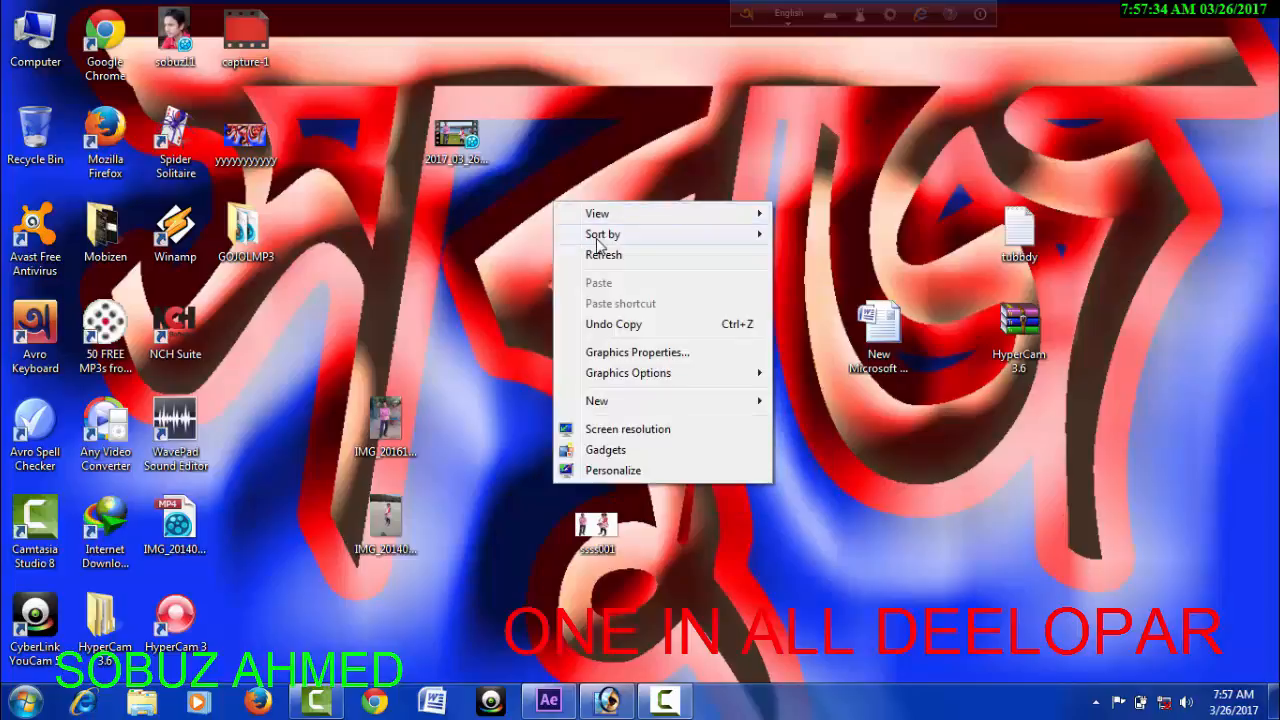
pyautogui.click(601, 259)
pyautogui.rightClick(567, 150)
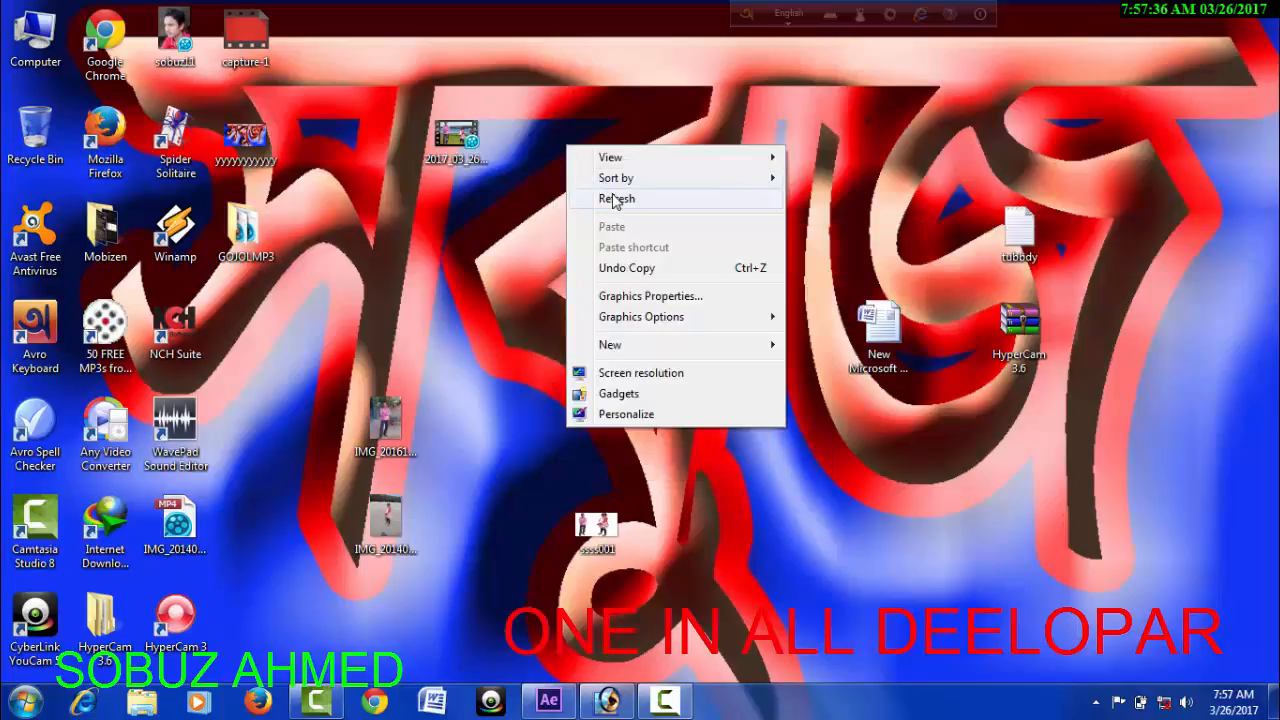
pyautogui.click(614, 200)
pyautogui.rightClick(600, 184)
pyautogui.click(630, 229)
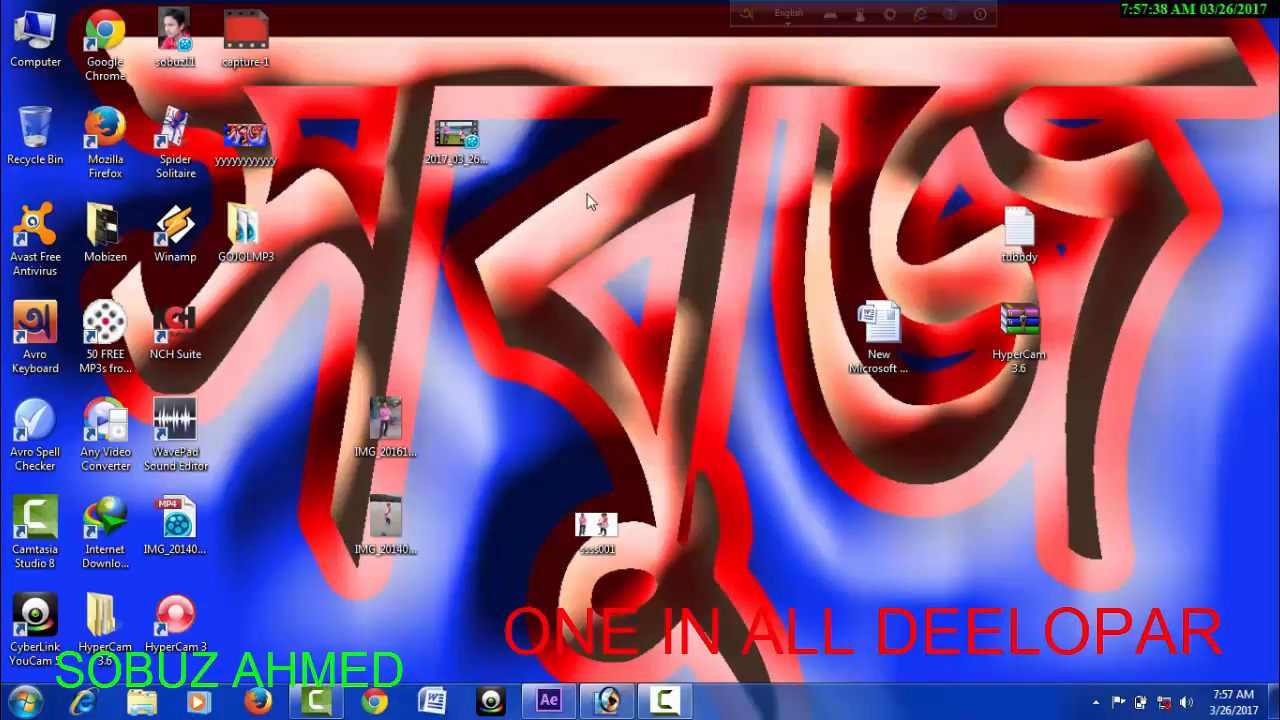
pyautogui.rightClick(589, 202)
pyautogui.click(643, 249)
pyautogui.rightClick(585, 196)
pyautogui.click(637, 250)
pyautogui.rightClick(595, 219)
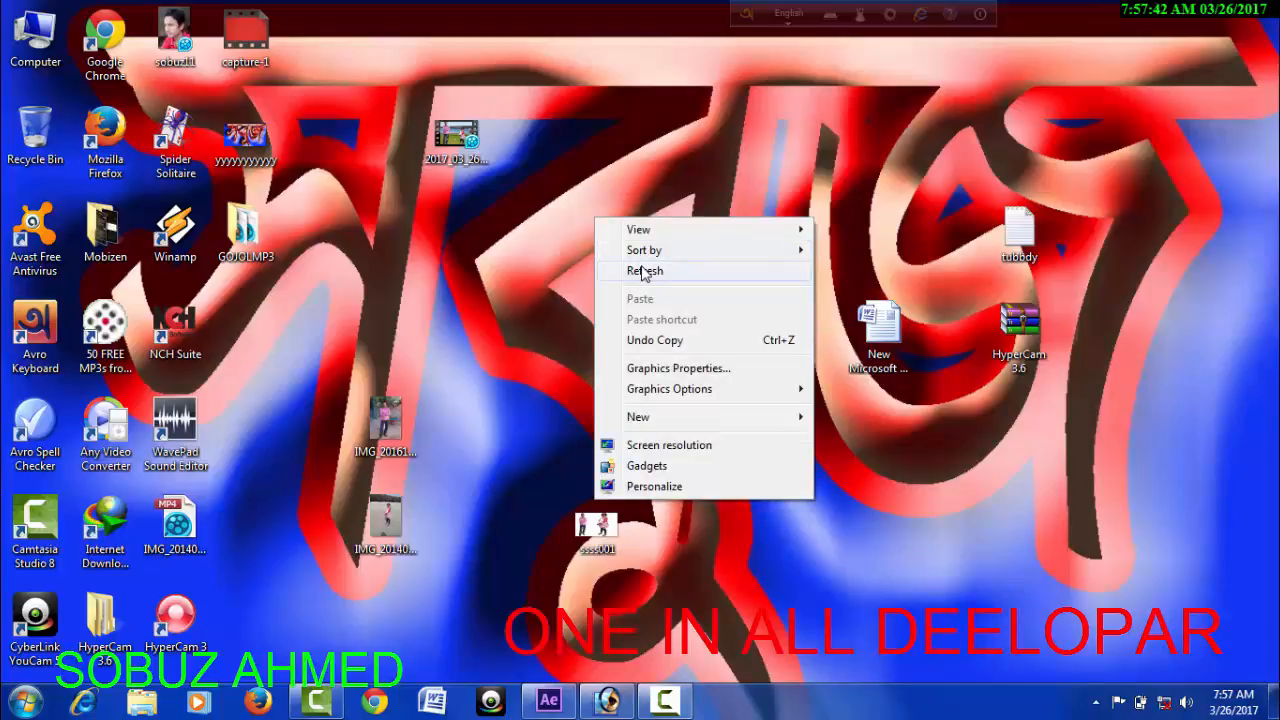
pyautogui.click(643, 271)
pyautogui.rightClick(609, 211)
pyautogui.click(640, 263)
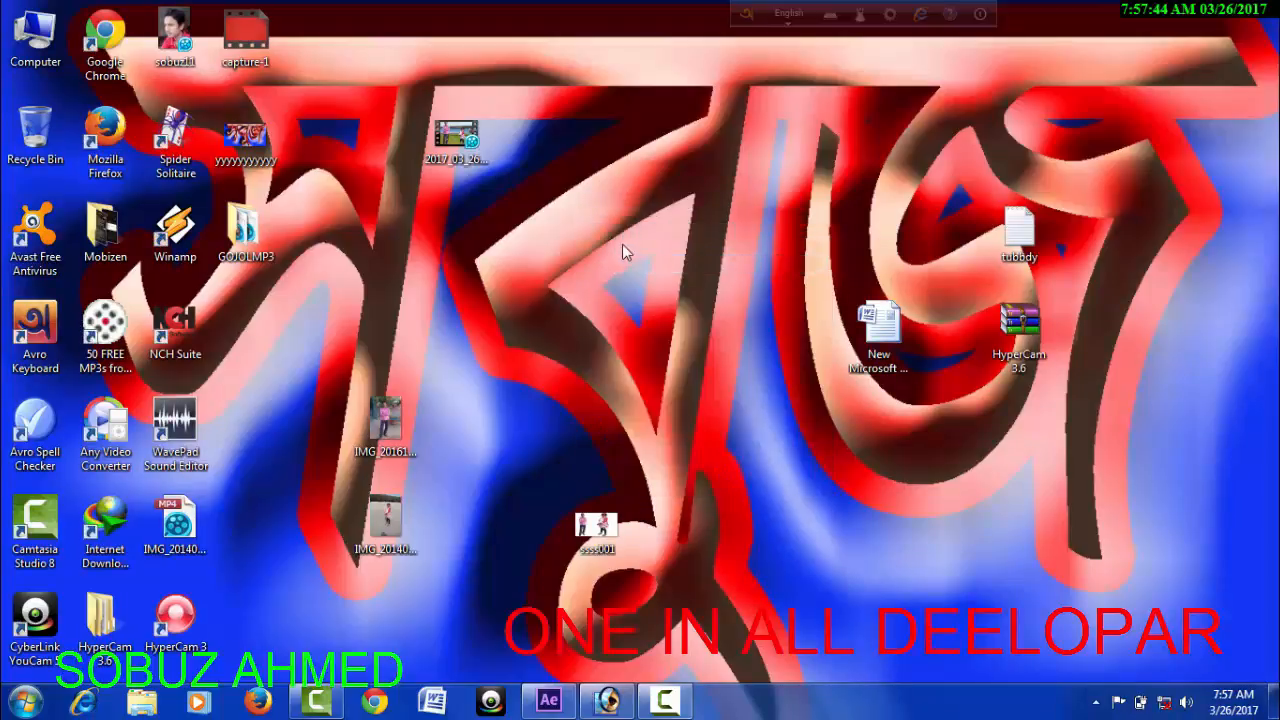
pyautogui.rightClick(621, 245)
pyautogui.click(662, 290)
pyautogui.rightClick(609, 244)
pyautogui.click(674, 293)
pyautogui.rightClick(600, 208)
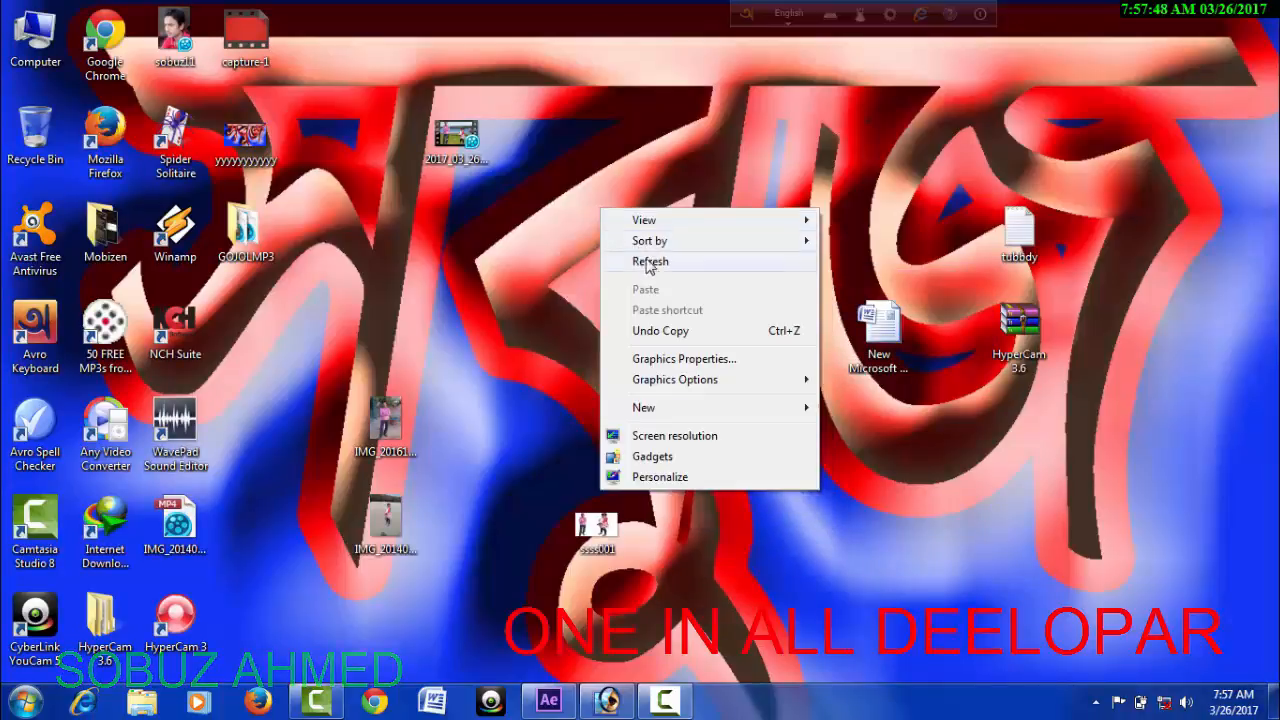